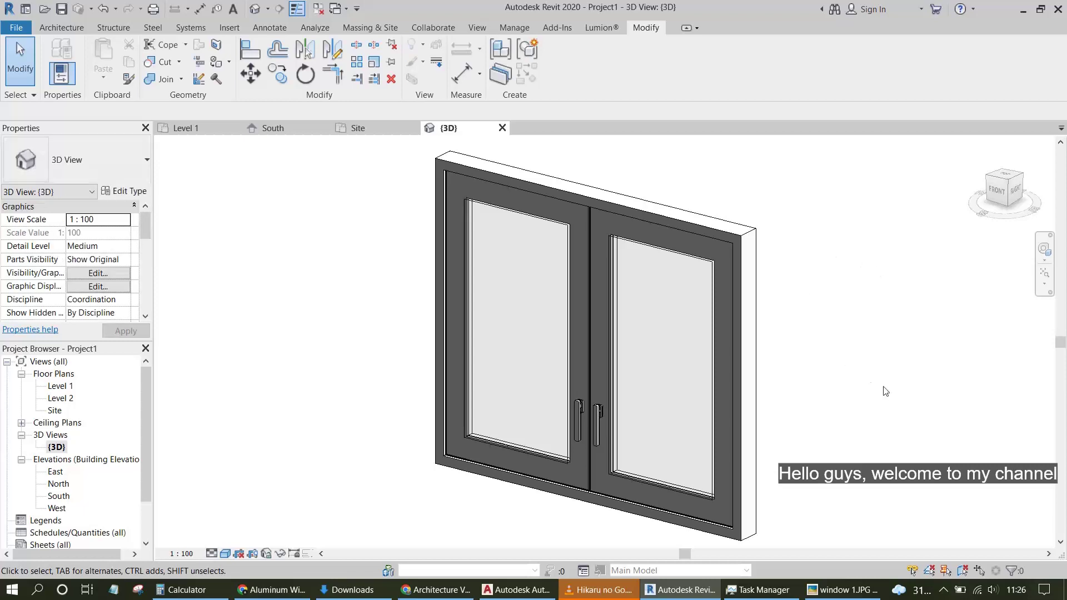
Orbit the finished Revit window model to a frontal view, then exit navigation.
left_click(1044, 254)
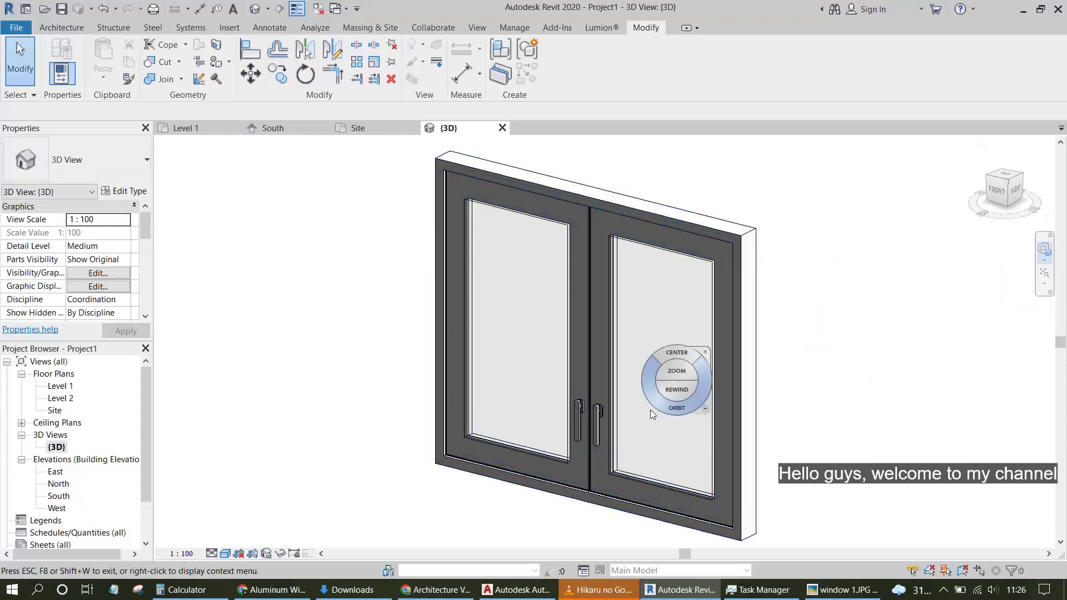
mouse_move(667, 414)
left_mouse_down()
mouse_move(814, 372)
mouse_move(884, 395)
mouse_move(638, 394)
mouse_move(686, 405)
mouse_move(691, 316)
mouse_move(556, 356)
mouse_move(598, 387)
mouse_move(652, 399)
mouse_move(639, 409)
mouse_move(675, 392)
mouse_move(592, 391)
mouse_move(639, 419)
mouse_move(813, 391)
left_mouse_up()
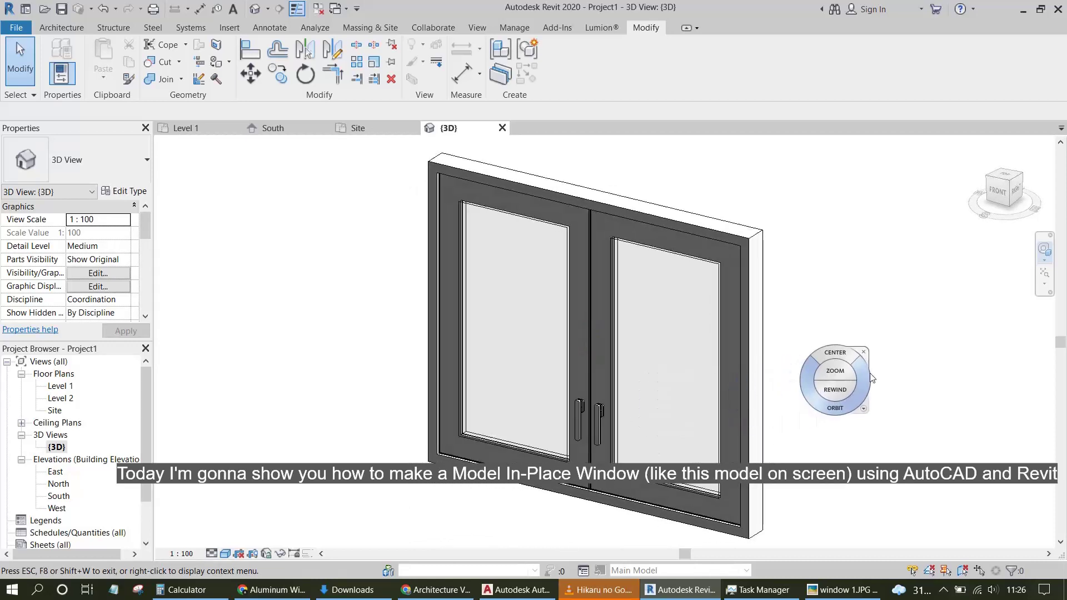
key("Escape")
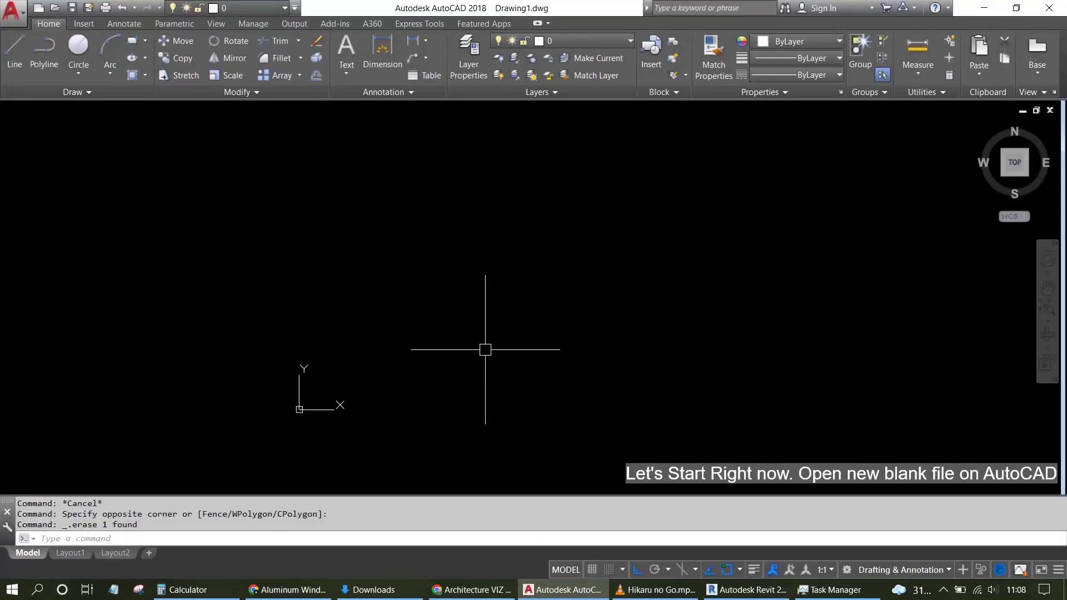
Draw a 1400 by 1200 rectangle for the window outline.
left_click(132, 42)
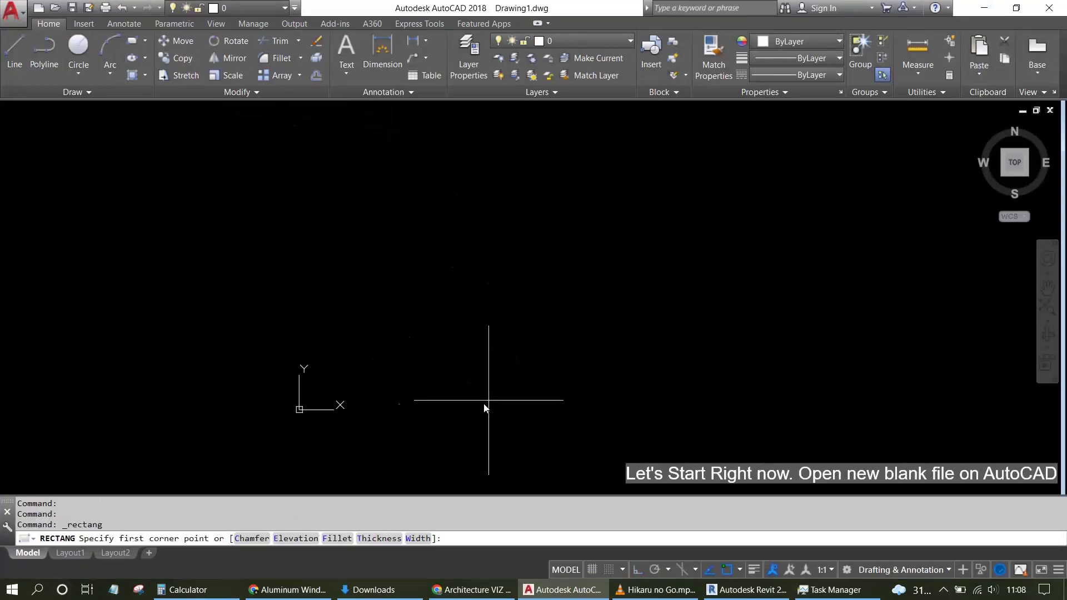
left_click(347, 391)
type("@1400,1200")
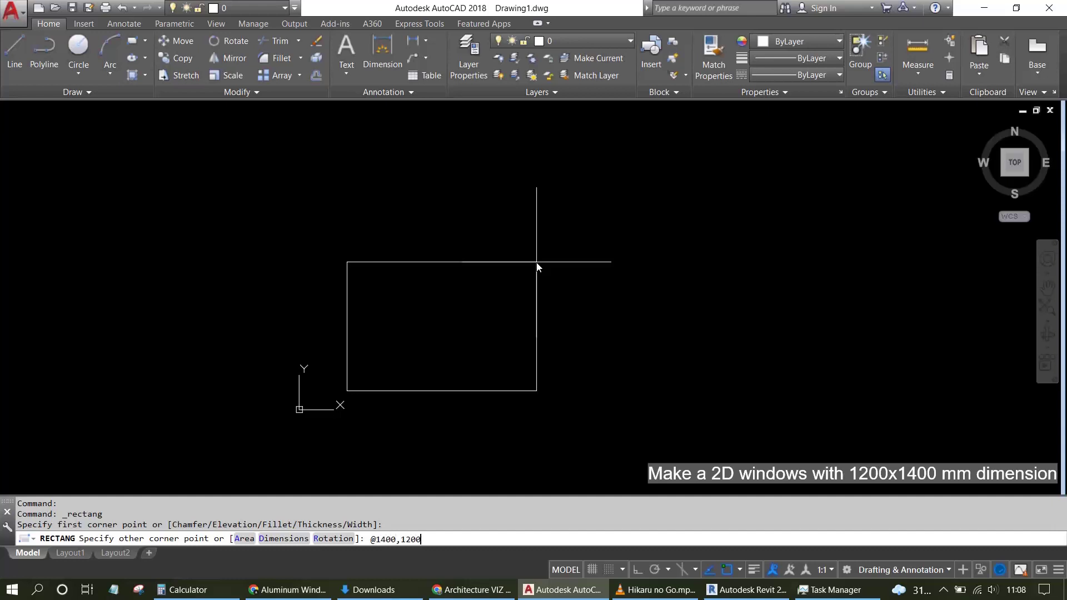
key("Return")
scroll(572, 248, "down", 4)
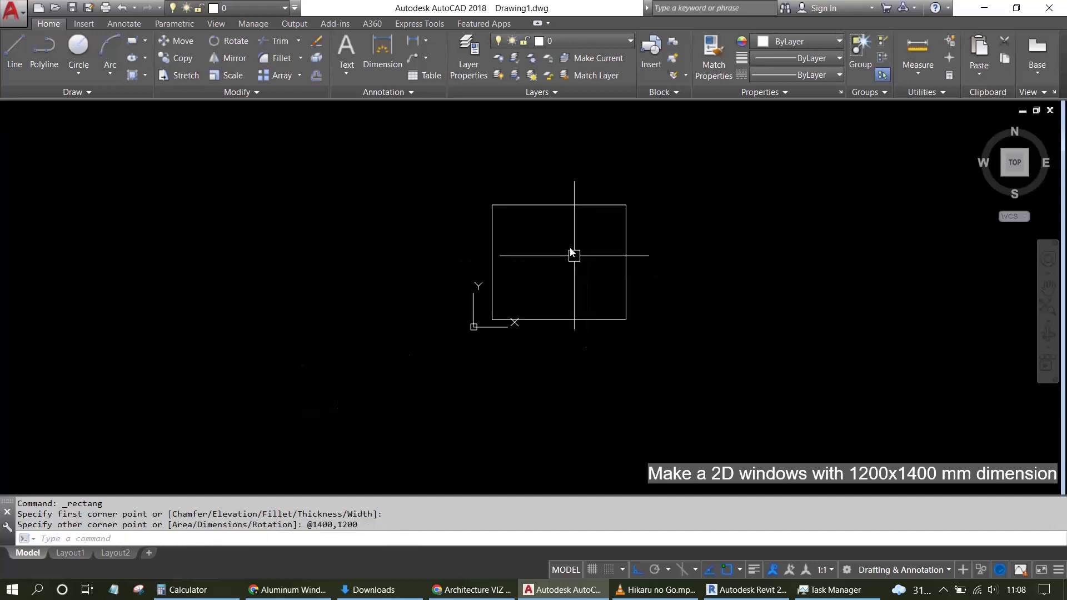
scroll(555, 275, "up", 2)
scroll(558, 269, "up", 4)
scroll(537, 272, "down", 2)
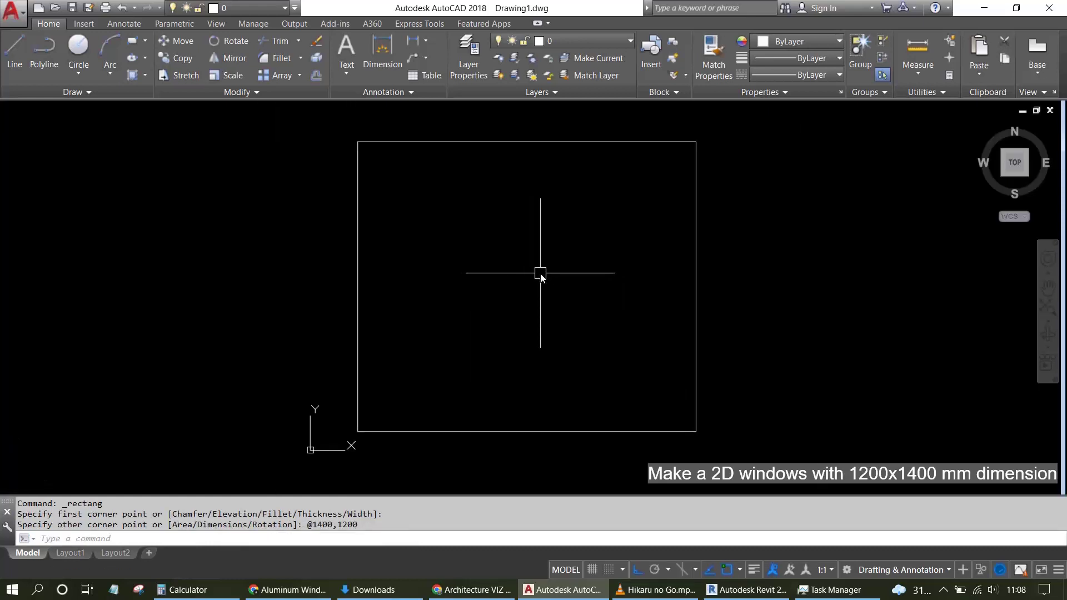
Draw a vertical divider line from the top-edge midpoint to the bottom-edge midpoint.
type("l")
key("Return")
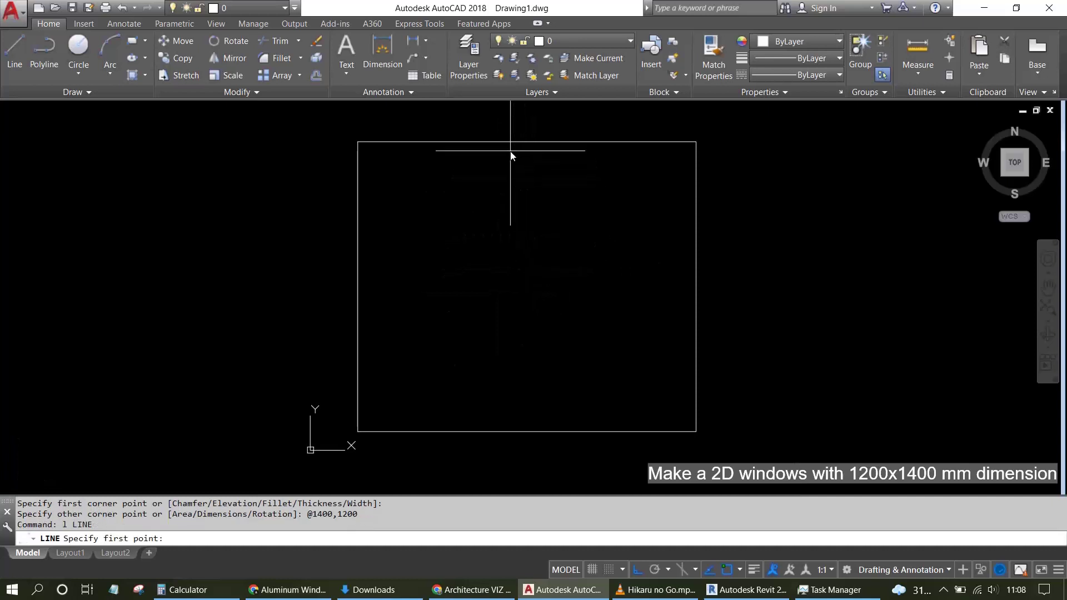
left_click(527, 142)
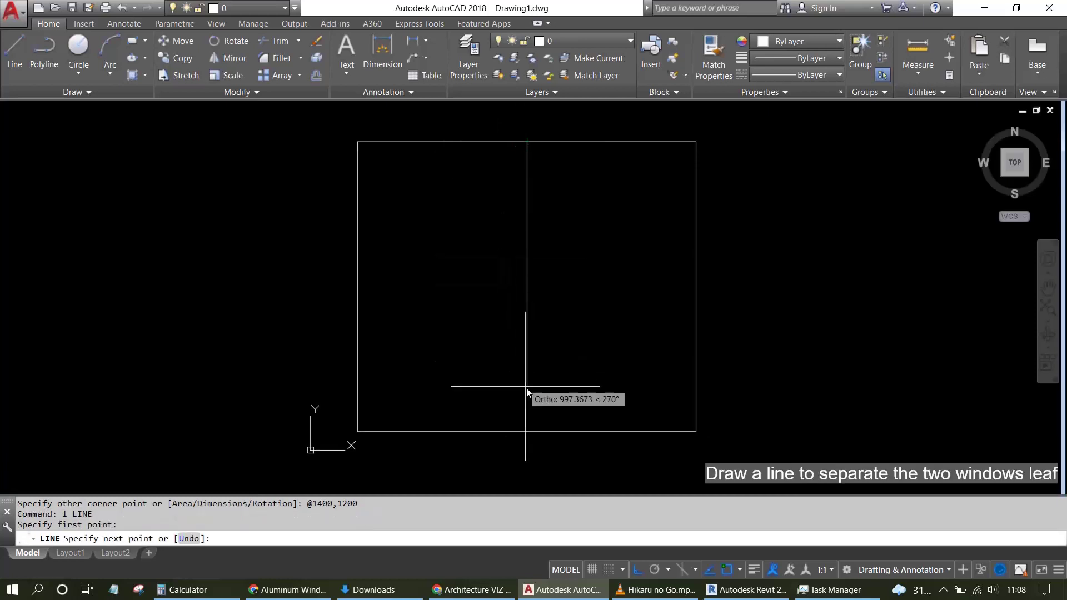
left_click(527, 431)
Offset the rectangle 40 outward to create the frame outline.
key("Escape")
type("o")
key("Return")
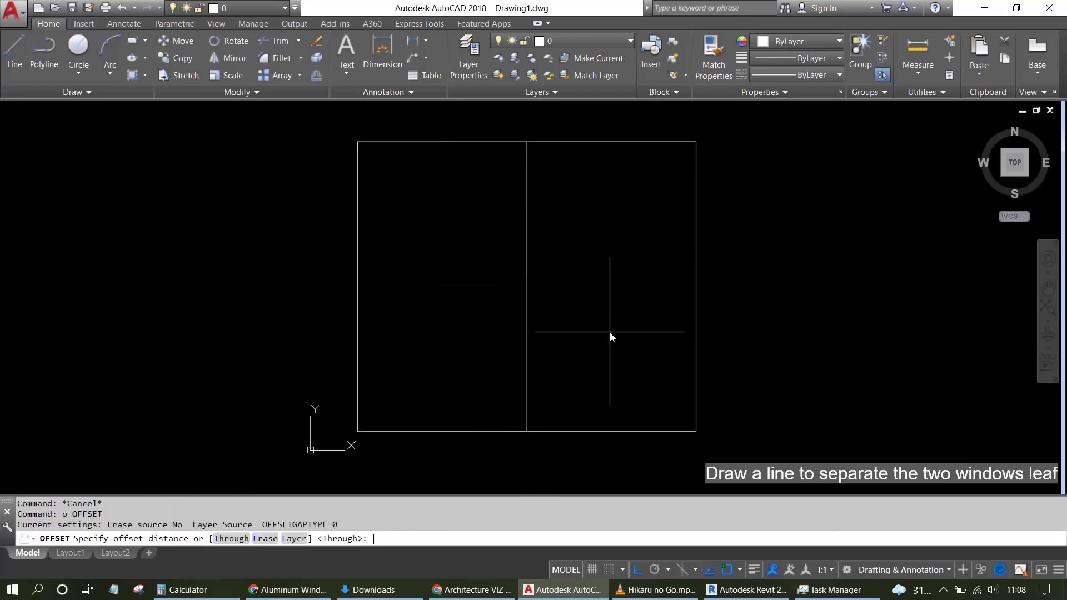
key("Return")
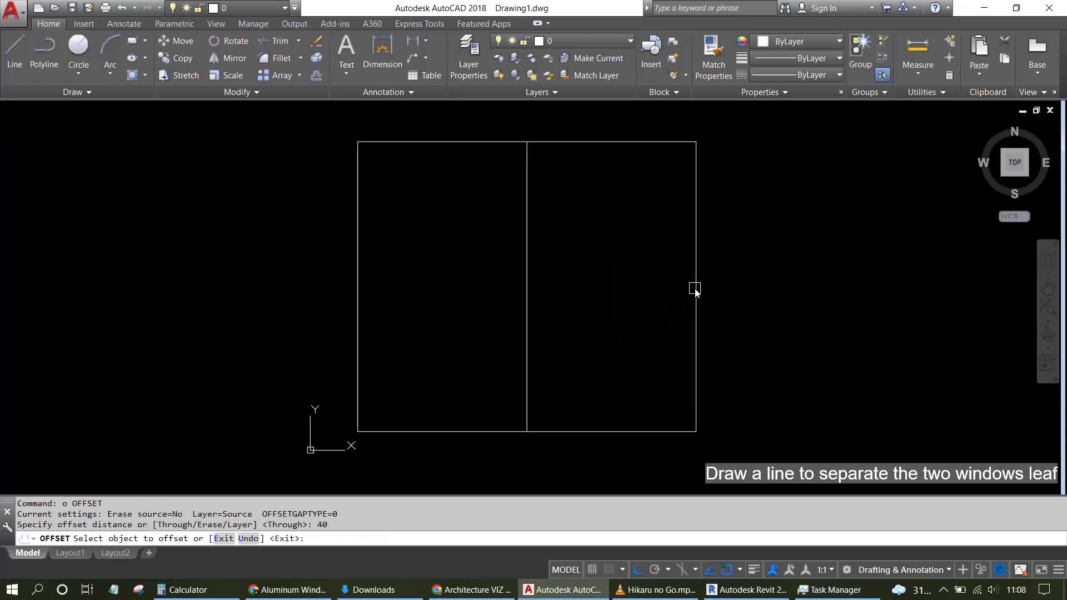
left_click(695, 289)
left_click(744, 289)
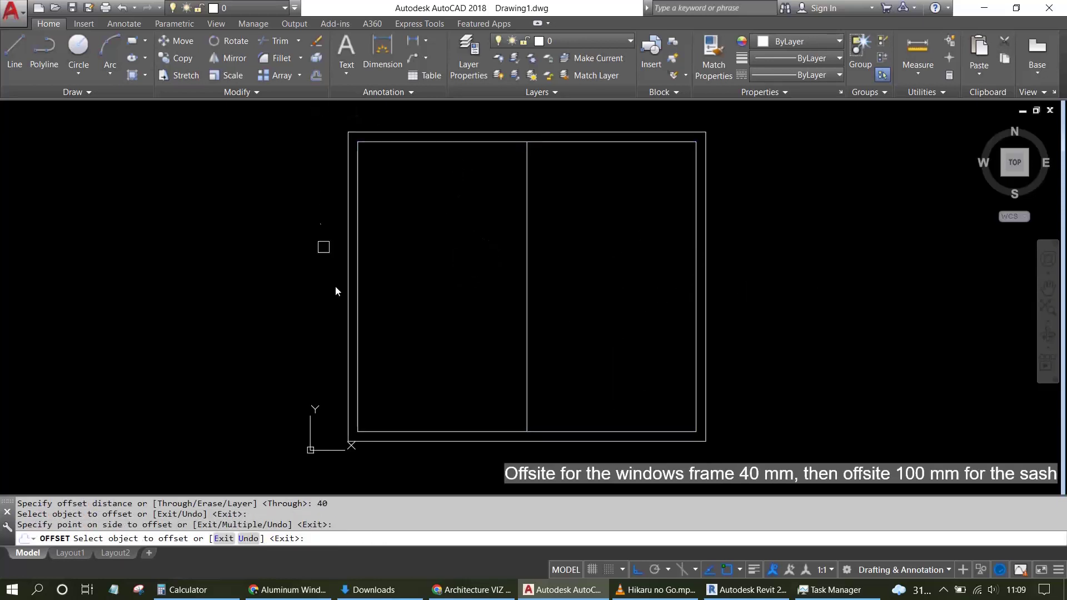
key("Escape")
type("o")
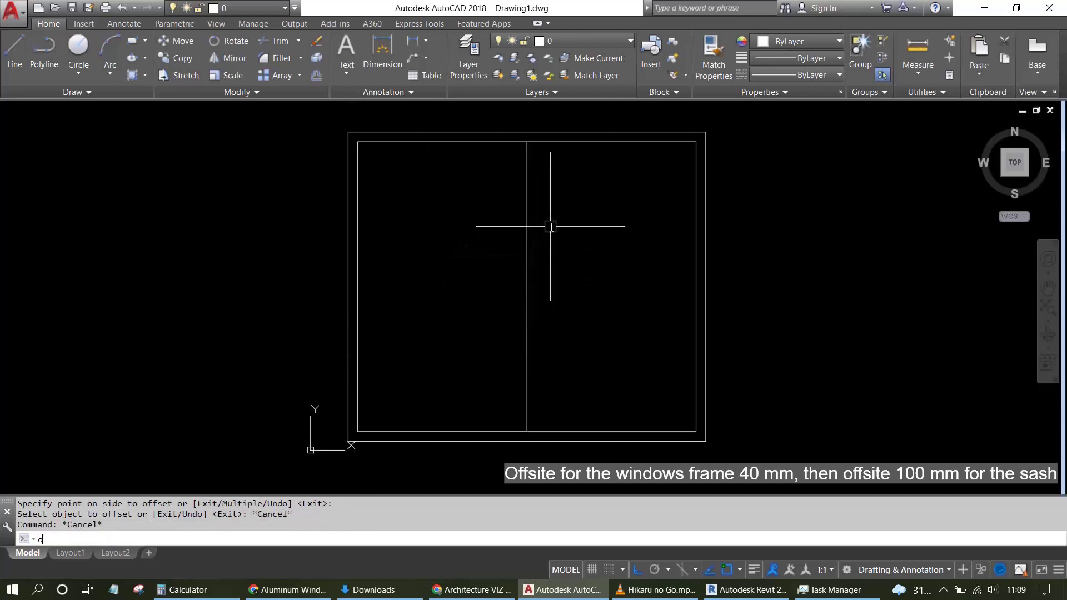
Offset the rectangle 100 inward and the centre line 100 to each side for the sashes.
key("Return")
type("100")
key("Return")
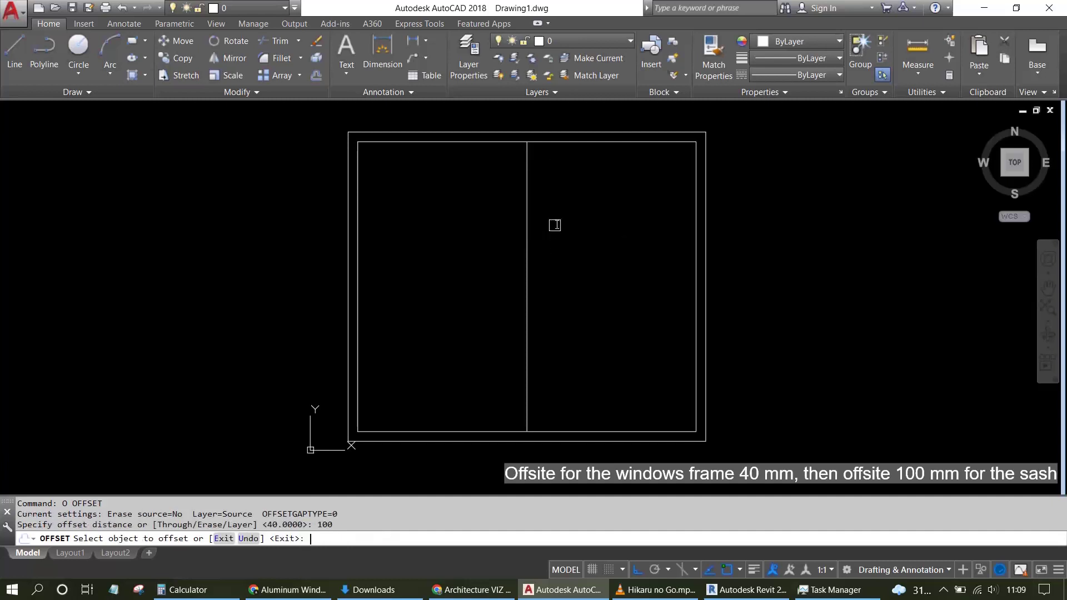
left_click(564, 144)
left_click(566, 208)
left_click(528, 212)
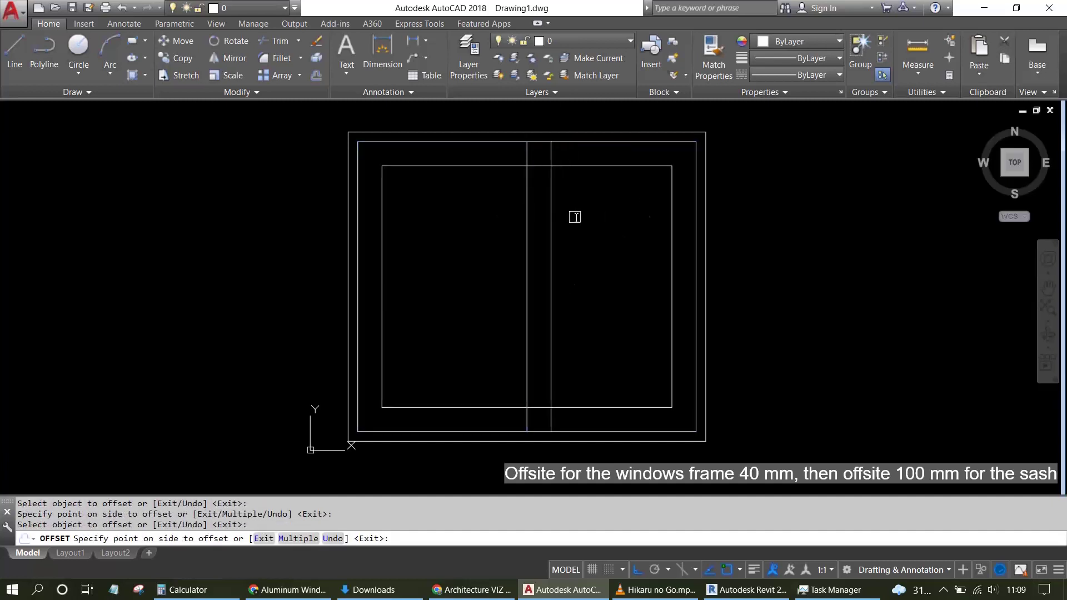
left_click(572, 215)
left_click(527, 226)
left_click(481, 245)
key("Escape")
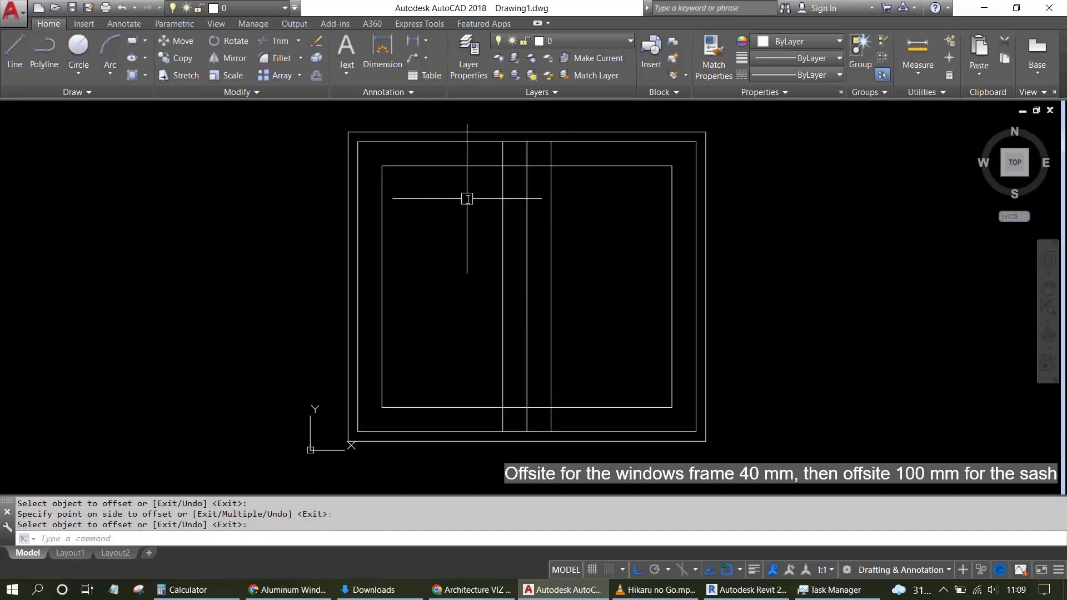
key("Escape")
Start the TRIM command, restarting it after backing out of the first prompt.
type("tr")
key("Return")
key("Return")
key("Escape")
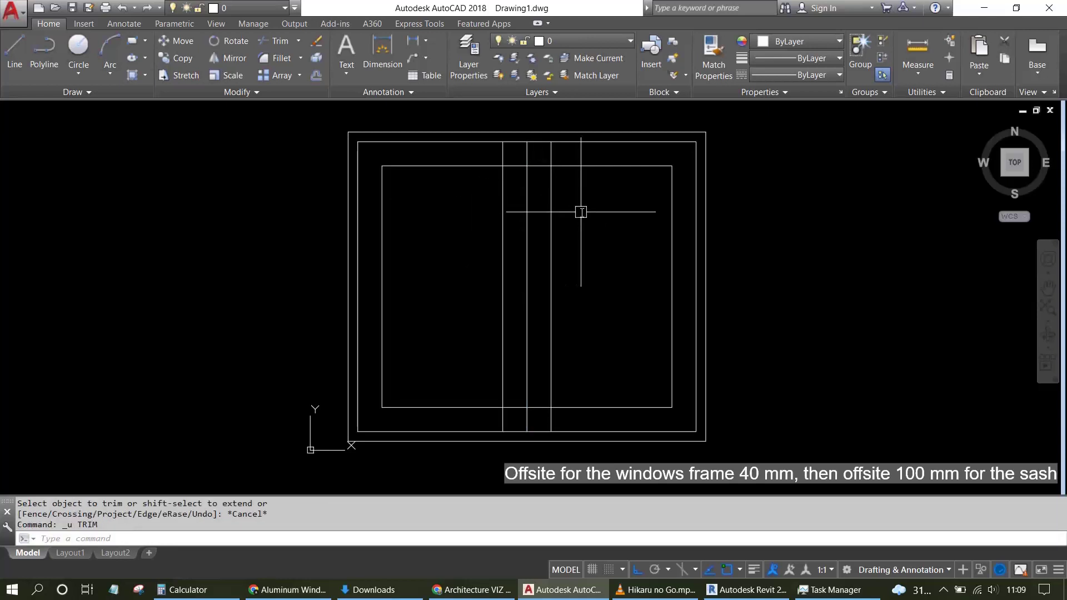
key("Escape")
key("Escape")
type("tr")
key("Return")
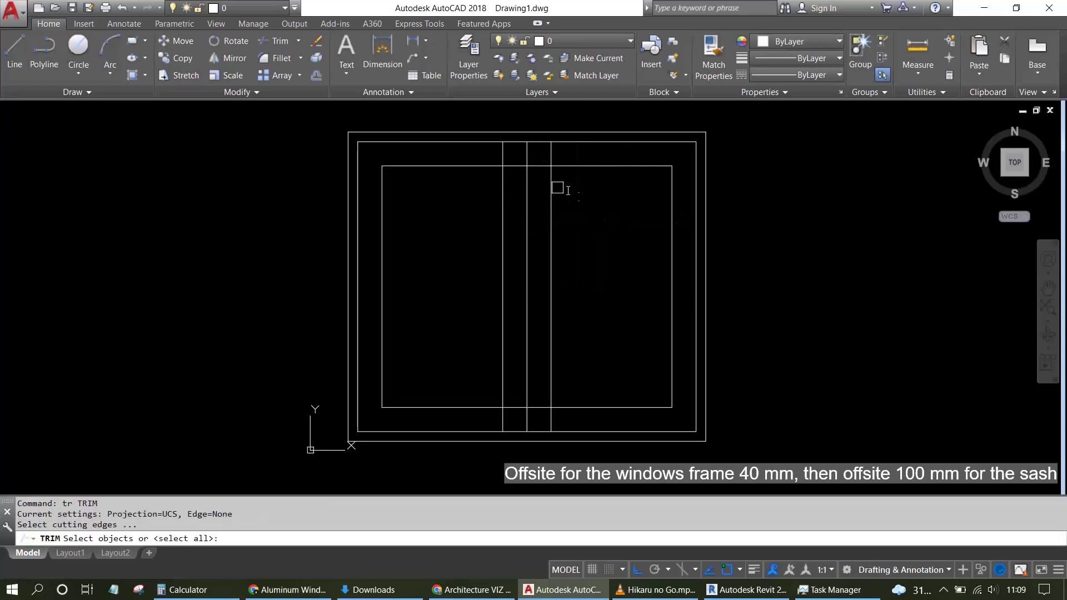
Trim the inner top and bottom line segments between the two mullion lines.
left_click(593, 225)
left_click(484, 159)
key("Return")
left_click(536, 166)
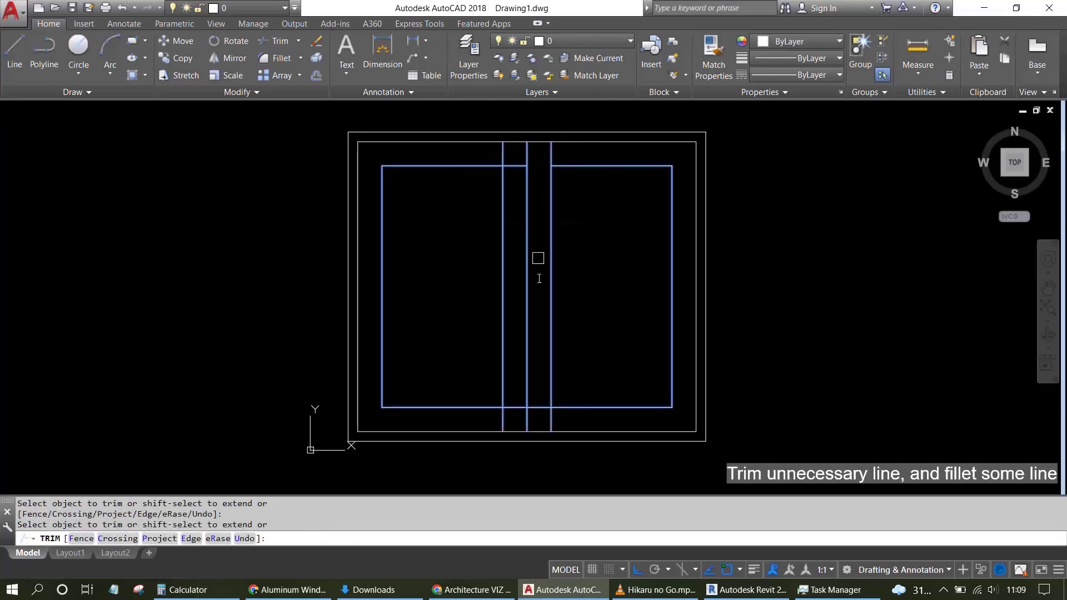
left_click(539, 408)
key("Escape")
key("Escape")
Fillet at radius 0 the mullion lines to the bottom corners of both sashes.
type("f")
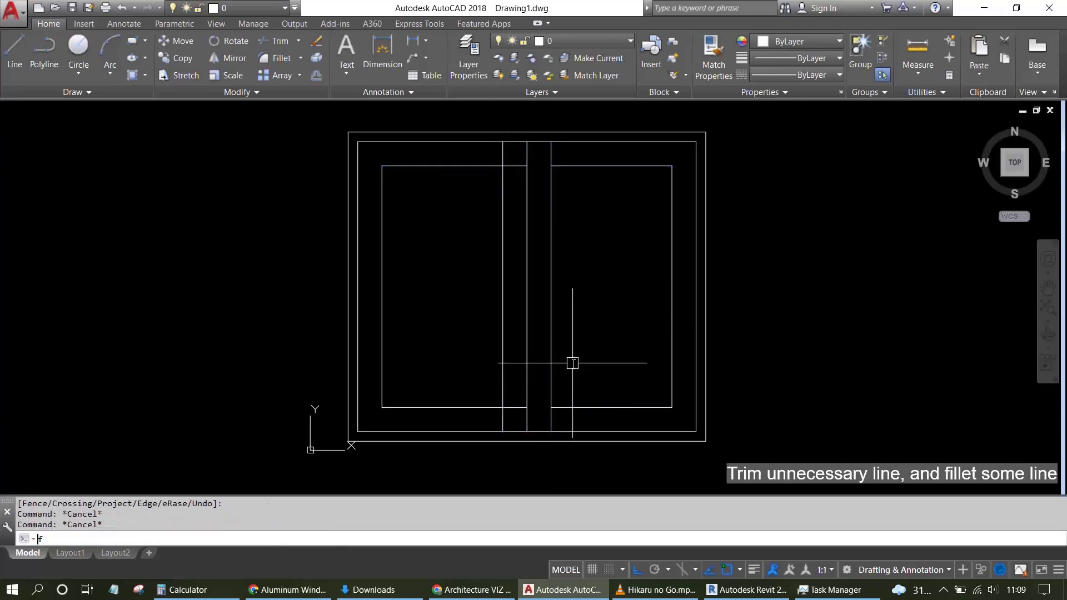
key("Return")
left_click(578, 407)
left_click(551, 374)
key("Return")
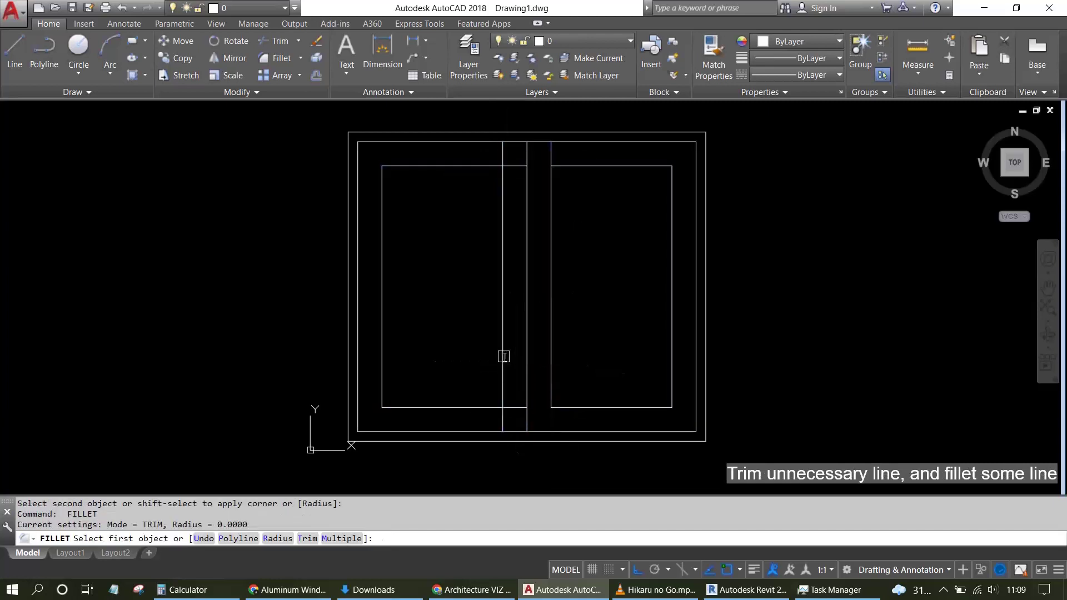
left_click(503, 357)
left_click(465, 409)
Fillet at radius 0 the top corners of the left and right sashes at the mullion.
key("Return")
left_click(499, 212)
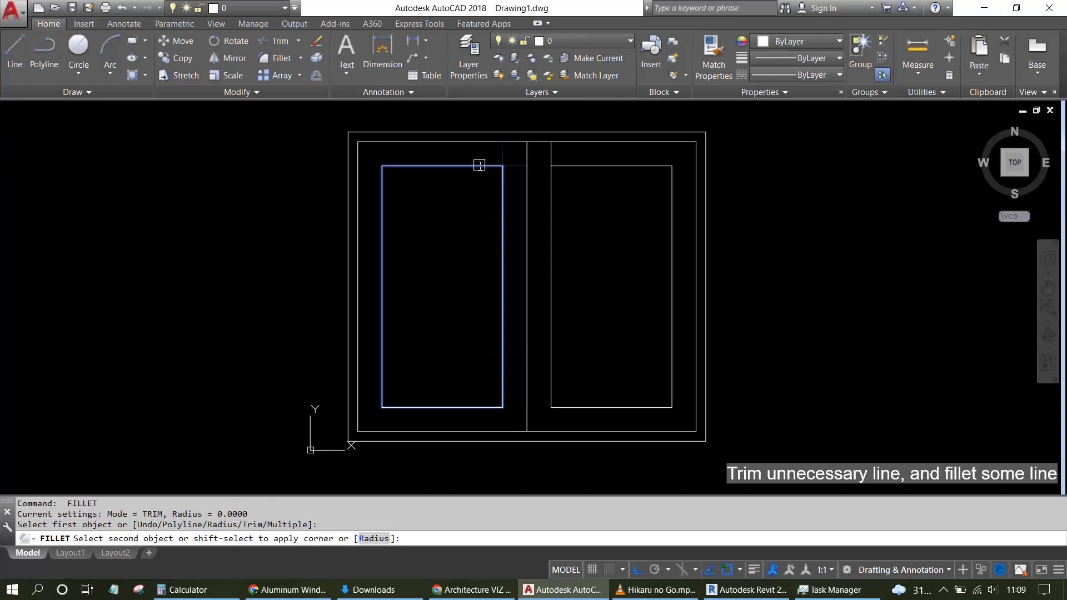
left_click(479, 165)
key("Return")
left_click(551, 181)
key("Return")
key("Escape")
key("Escape")
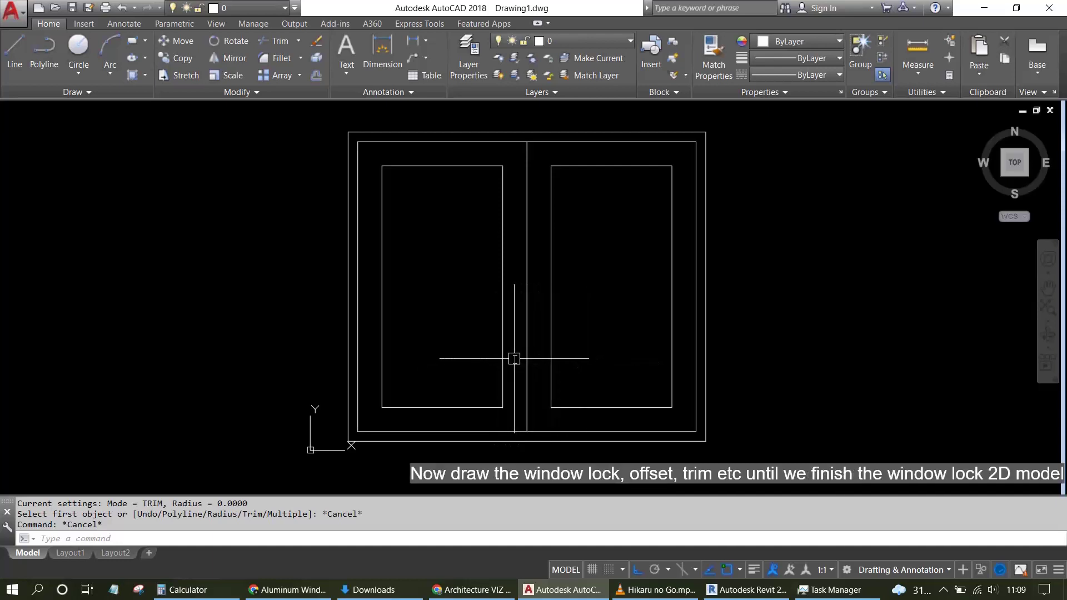
Offset the bottom frame line 200 upward to create a horizontal guide line.
key("Escape")
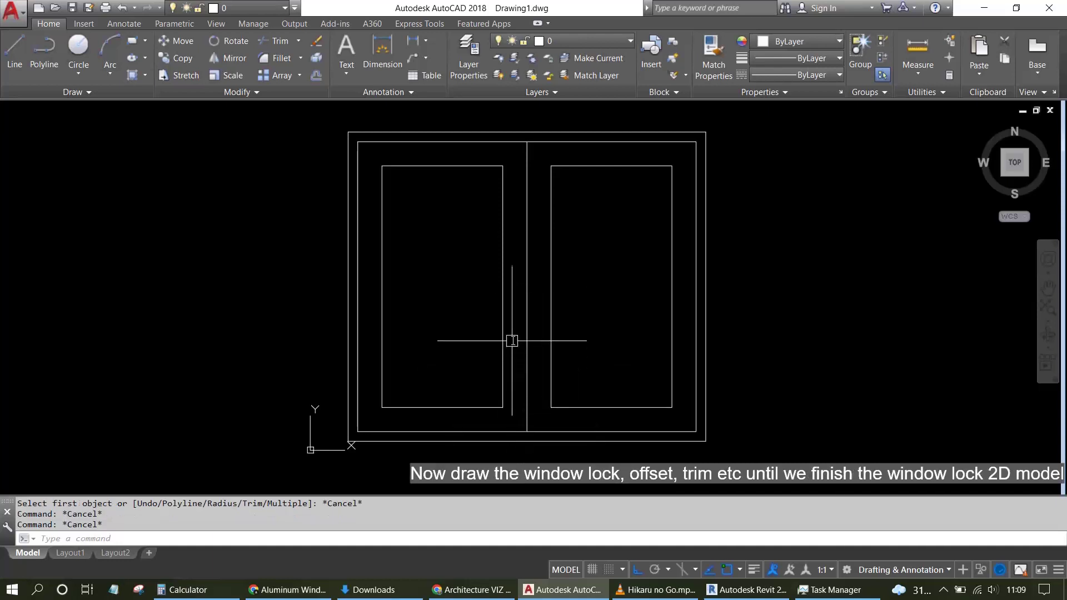
key("Escape")
type("o")
key("Return")
type("200")
key("Return")
left_click(757, 431)
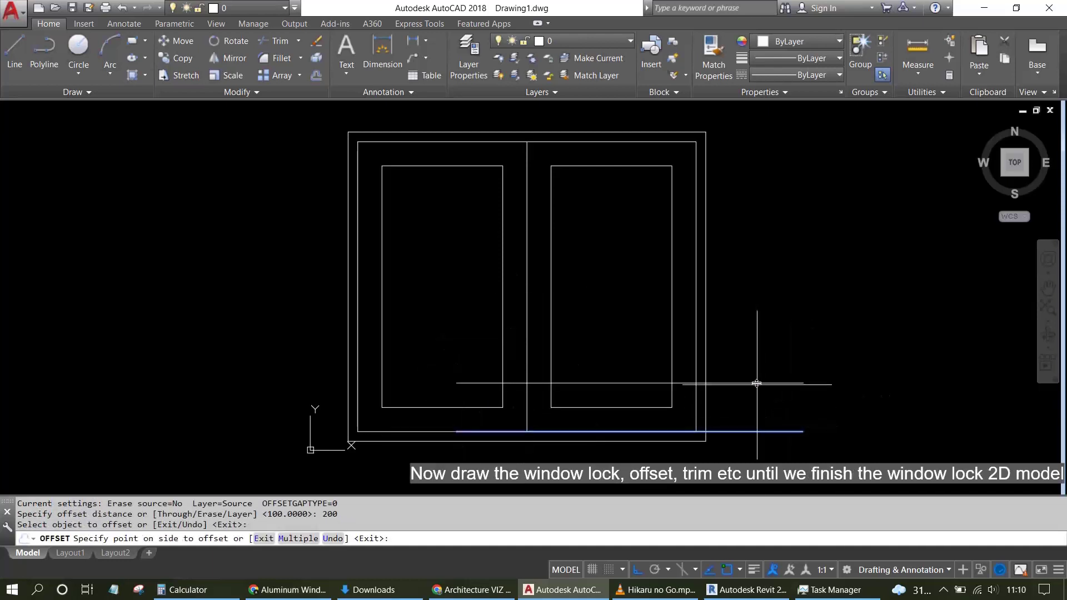
left_click(755, 376)
key("Escape")
key("Escape")
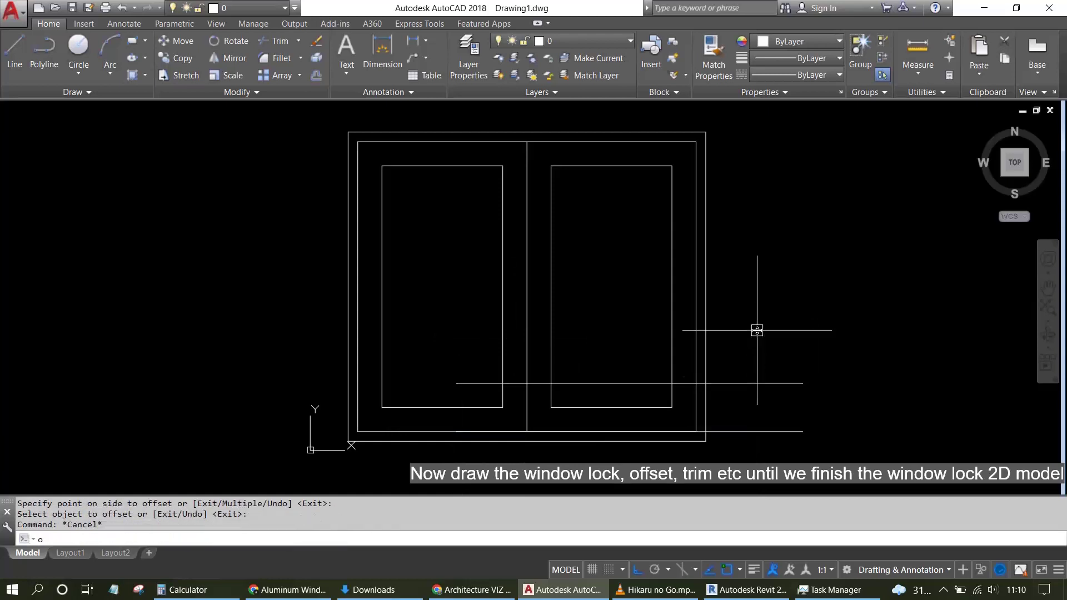
Offset the new guide line another 200 upward.
type("o")
key("Return")
left_click(766, 383)
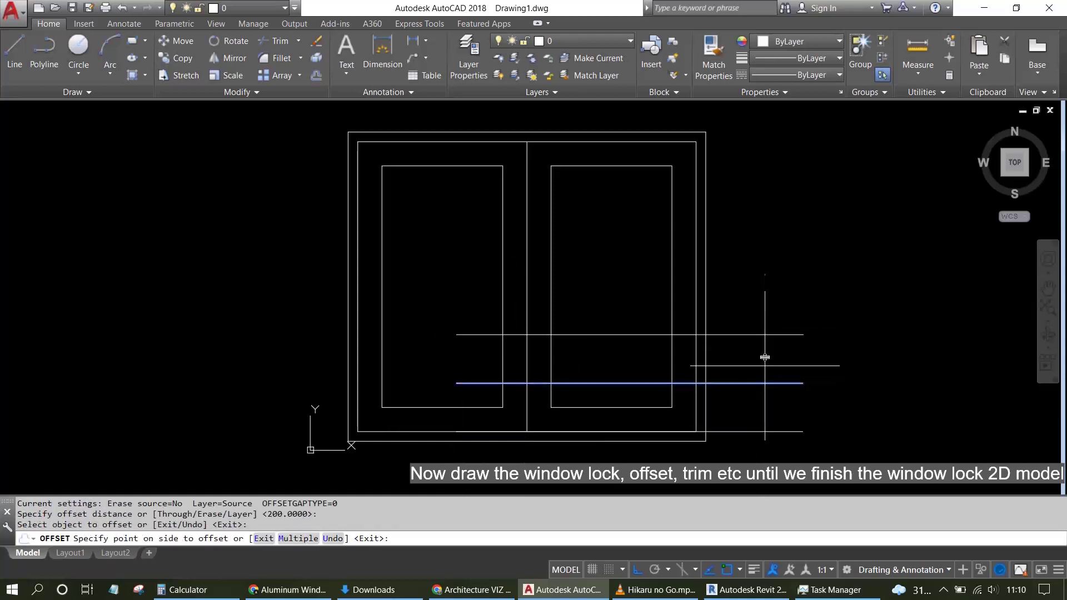
left_click(762, 359)
key("Escape")
Draw a horizontal lock line and a vertical lock line rising from its middle.
key("Escape")
scroll(533, 356, "up", 5)
key("Escape")
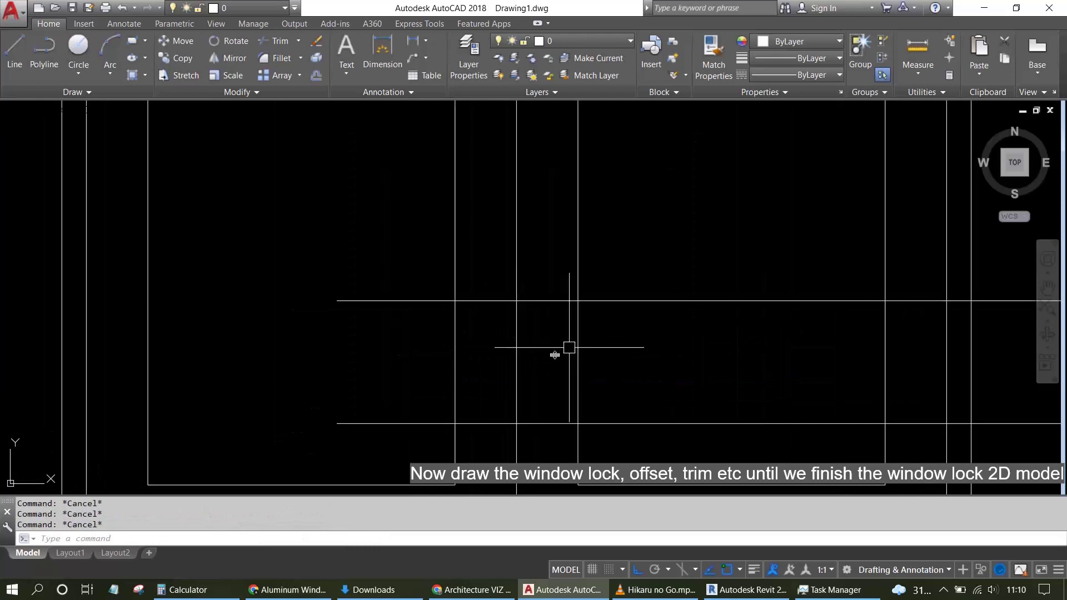
type("l")
key("Return")
left_click(517, 424)
left_click(572, 424)
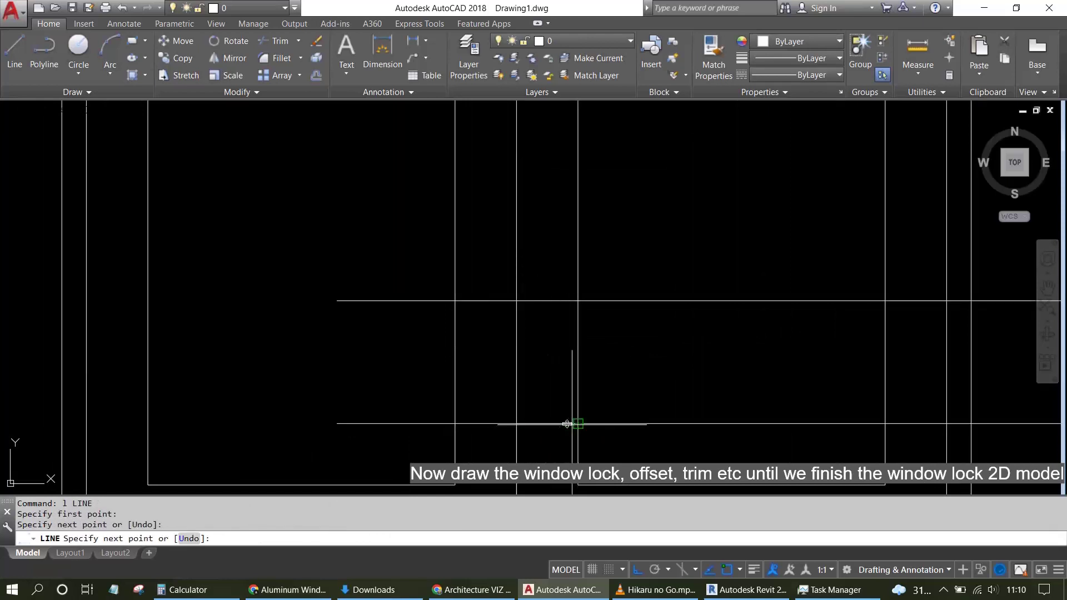
key("Return")
key("Return")
left_click(546, 424)
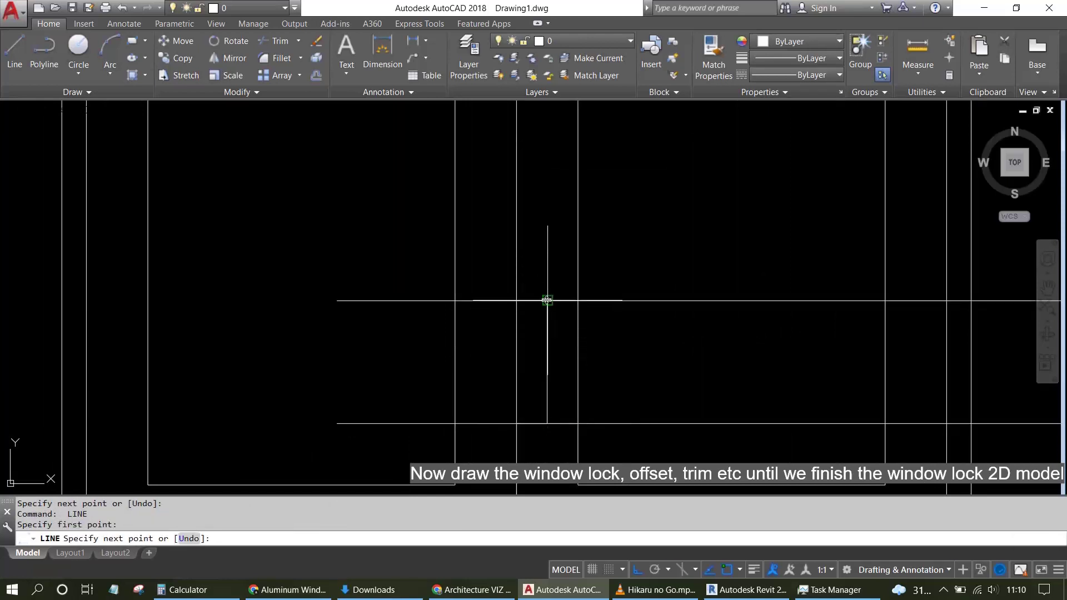
left_click(546, 300)
key("Escape")
Offset the middle vertical line 20 units to the left.
key("Escape")
key("Escape")
scroll(551, 376, "up", 2)
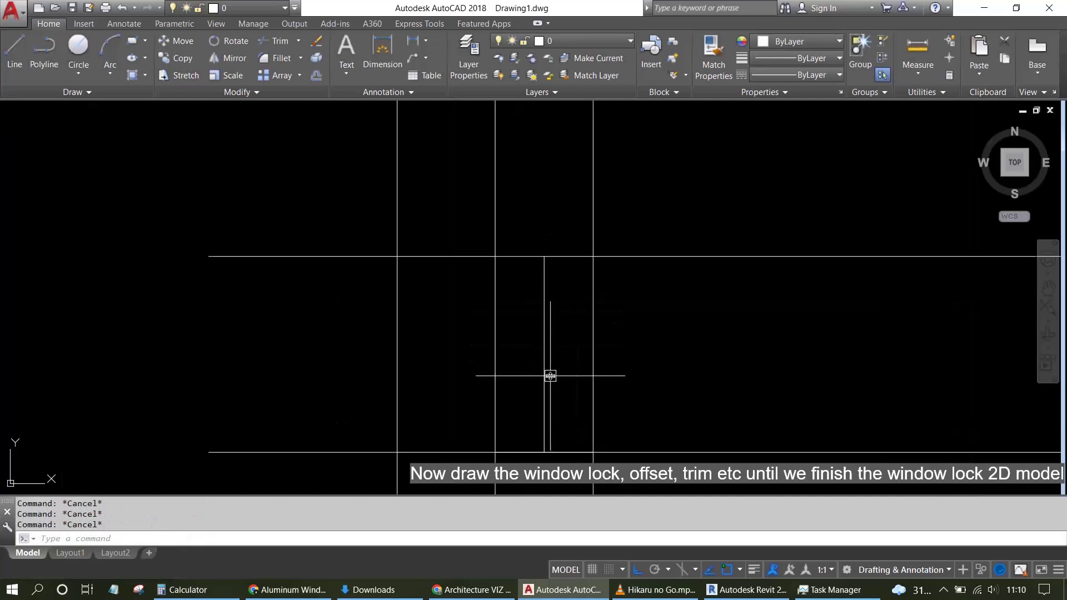
type("o")
key("Return")
type("2")
key("Return")
key("Escape")
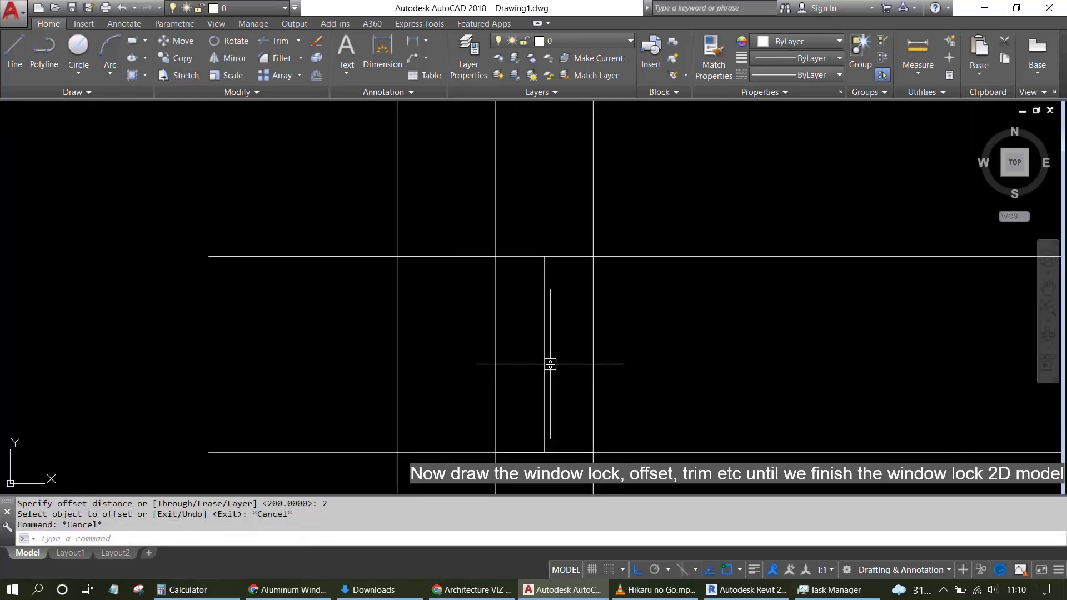
type("o")
key("Return")
key("Return")
left_click(545, 366)
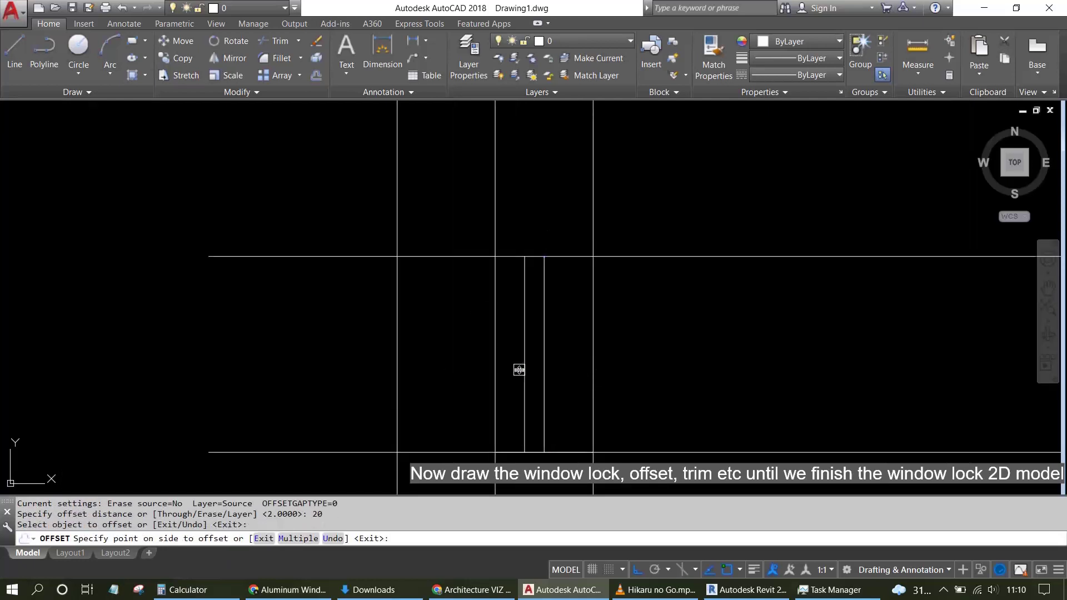
left_click(519, 369)
scroll(495, 400, "up", 2)
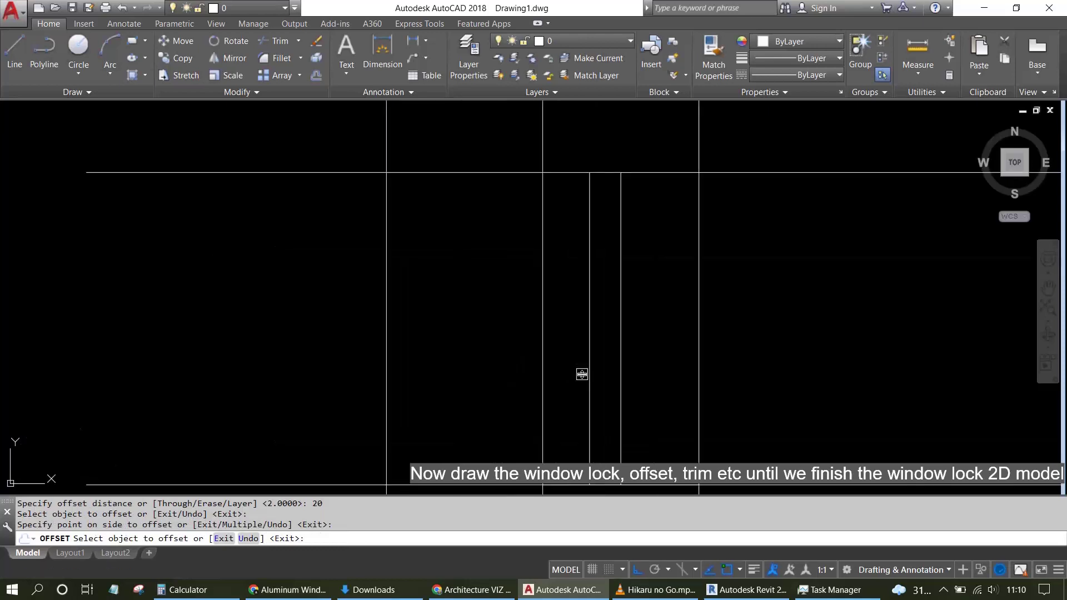
key("Escape")
key("Escape")
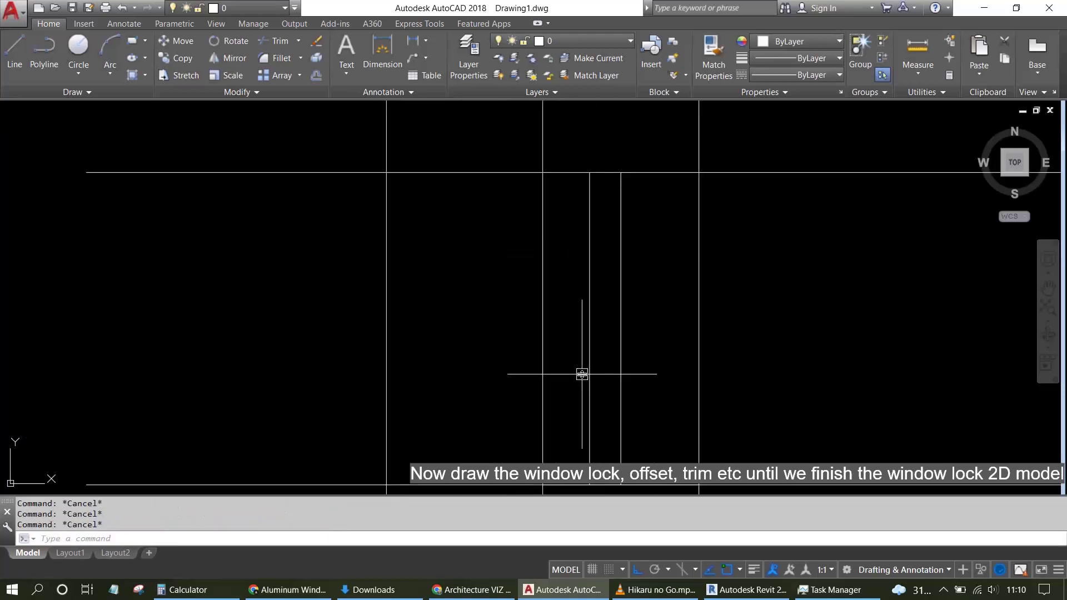
Offset the right vertical line 30 units toward the centre.
type("o")
key("Return")
key("Return")
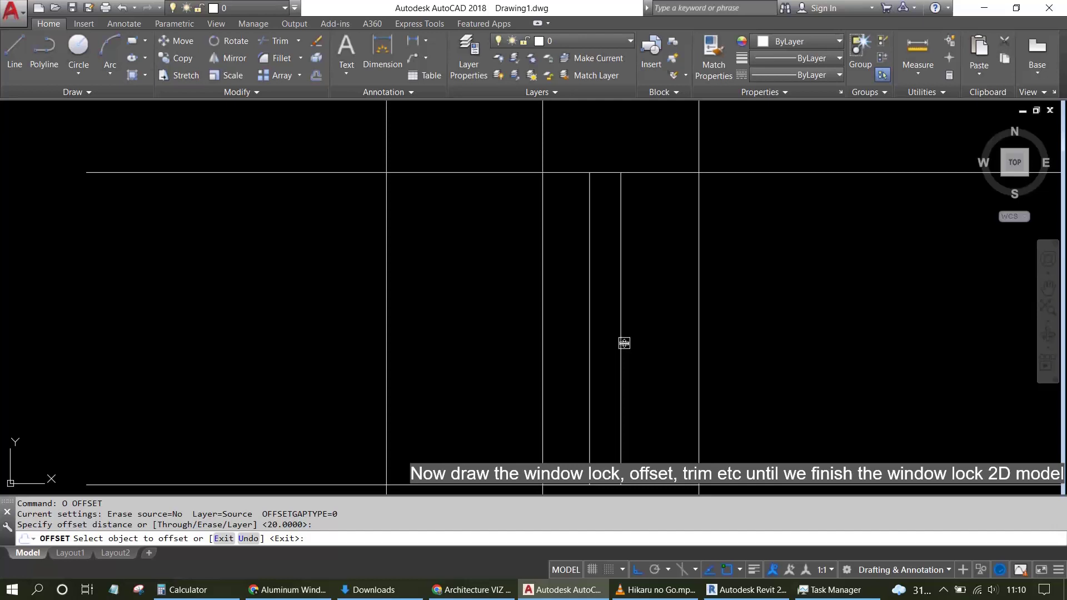
key("Return")
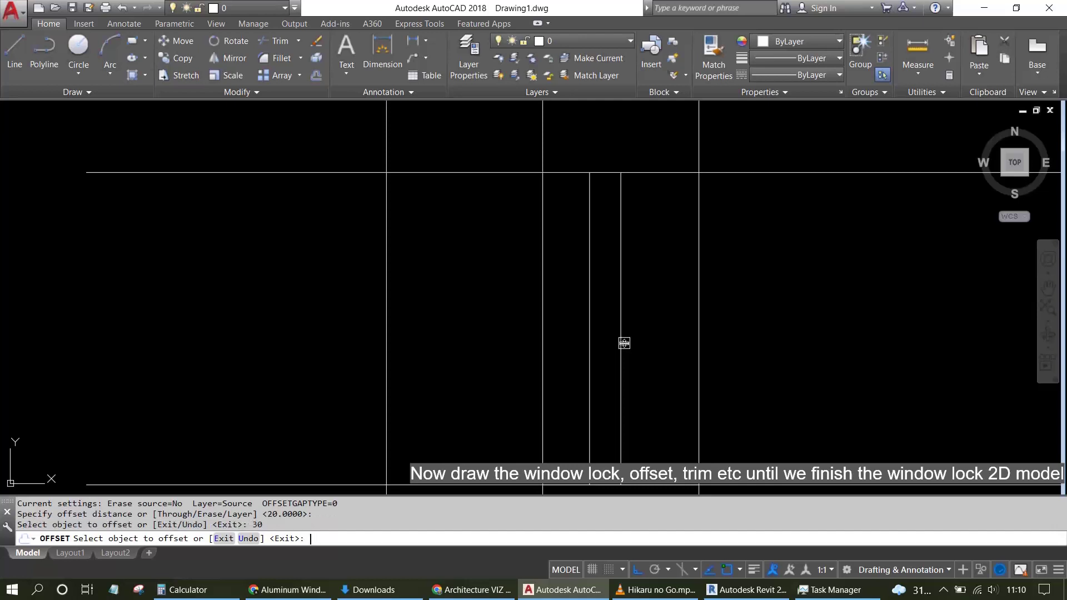
left_click(621, 343)
left_click(568, 342)
key("Escape")
key("Escape")
Erase the unwanted stray vertical line.
left_click(590, 322)
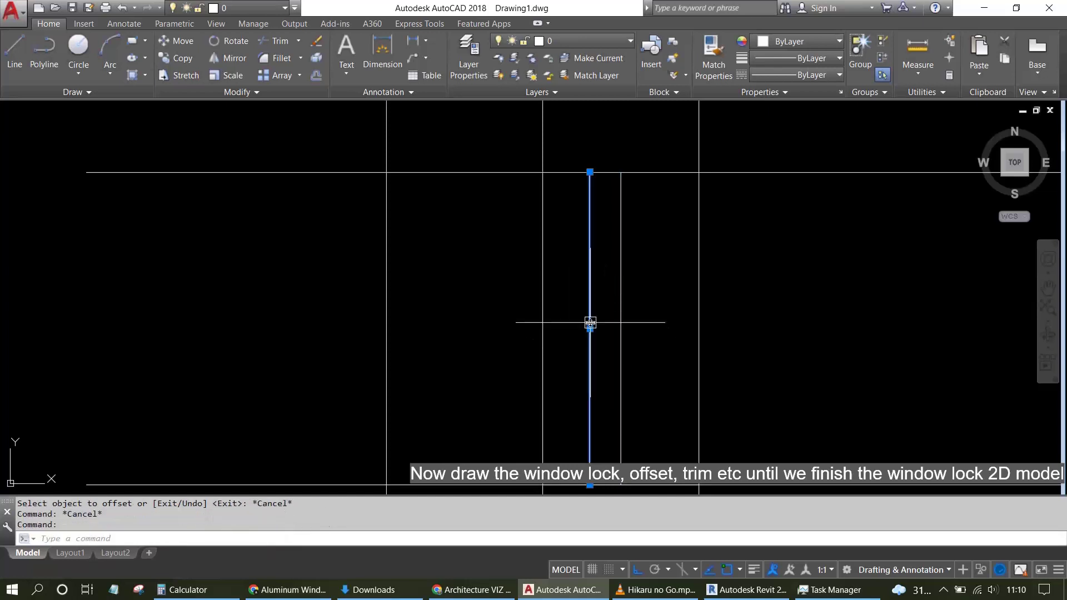
left_click(612, 314)
key("Delete")
key("Escape")
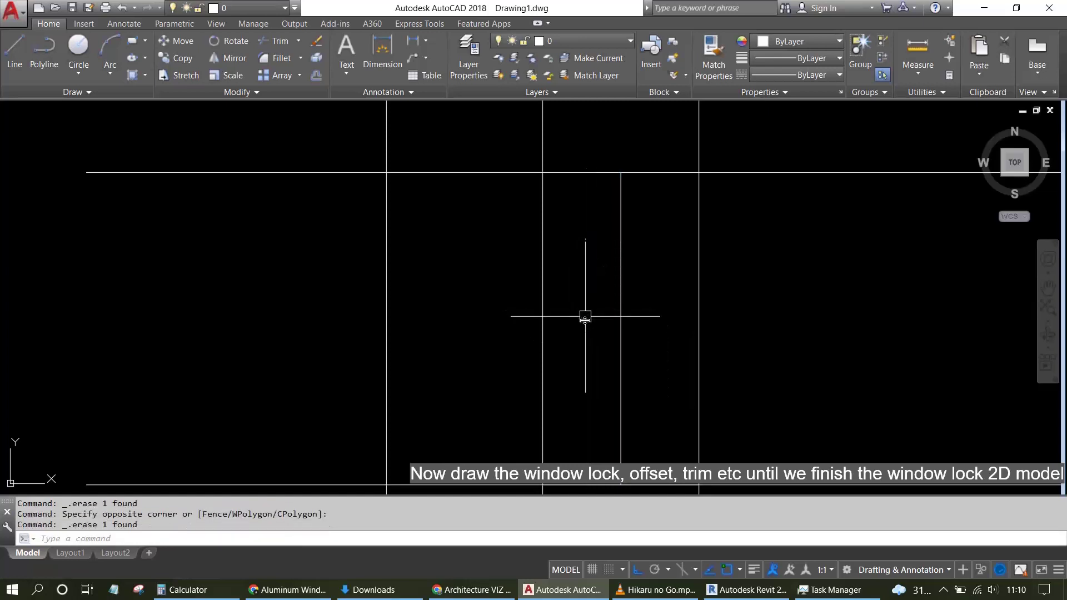
Try a 400-unit offset on the right vertical line, then abandon it.
type("o")
key("Return")
type("400")
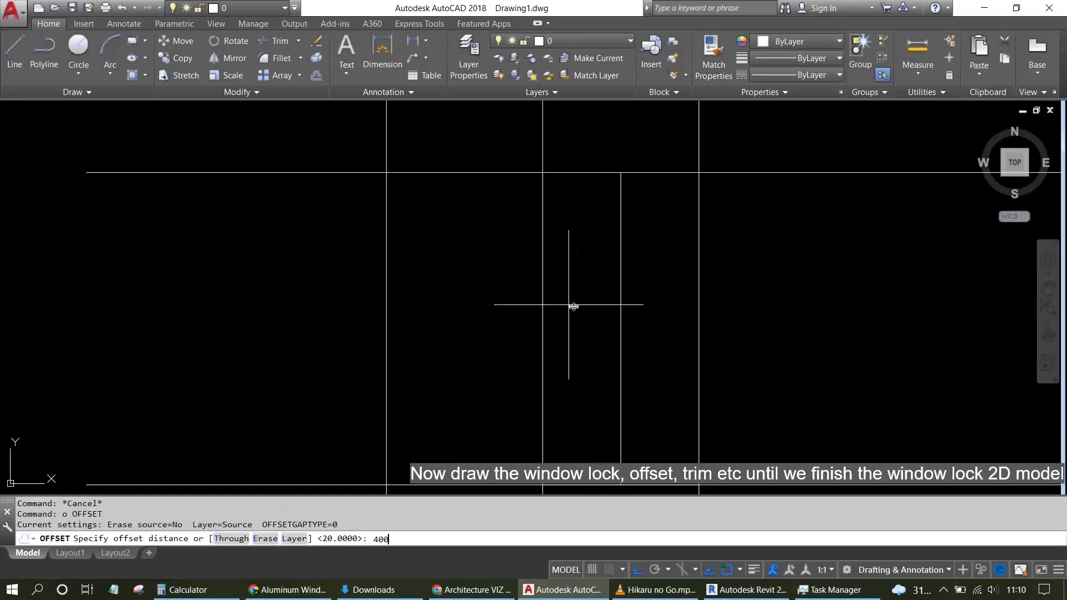
key("Return")
key("Escape")
type("o")
key("Return")
key("Return")
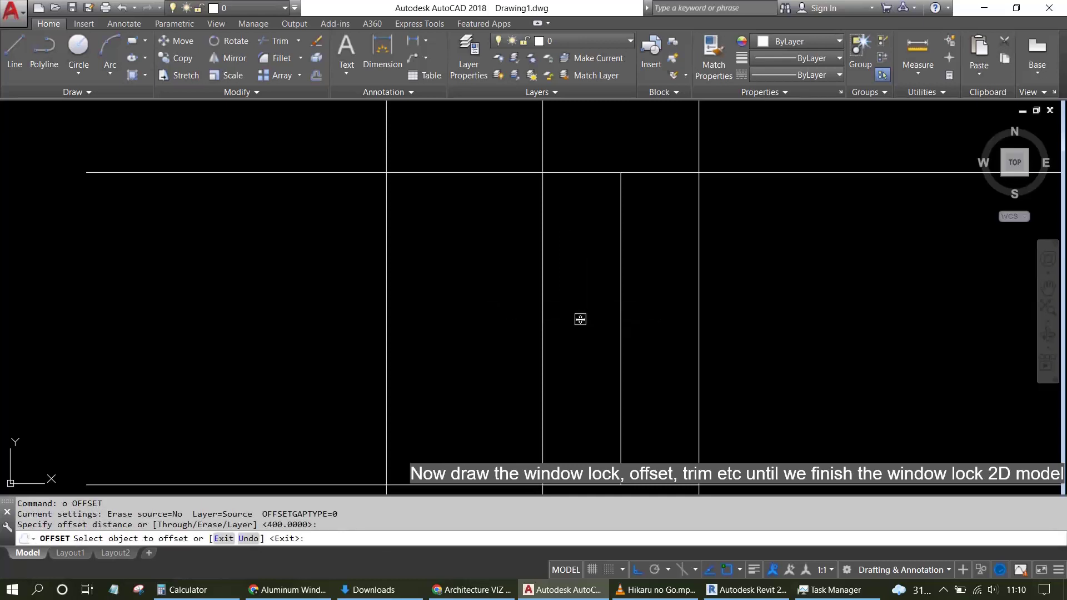
key("Return")
left_click(620, 309)
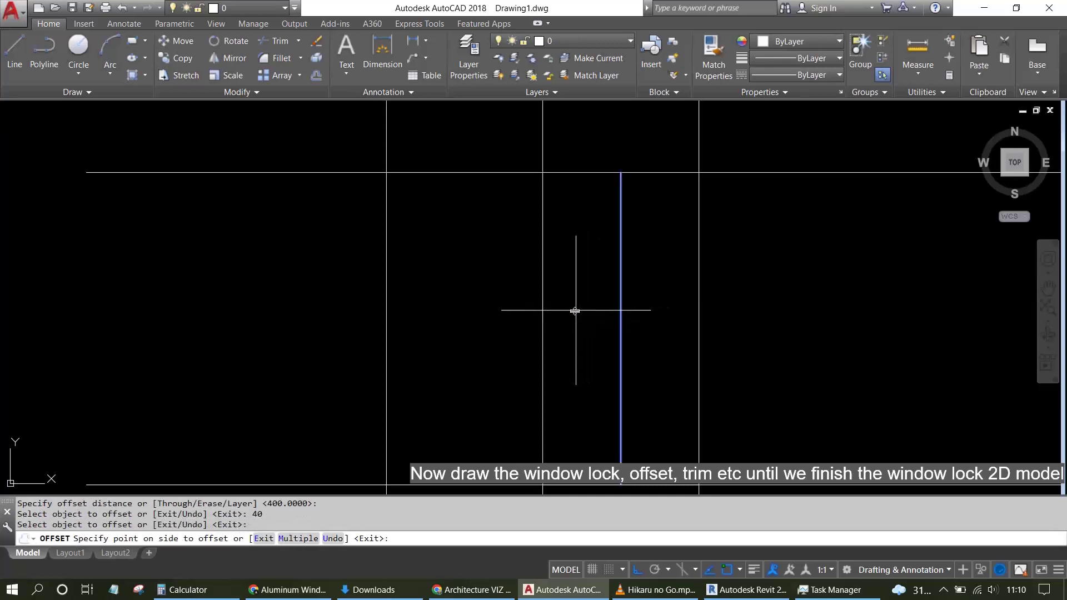
key("Escape")
key("Escape")
key("Escape")
scroll(574, 313, "down", 2)
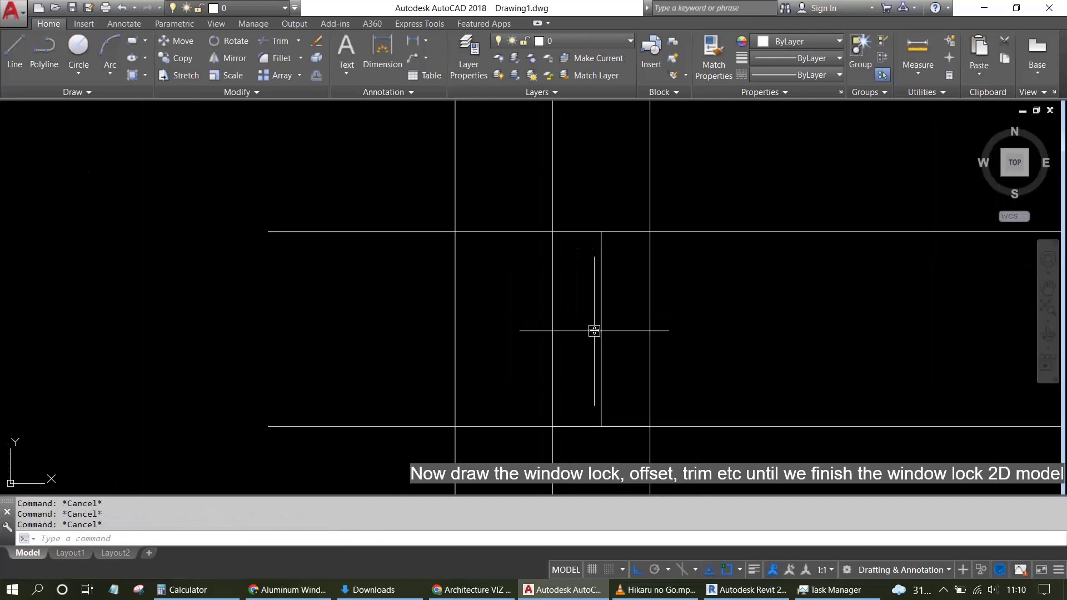
Offset the lock's right edge line 30 units to the left.
type("o")
key("Return")
type("40")
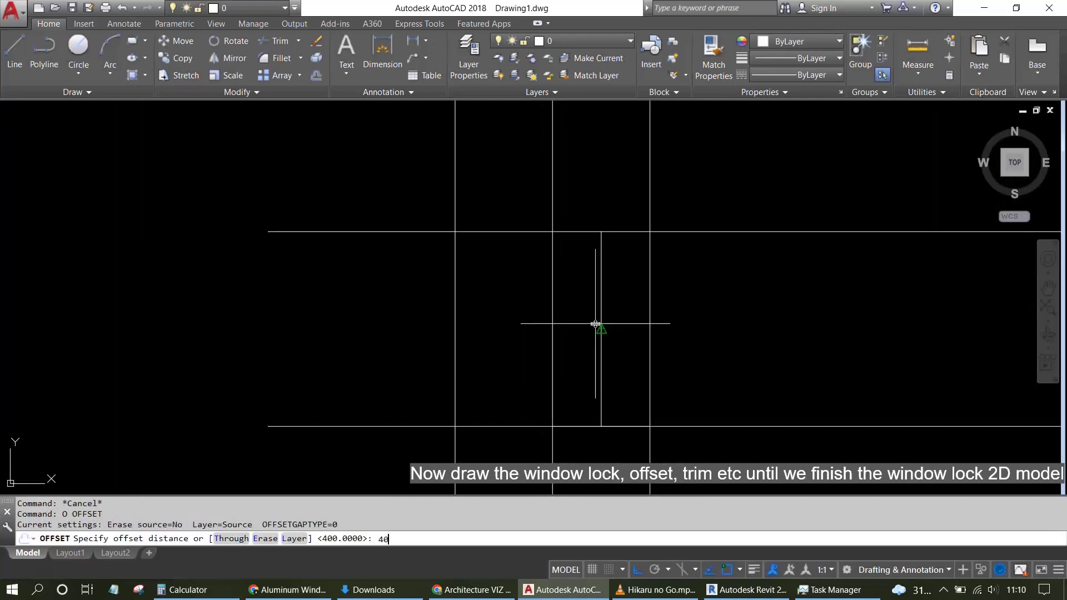
key("Return")
left_click(601, 323)
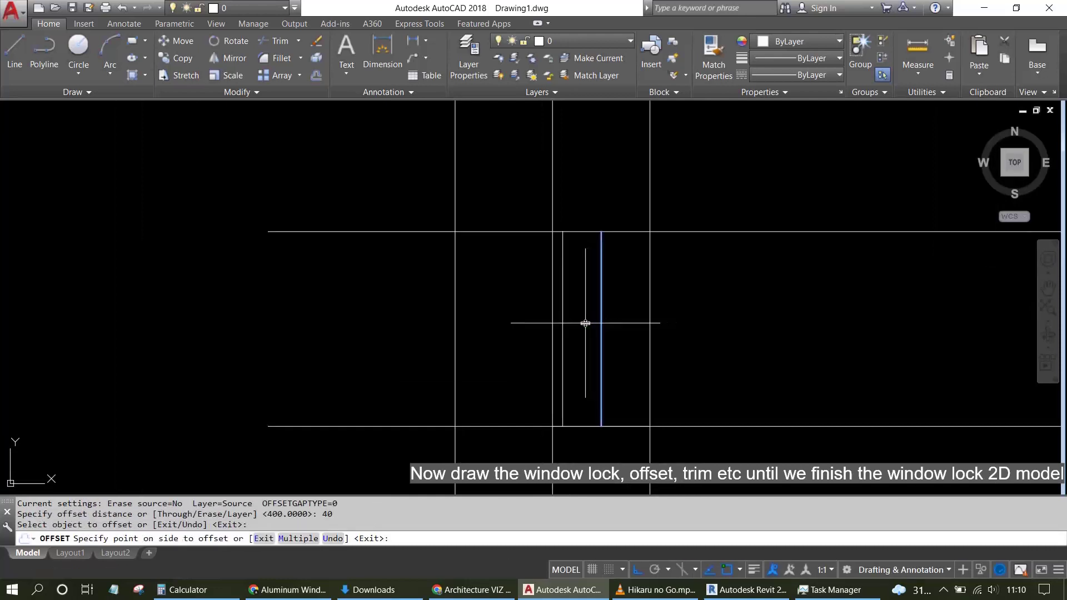
key("Escape")
type("o")
key("Return")
type("30")
key("Return")
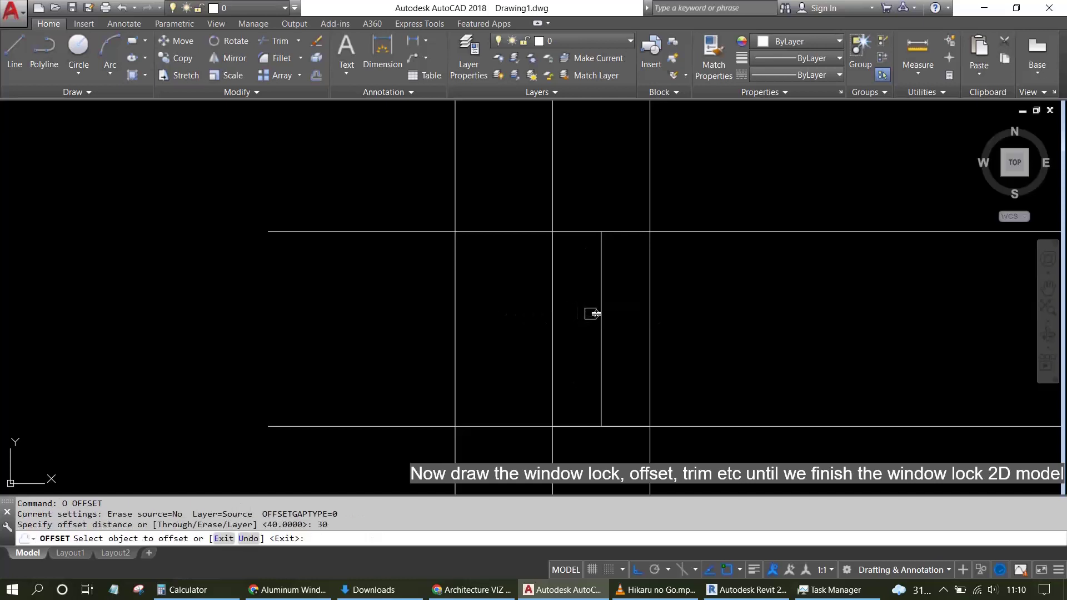
left_click(600, 314)
key("Escape")
Offset the left and right lock lines 5 units inward.
scroll(584, 331, "down", 2)
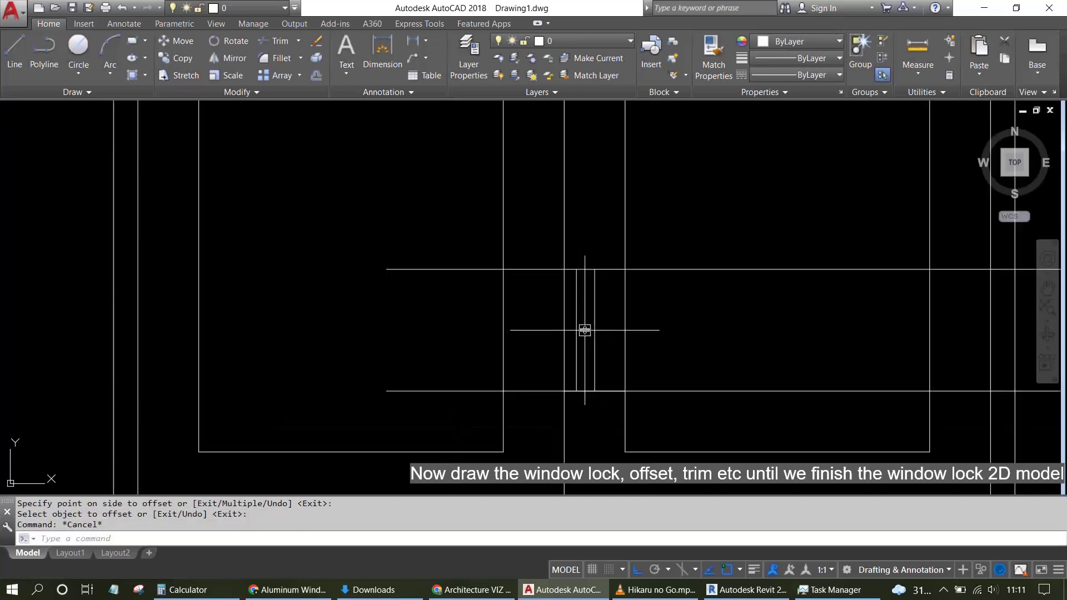
scroll(585, 330, "down", 2)
scroll(591, 326, "down", 2)
scroll(615, 341, "up", 3)
scroll(605, 341, "up", 3)
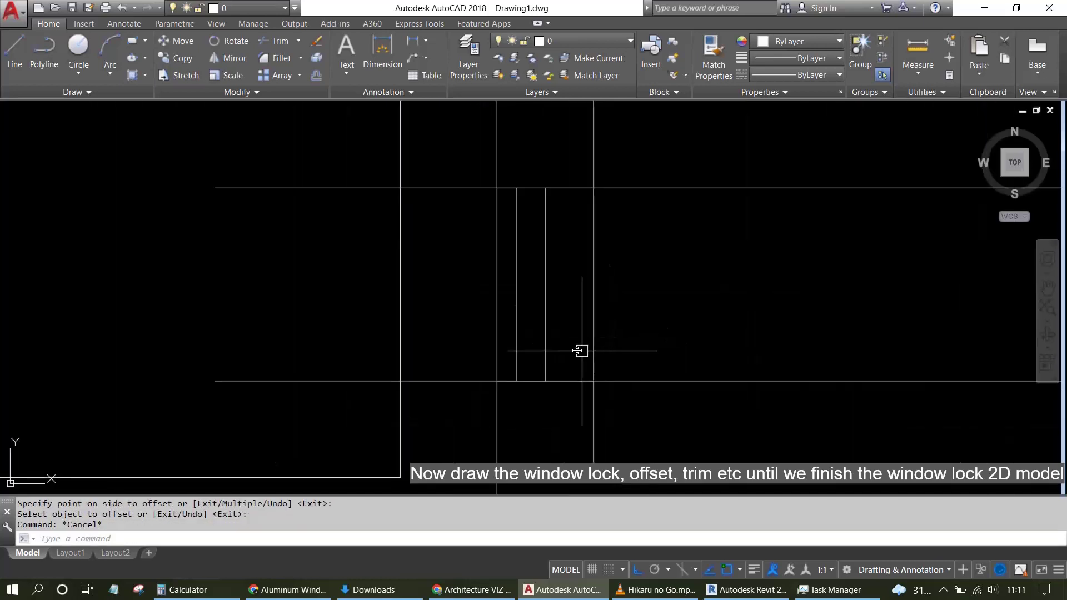
middle_click_drag(512, 236, 525, 250)
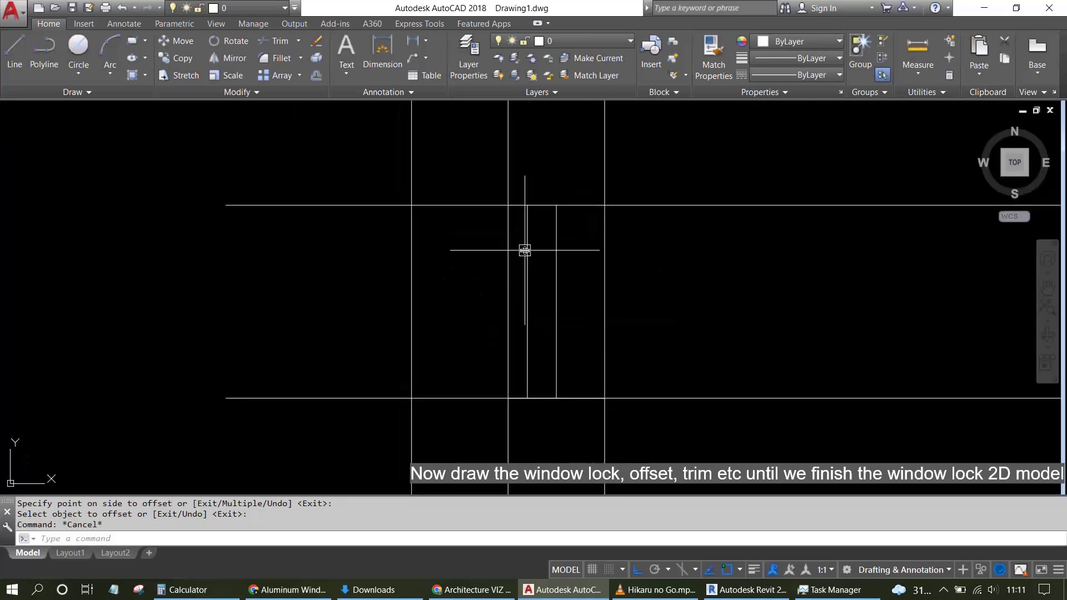
scroll(524, 250, "up", 2)
key("Escape")
key("Escape")
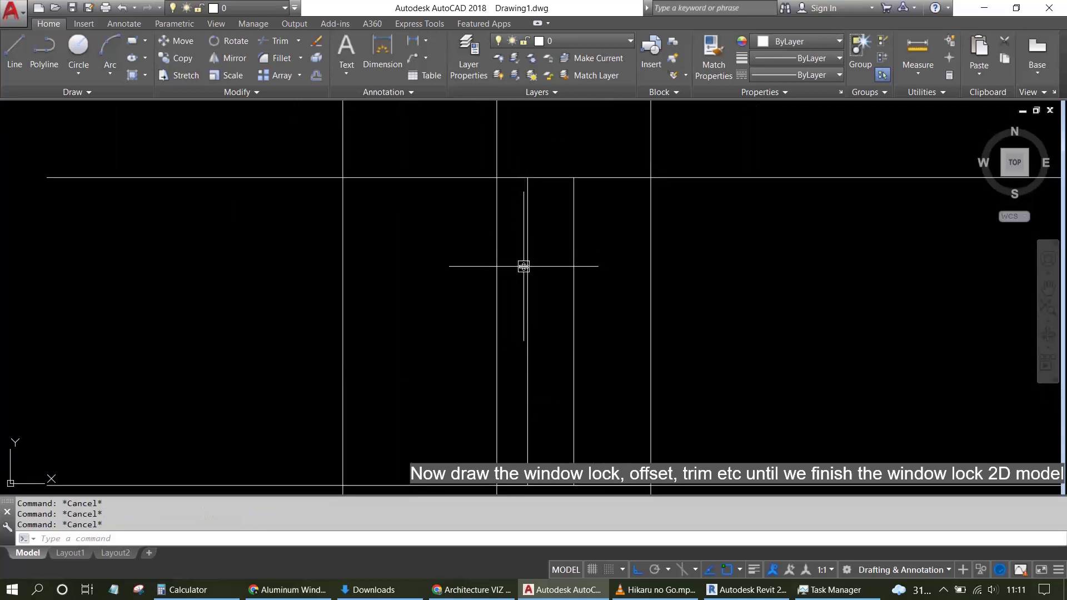
type("o")
key("Return")
key("Return")
left_click(528, 253)
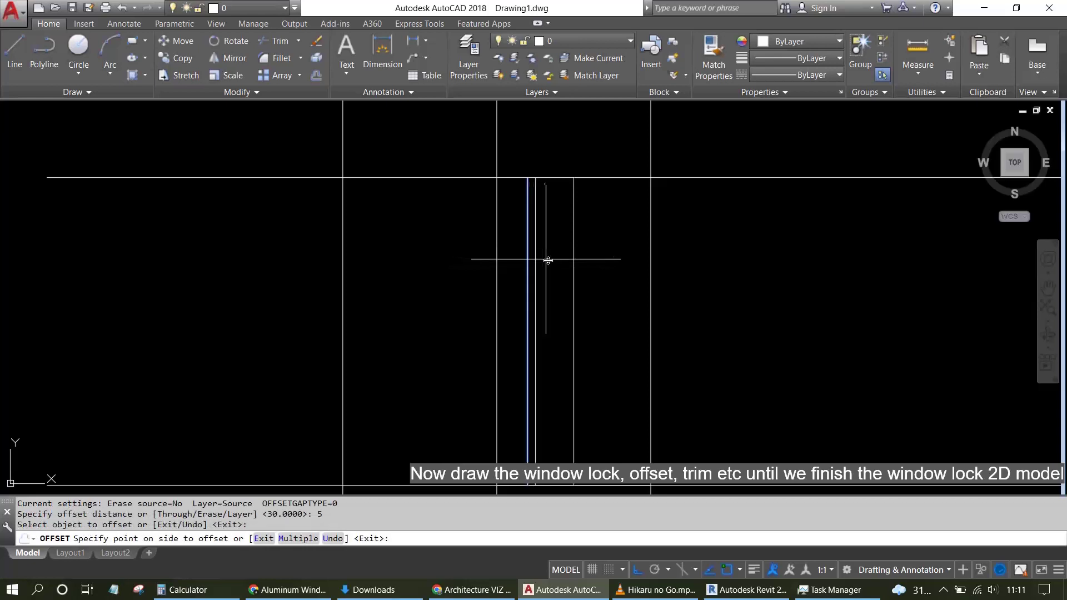
left_click(573, 270)
left_click(553, 271)
key("Escape")
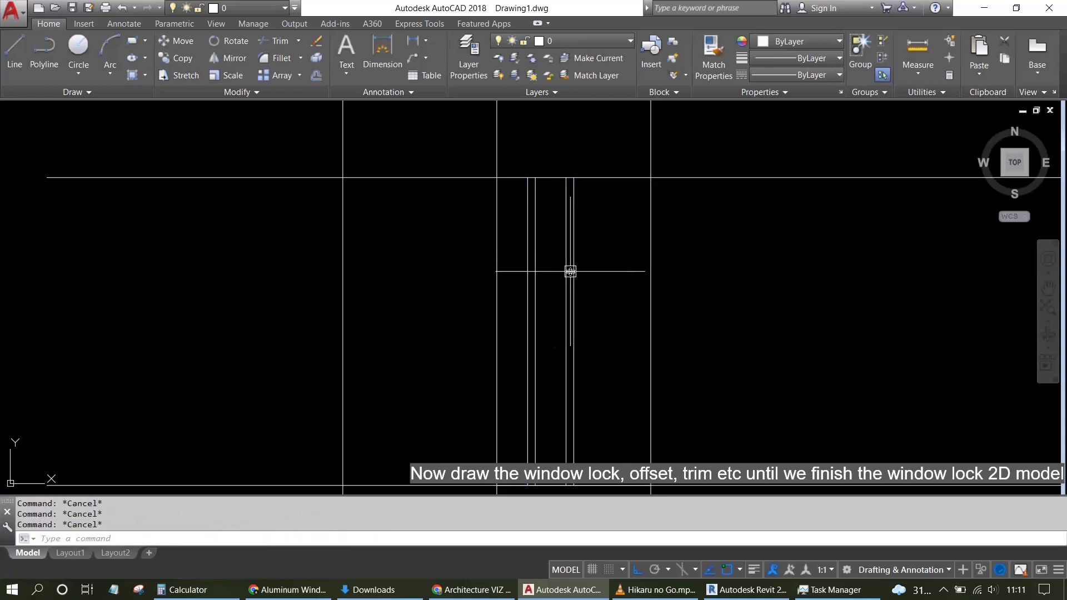
Offset the top horizontal line 50 units downward.
type("o")
key("Return")
key("Return")
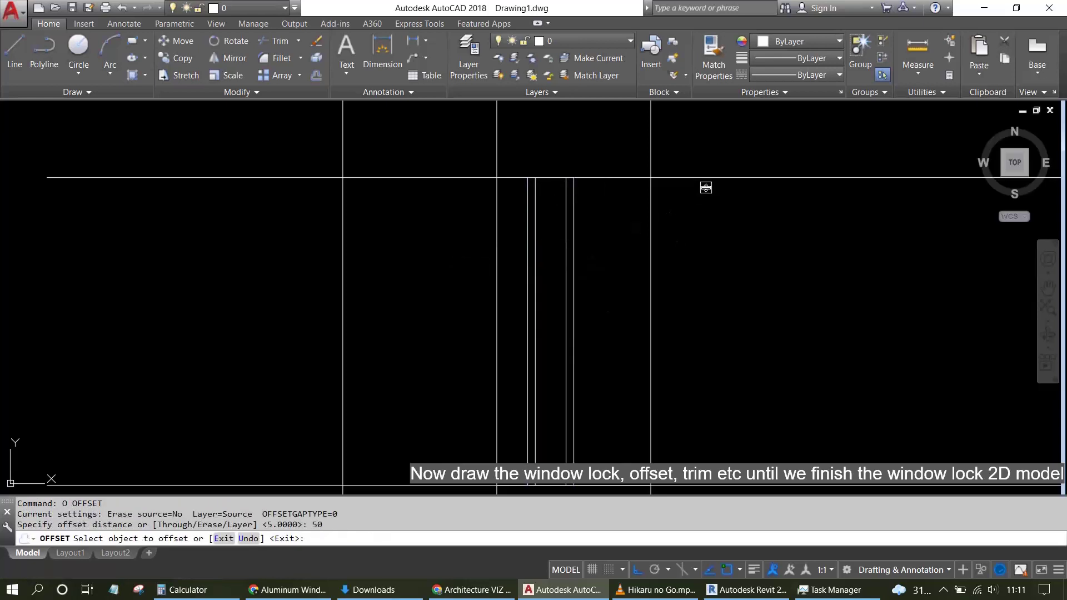
left_click(703, 178)
left_click(701, 237)
key("Return")
key("Return")
scroll(524, 239, "up", 1)
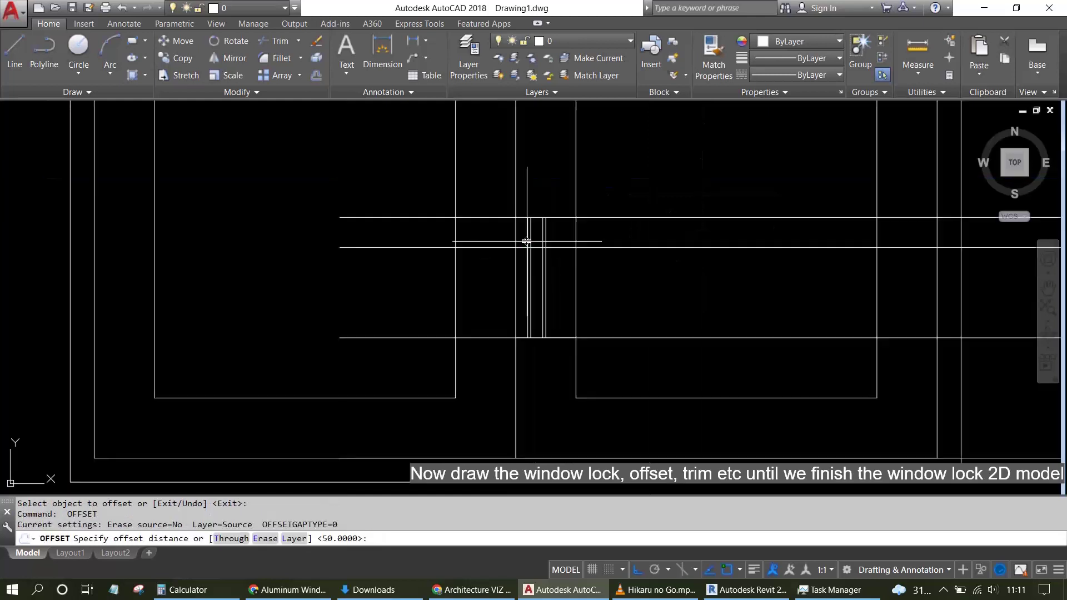
scroll(533, 245, "down", 1)
key("Escape")
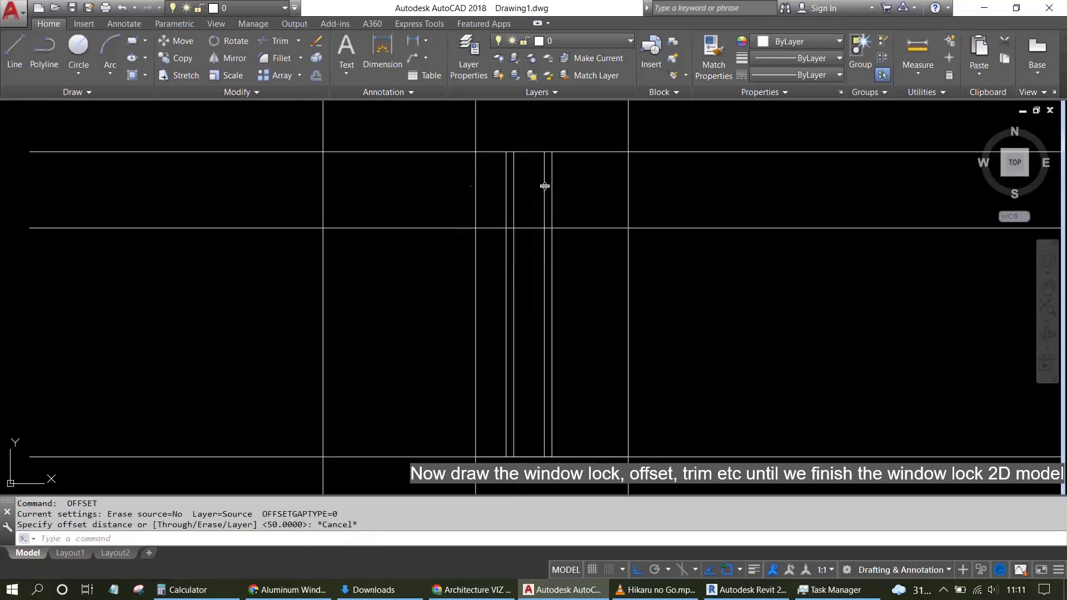
Stack three horizontal lines 10 units apart above the lower horizontal line.
type("o")
key("Return")
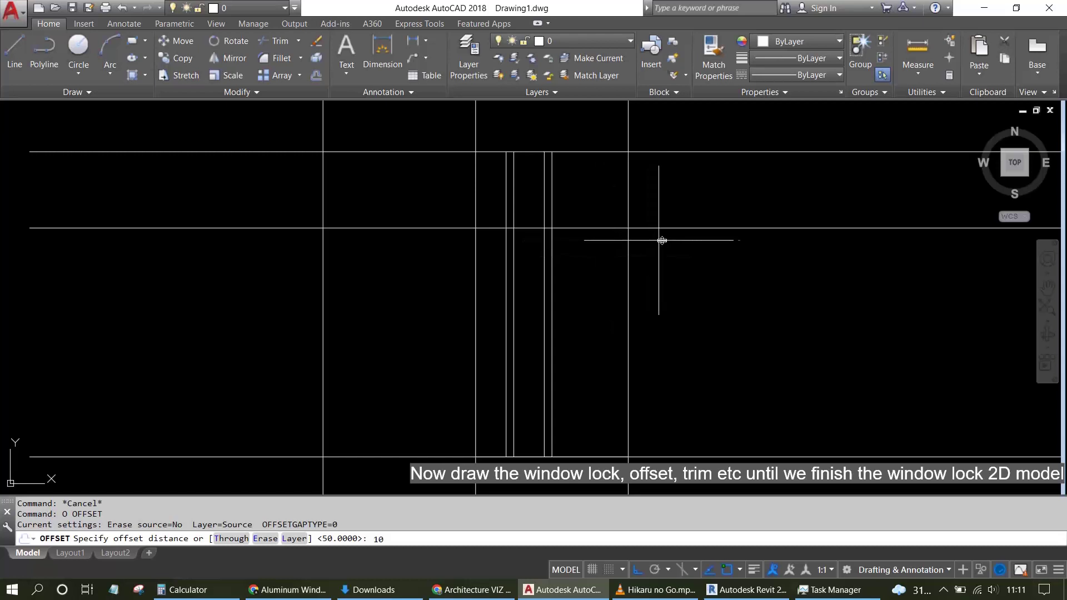
key("Return")
left_click(673, 228)
left_click(671, 190)
left_click(670, 213)
left_click(670, 175)
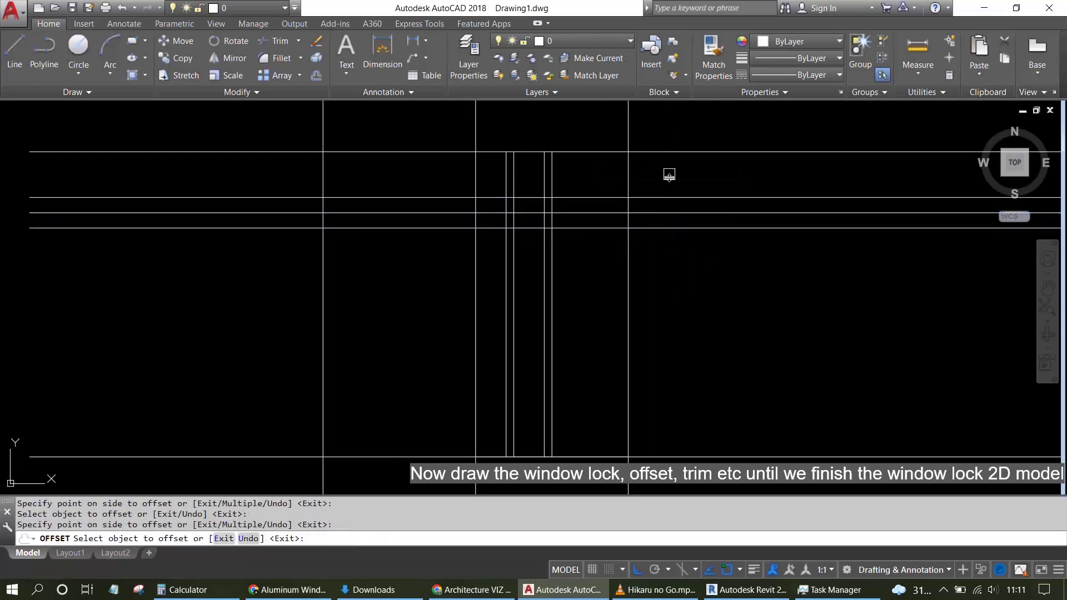
left_click(671, 197)
left_click(671, 162)
key("Escape")
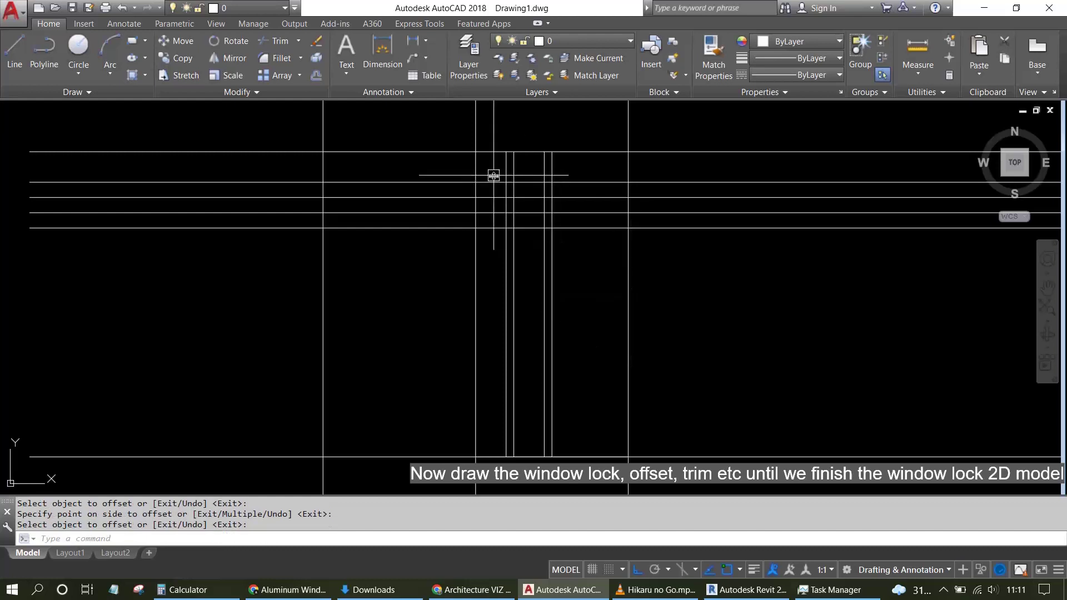
key("Escape")
key("Escape")
key("Escape")
scroll(518, 181, "up", 2)
scroll(534, 200, "down", 1)
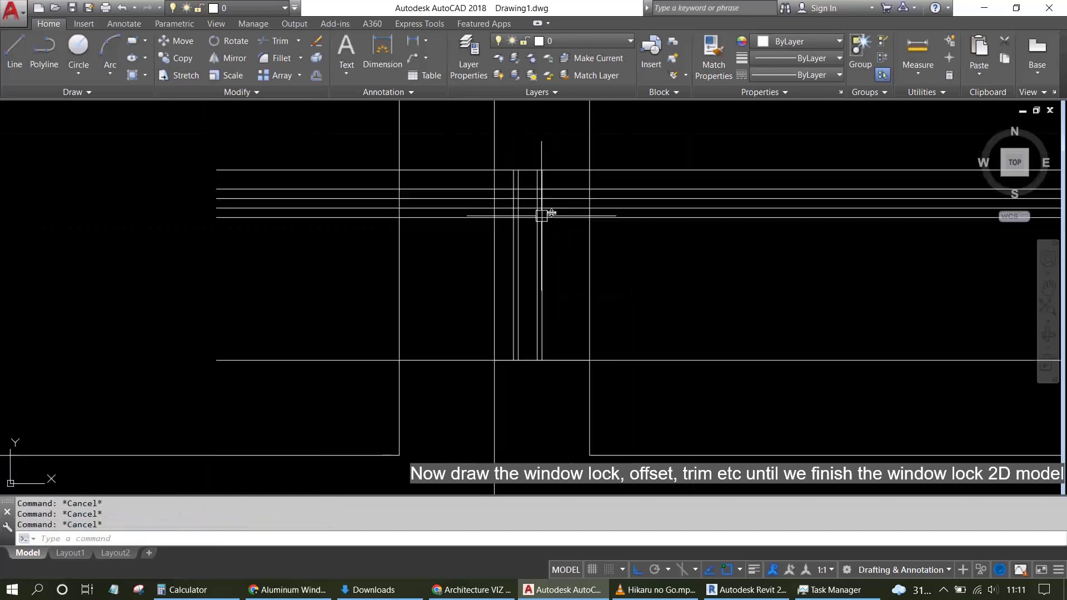
scroll(550, 194, "up", 1)
Trim the excess line ends, top verticals and outside horizontal around the lock outline.
type("r")
key("Return")
scroll(548, 198, "up", 3)
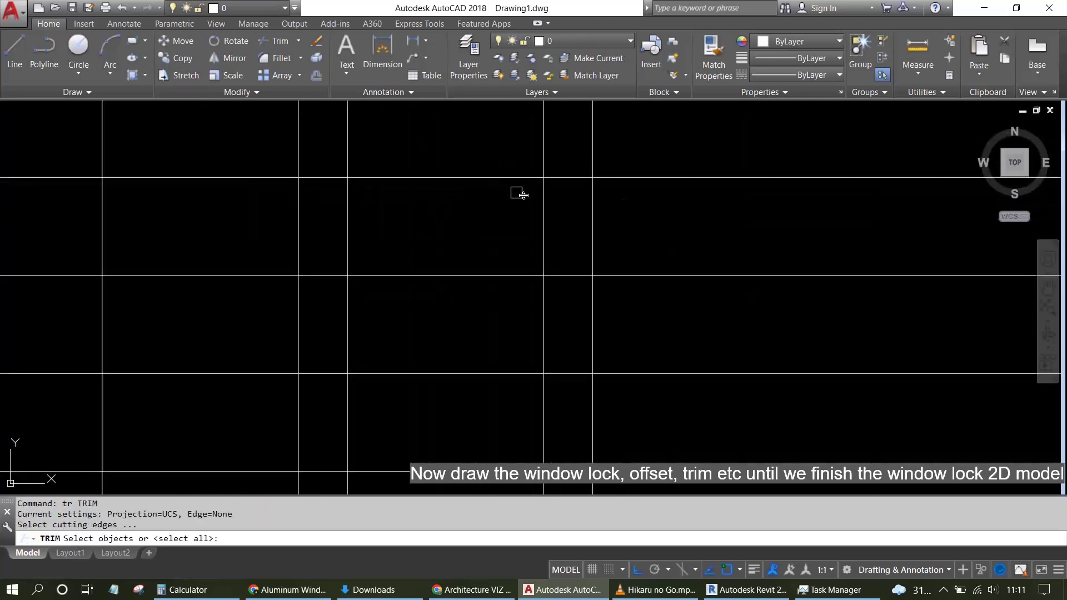
left_click(563, 205)
left_click(478, 160)
key("Return")
left_click(330, 177)
left_click(400, 154)
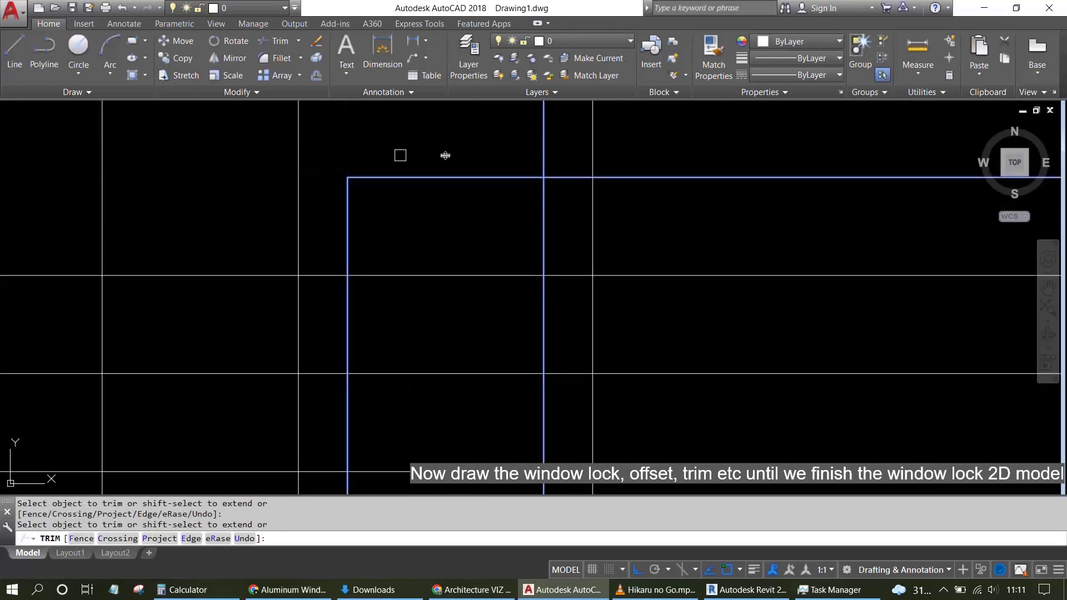
left_click(578, 167)
left_click(542, 143)
left_click(564, 178)
scroll(538, 174, "down", 2)
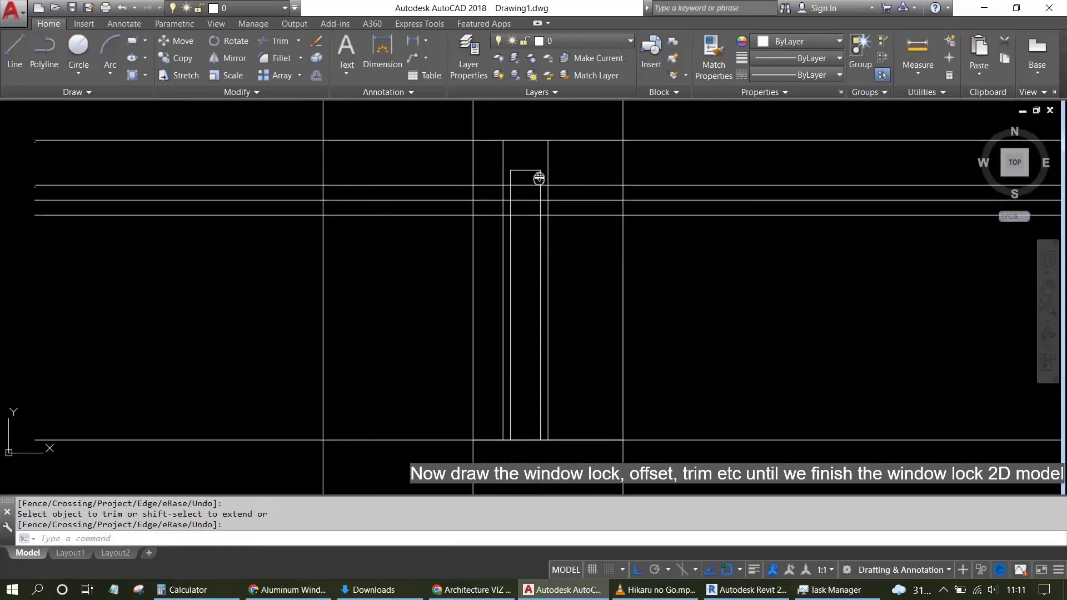
scroll(543, 234, "down", 2)
key("Escape")
key("Escape")
key("Escape")
scroll(539, 241, "up", 2)
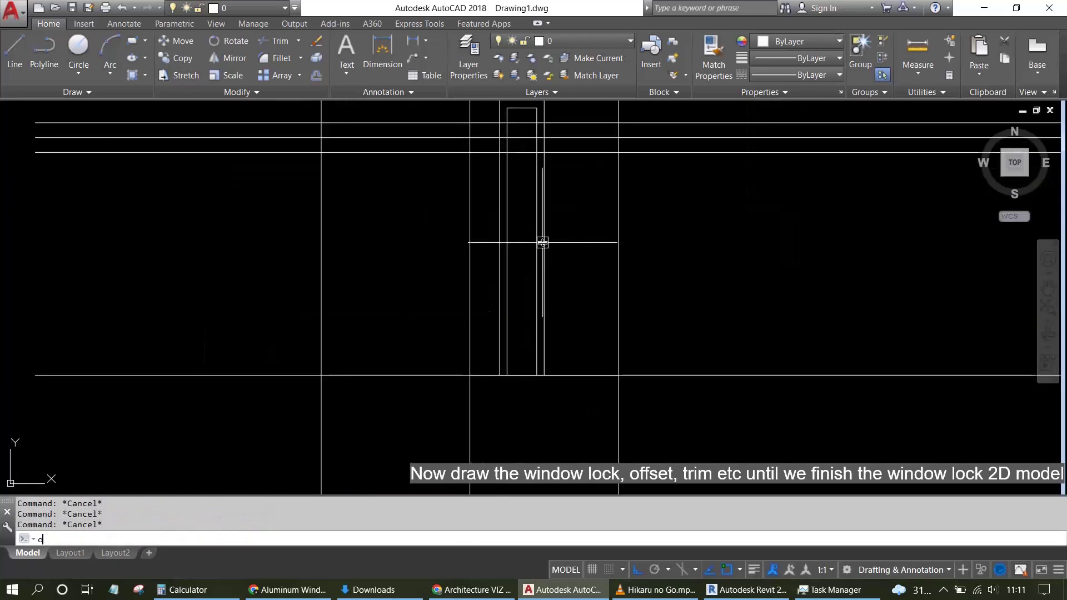
Repeat the offset command and cancel it without adding a line.
key("Return")
key("Return")
left_click(567, 372)
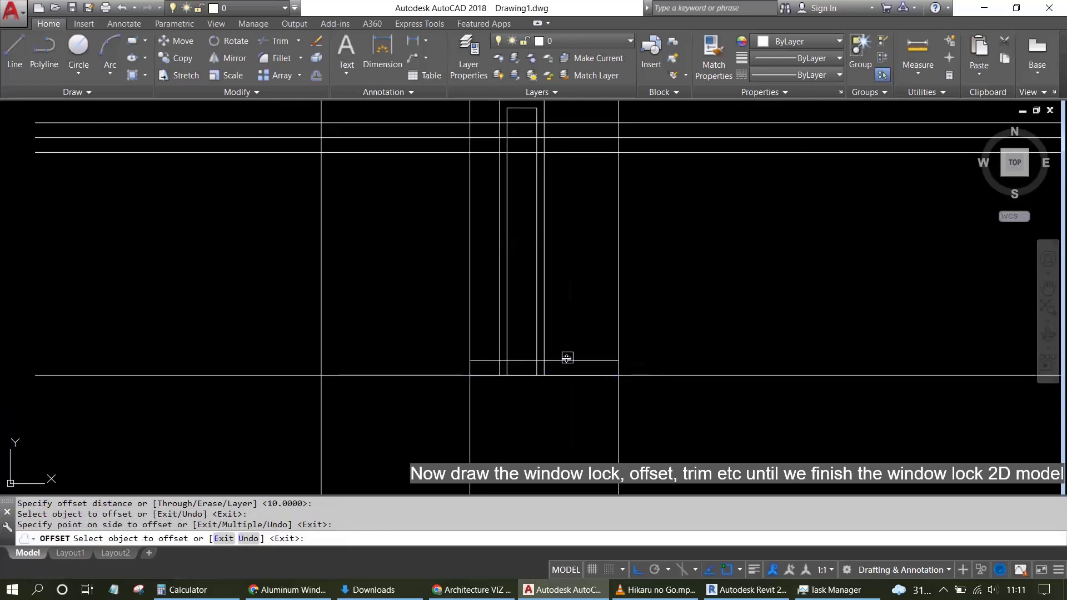
key("Escape")
key("Escape")
Fillet the two bottom corners of the handle outline at radius 5.
type("f")
key("Return")
type("r")
key("Return")
type("5")
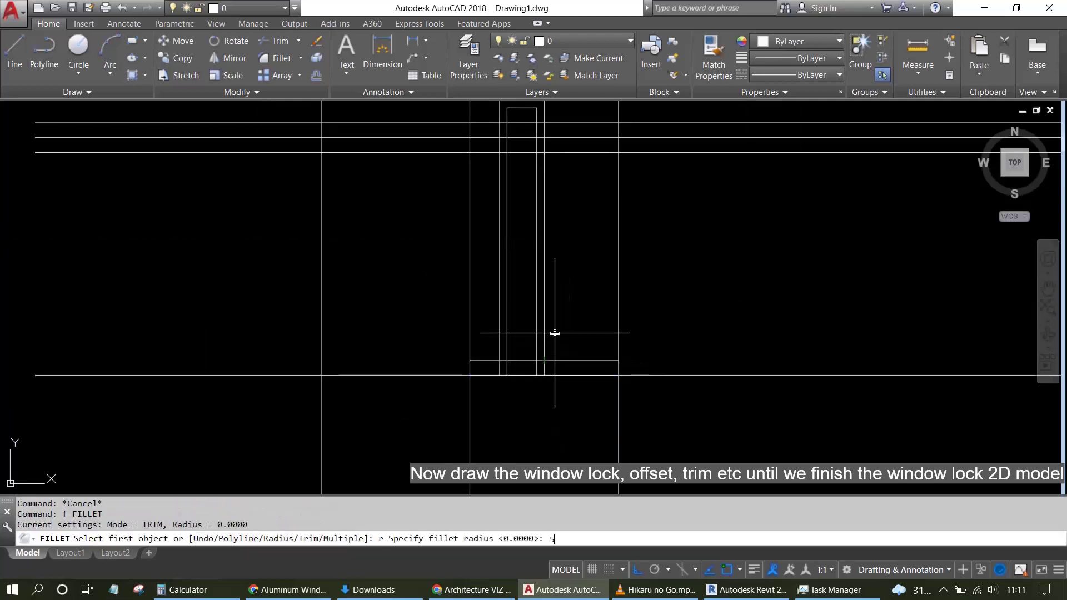
key("Return")
scroll(492, 345, "up", 2)
left_click(527, 368)
left_click(515, 332)
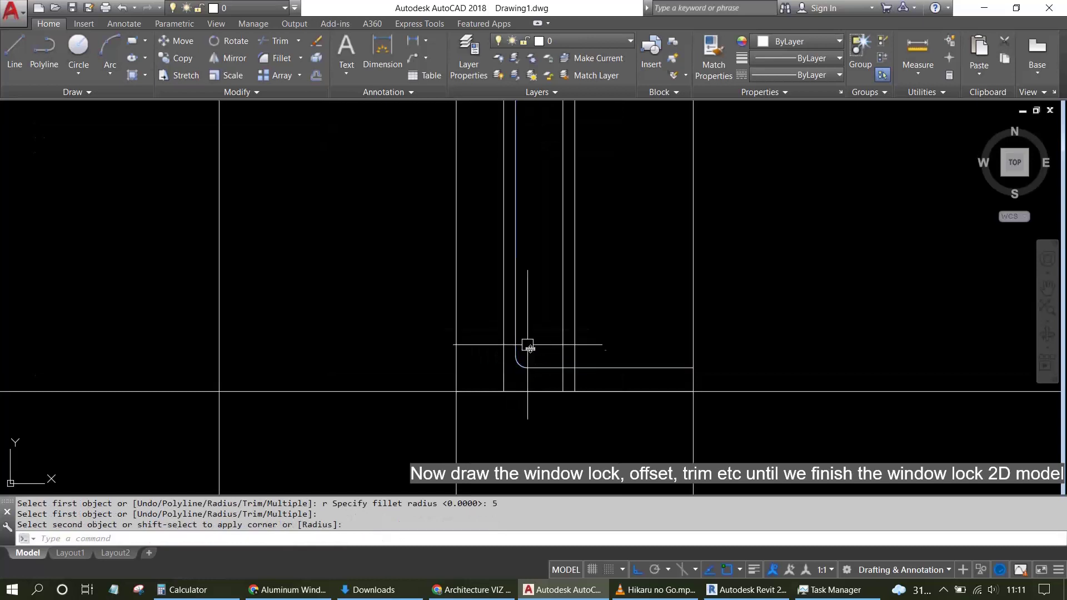
key("Return")
left_click(542, 368)
left_click(557, 345)
Fillet the handle's top-right and top-left corners at radius 5.
scroll(536, 353, "down", 3)
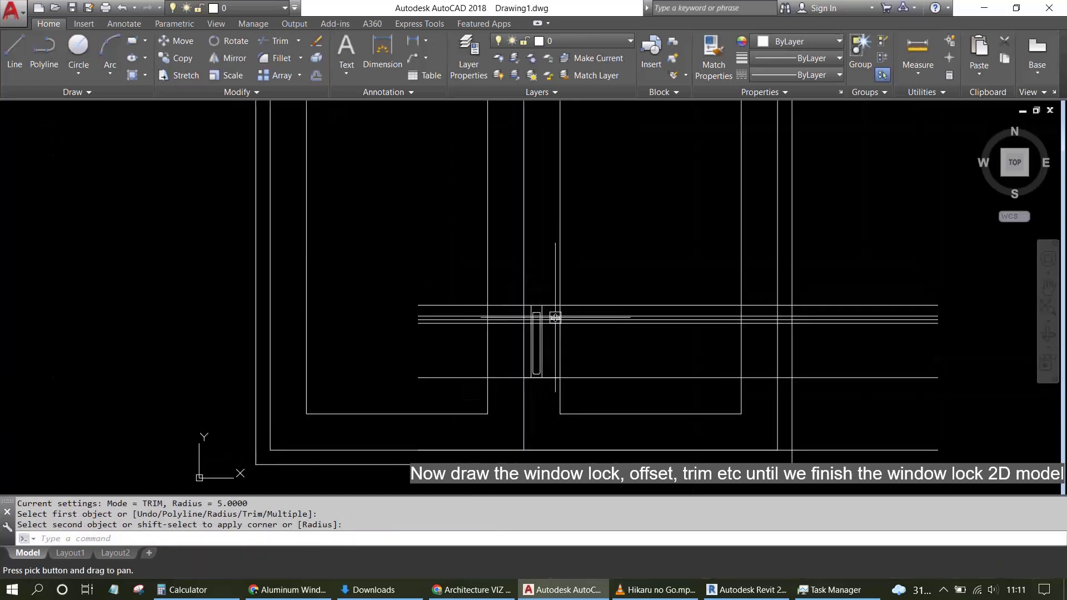
scroll(493, 310, "up", 2)
key("Return")
left_click(518, 306)
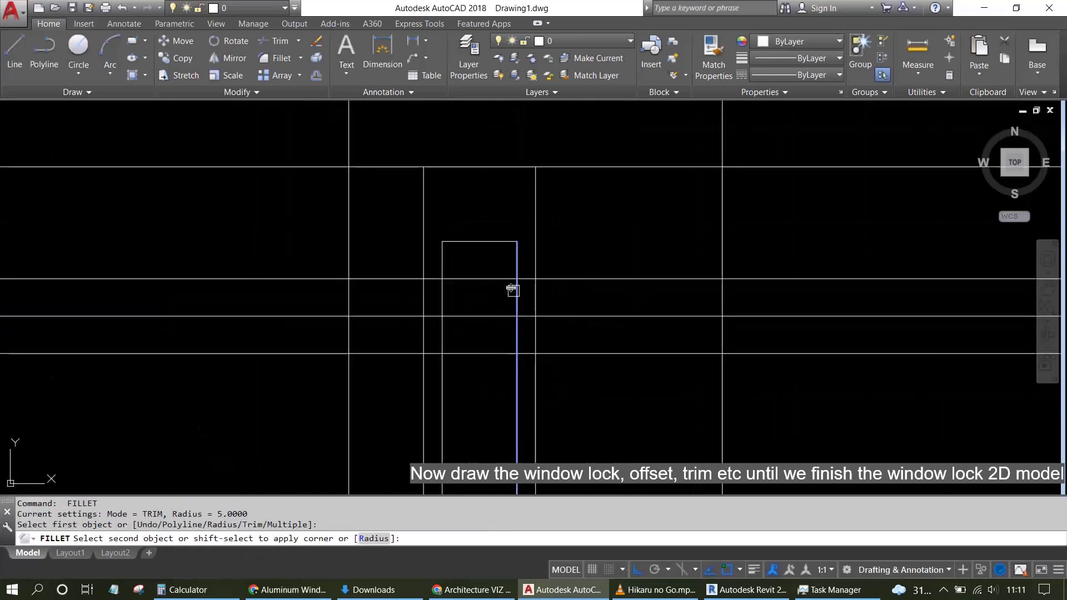
left_click(488, 242)
key("Return")
scroll(443, 265, "down", 3)
left_click(453, 270)
key("Return")
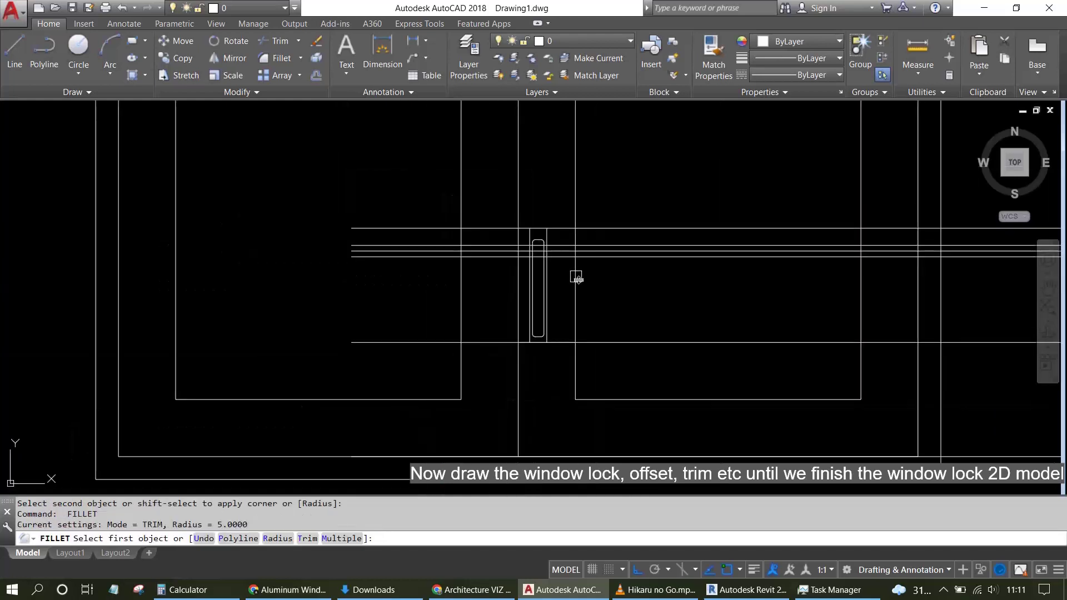
key("Escape")
key("Escape")
scroll(545, 266, "up", 1)
key("Escape")
key("Escape")
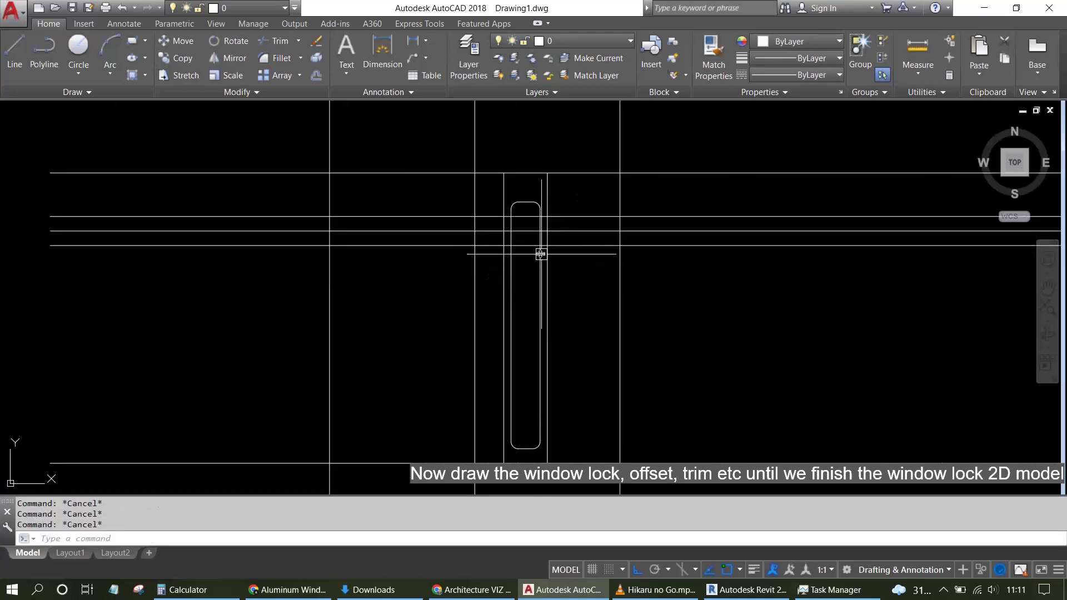
Trim both ends of the horizontal guide line back to the handle edges.
type("tr")
key("Return")
scroll(529, 243, "up", 5)
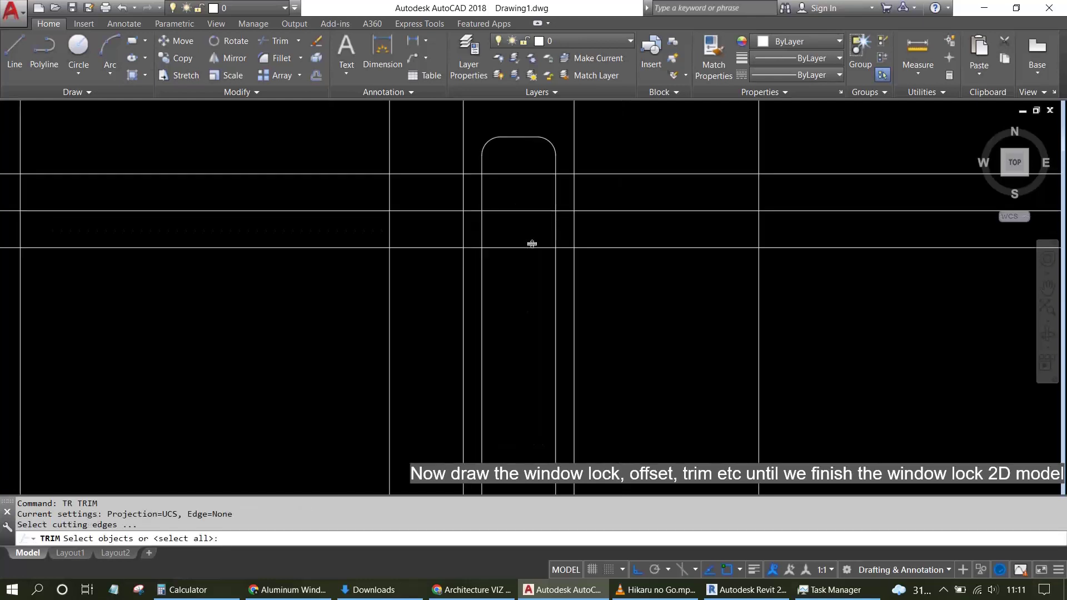
scroll(556, 255, "up", 2)
left_click(578, 267)
left_click(430, 228)
key("Return")
left_click(432, 250)
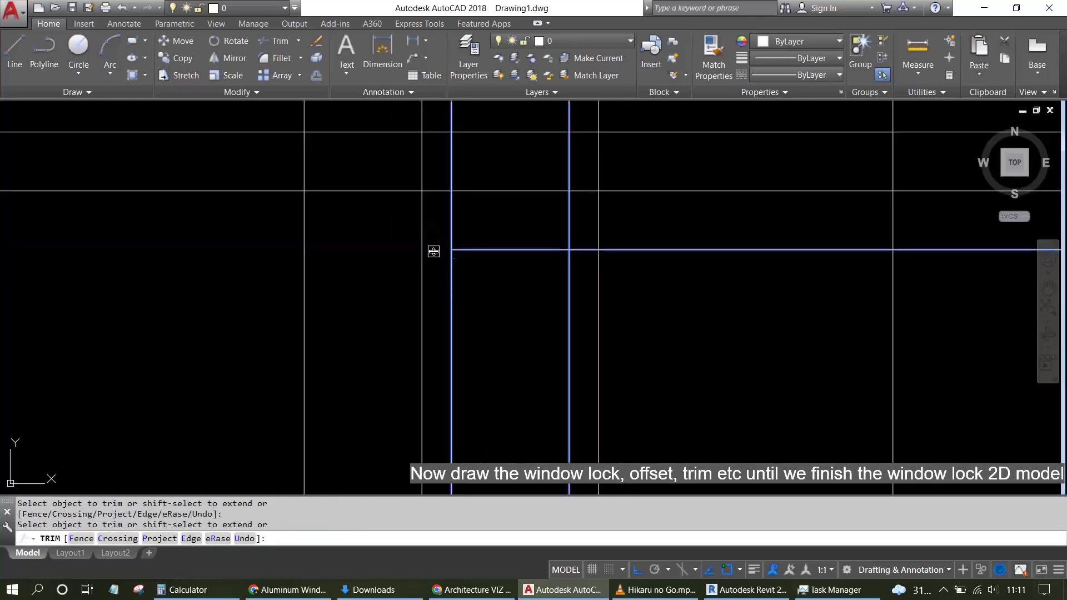
left_click(589, 252)
key("Escape")
key("Escape")
key("Escape")
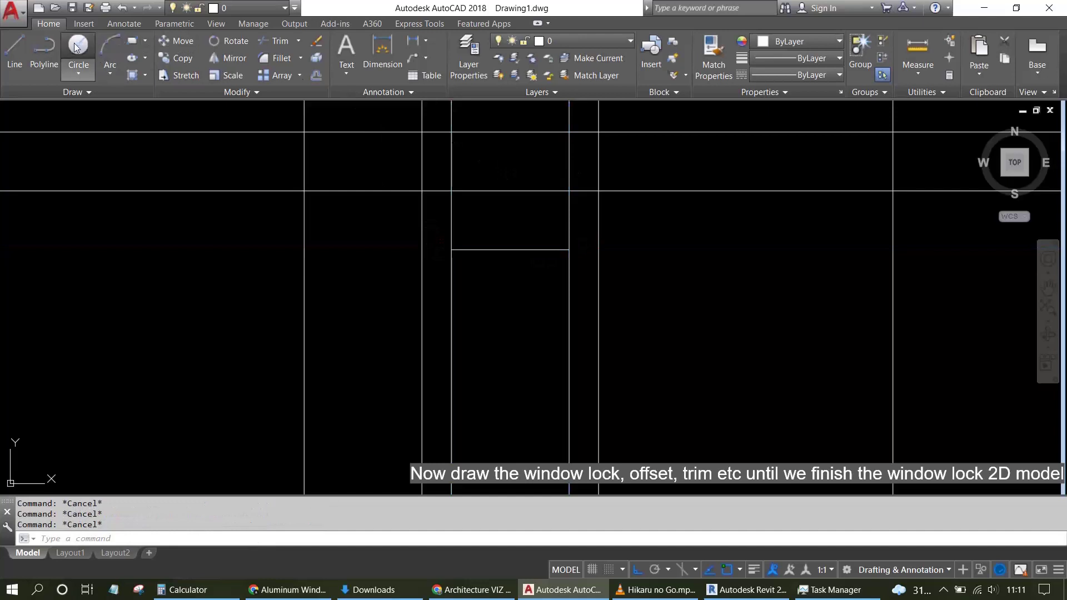
Draw a radius-7 circle centred on the guide line inside the handle.
left_click(79, 46)
left_click(511, 250)
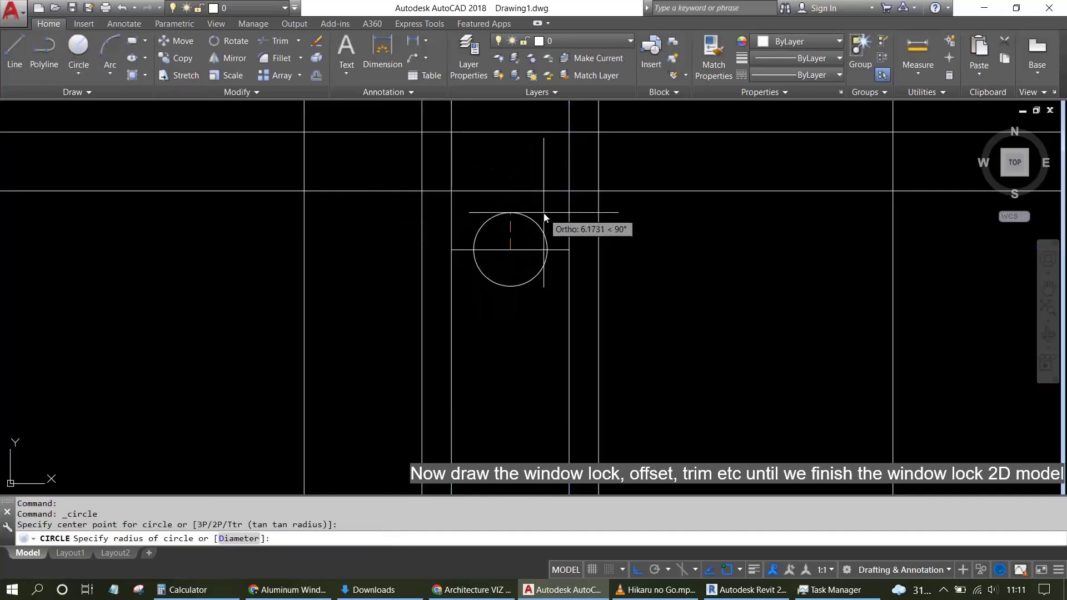
type("7")
key("Return")
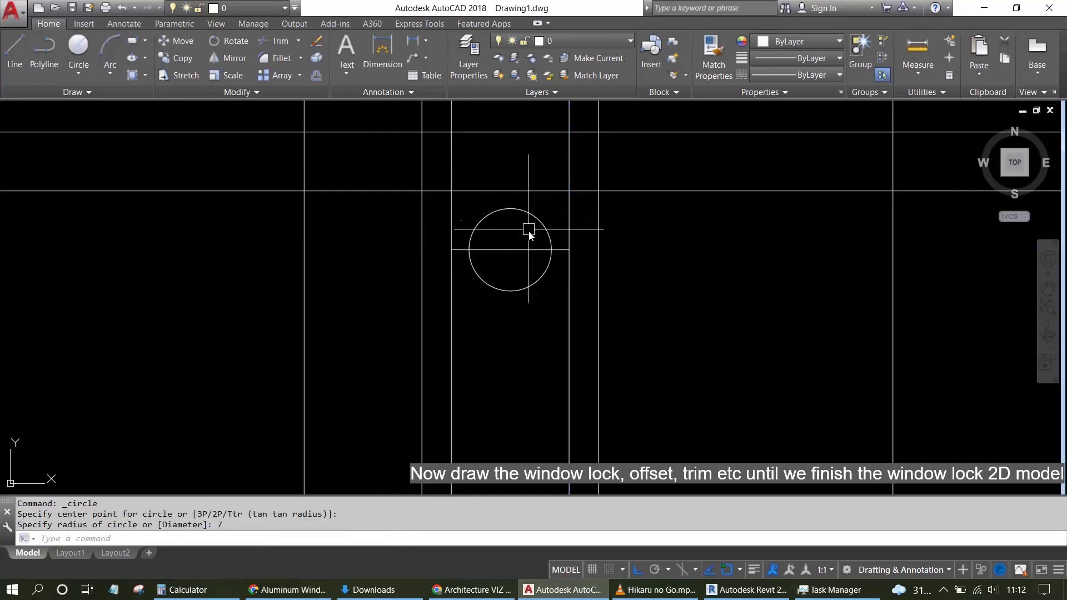
scroll(542, 250, "down", 5)
middle_click_drag(542, 265, 515, 309)
key("Escape")
key("Escape")
key("Escape")
scroll(515, 309, "up", 4)
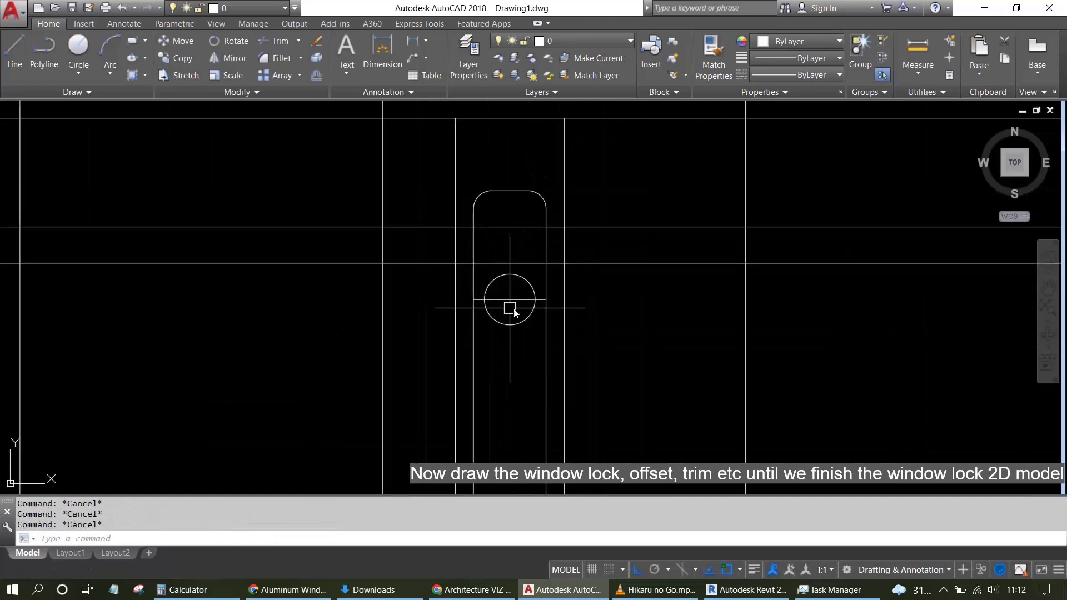
Erase the leftover construction line and the two surplus horizontal lines.
key("Delete")
scroll(614, 290, "down", 2)
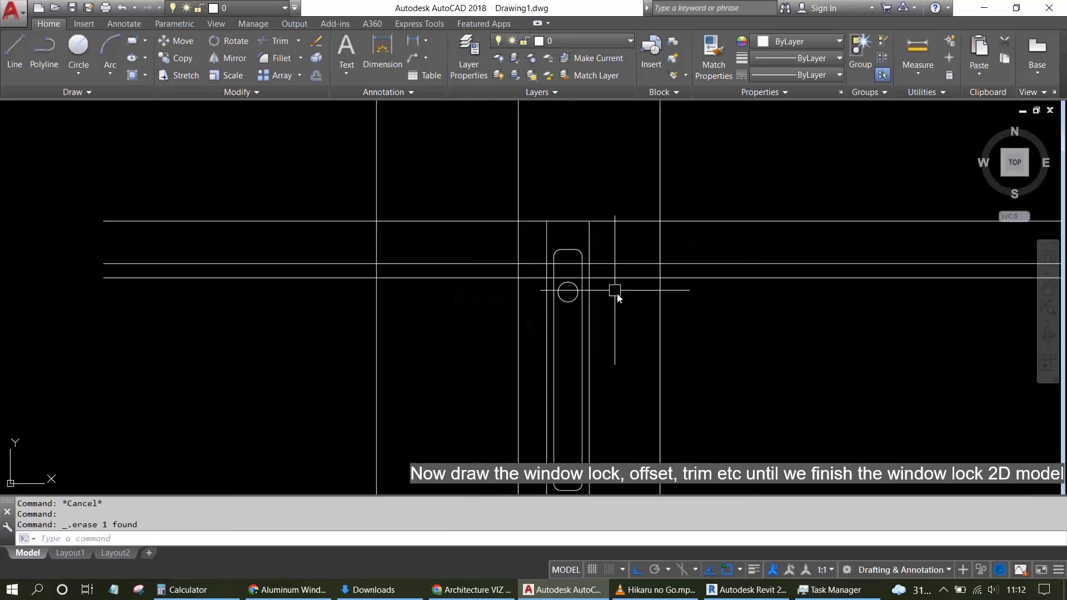
left_click(614, 290)
left_click(606, 244)
key("Delete")
scroll(611, 253, "down", 2)
scroll(608, 250, "up", 2)
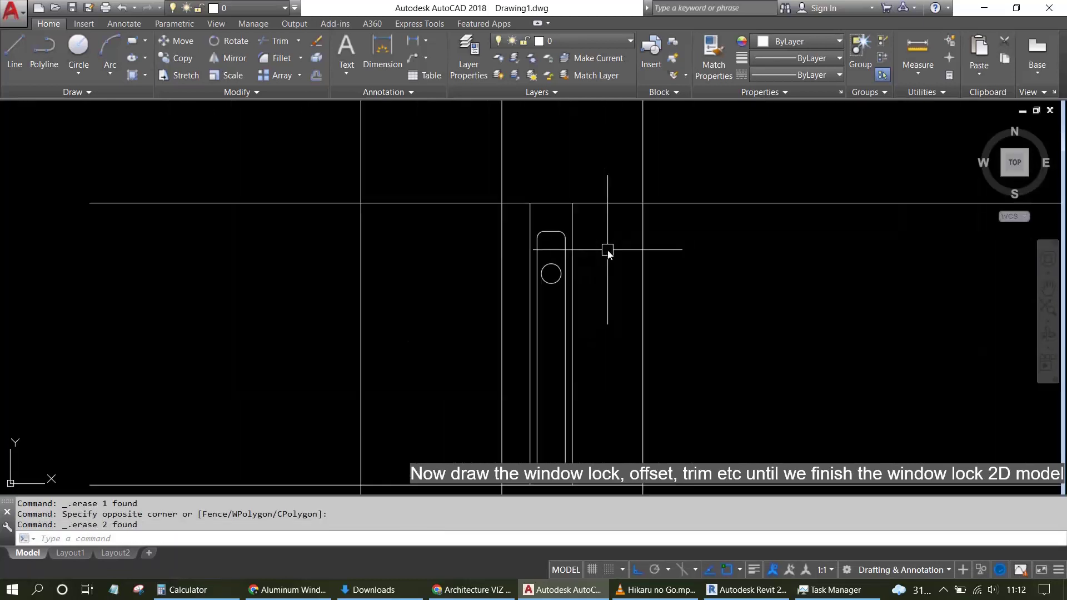
key("Escape")
key("Escape")
key("Escape")
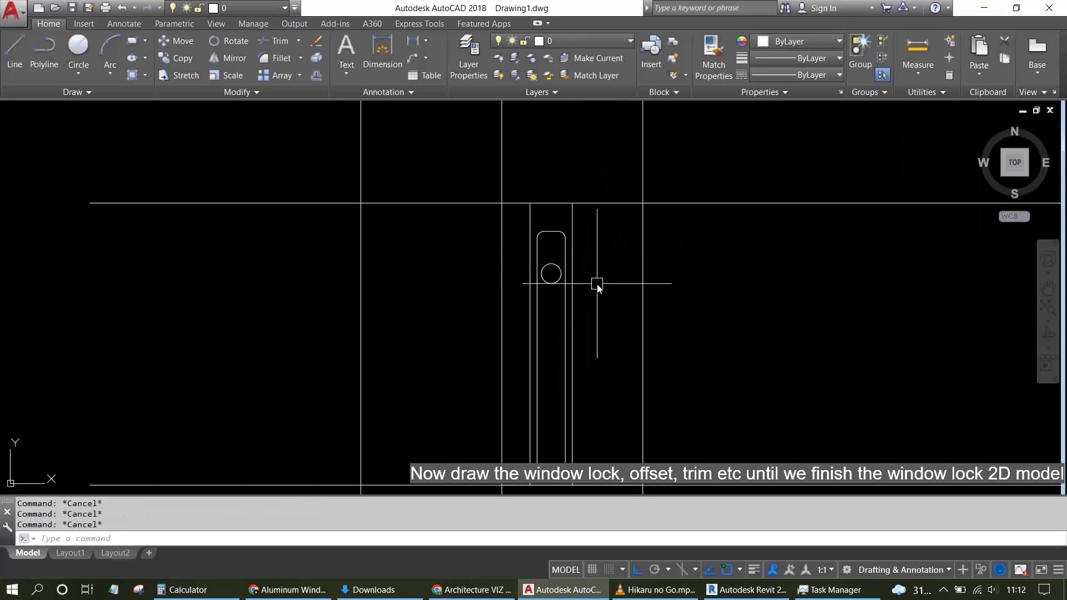
type("o")
key("Return")
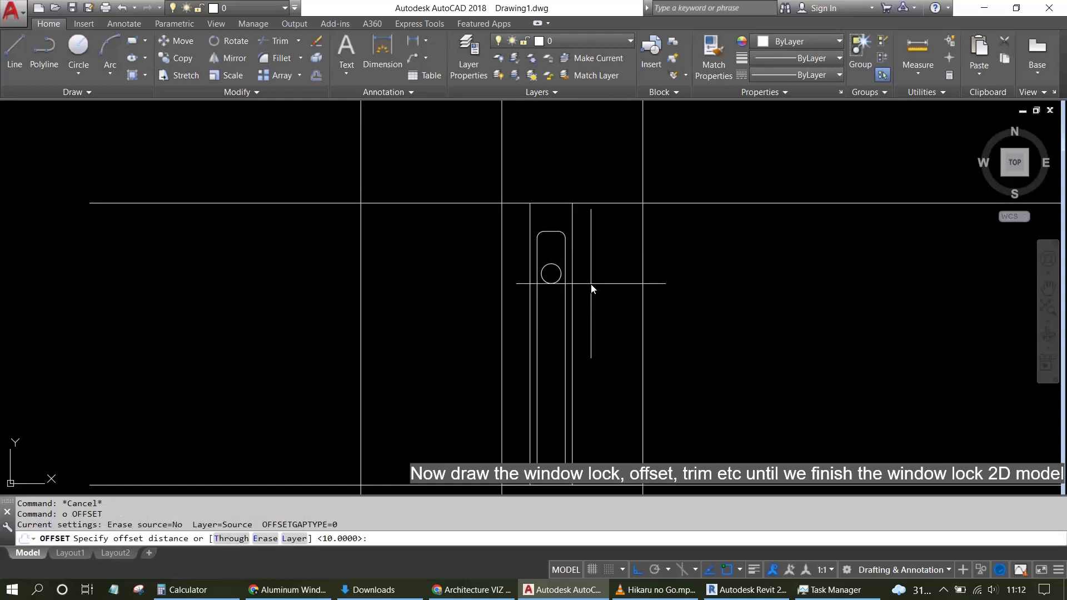
Draw a horizontal line through the handle and stretch it leftward across the handle.
key("Escape")
key("Escape")
type("l")
key("Return")
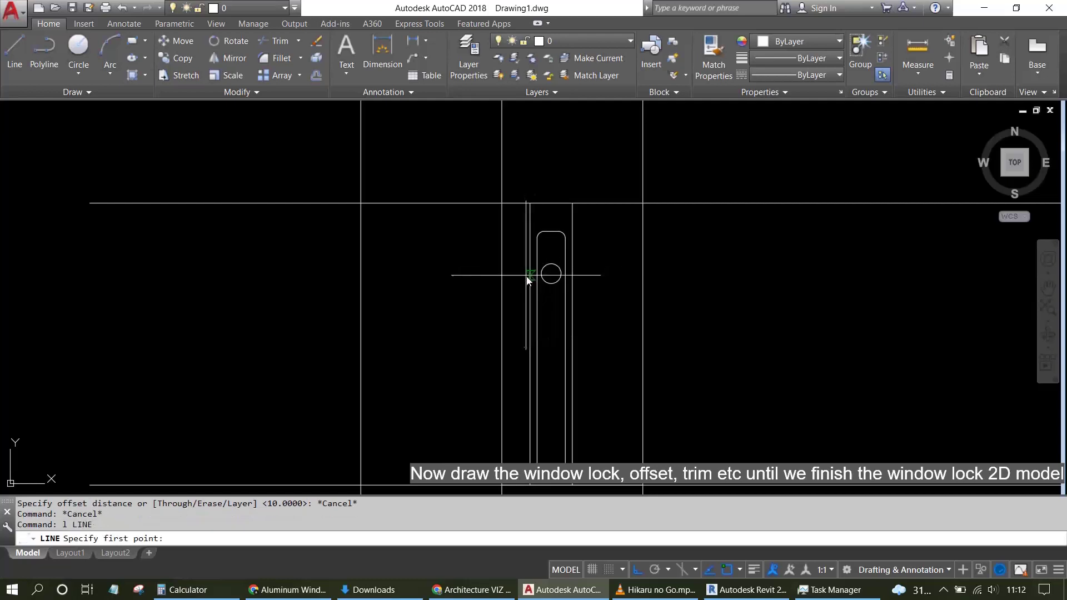
left_click(544, 274)
left_click(600, 274)
key("Escape")
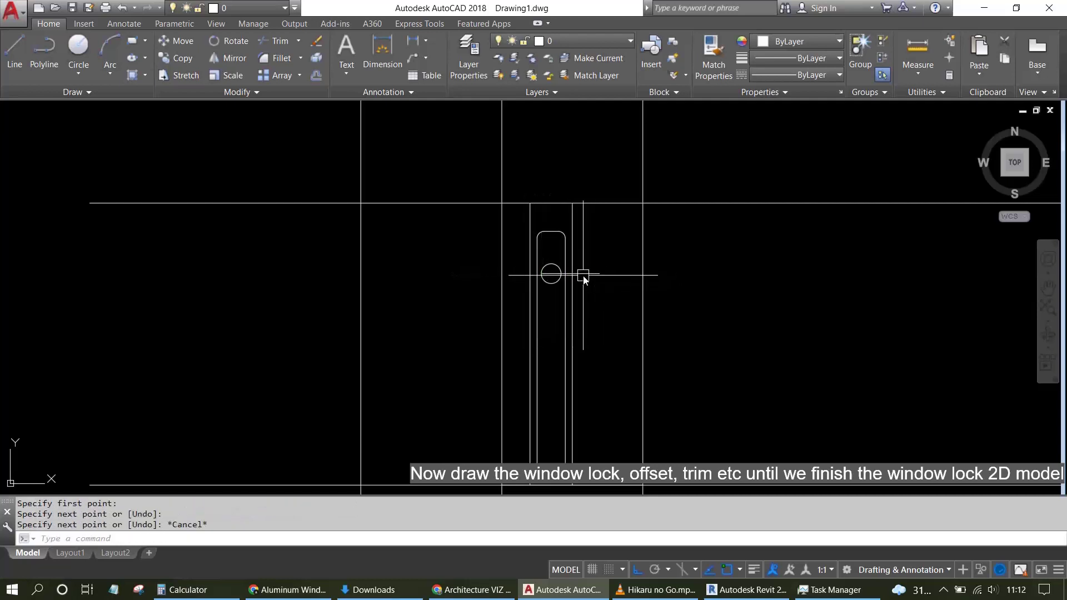
left_click(543, 275)
left_click(542, 273)
left_click(476, 273)
key("Escape")
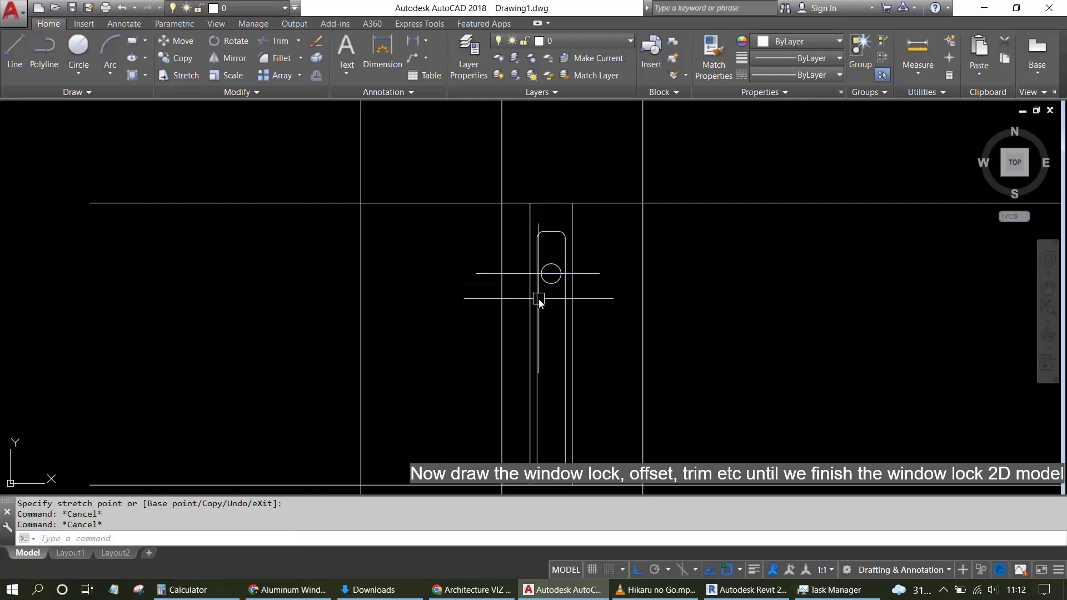
Offset the horizontal line through the circle 25 units above and below.
type("o")
key("Return")
type("25")
key("Return")
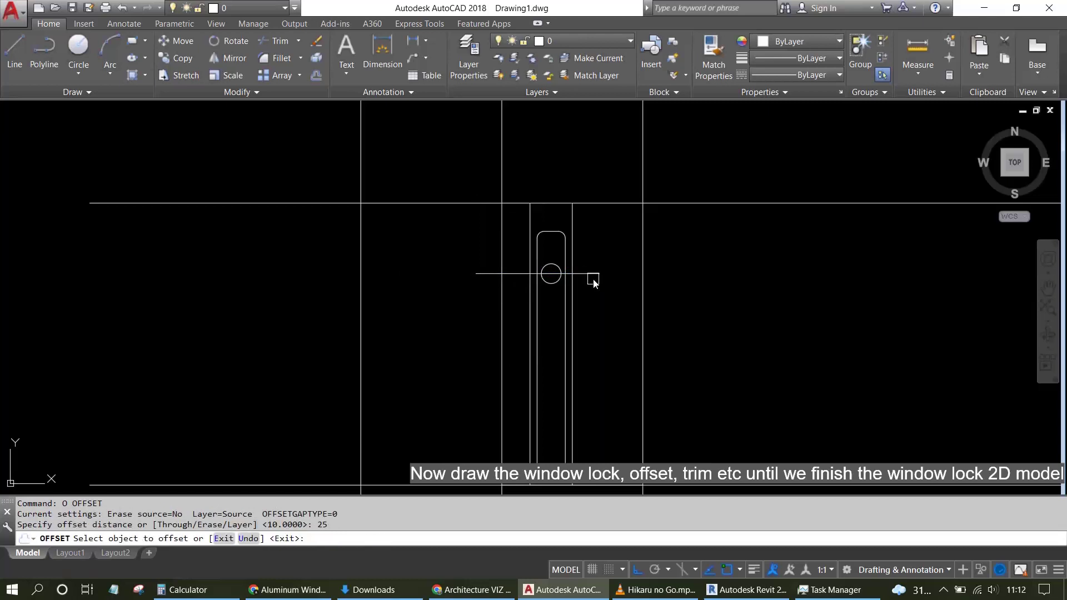
left_click(593, 278)
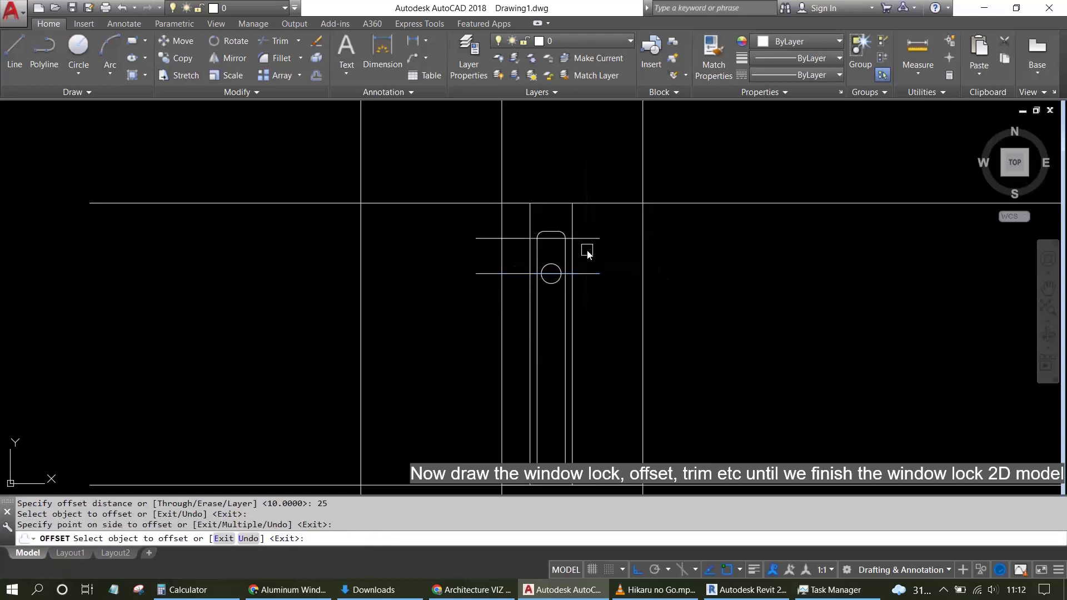
left_click(587, 273)
left_click(589, 306)
key("Escape")
key("Escape")
key("Escape")
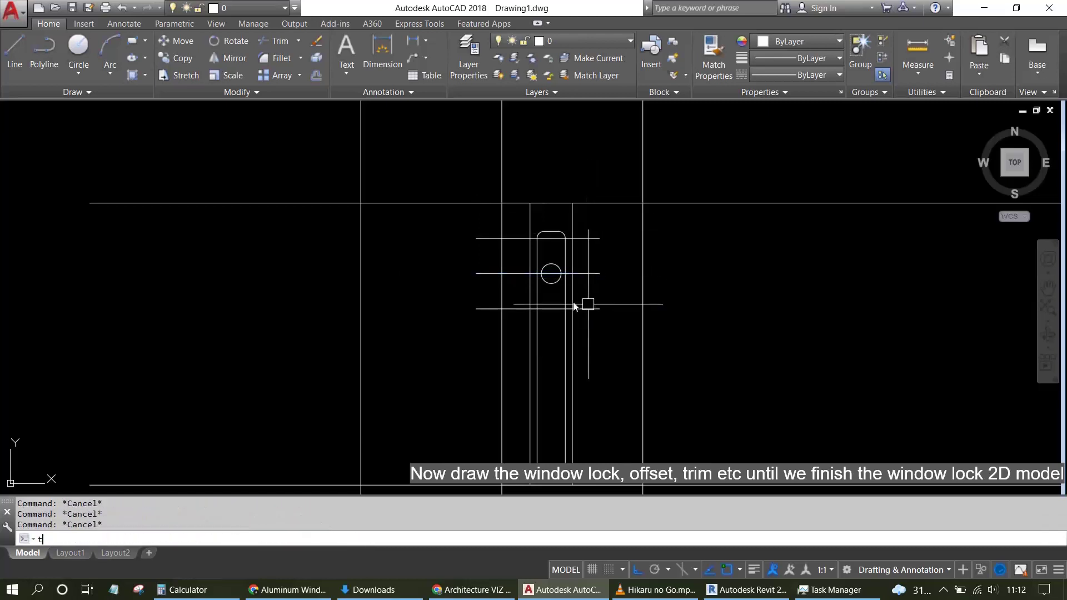
Trim the excess ends of the top, bottom and vertical lines around the plate.
type("r")
key("Return")
scroll(574, 307, "up", 4)
left_click(612, 350)
left_click(370, 105)
key("Return")
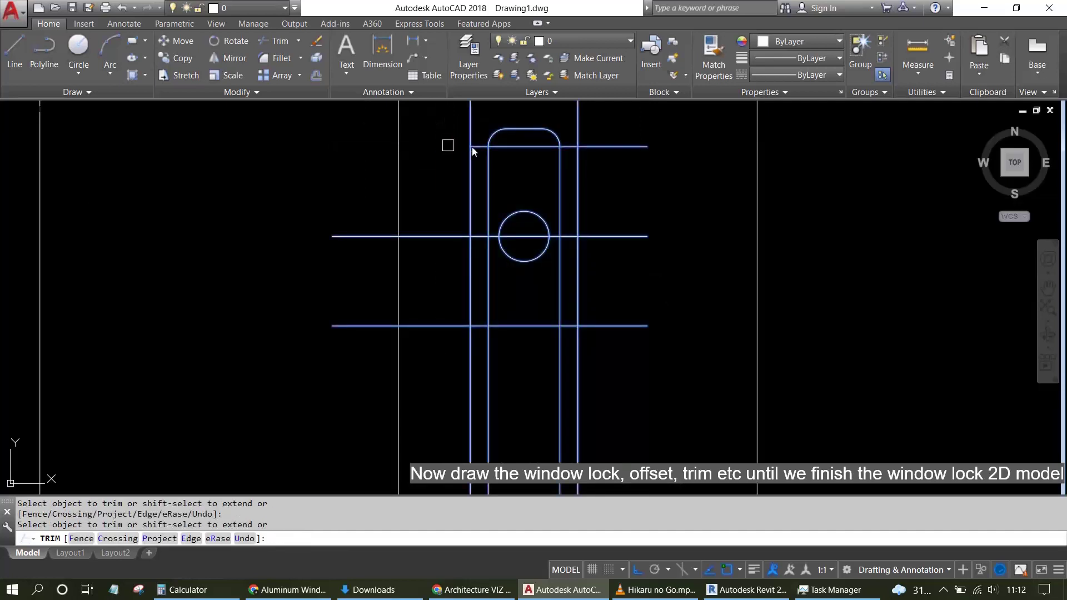
left_click(597, 150)
left_click(600, 328)
left_click(591, 258)
left_click(594, 397)
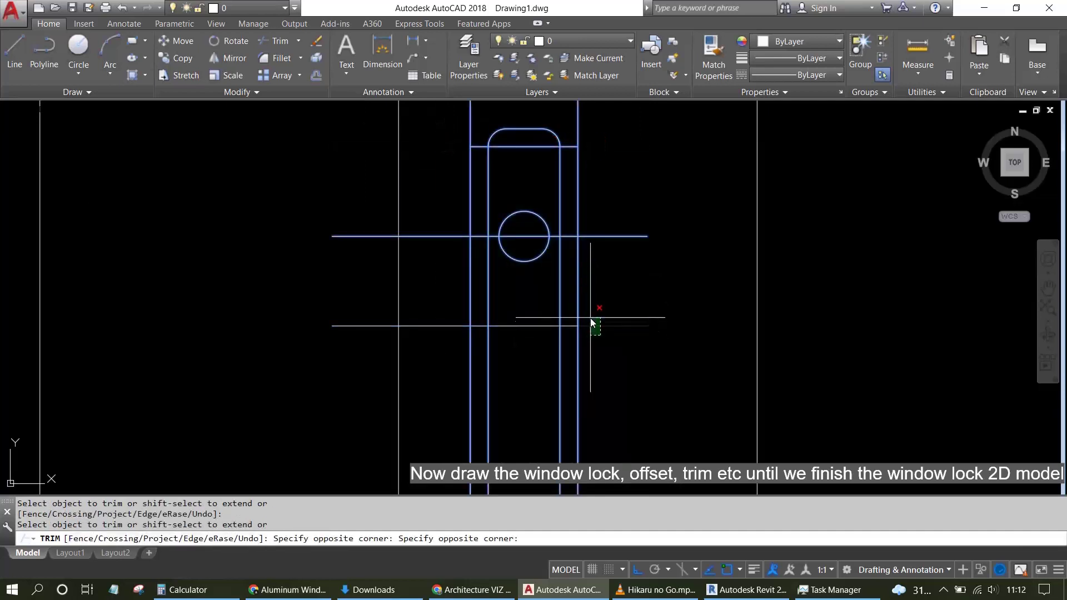
left_click(581, 348)
left_click(472, 351)
scroll(460, 331, "down", 3)
scroll(519, 264, "up", 3)
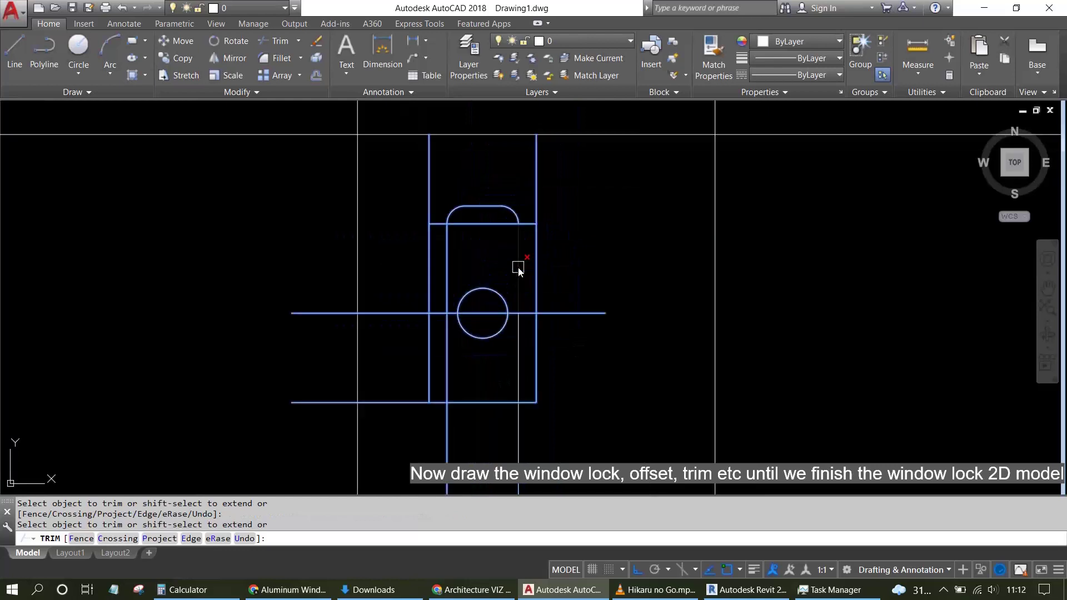
key("Escape")
key("Escape")
Fillet the plate's right and upper-right corners with radius 0.5.
type("f")
key("Return")
left_click(534, 254)
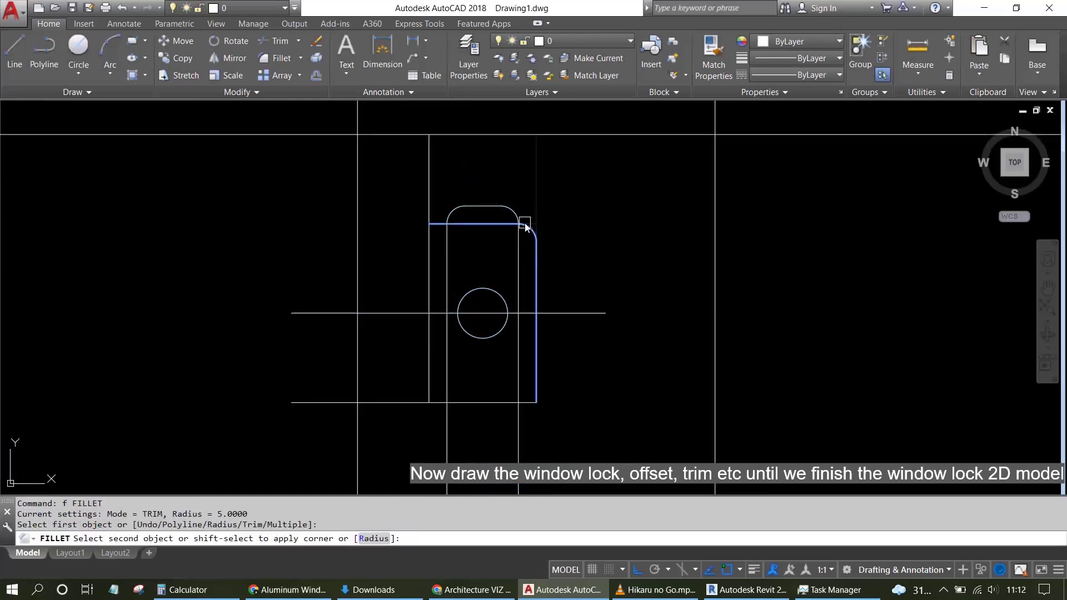
key("Escape")
key("Return")
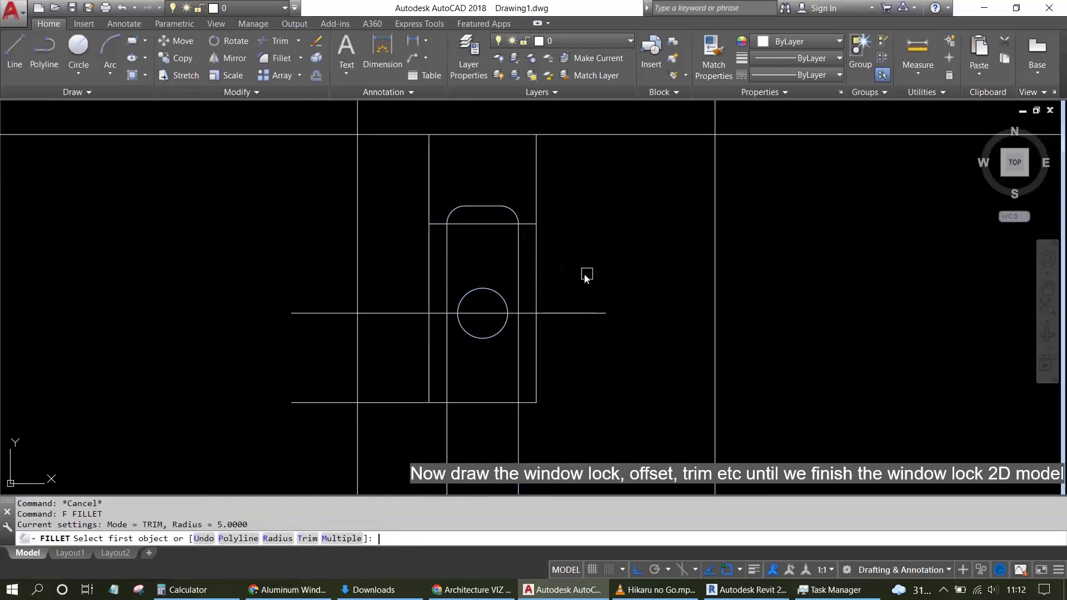
type("2.5")
left_click(535, 241)
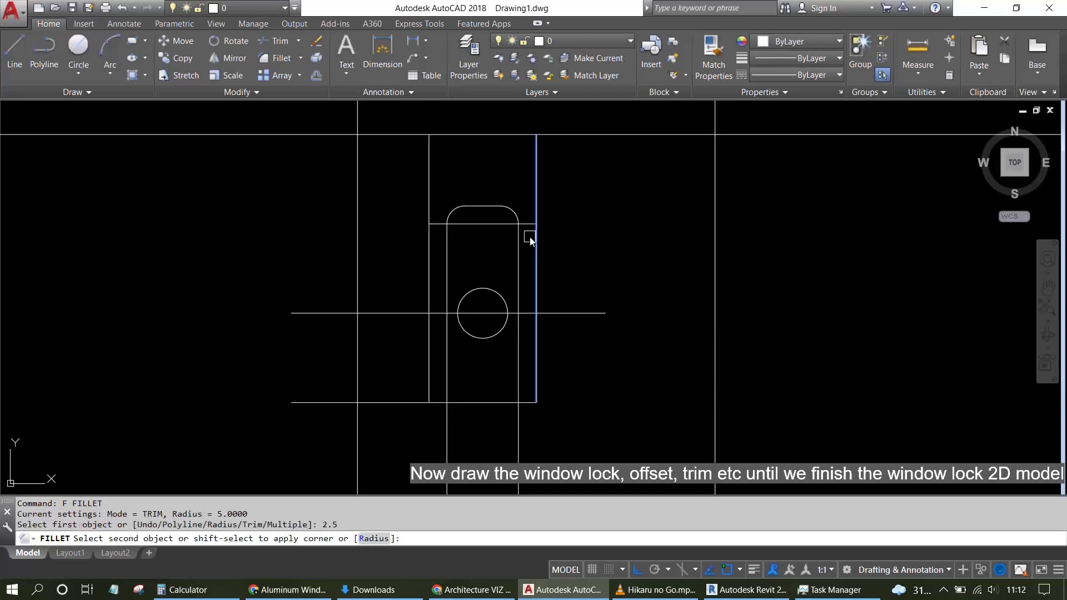
left_click(538, 251)
scroll(536, 250, "up", 5)
key("Return")
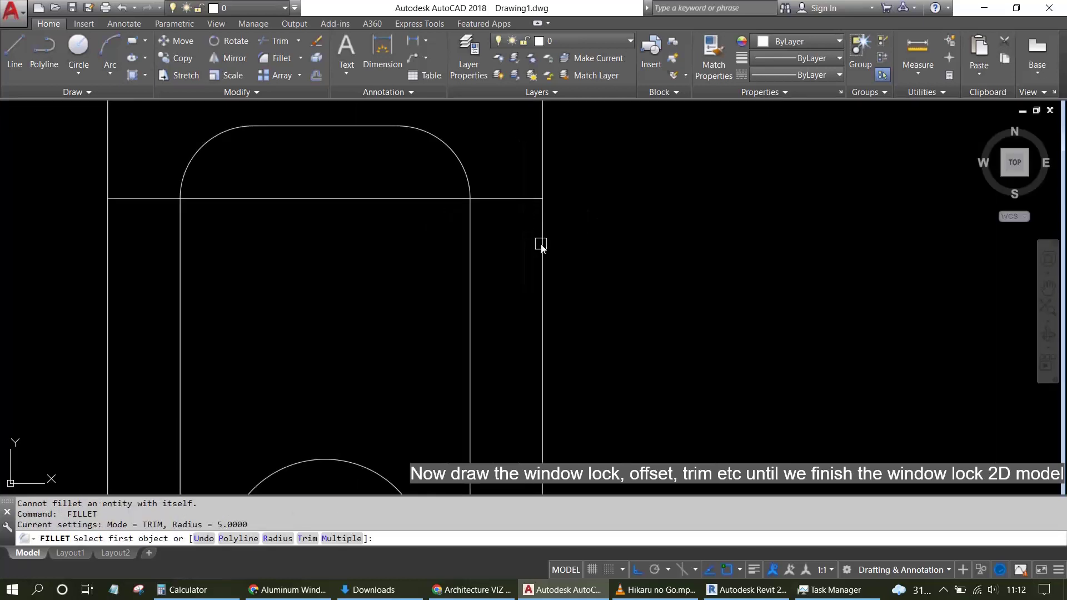
left_click(542, 241)
left_click(499, 203)
Fillet the plate's upper-left corner and the lock slot's bottom corners.
key("Return")
scroll(526, 226, "down", 4)
scroll(484, 219, "up", 2)
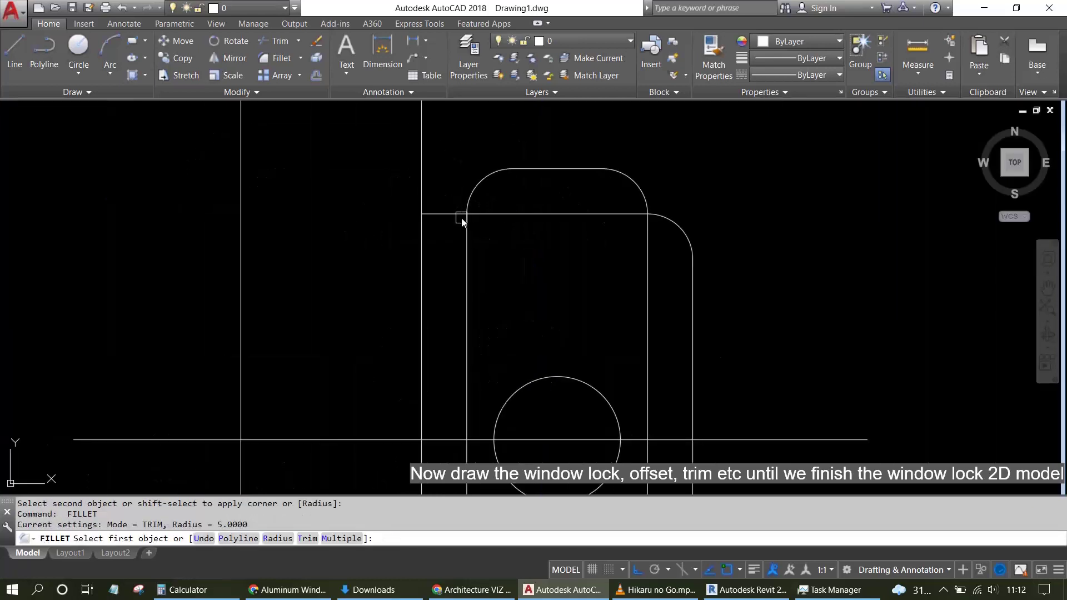
left_click(491, 216)
left_click(422, 272)
scroll(476, 267, "down", 5)
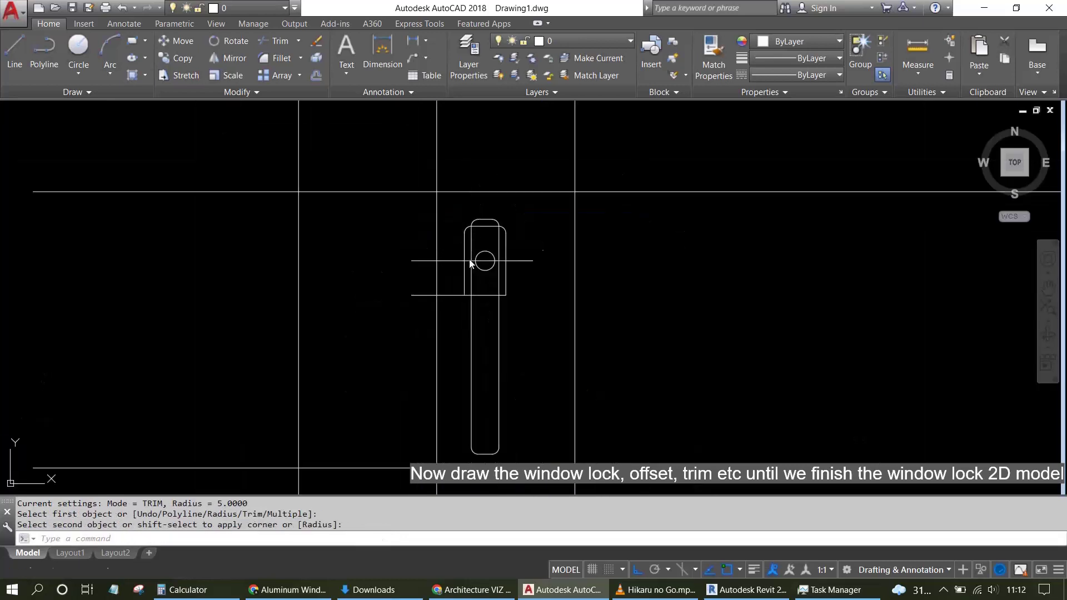
key("Return")
scroll(448, 291, "up", 2)
left_click(473, 339)
key("Return")
left_click(512, 343)
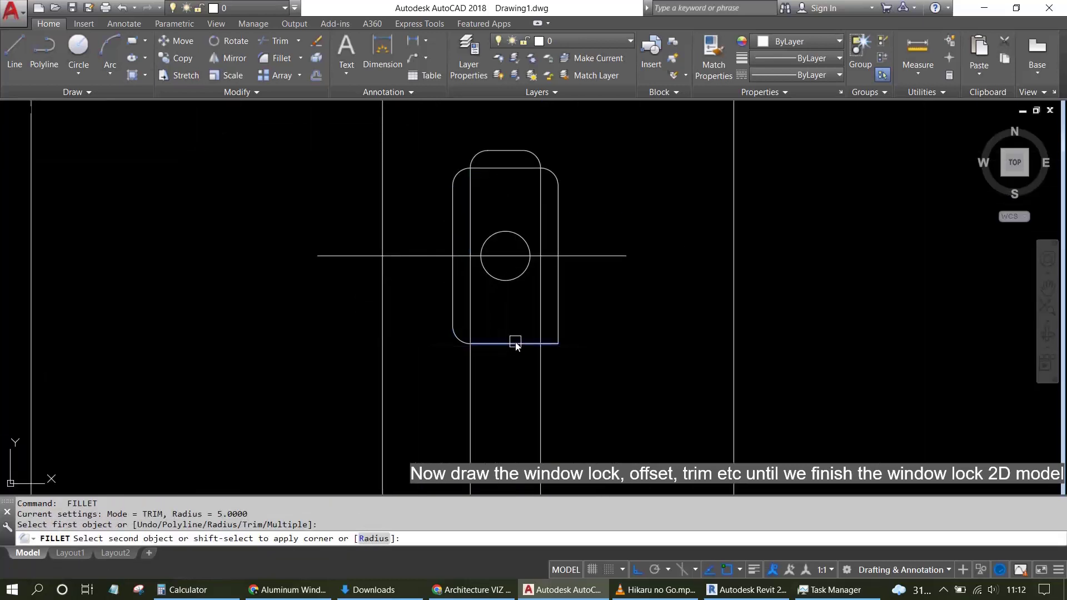
left_click(560, 314)
key("Return")
Erase the horizontal construction line through the circle.
key("Escape")
key("Escape")
left_click_drag(626, 288, 600, 238)
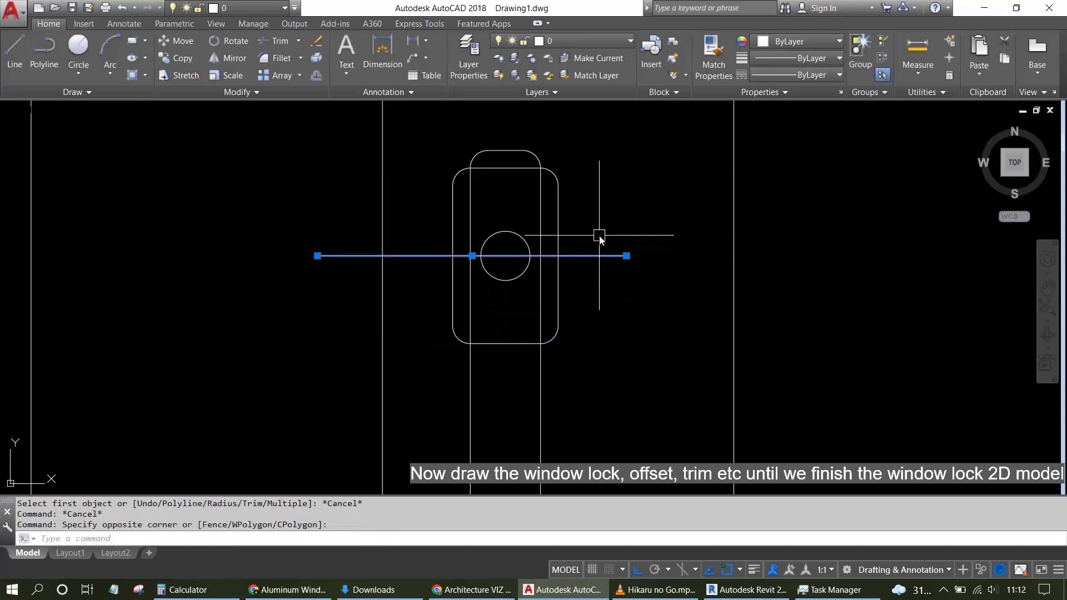
key("Delete")
key("Escape")
scroll(614, 247, "down", 5)
scroll(591, 264, "down", 2)
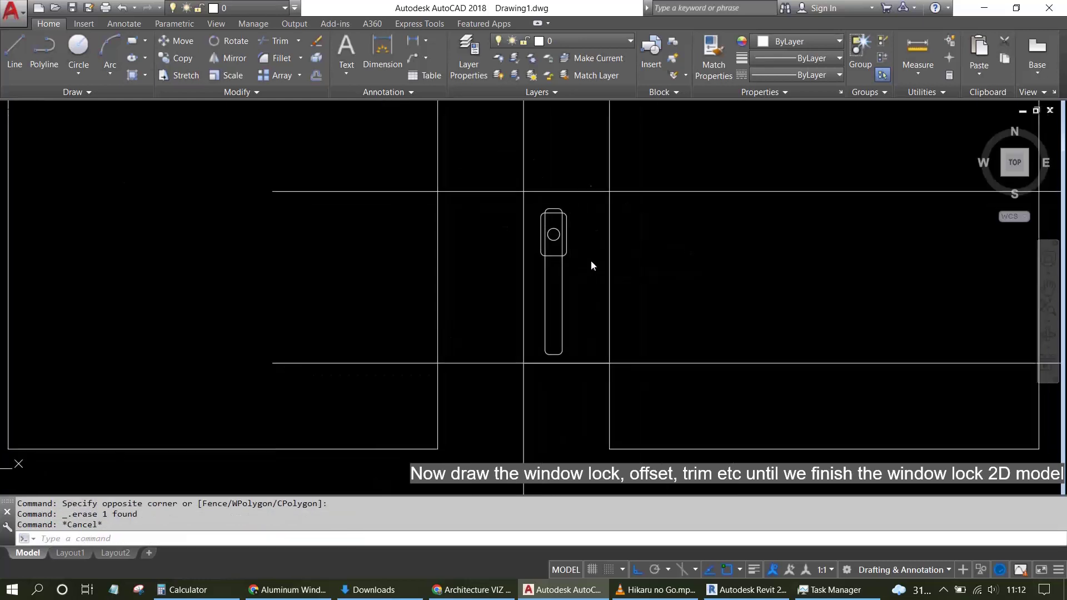
key("Escape")
key("Escape")
scroll(589, 273, "up", 3)
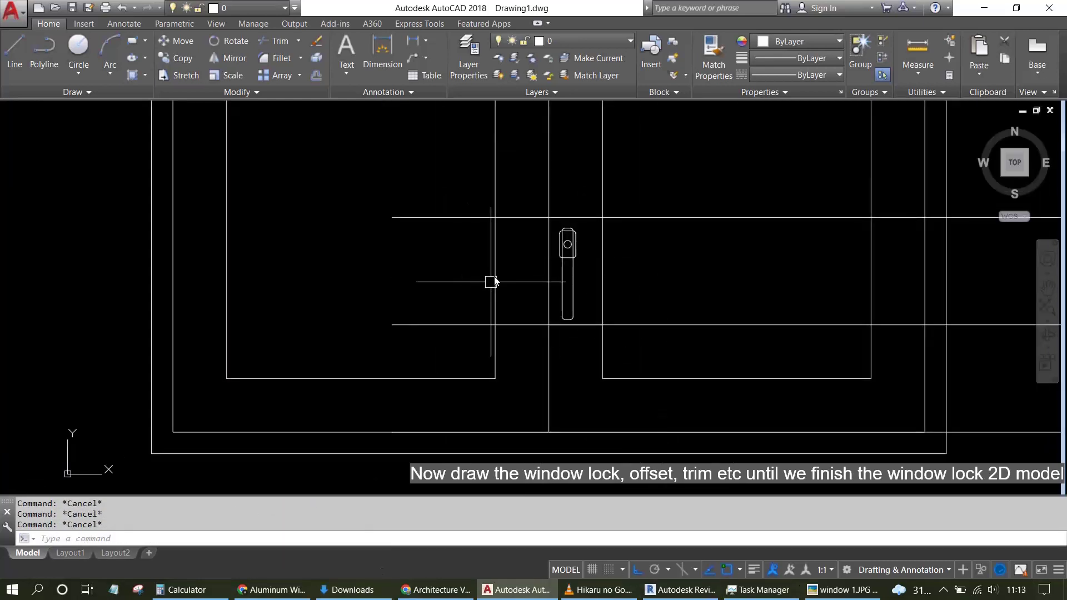
scroll(567, 248, "up", 2)
scroll(565, 223, "up", 3)
scroll(611, 217, "down", 5)
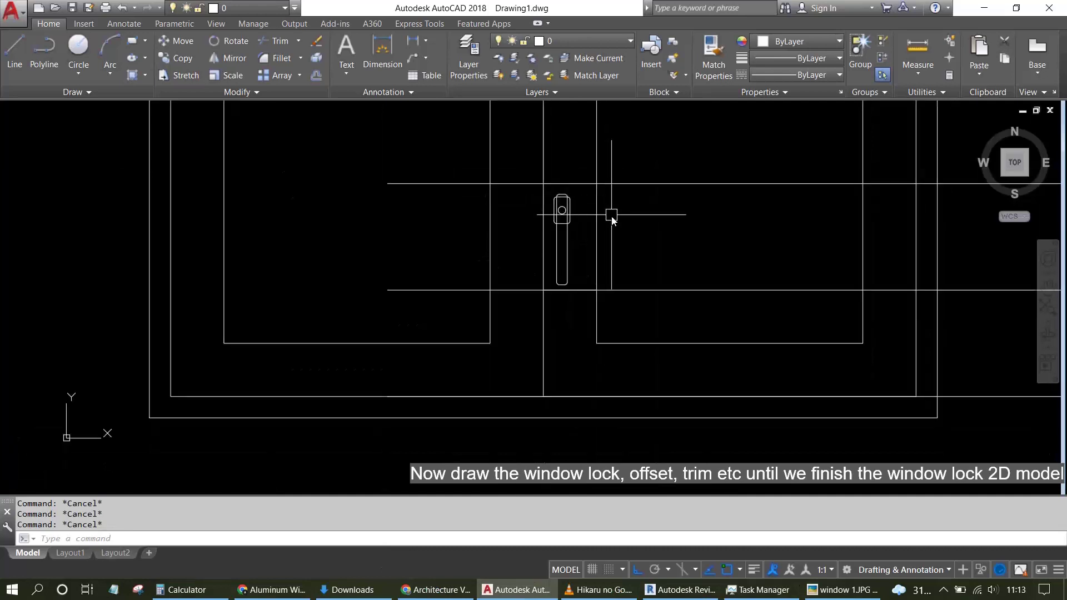
Move the whole window lock 10 units to the right.
left_click(510, 155)
left_click(593, 304)
type("m")
key("Return")
scroll(651, 221, "up", 2)
left_click(650, 221)
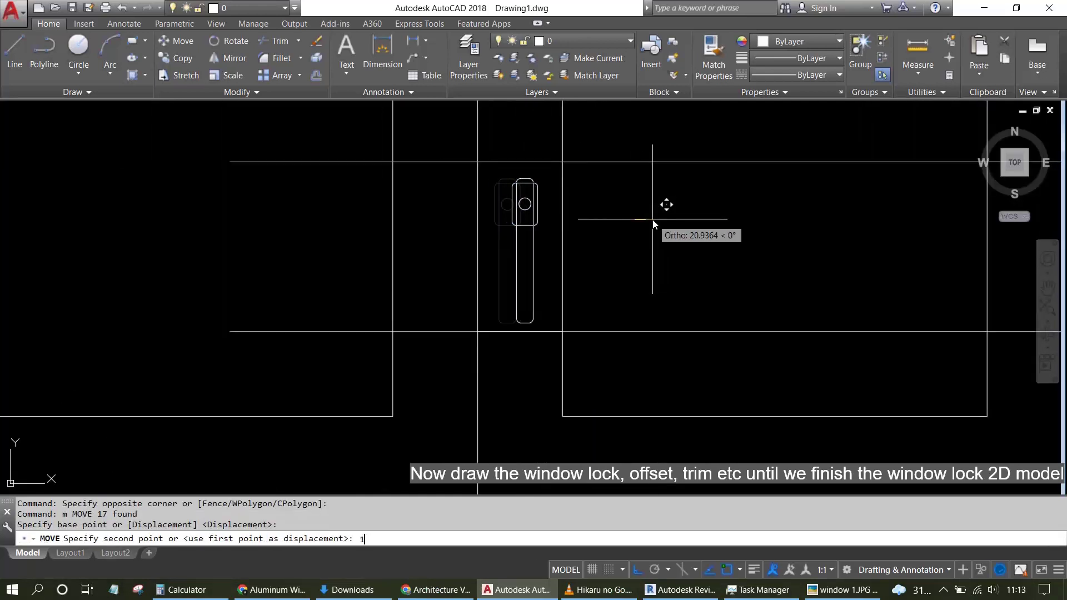
type("0")
key("Return")
key("Escape")
Erase the short base line under the lock and reselect the lock.
left_click(421, 112)
left_click(570, 348)
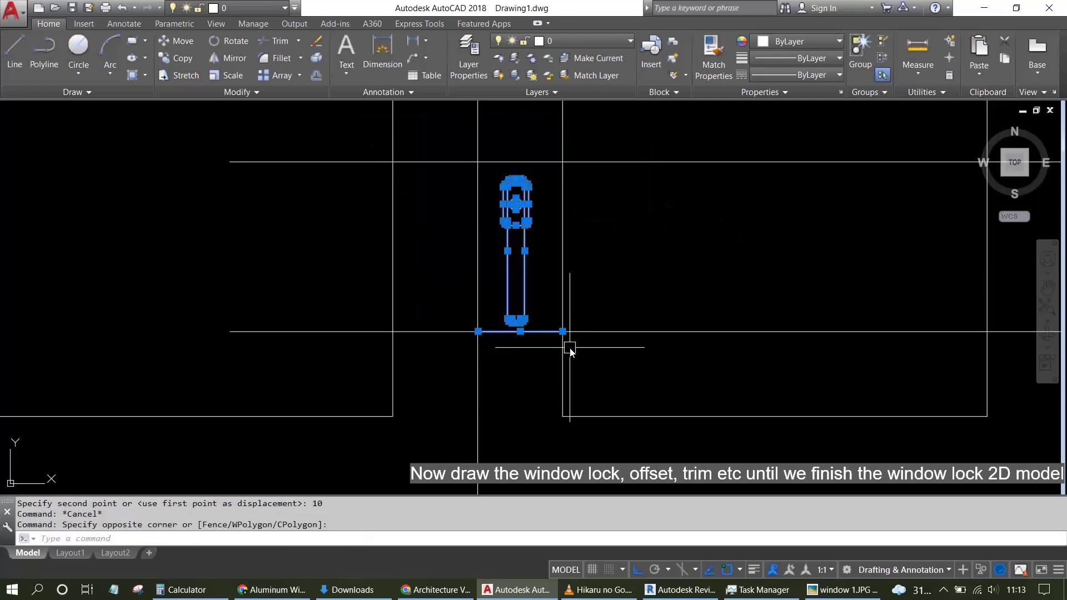
key("Escape")
key("Escape")
left_click(436, 296)
key("Escape")
left_click(494, 333)
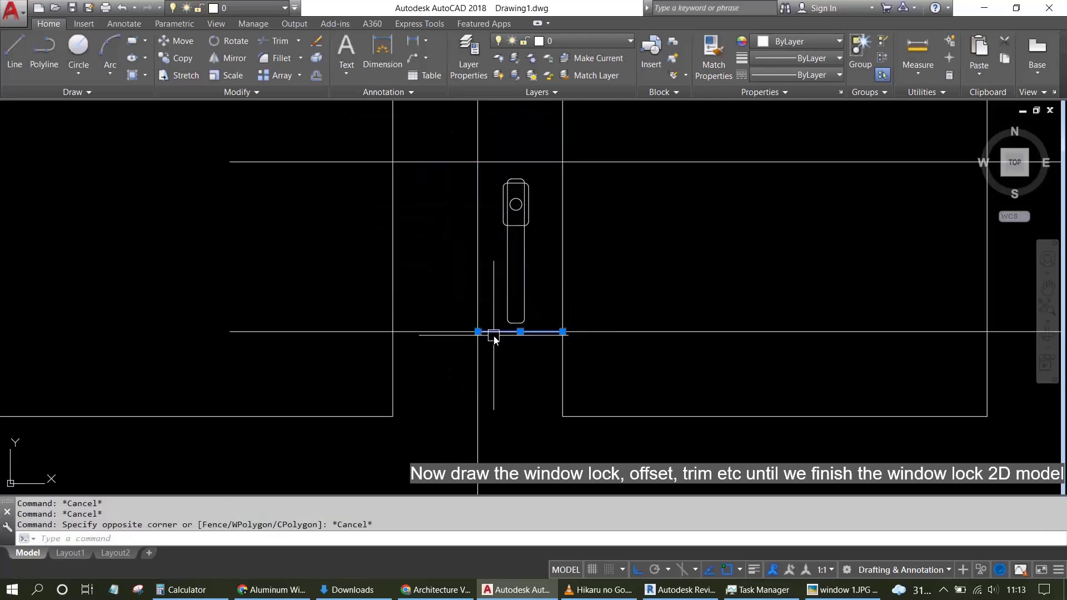
key("Delete")
left_click(438, 111)
left_click(572, 370)
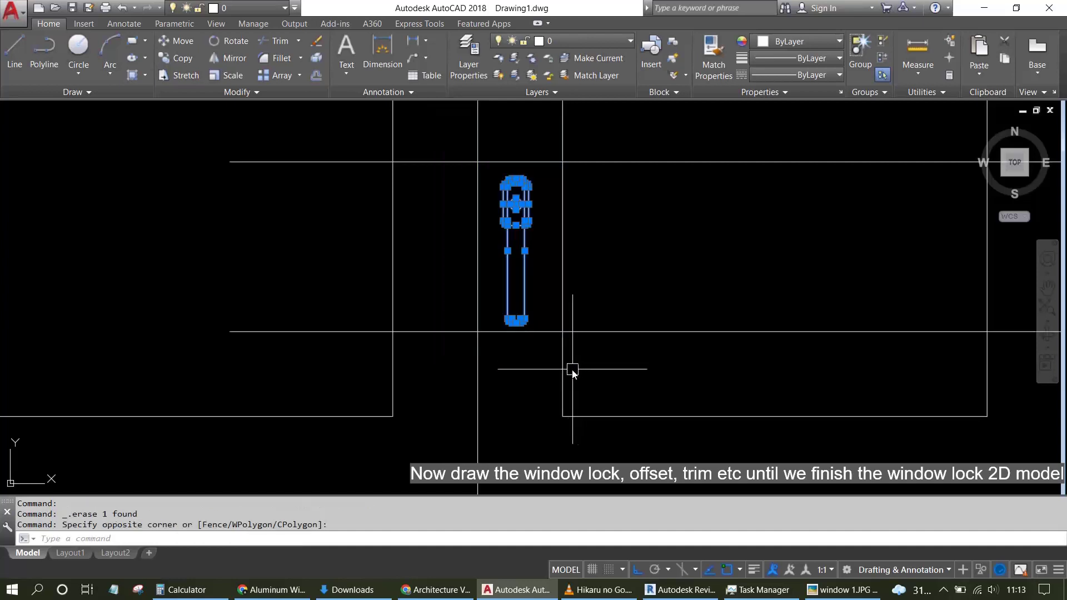
Mirror the lock onto the other leaf, keeping the original.
type("mi")
key("Return")
left_click(477, 290)
left_click(477, 239)
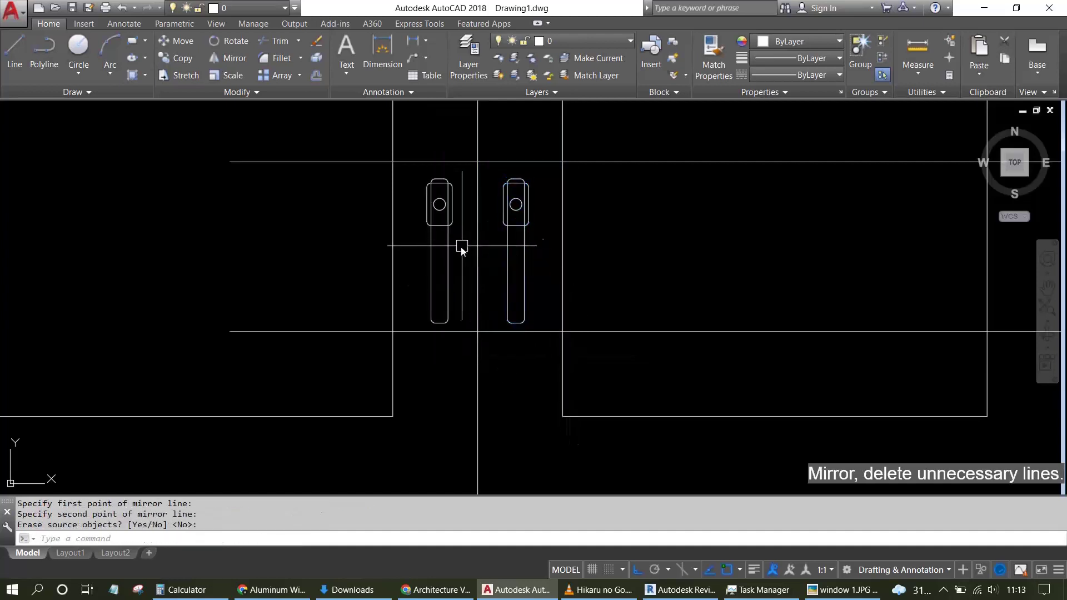
key("Escape")
key("Escape")
scroll(477, 322, "up", 2)
scroll(476, 324, "down", 4)
Erase the two horizontal construction lines and the leftover horizontal line.
left_click(548, 357)
left_click(527, 282)
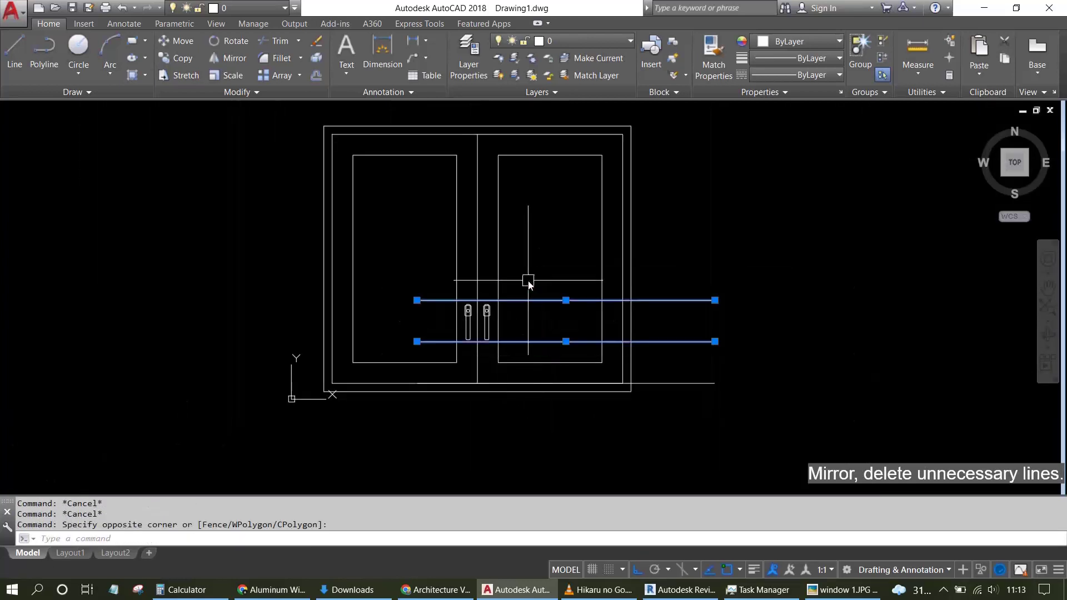
key("Delete")
left_click(719, 459)
left_click(679, 329)
key("Delete")
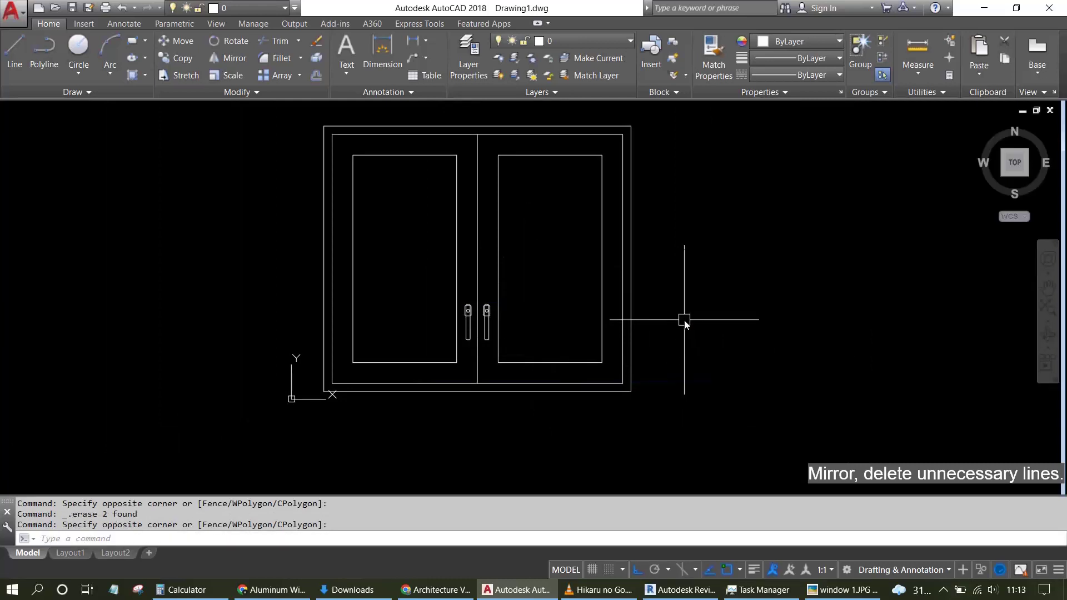
scroll(441, 309, "down", 4)
Move the whole window from its bottom midpoint to a picked point with Ortho off.
left_click(333, 179)
left_click(607, 362)
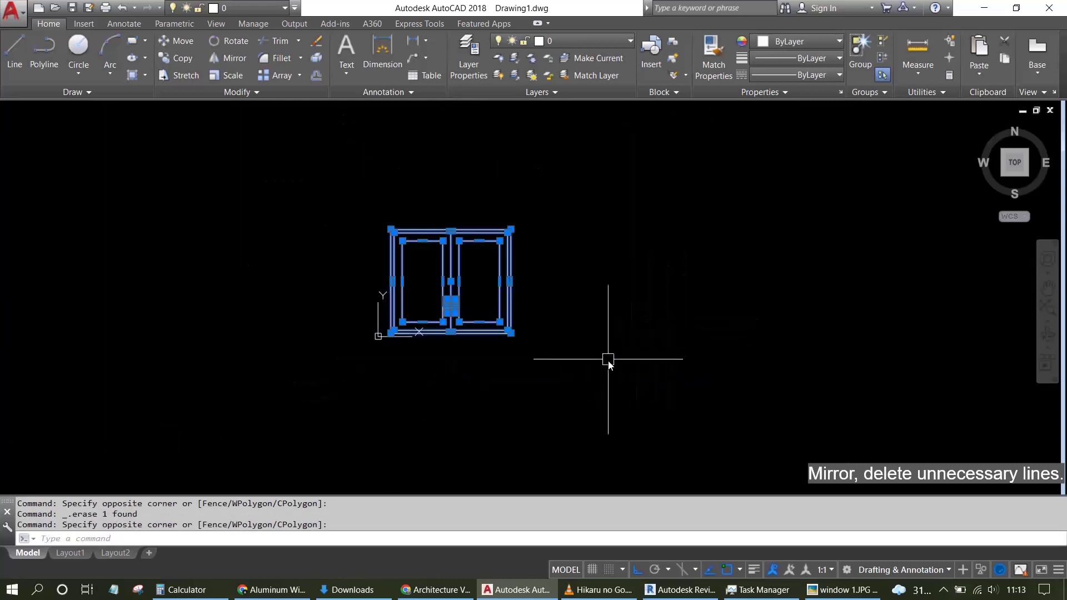
type("m")
key("Return")
scroll(389, 334, "up", 2)
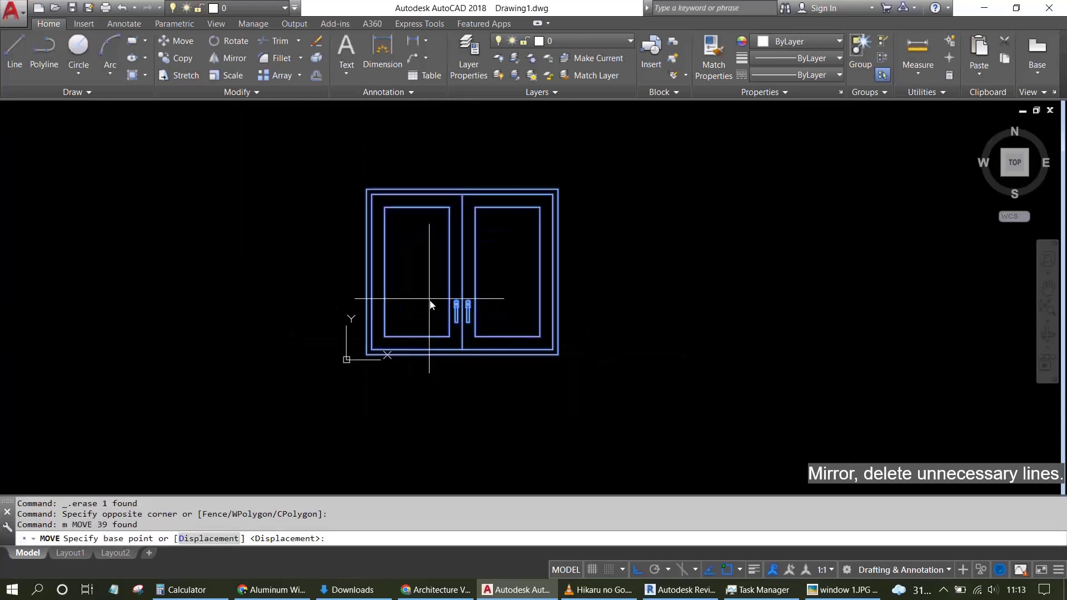
scroll(444, 333, "up", 2)
left_click(473, 370)
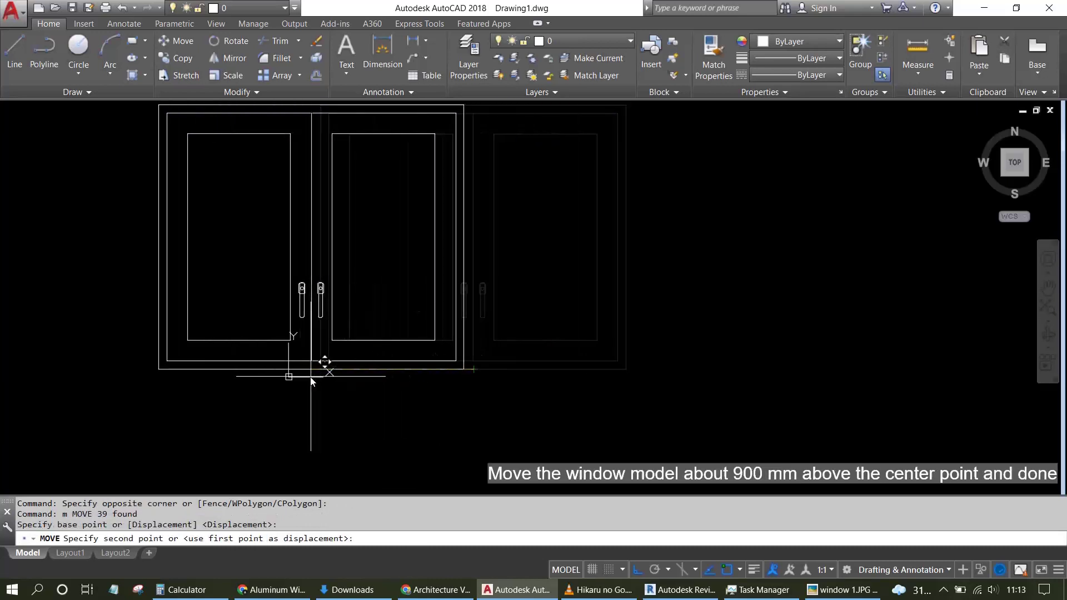
scroll(303, 350, "up", 2)
scroll(298, 355, "up", 2)
scroll(285, 384, "up", 2)
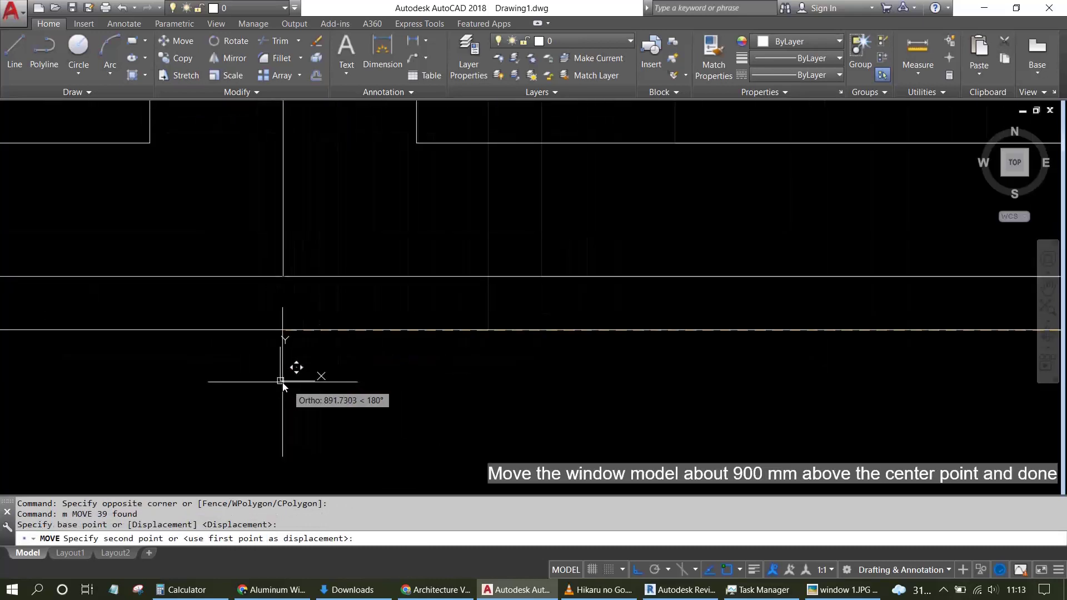
key("F8")
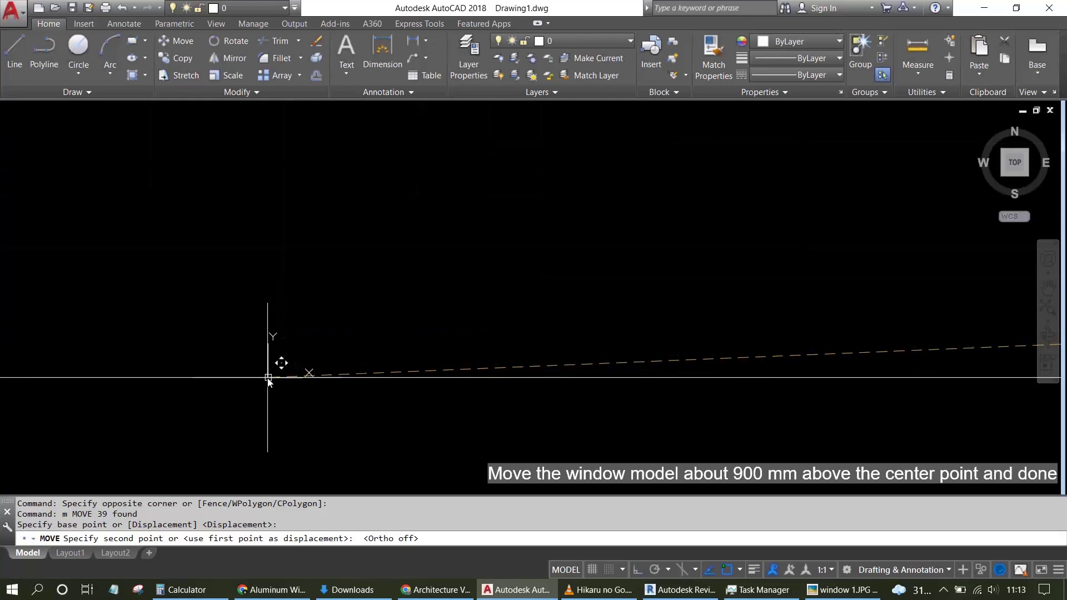
left_click(269, 380)
scroll(268, 380, "down", 3)
key("Escape")
Move the entire window straight up 900 with Ortho on.
left_click(229, 242)
left_click(422, 404)
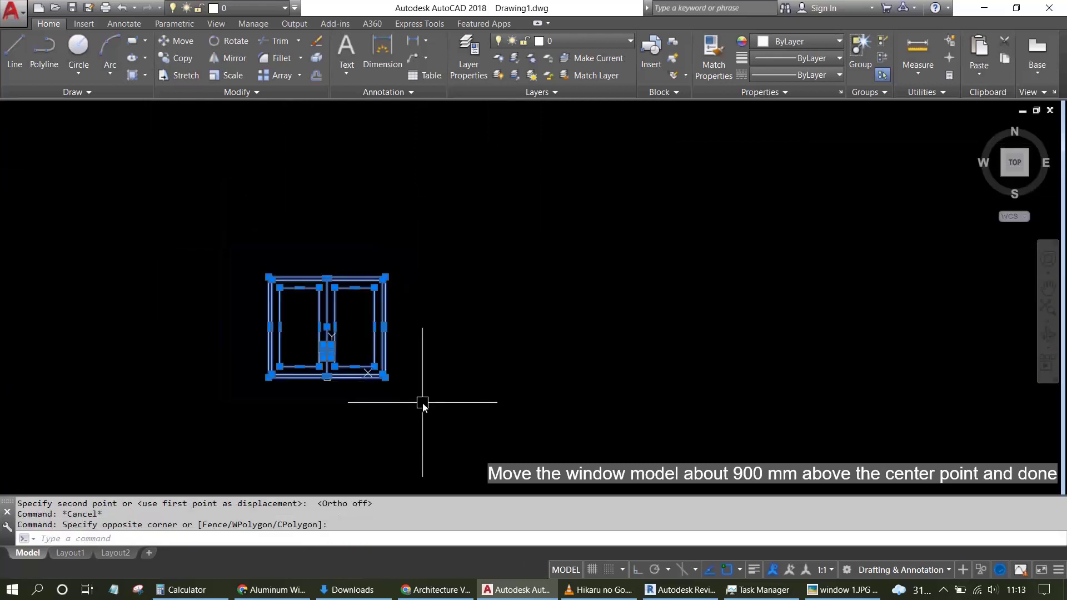
type("m")
key("Return")
left_click(453, 426)
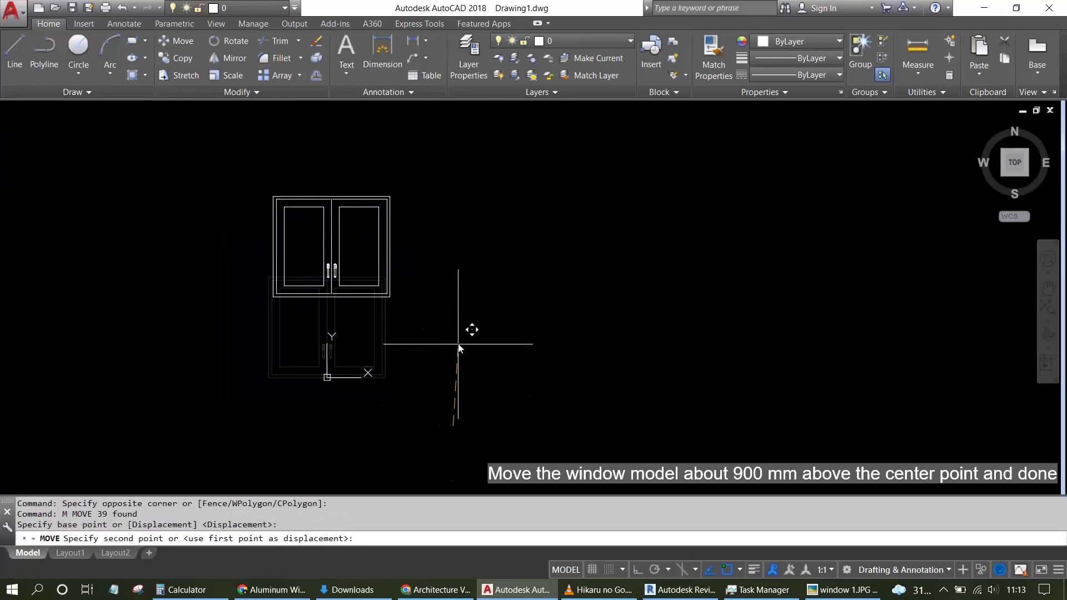
key("F8")
type("900")
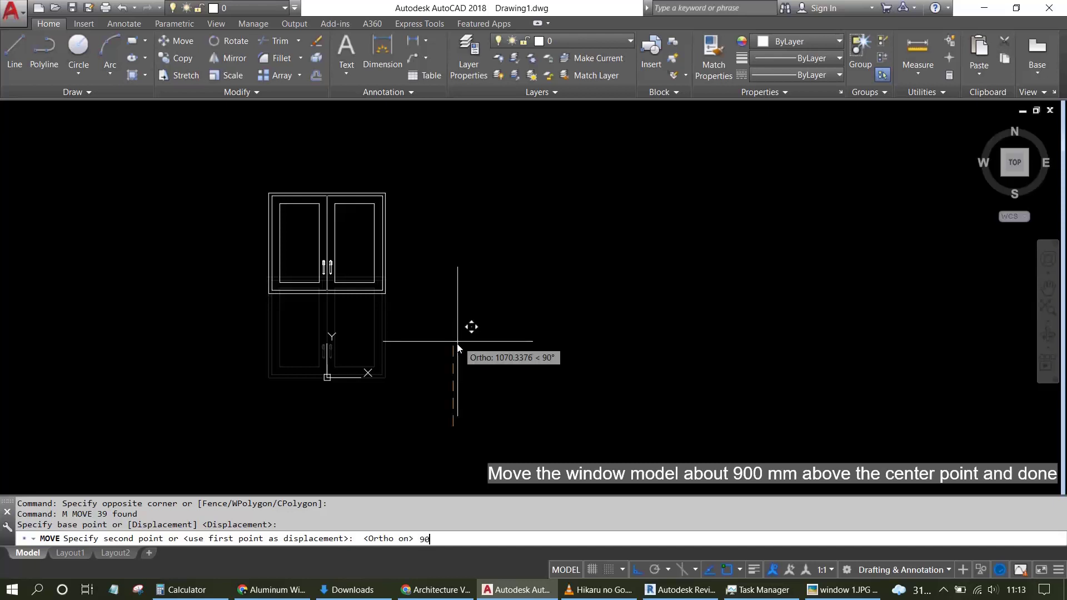
key("Return")
scroll(306, 285, "up", 4)
scroll(344, 312, "up", 2)
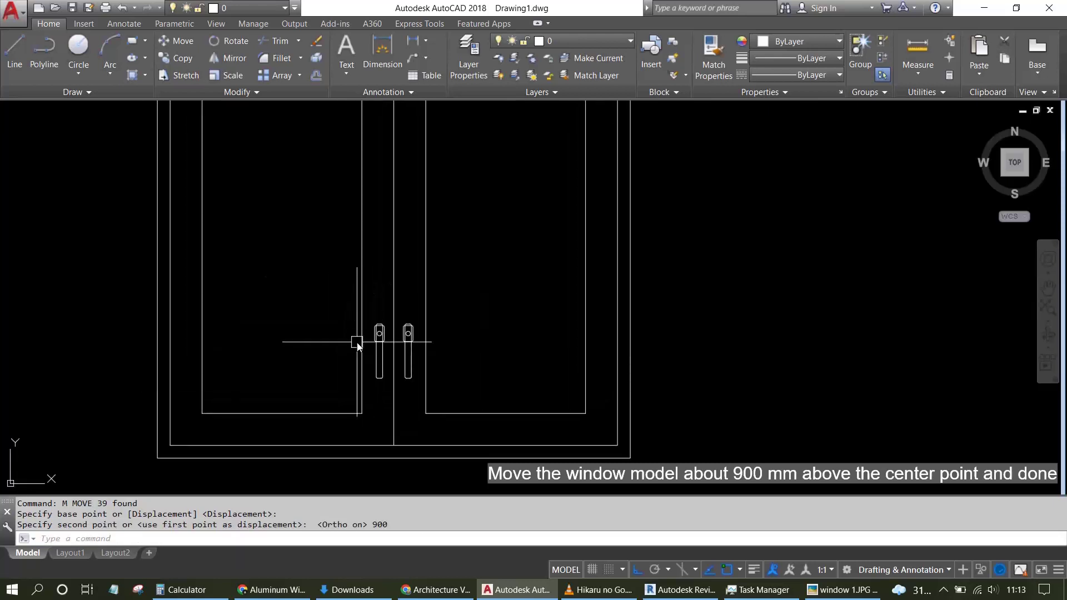
scroll(358, 334, "down", 4)
scroll(425, 307, "up", 2)
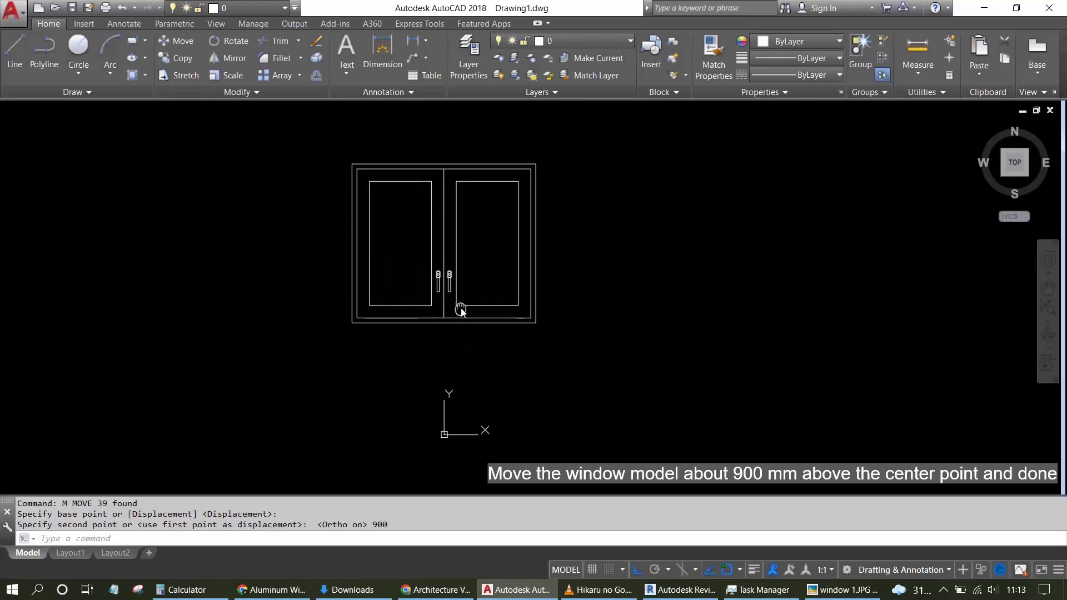
key("Escape")
key("Escape")
key("Escape")
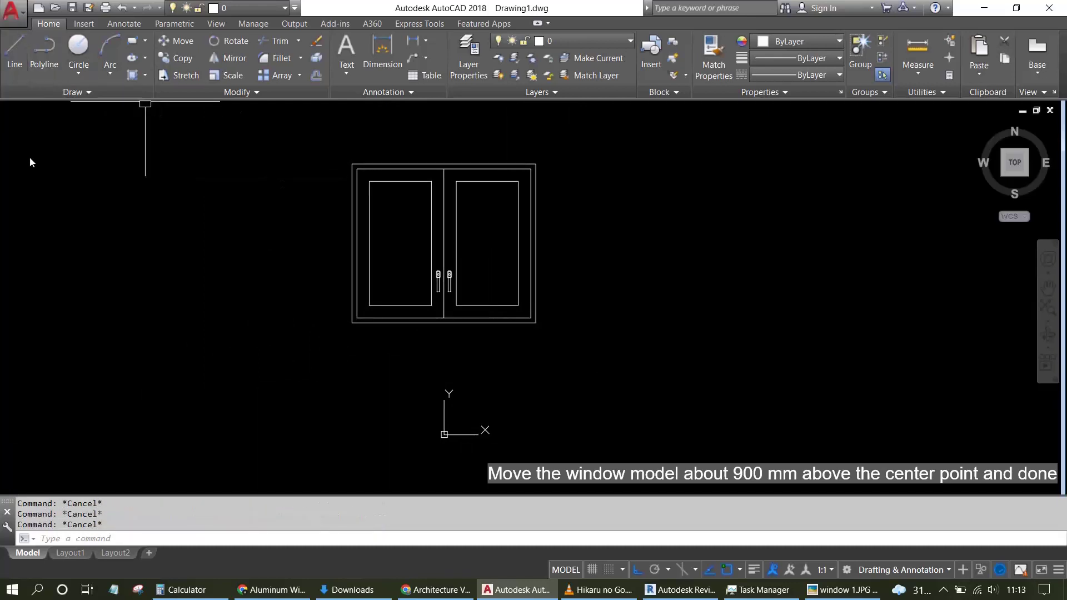
Save As the drawing as Windows 2D.dwg in the Windows tutorial folder.
left_click(12, 11)
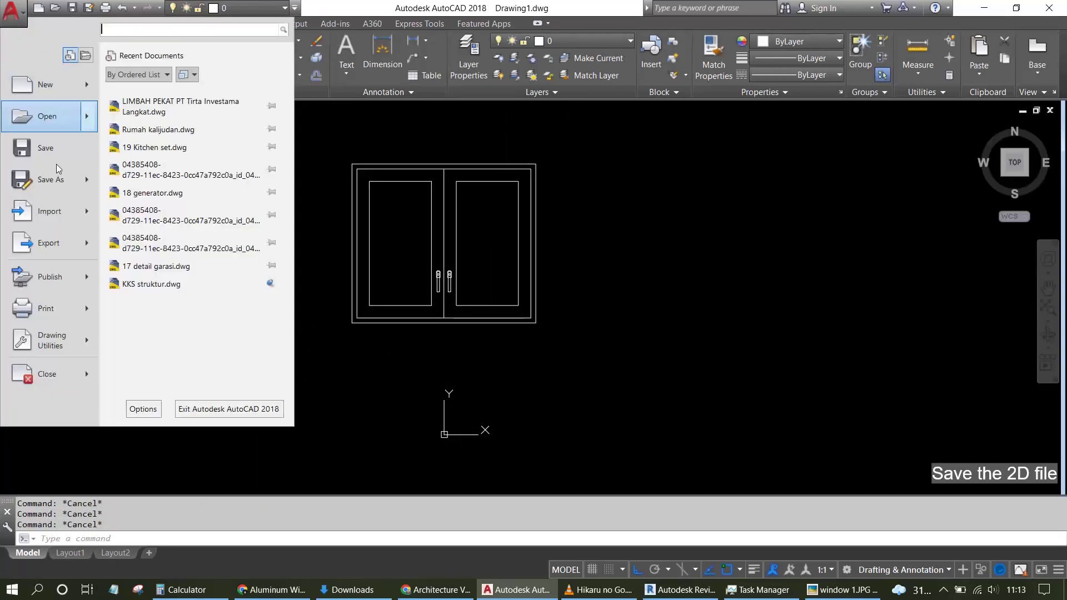
left_click(53, 190)
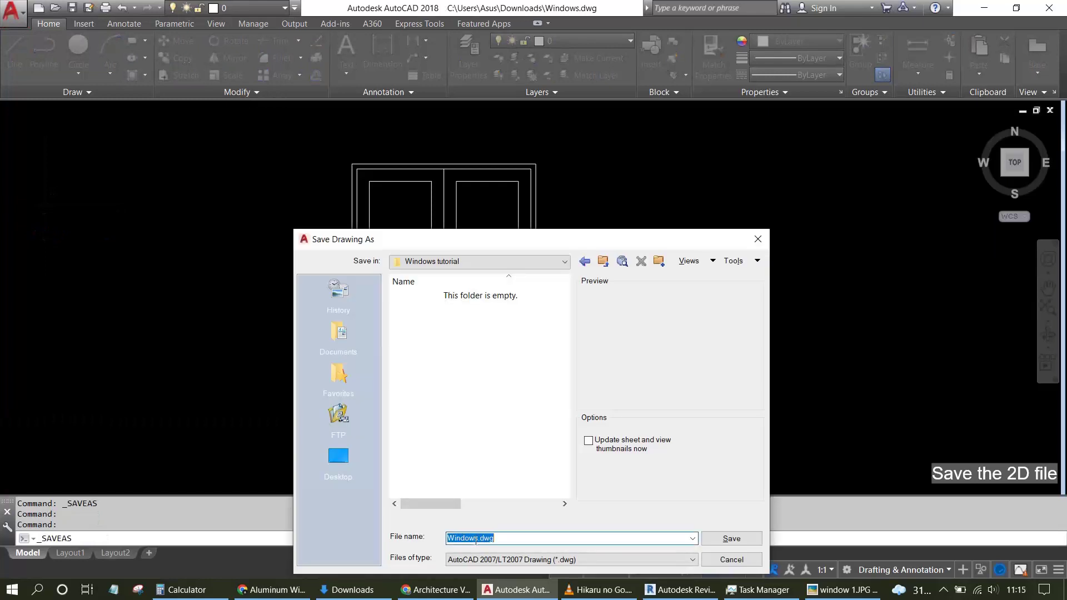
key("Right")
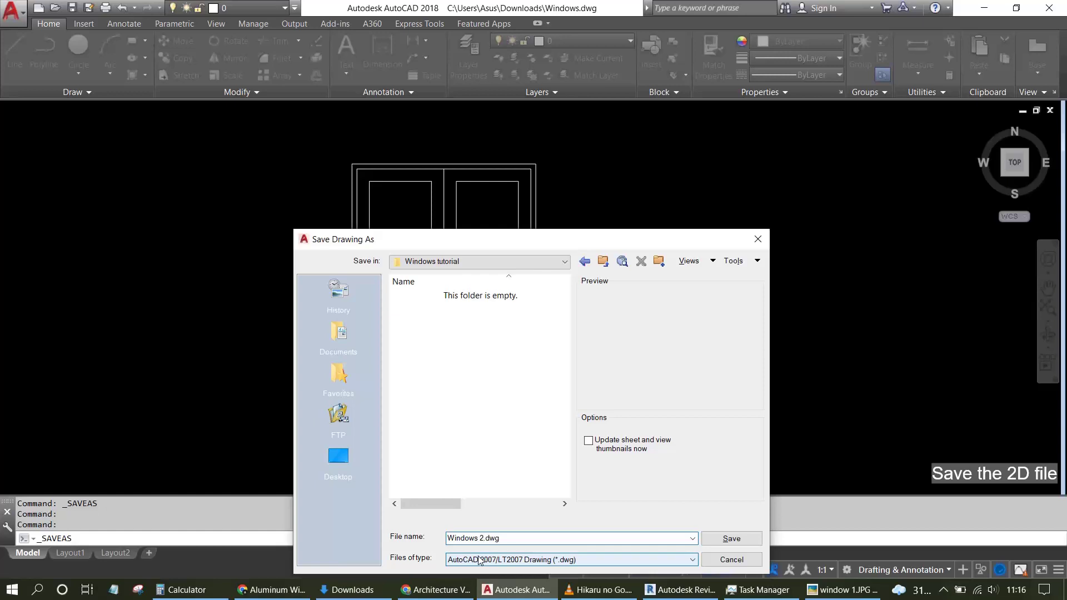
left_click(731, 538)
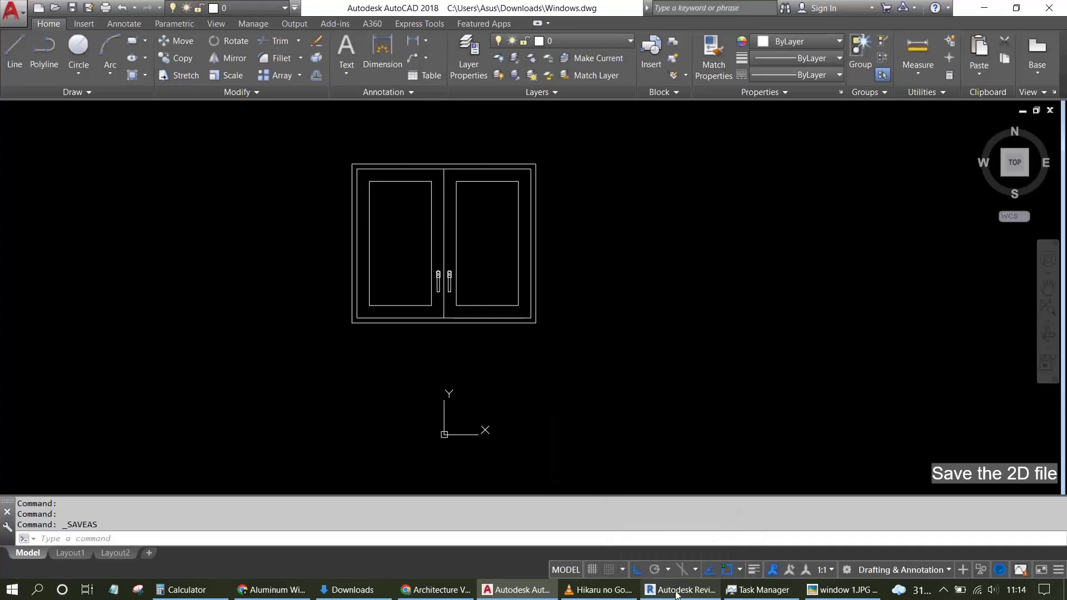
Switch to Revit and create a new project from the Architectural Template.
left_click(677, 593)
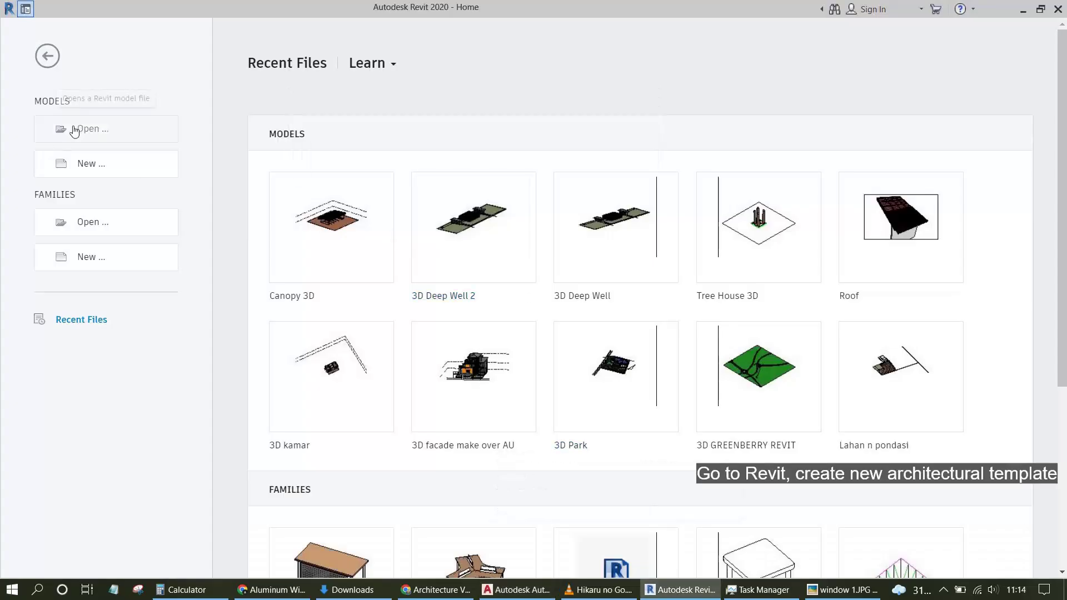
left_click(81, 161)
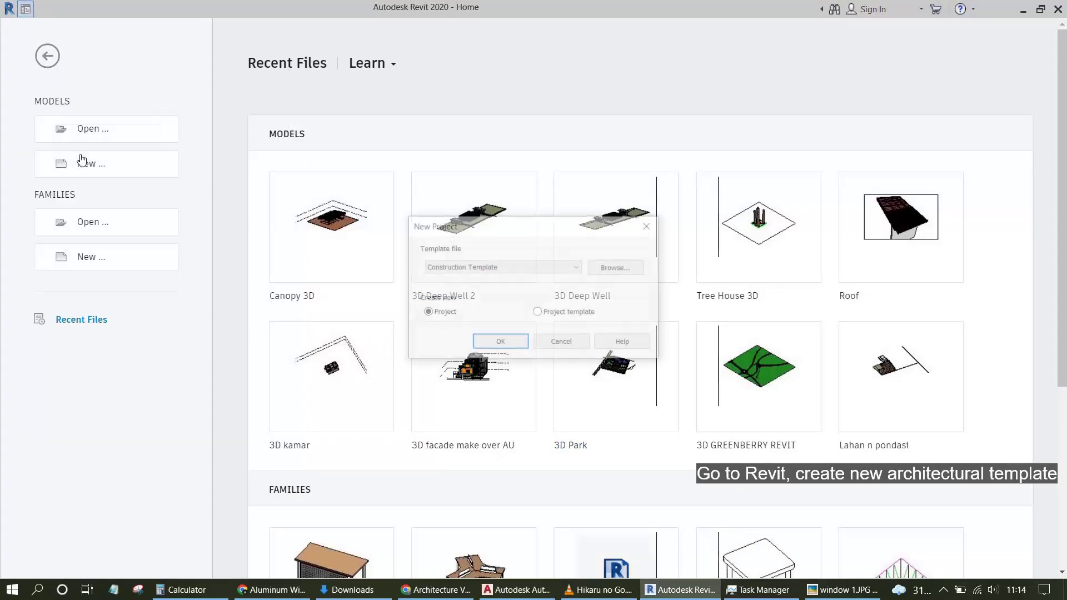
left_click(536, 268)
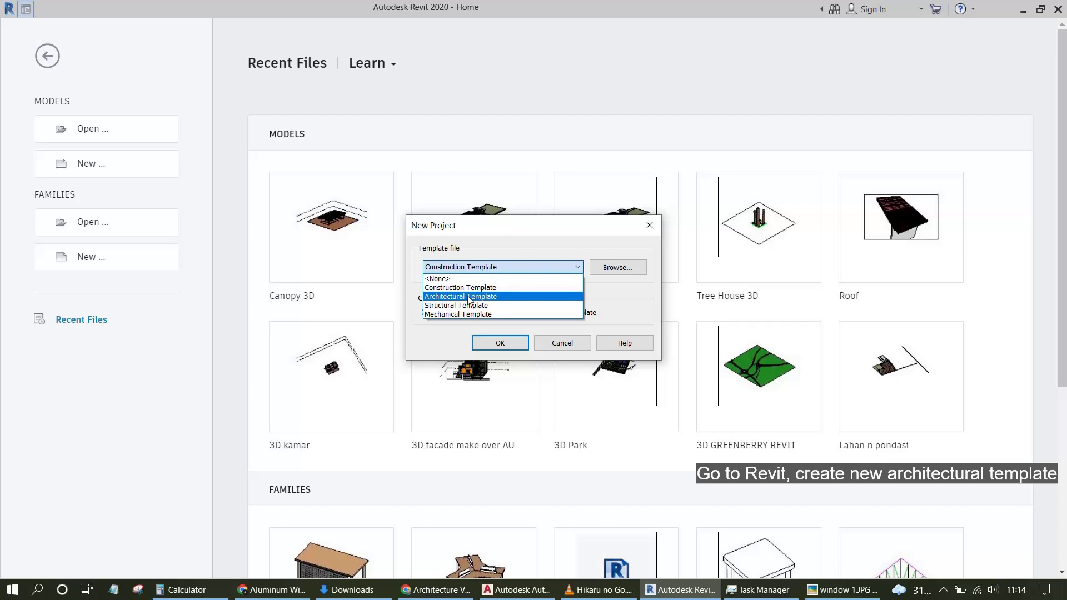
left_click(469, 296)
left_click(490, 345)
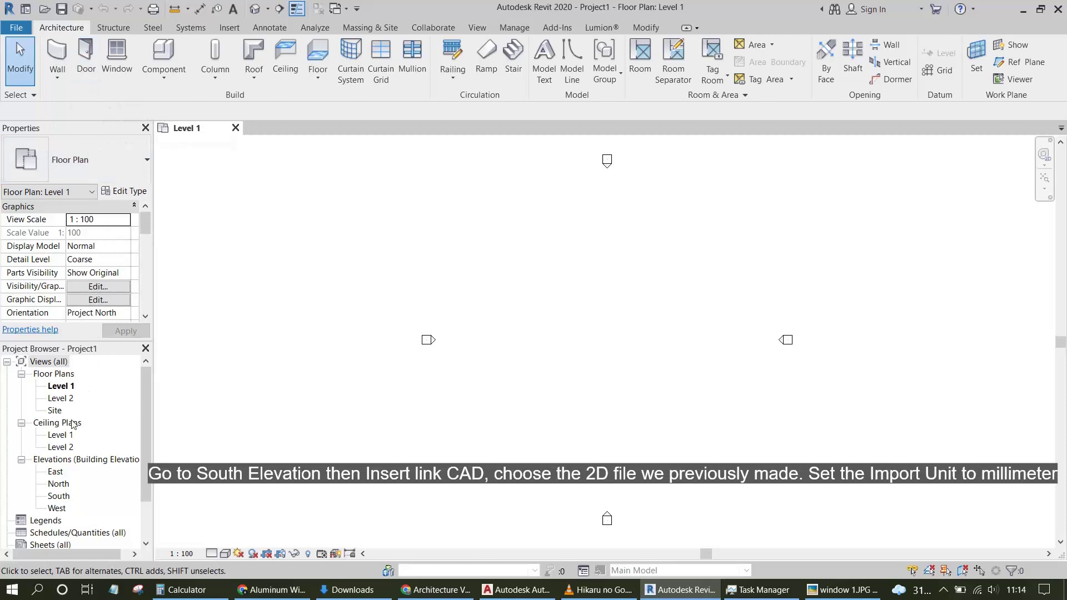
From the South elevation, link Windows 2D.dwg with import units kept at millimeter.
left_click(21, 423)
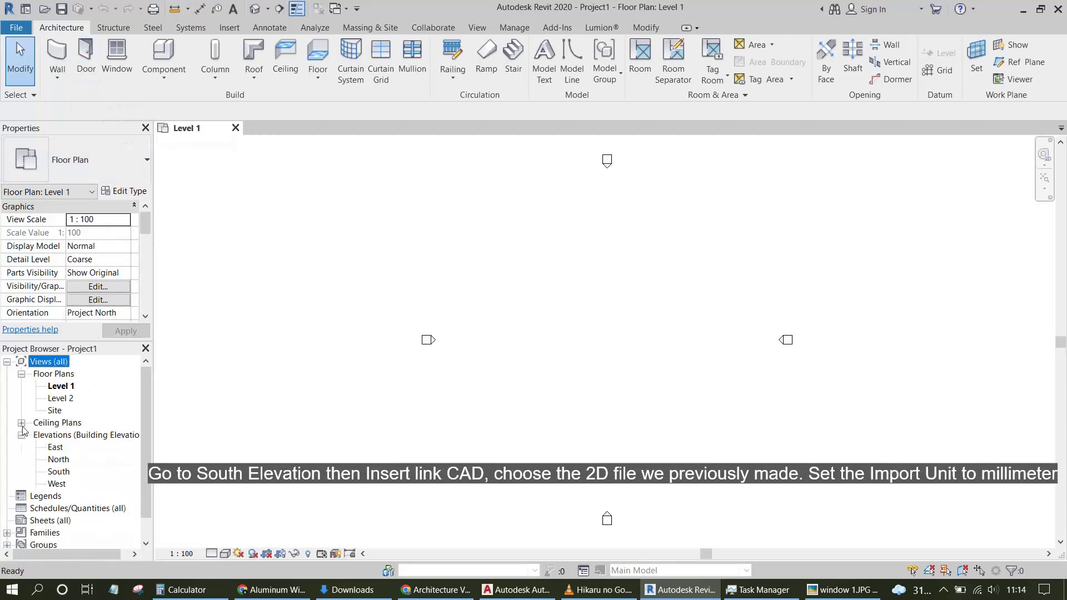
double_click(57, 472)
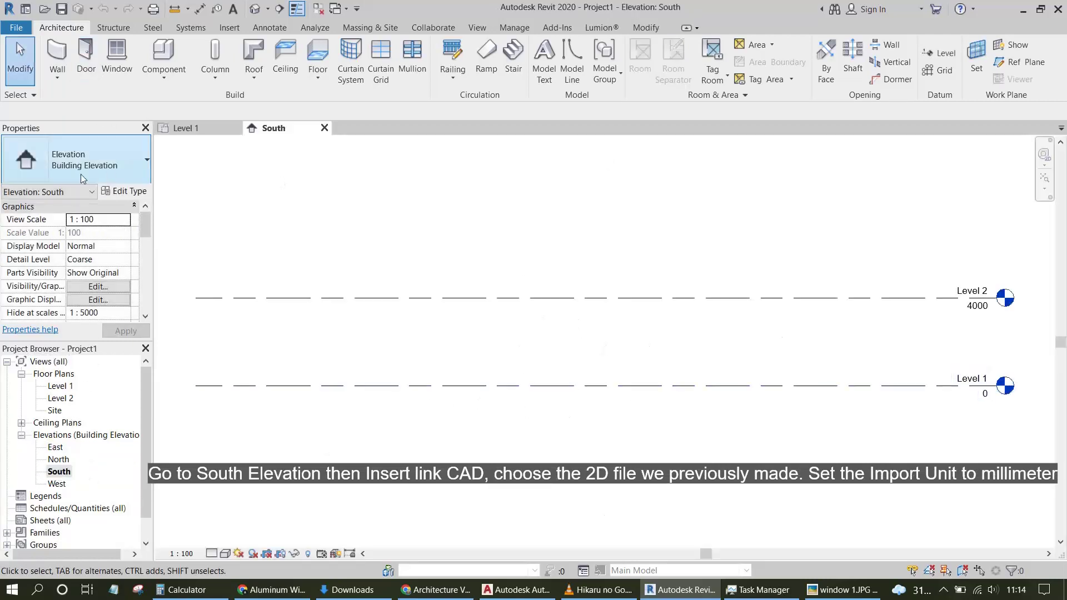
left_click(226, 28)
left_click(116, 56)
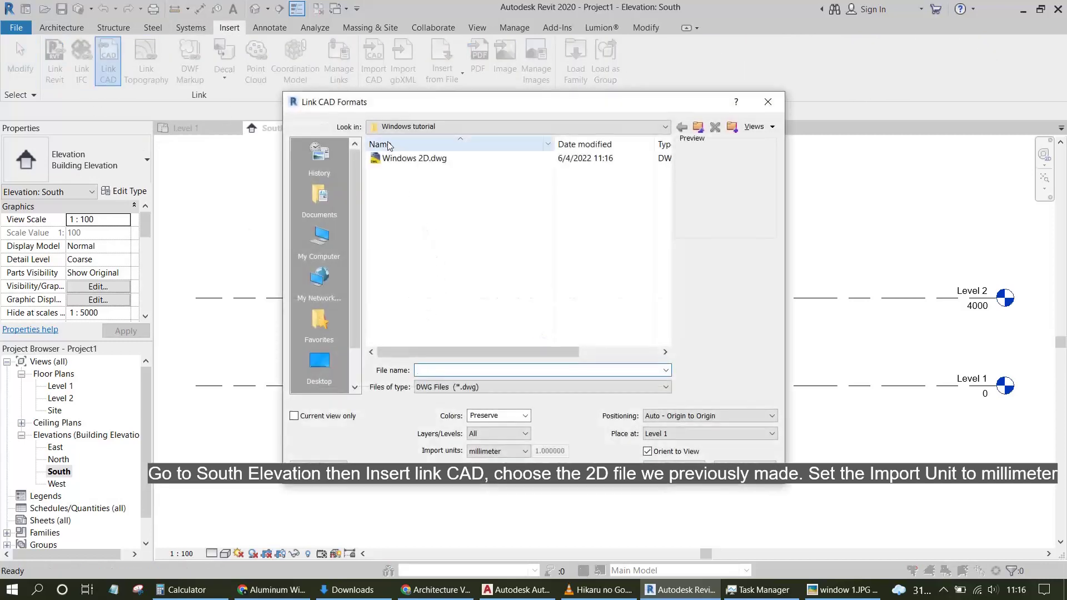
left_click(414, 159)
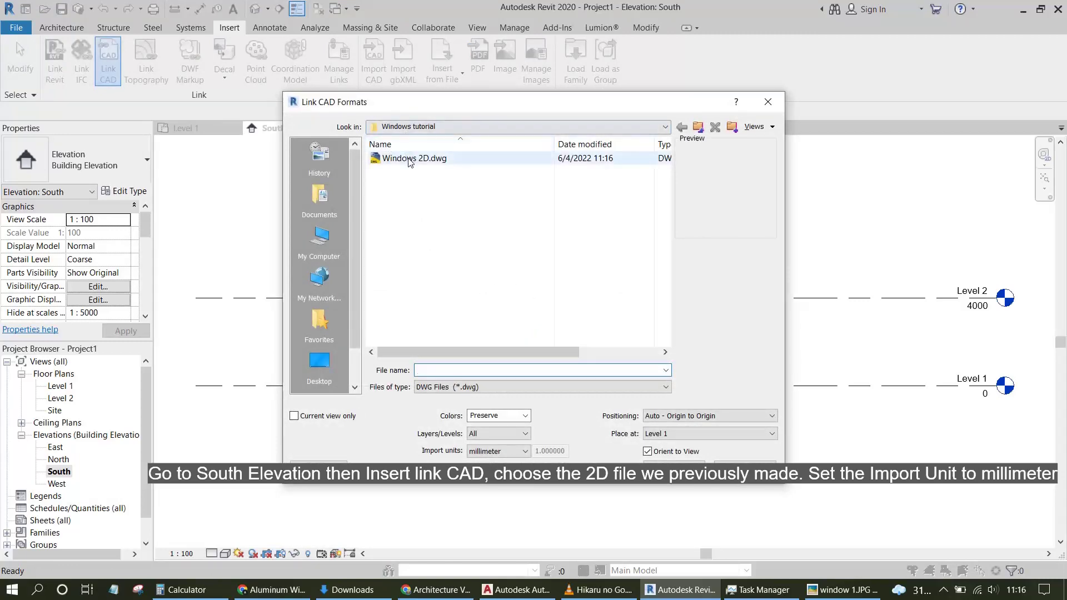
left_click(502, 453)
left_click(541, 507)
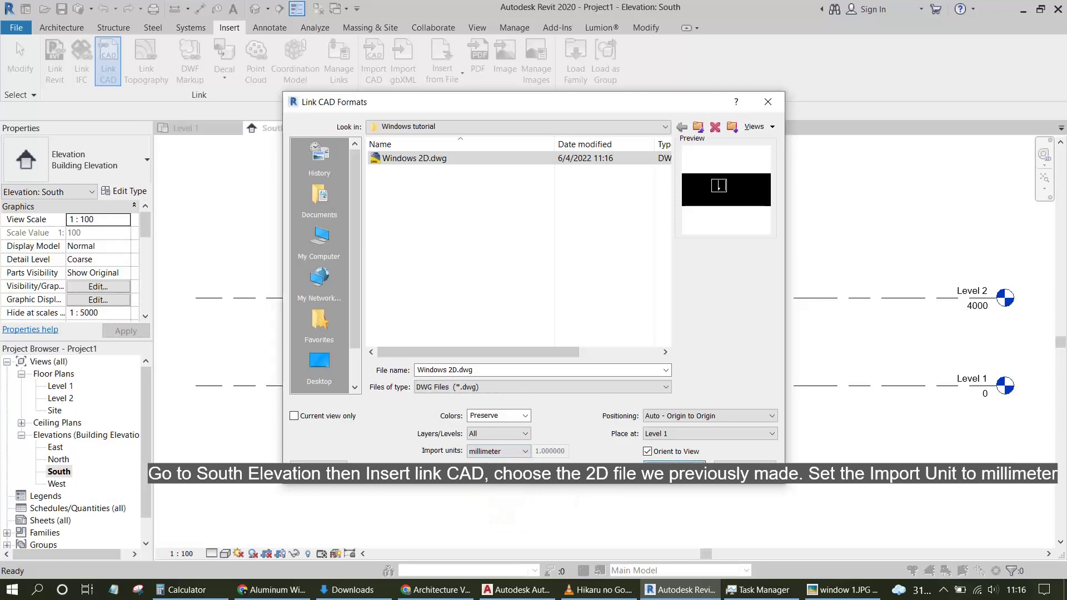
left_click(674, 469)
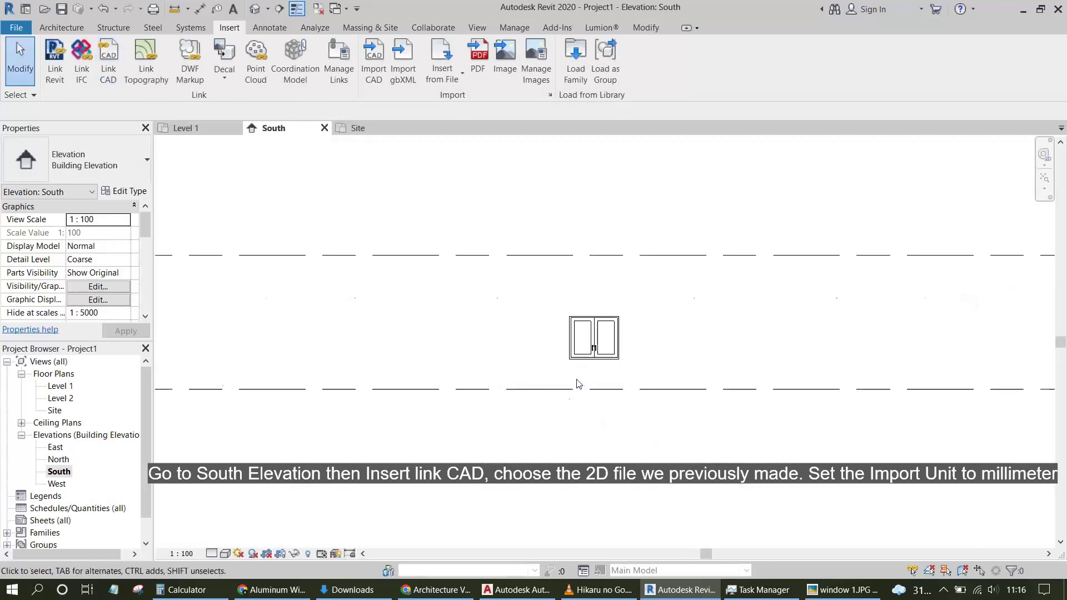
Open the Level 1 floor plan and zoom to the linked window drawing.
scroll(611, 389, "up", 2)
scroll(589, 383, "up", 1)
scroll(583, 383, "up", 1)
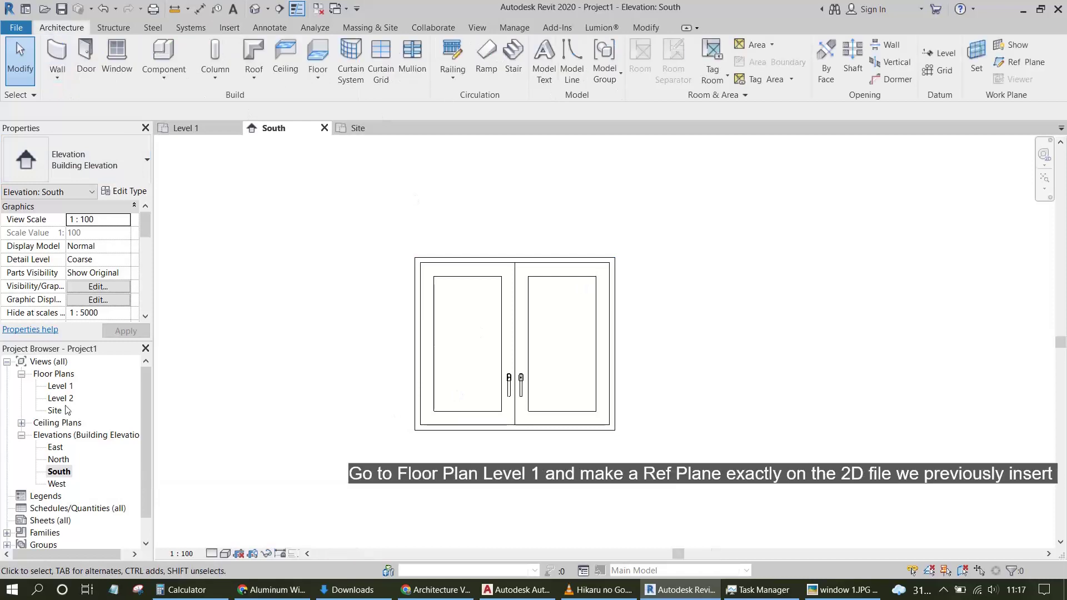
double_click(61, 386)
scroll(560, 388, "up", 2)
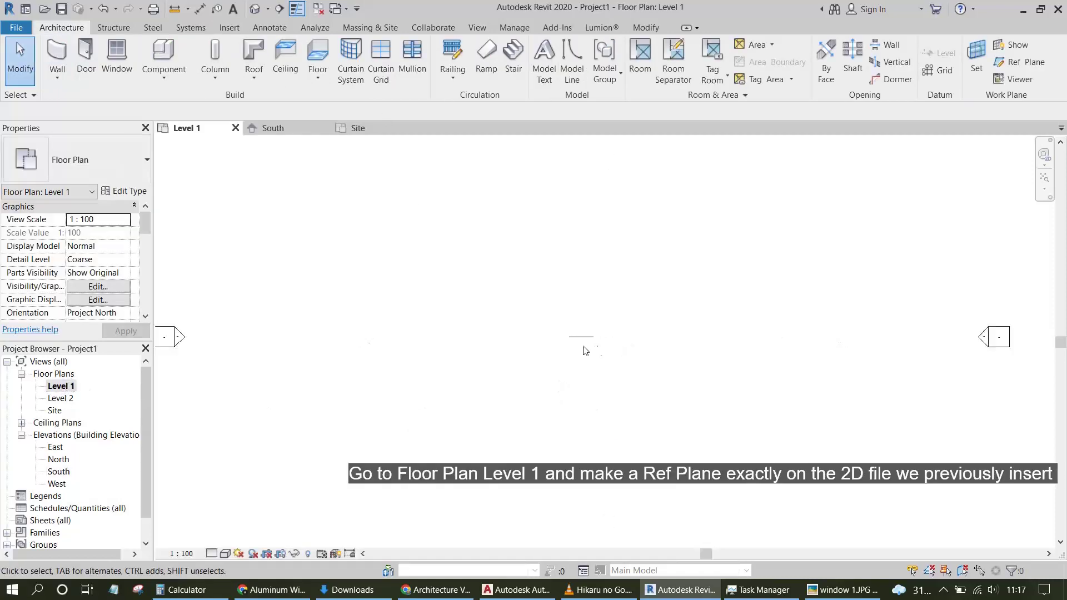
scroll(583, 350, "up", 3)
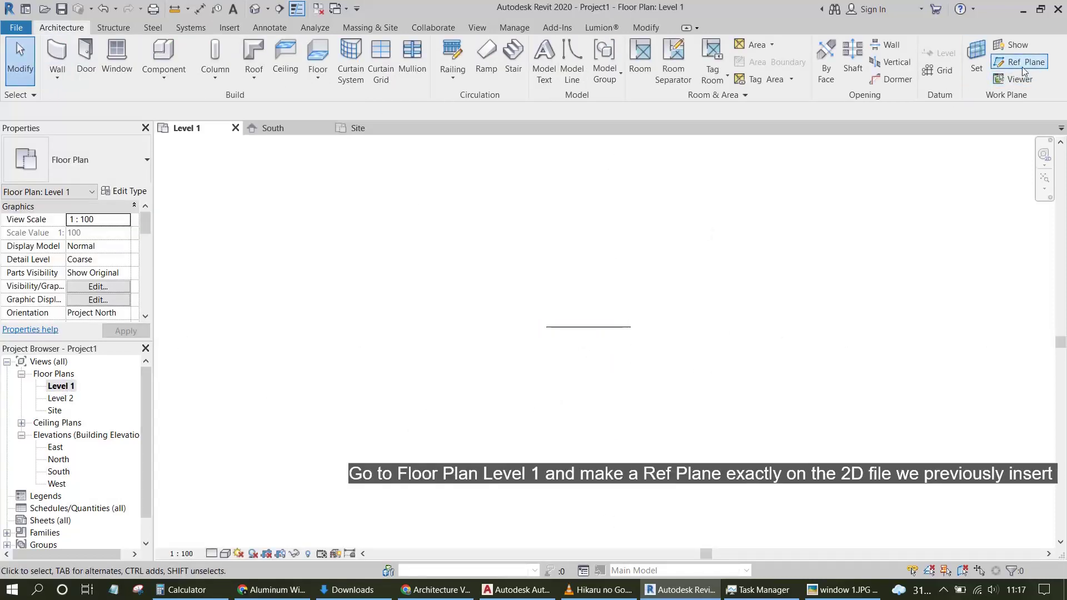
scroll(611, 362, "down", 2)
scroll(642, 376, "down", 1)
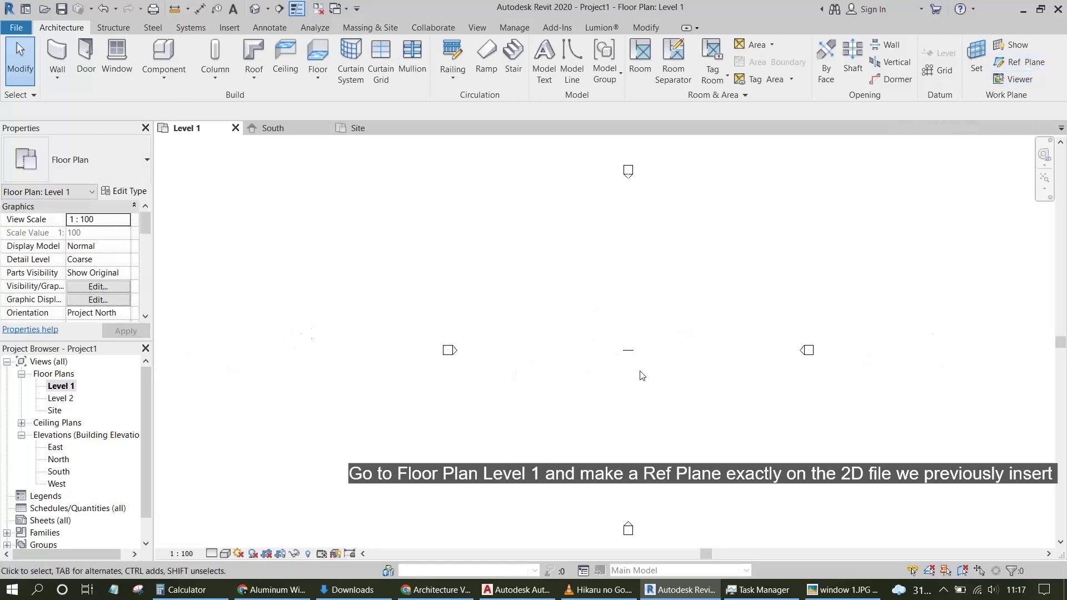
scroll(637, 370, "up", 3)
Draw a reference plane along the linked drawing named 'windows', then reopen the South elevation.
key("r")
key("p")
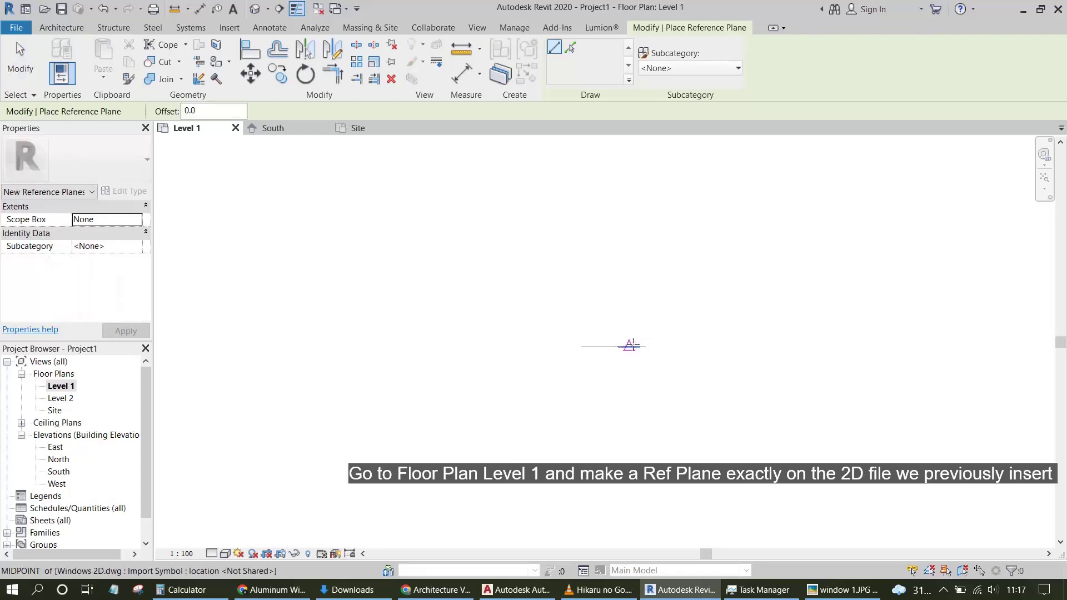
left_click(629, 346)
left_click(774, 347)
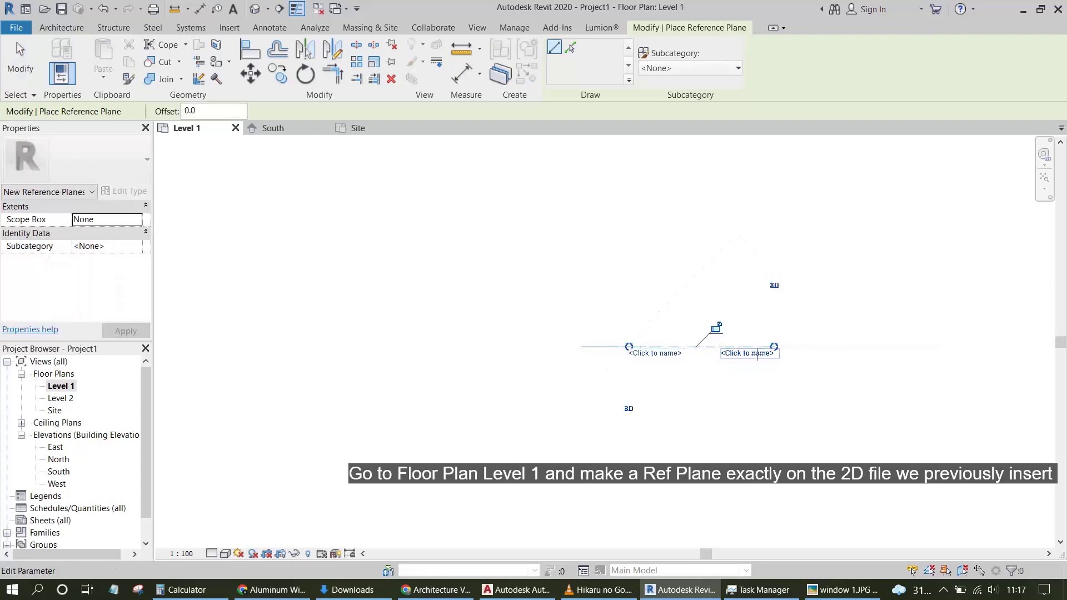
left_click(759, 354)
type("windows")
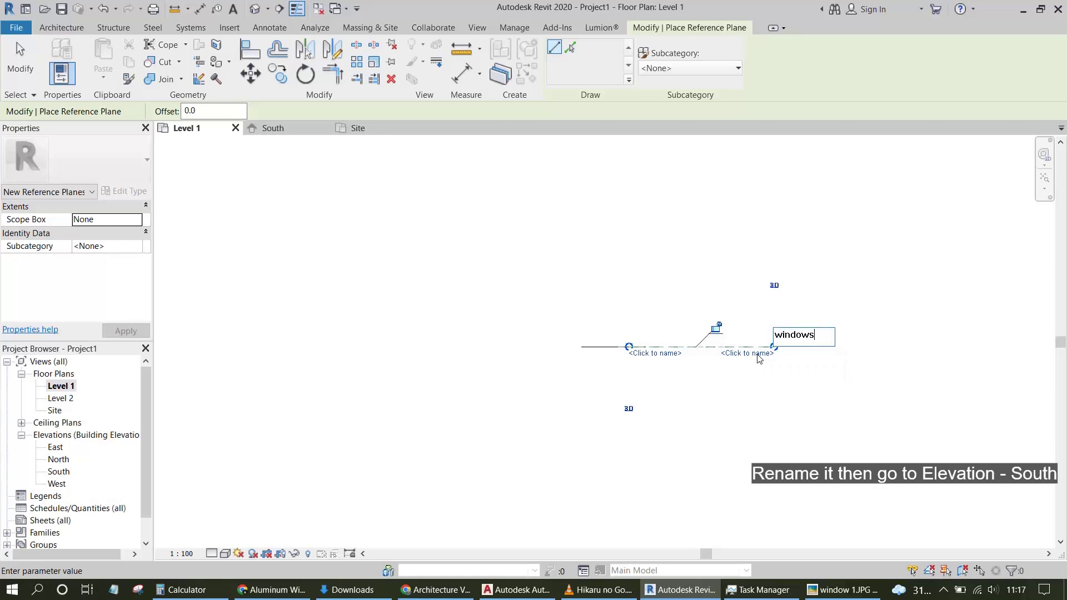
key("Return")
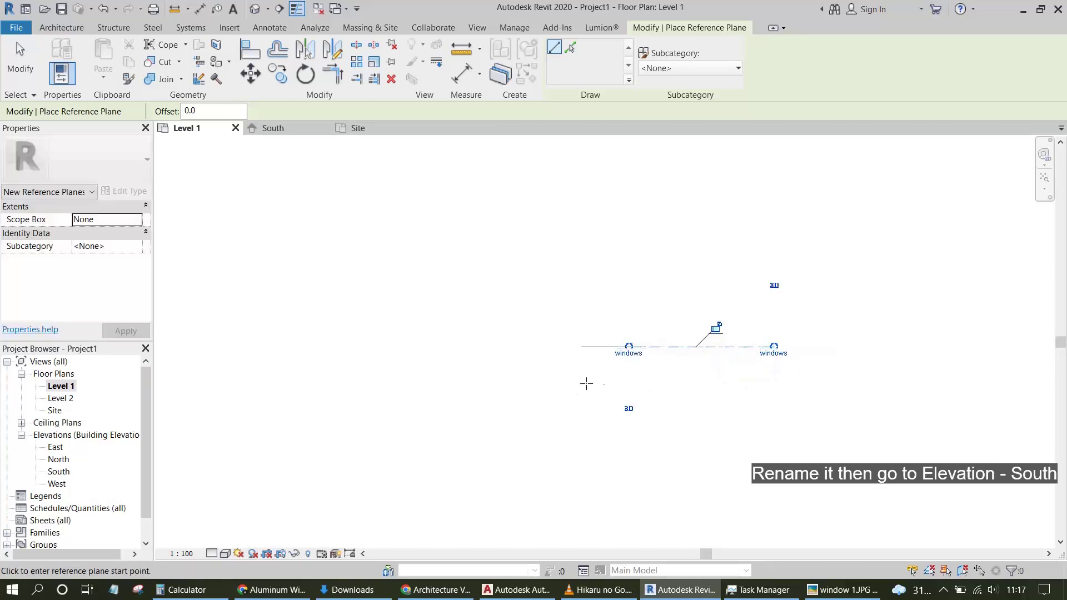
double_click(56, 473)
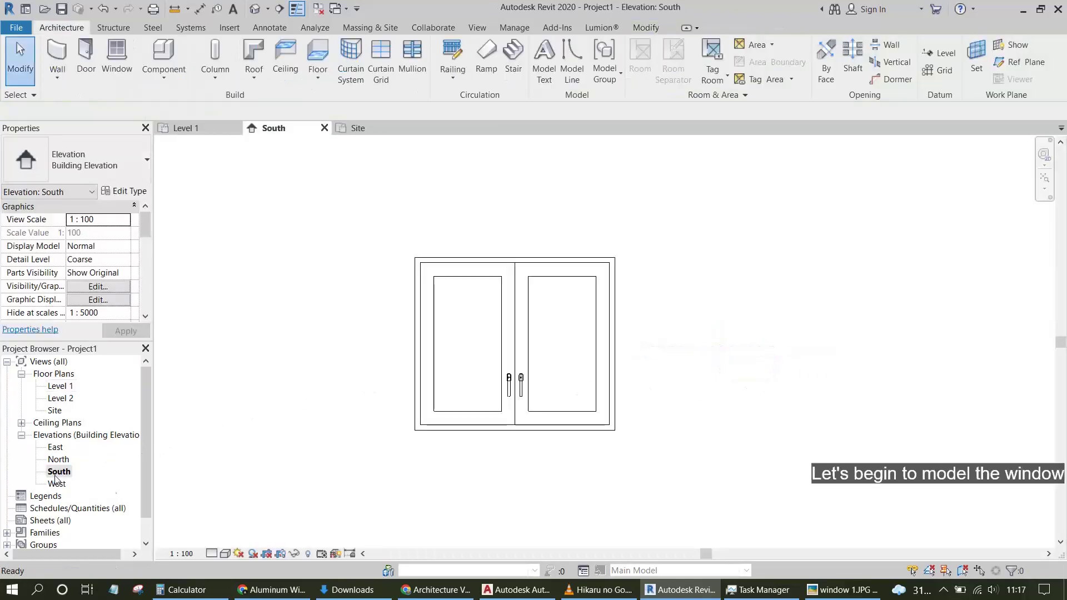
Create a Model In-Place component under the Windows category named Windows 1.
left_click(164, 70)
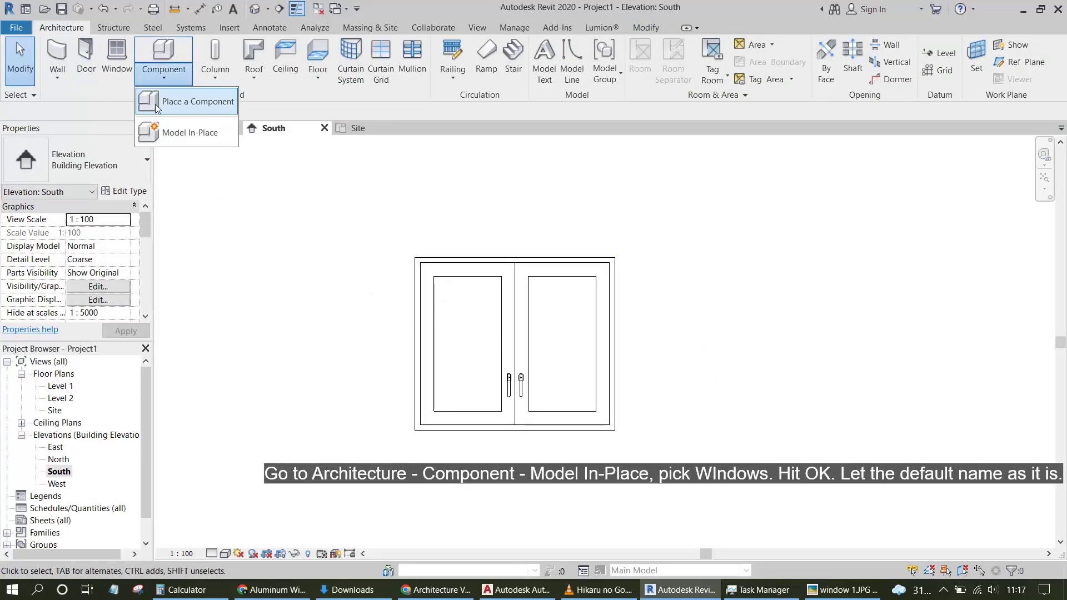
left_click(173, 132)
scroll(500, 267, "down", 5)
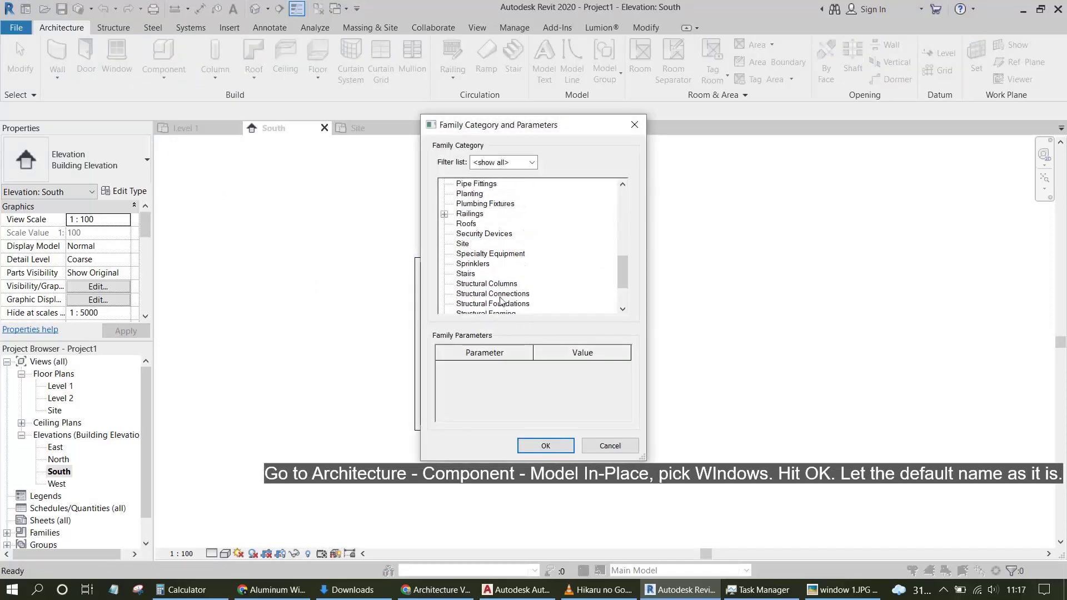
scroll(500, 295, "down", 5)
left_click(472, 304)
left_click(542, 441)
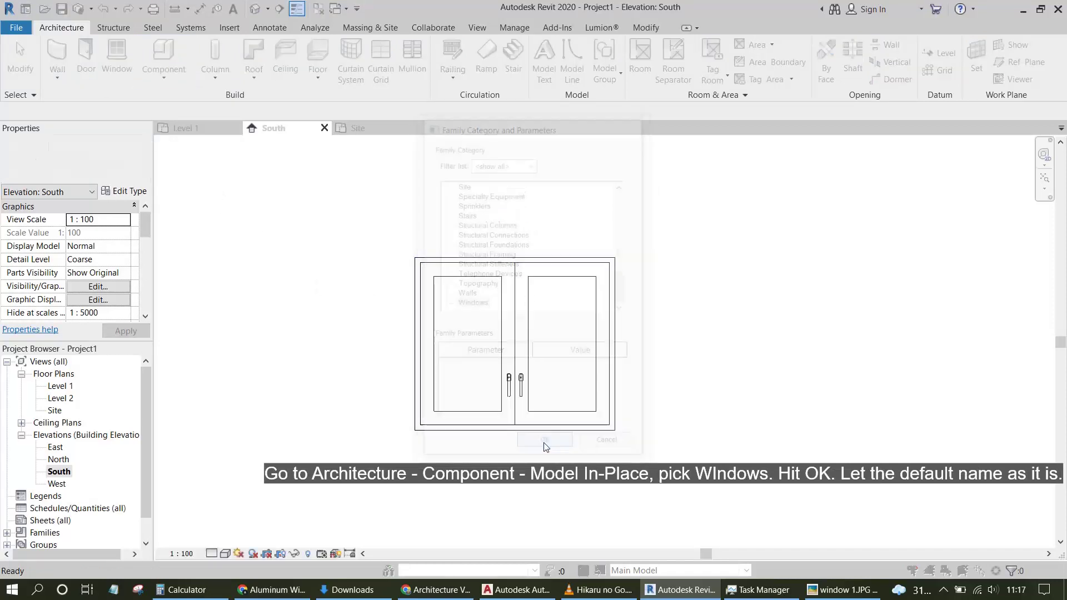
left_click(521, 323)
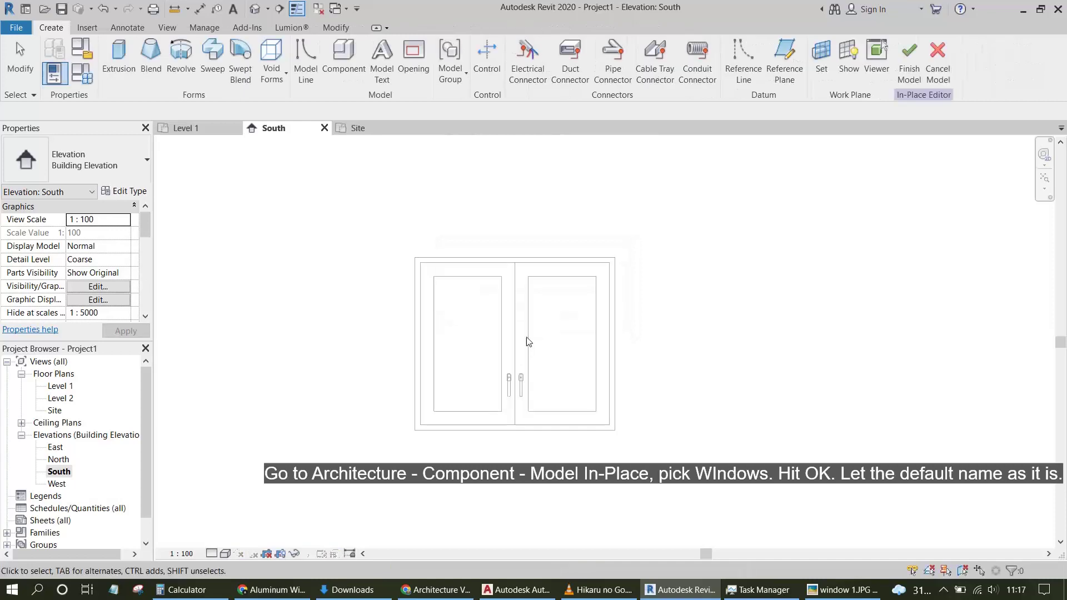
Start an extrusion on the windows reference plane and pick the frame's outer edges.
left_click(109, 61)
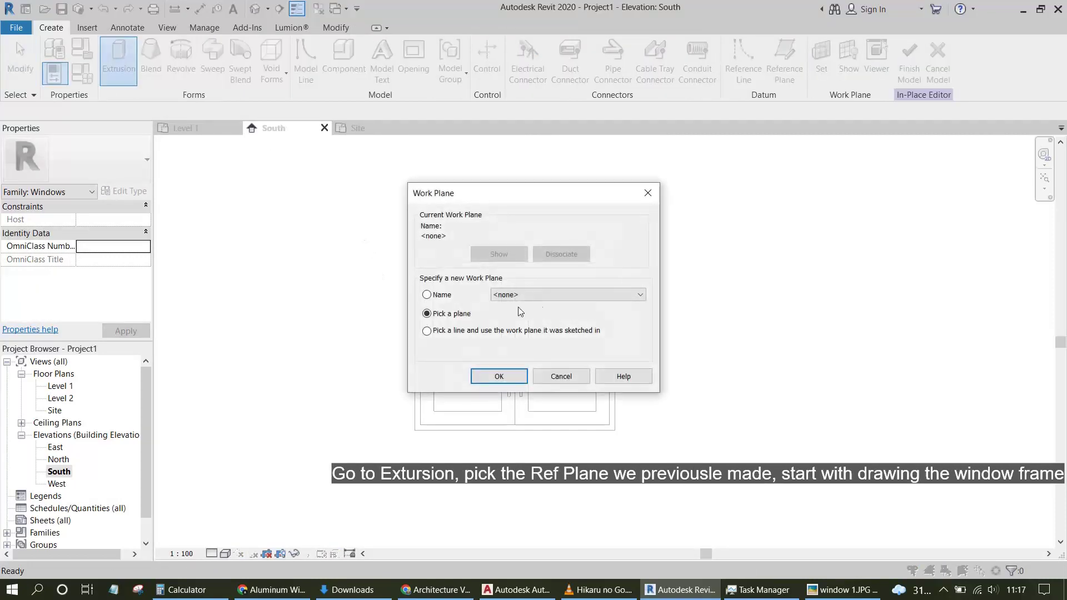
left_click(533, 295)
left_click(544, 334)
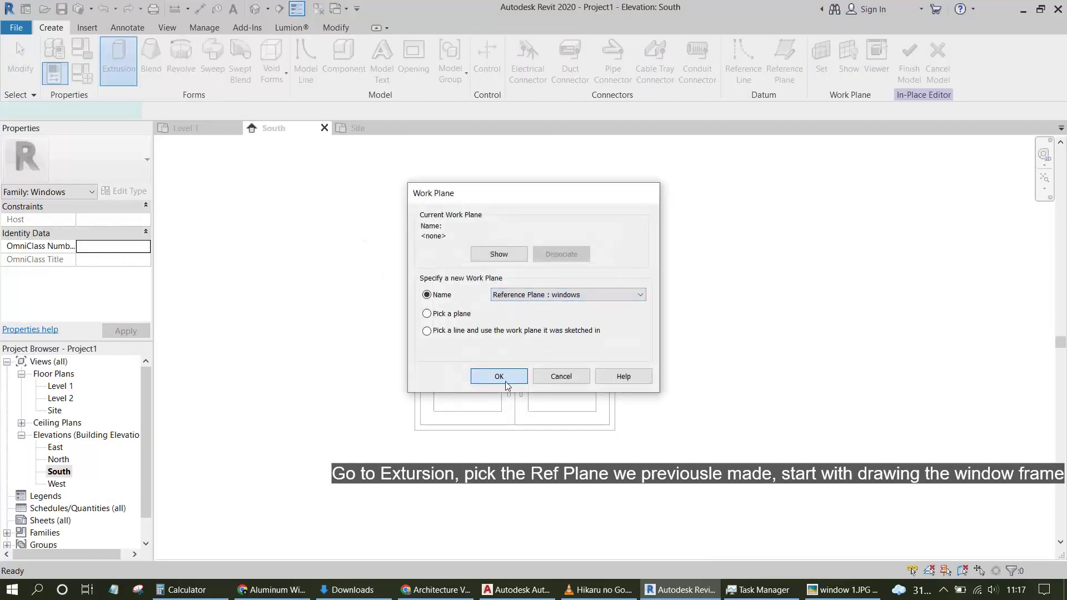
left_click(500, 376)
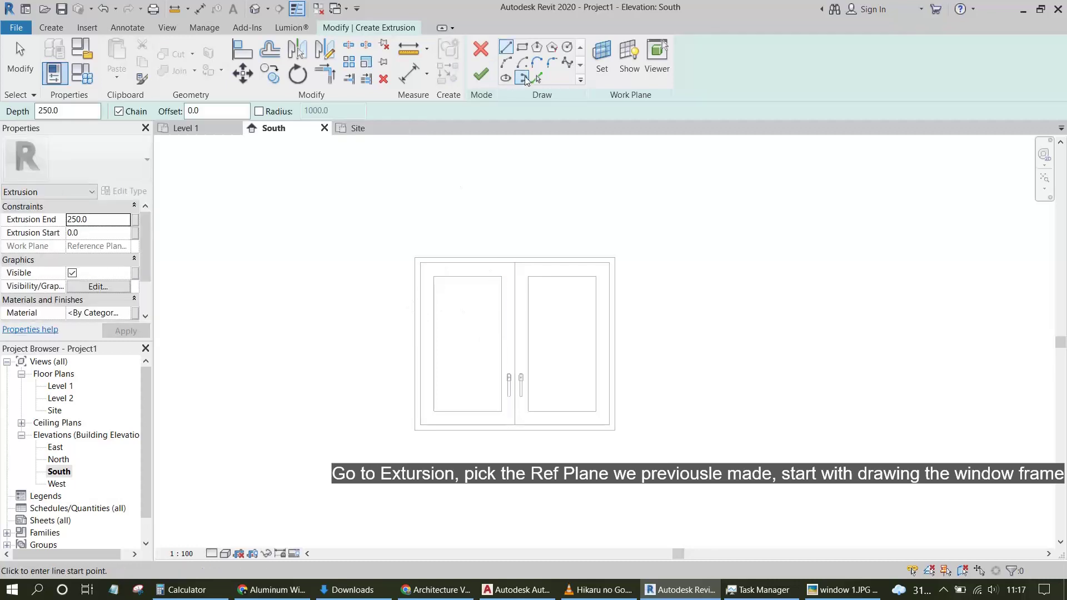
left_click(537, 77)
left_click(506, 257)
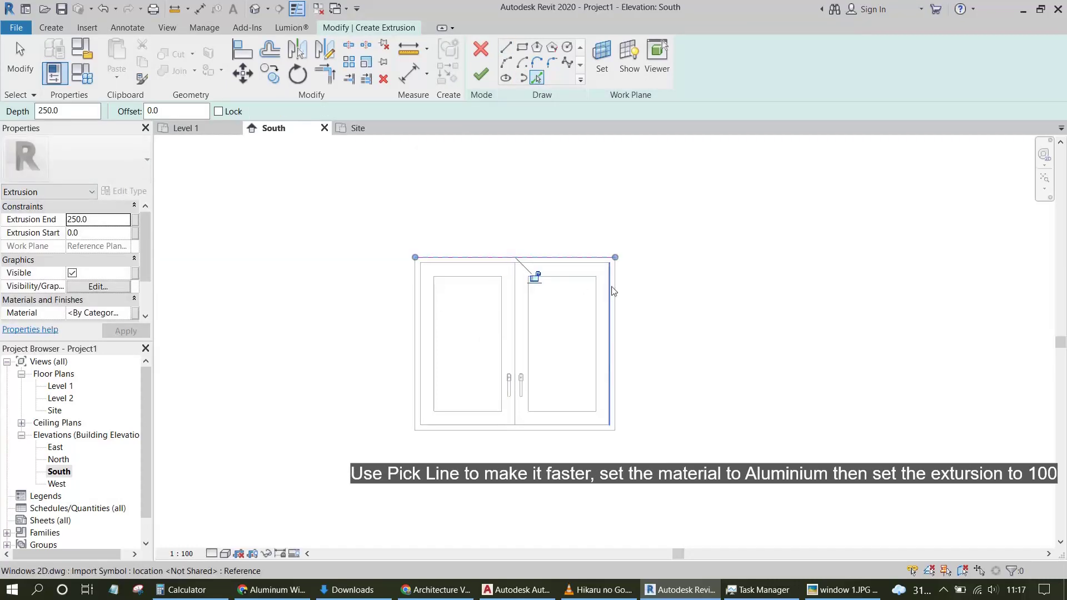
scroll(619, 292, "up", 2)
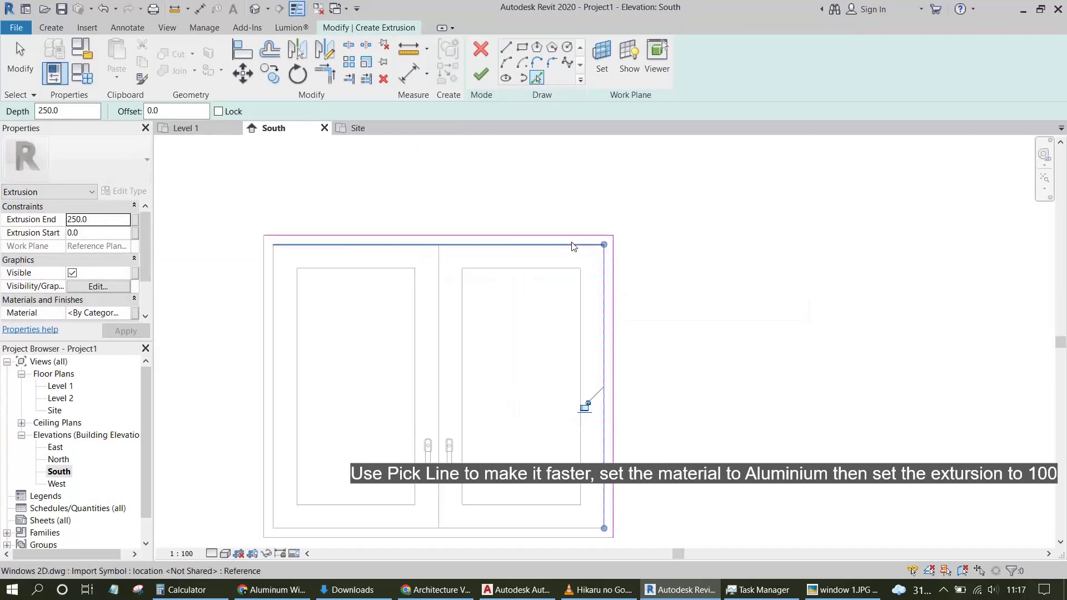
left_click(273, 285)
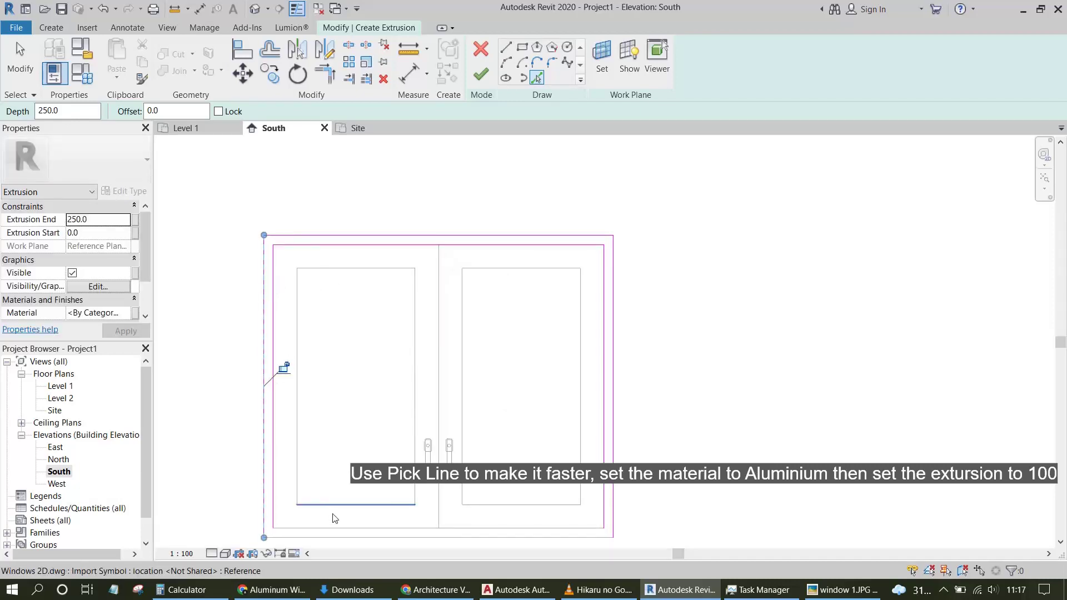
left_click(337, 545)
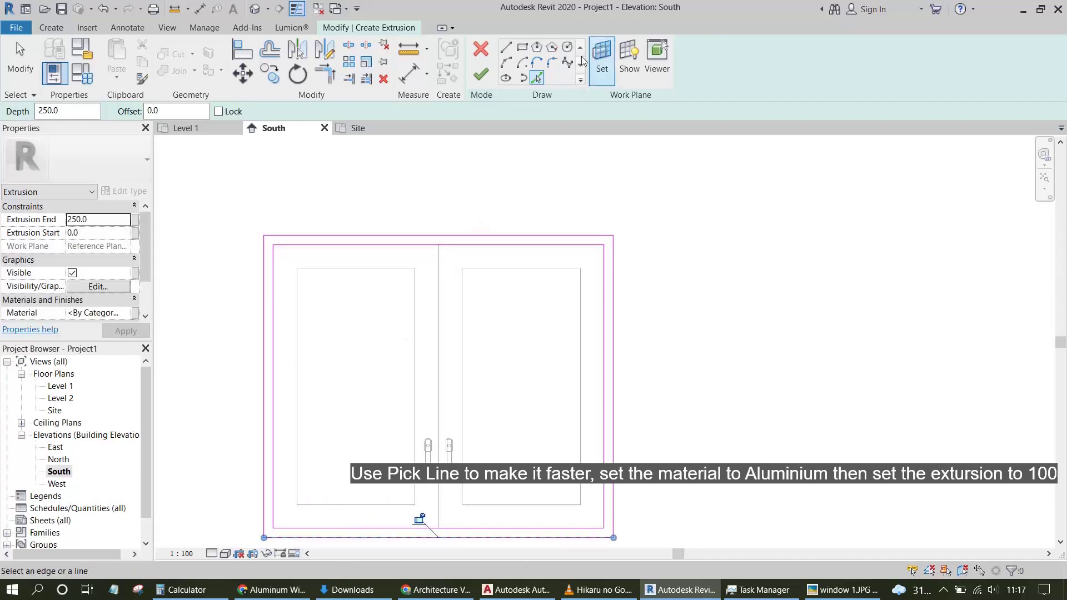
Give the frame extrusion Aluminum material and an end of 100, then finish it.
left_click(125, 315)
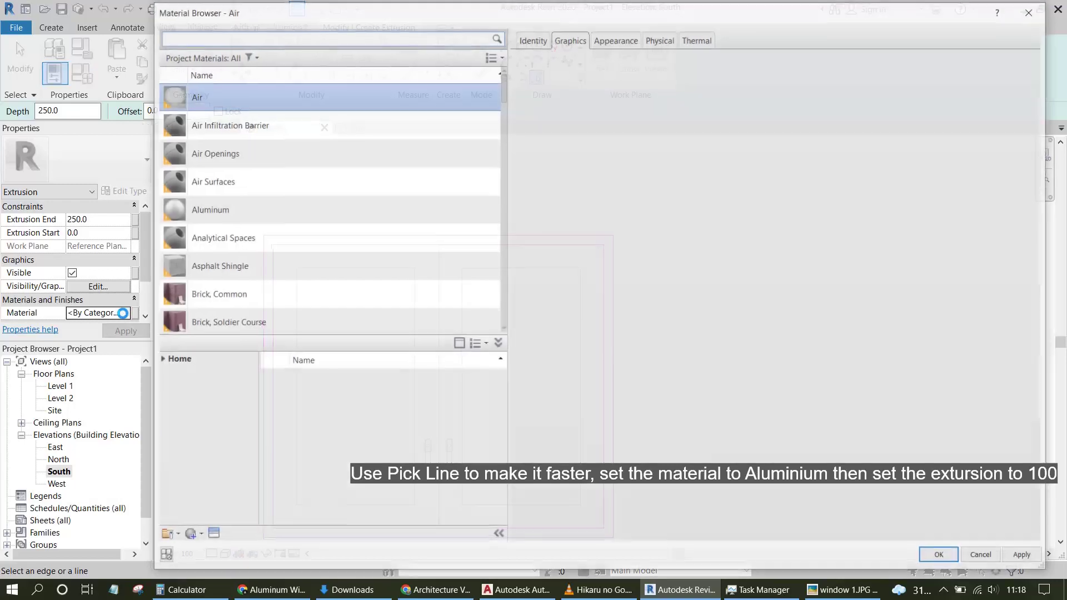
left_click(214, 210)
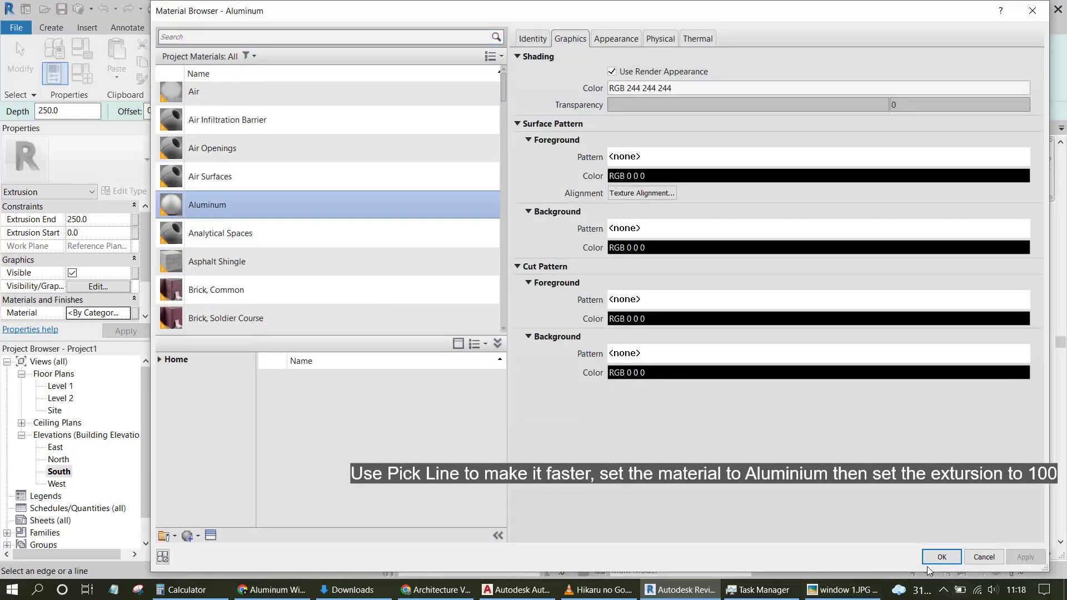
left_click(939, 557)
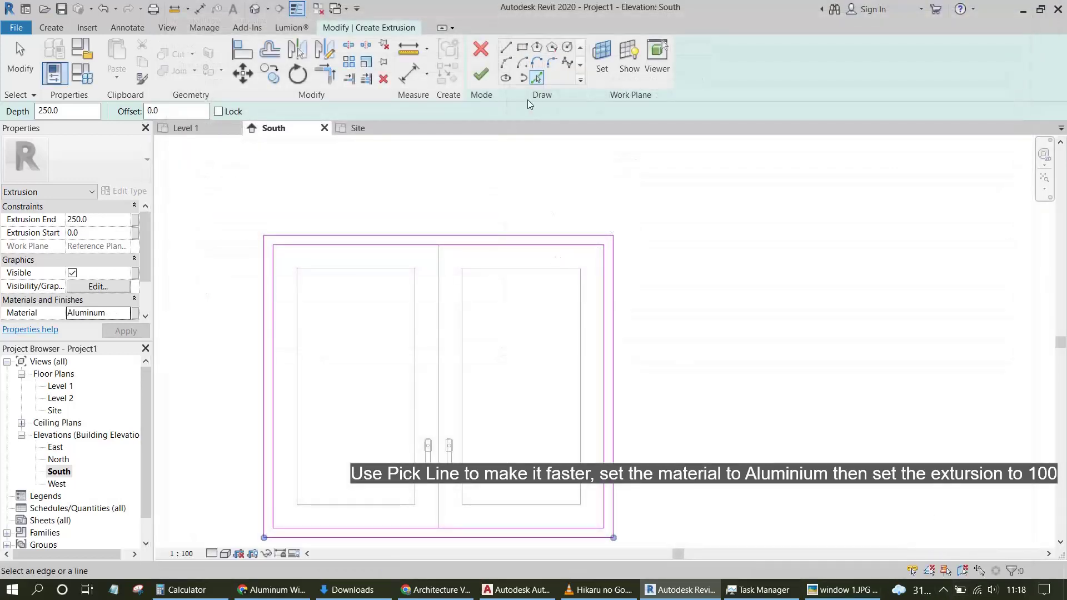
left_click(101, 222)
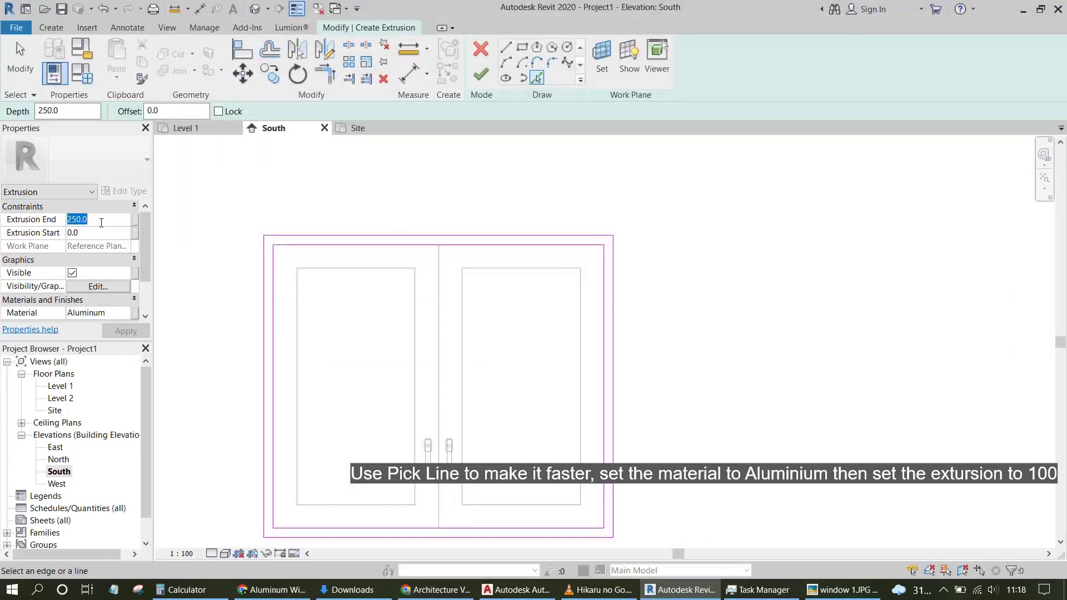
type("100")
key("Return")
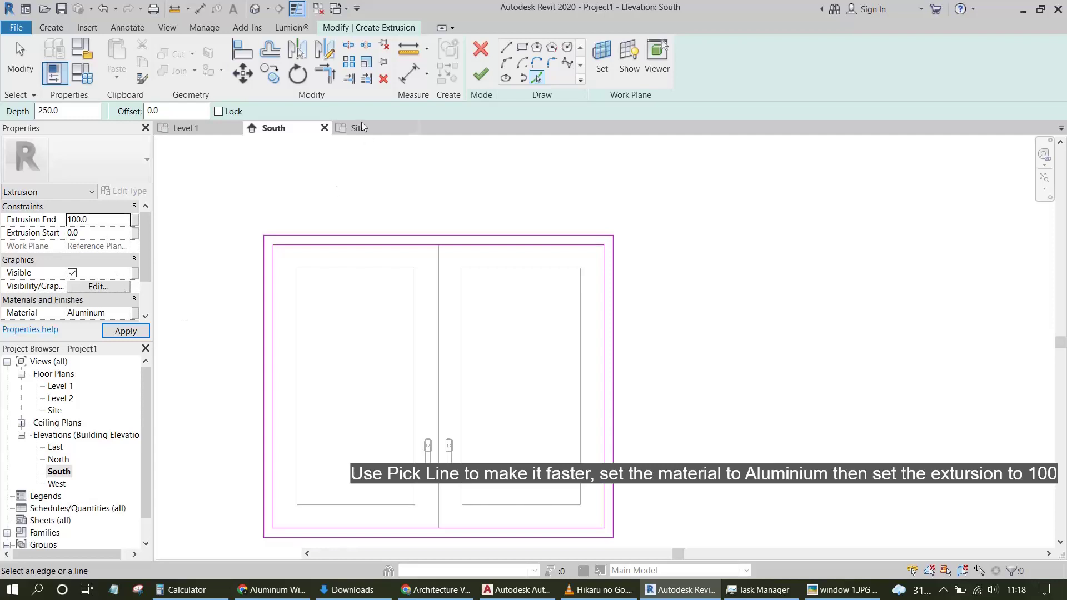
left_click(479, 76)
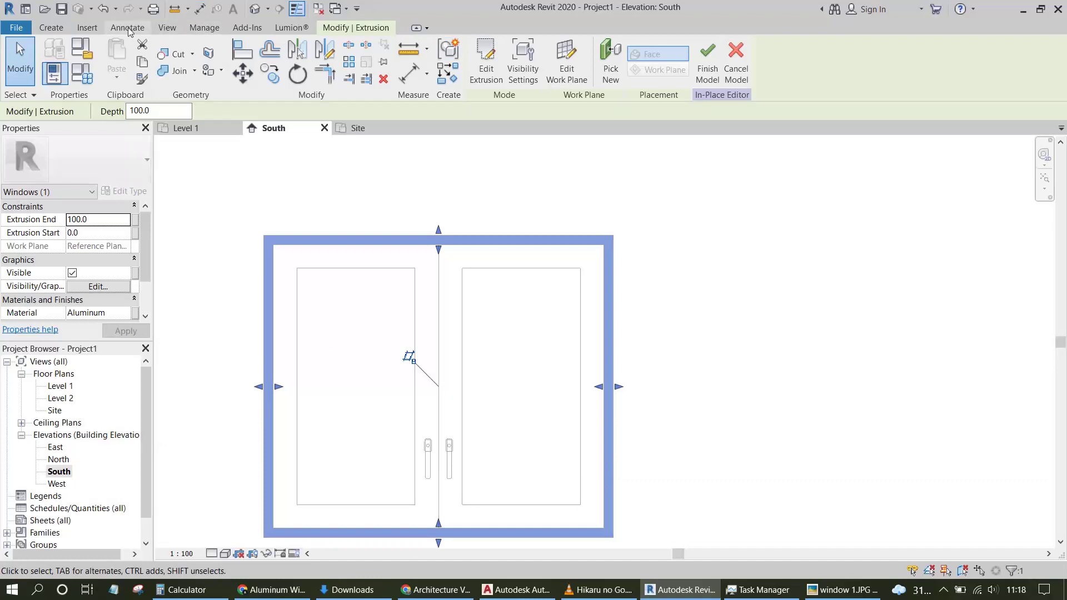
Open the default 3D view and display the frame shaded.
left_click(168, 29)
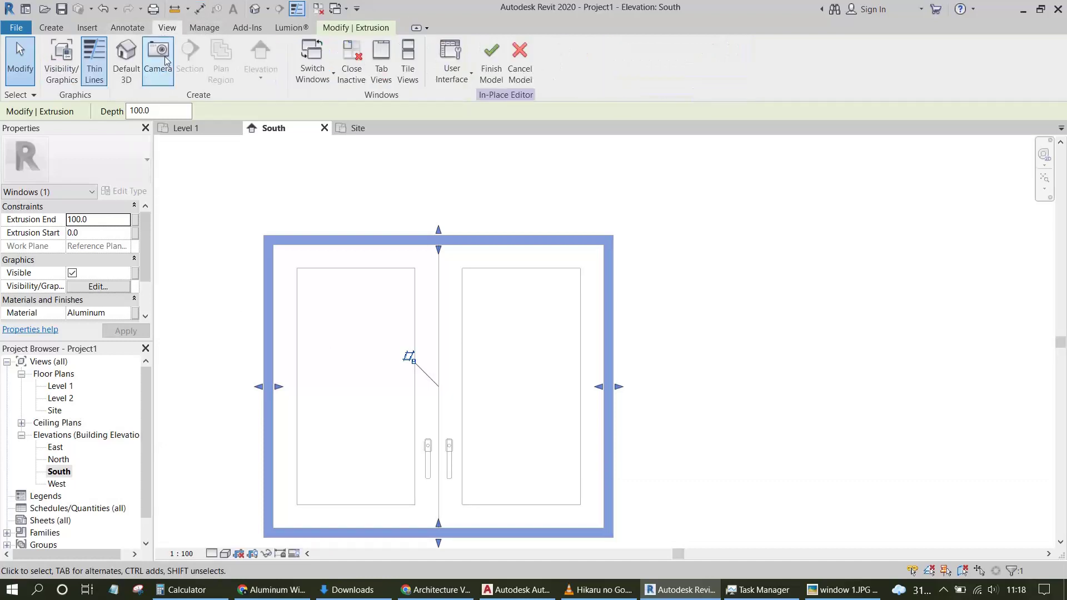
left_click(120, 59)
scroll(633, 359, "up", 1)
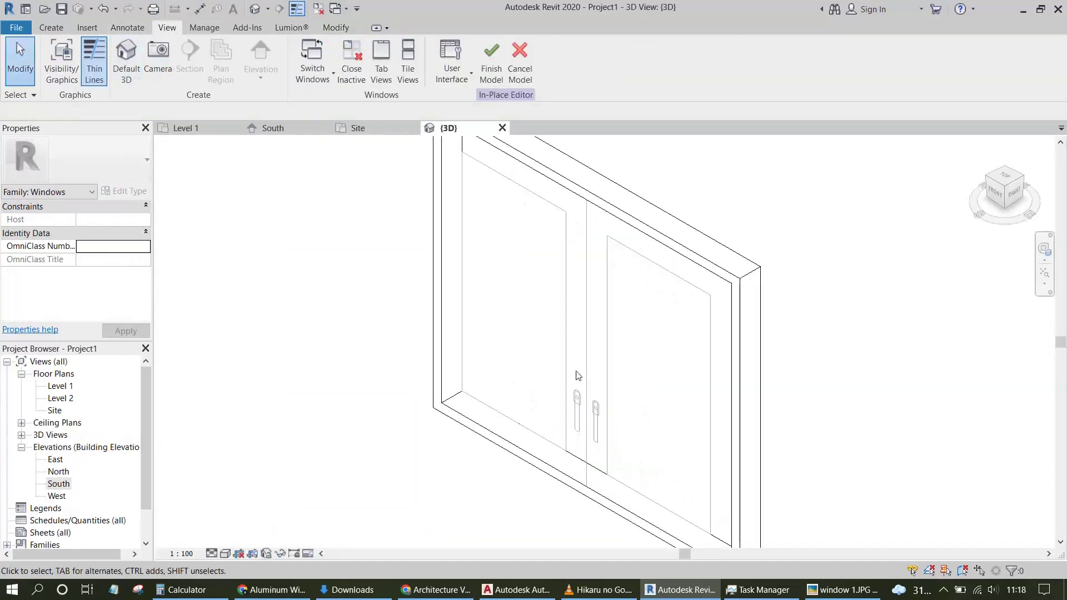
left_click(226, 553)
left_click(241, 496)
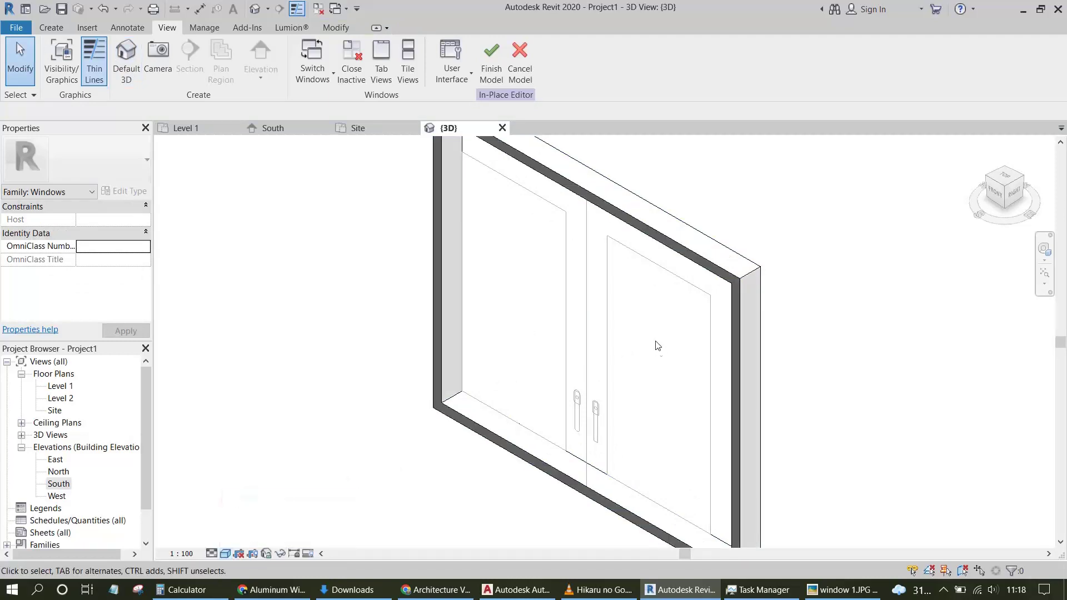
Try Consistent Colors and Hidden Line styles, then reopen the South elevation.
scroll(657, 345, "down", 2)
left_click(226, 554)
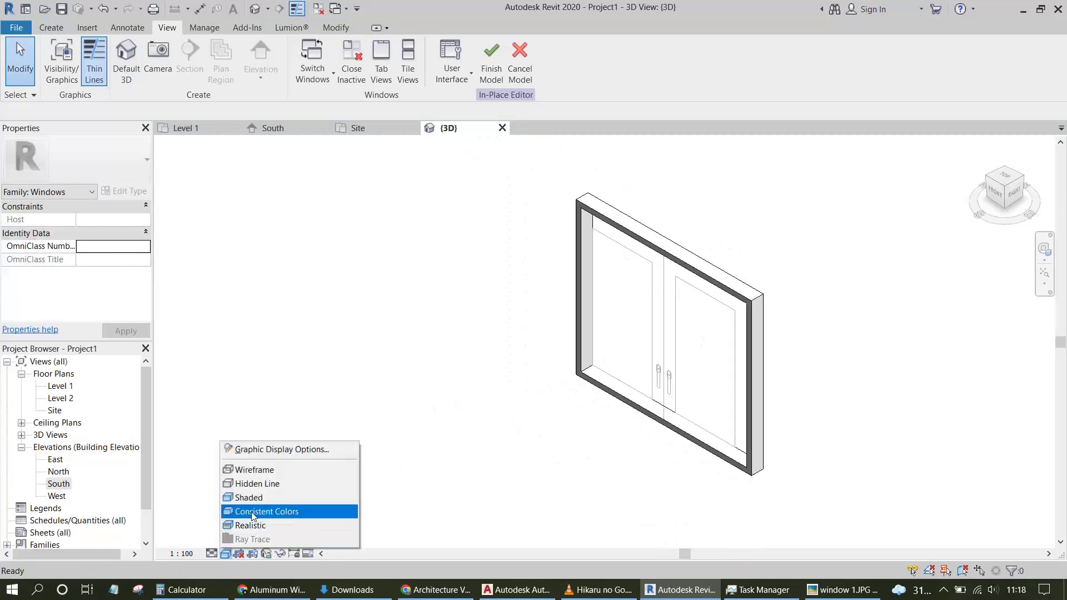
left_click(253, 514)
left_click(224, 553)
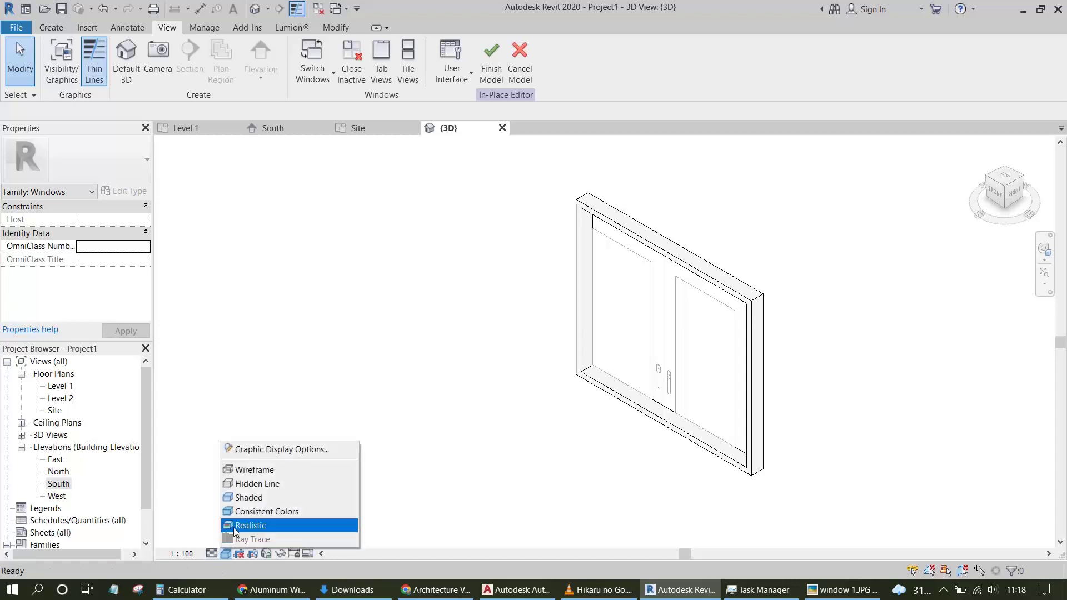
left_click(244, 498)
scroll(772, 289, "up", 2)
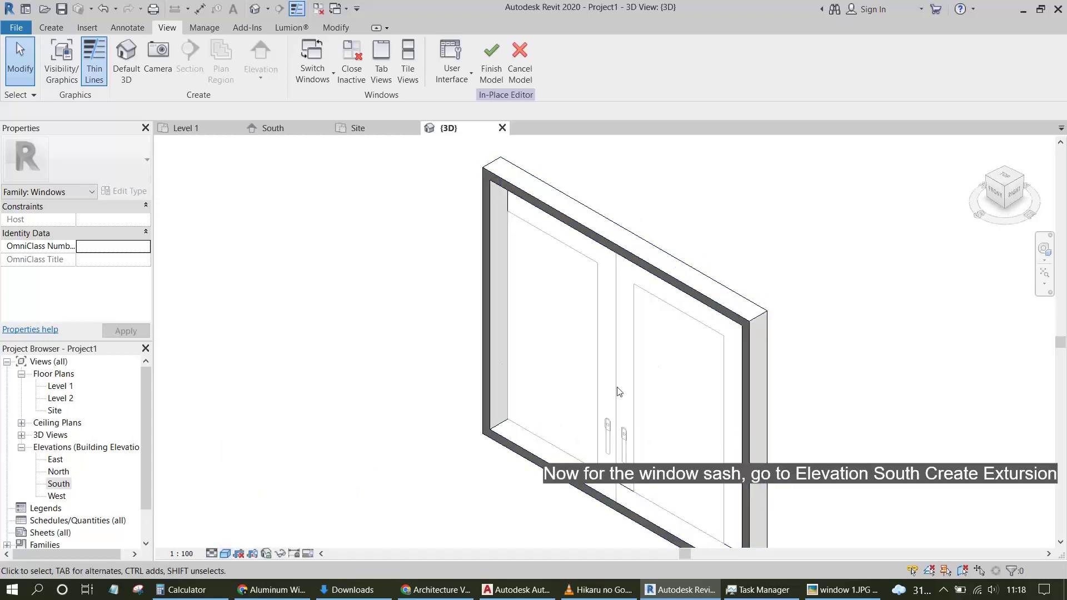
double_click(59, 484)
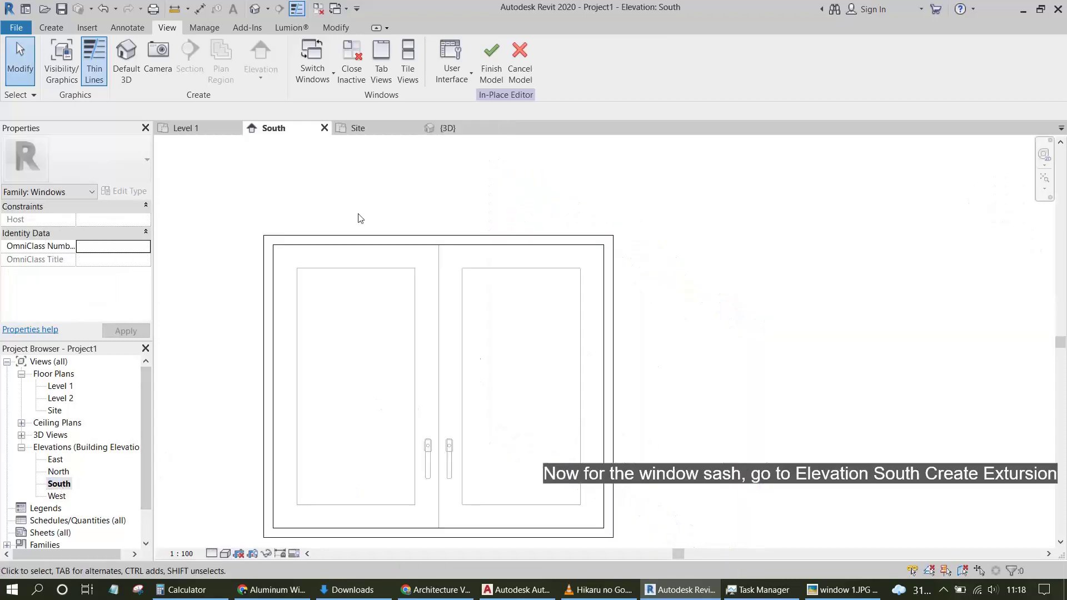
Start a new extrusion on the windows reference plane for the sash.
left_click(51, 28)
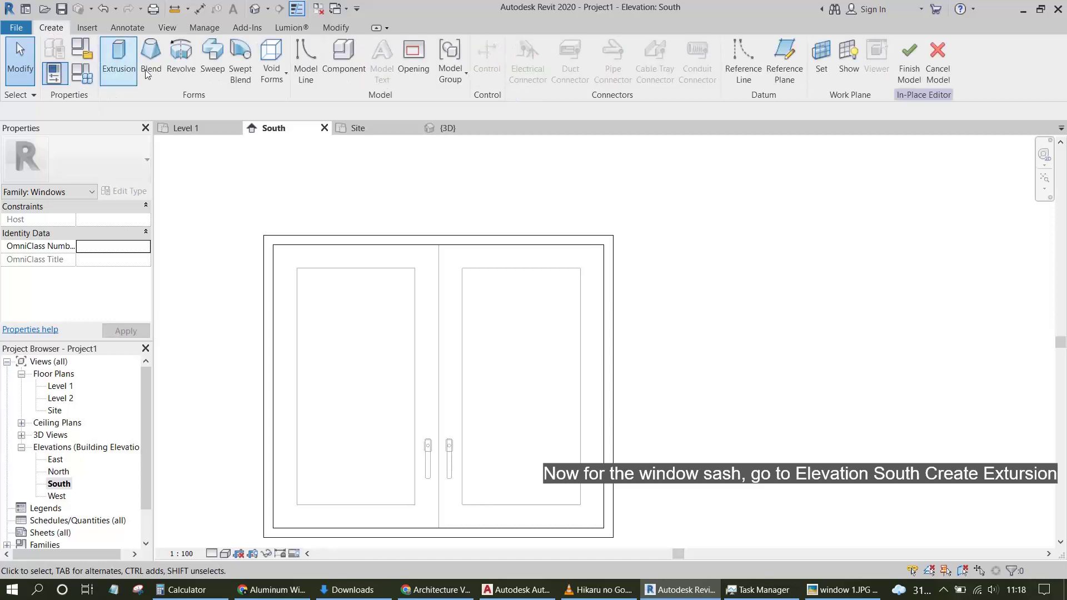
left_click(123, 69)
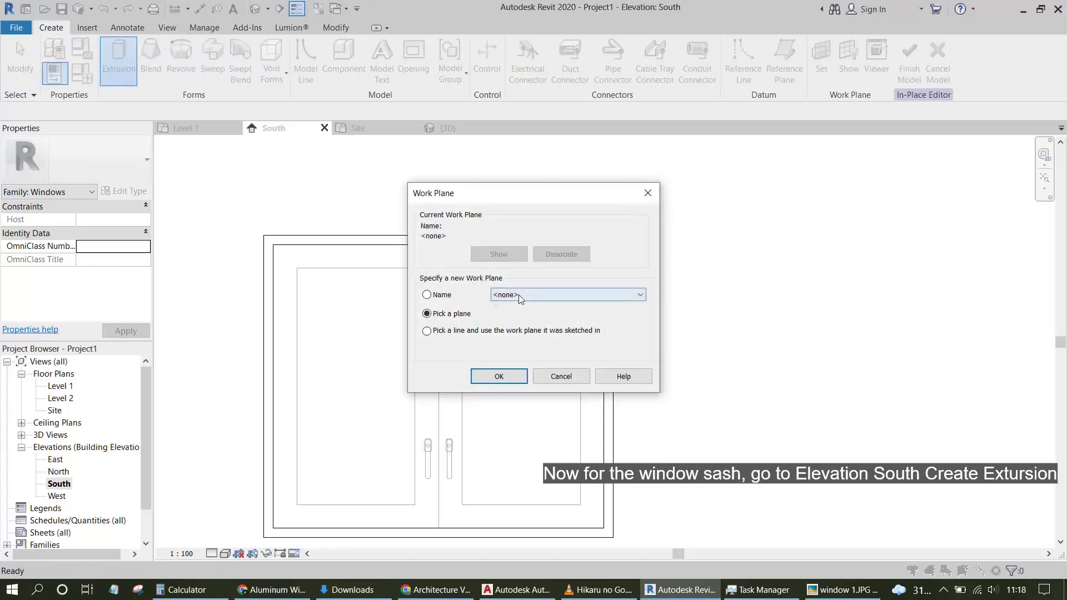
left_click(518, 295)
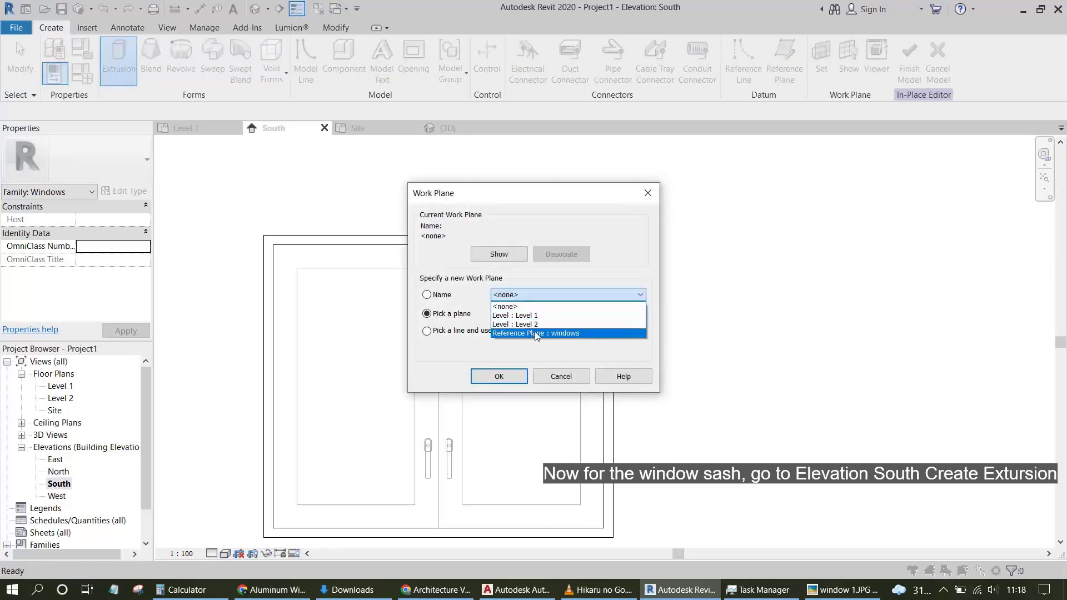
left_click(537, 334)
left_click(496, 377)
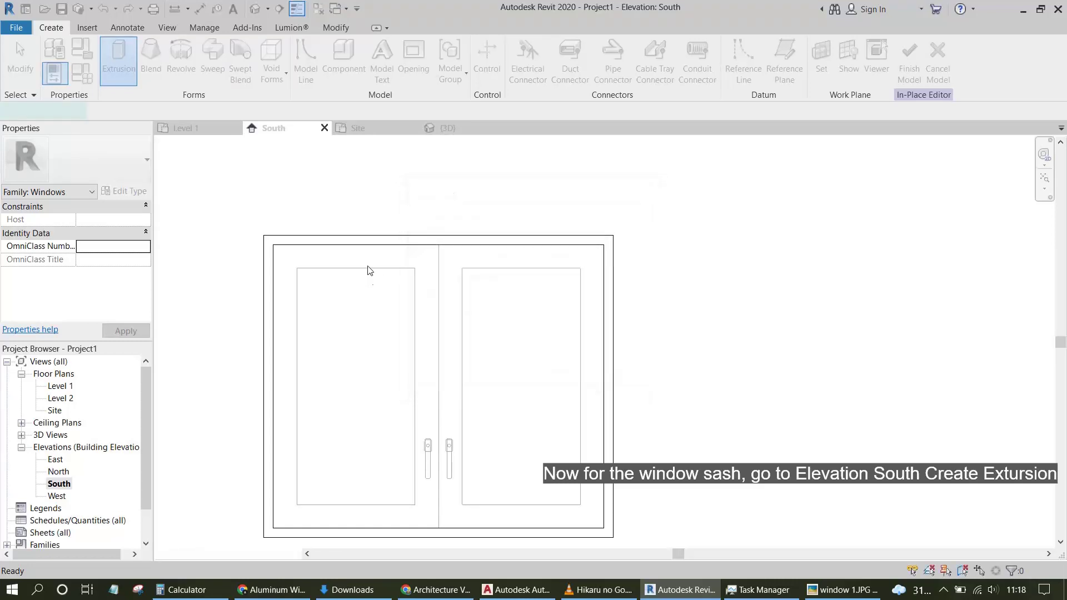
Pick the left opening, mullion and inner frame edges as the sash outline.
left_click(537, 78)
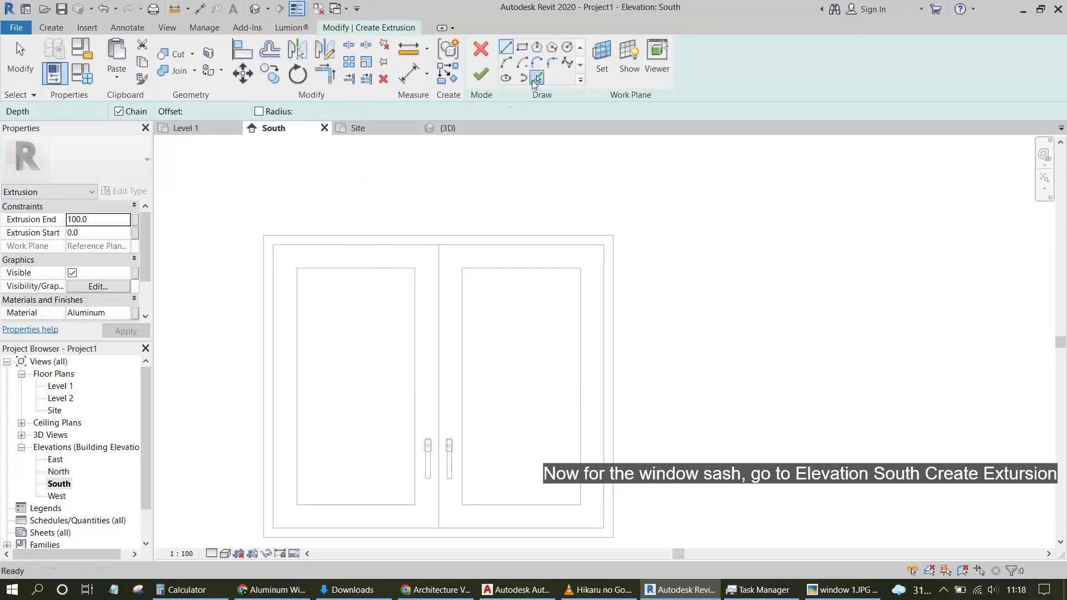
left_click(353, 269)
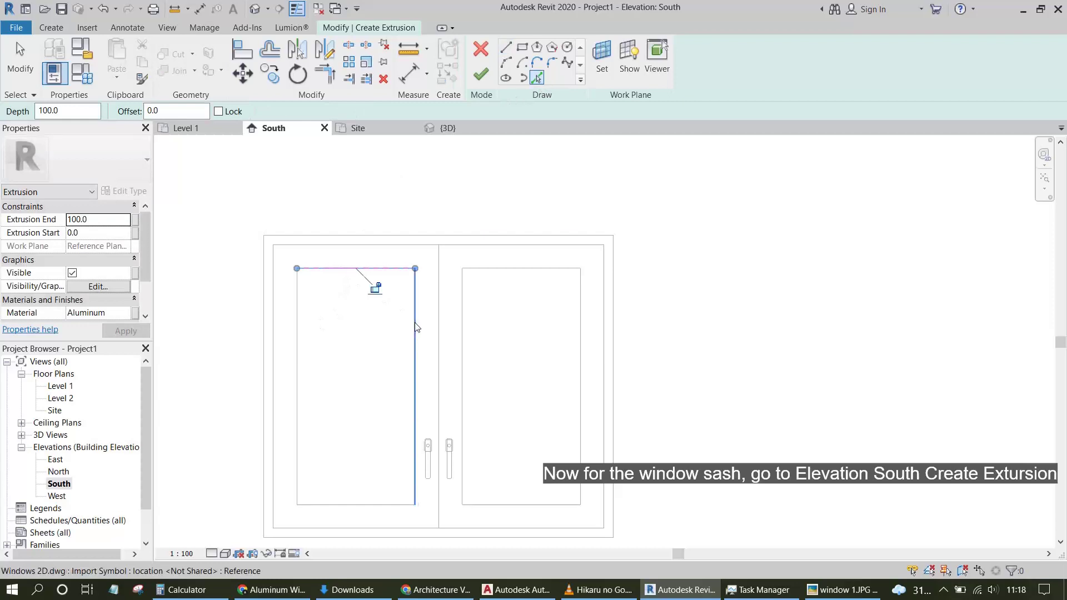
left_click(415, 323)
left_click(350, 504)
left_click(298, 464)
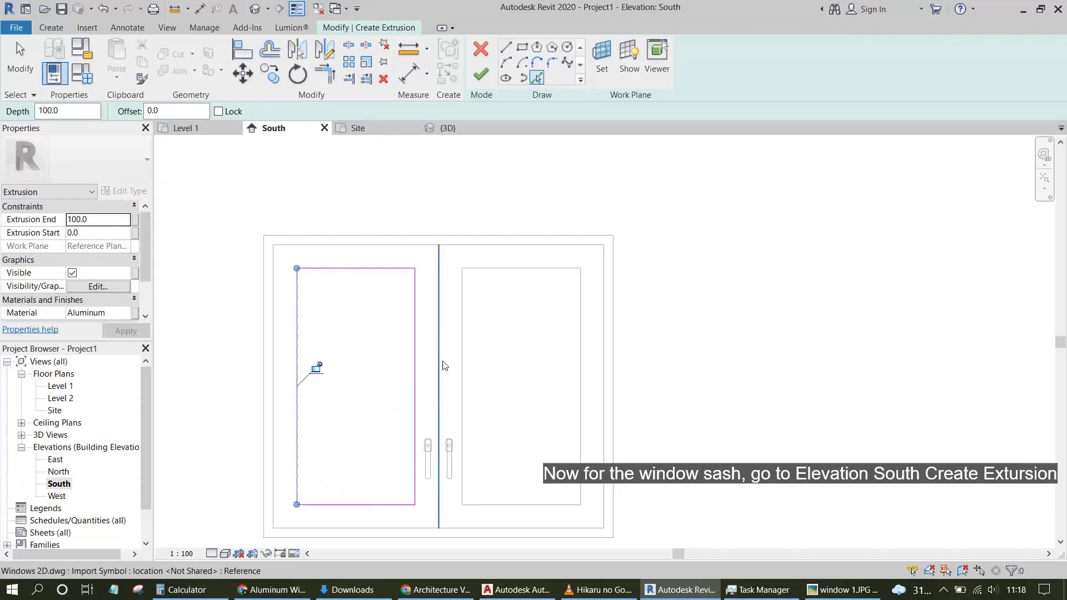
left_click(443, 365)
left_click(389, 248)
left_click(273, 327)
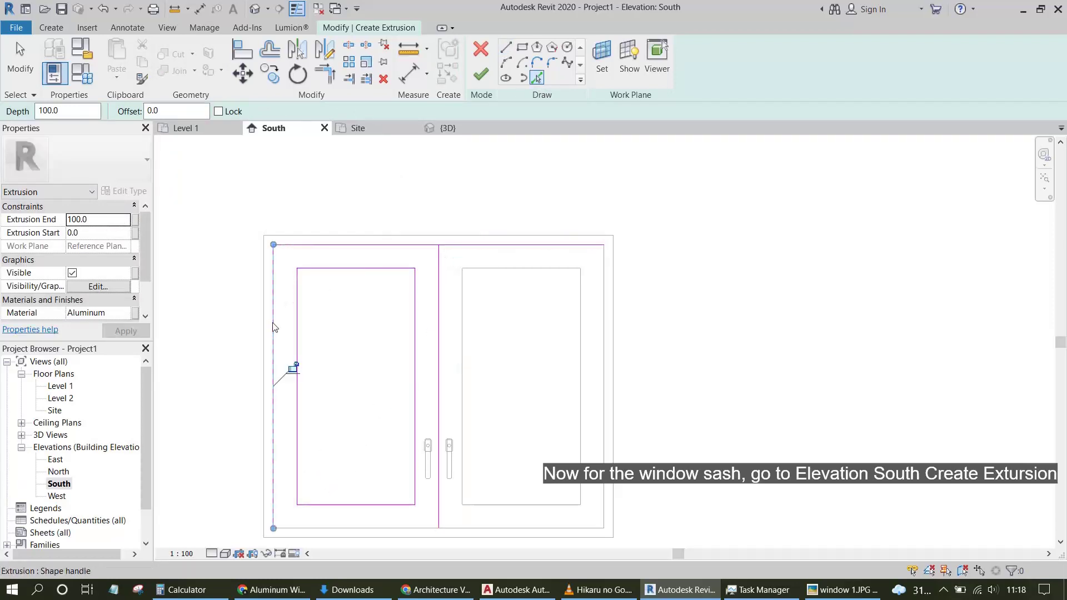
left_click(389, 528)
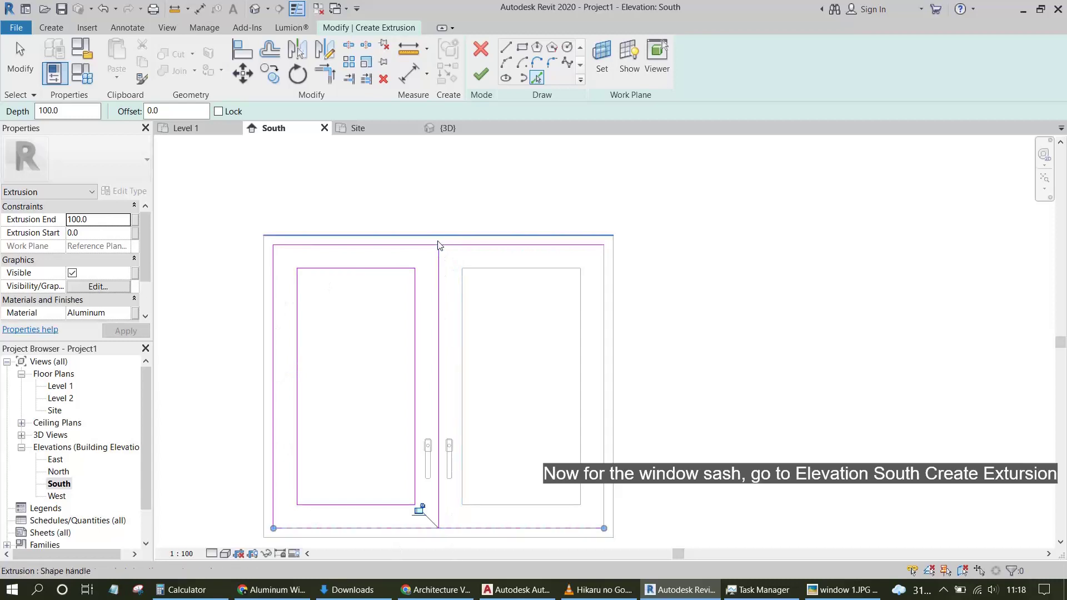
Trim the top and bottom lines at the mullion, set extrusion end 40, and finish.
left_click(332, 78)
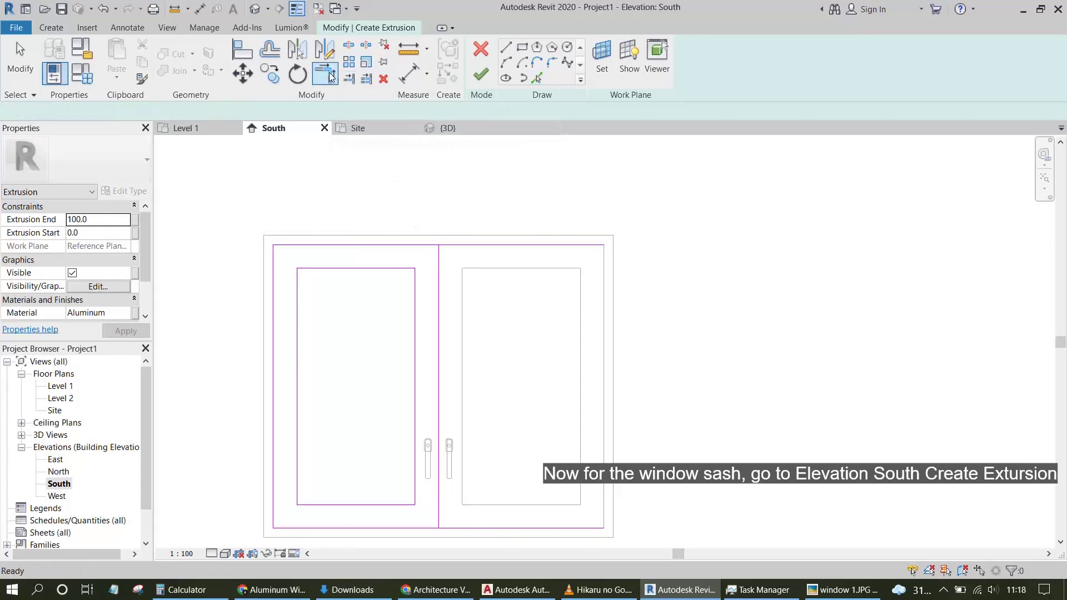
left_click(438, 295)
left_click(412, 245)
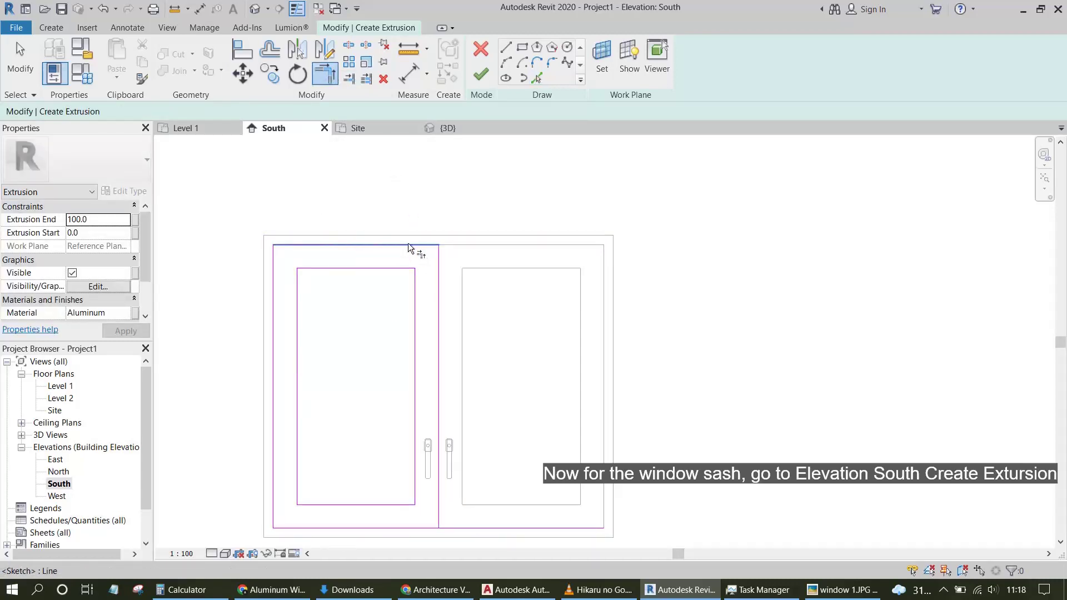
left_click(439, 388)
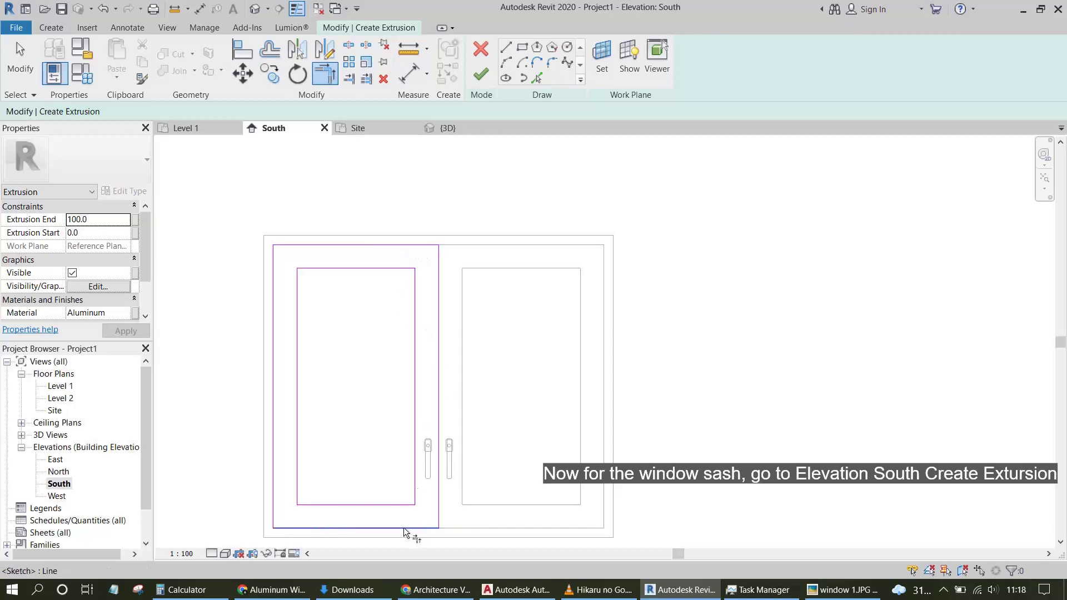
left_click(404, 529)
left_click(106, 221)
type("40")
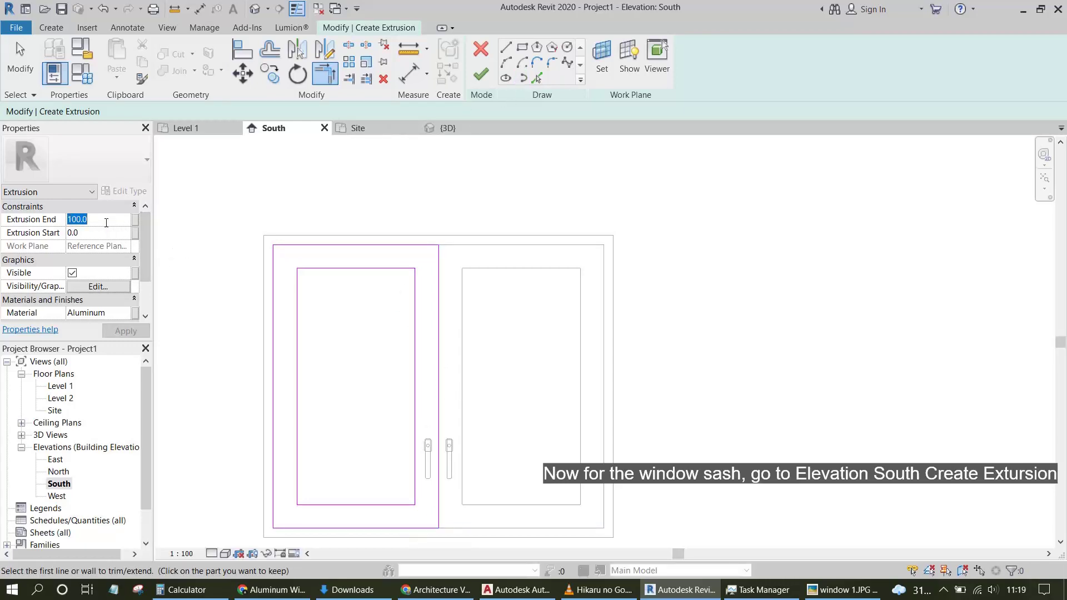
left_click(481, 74)
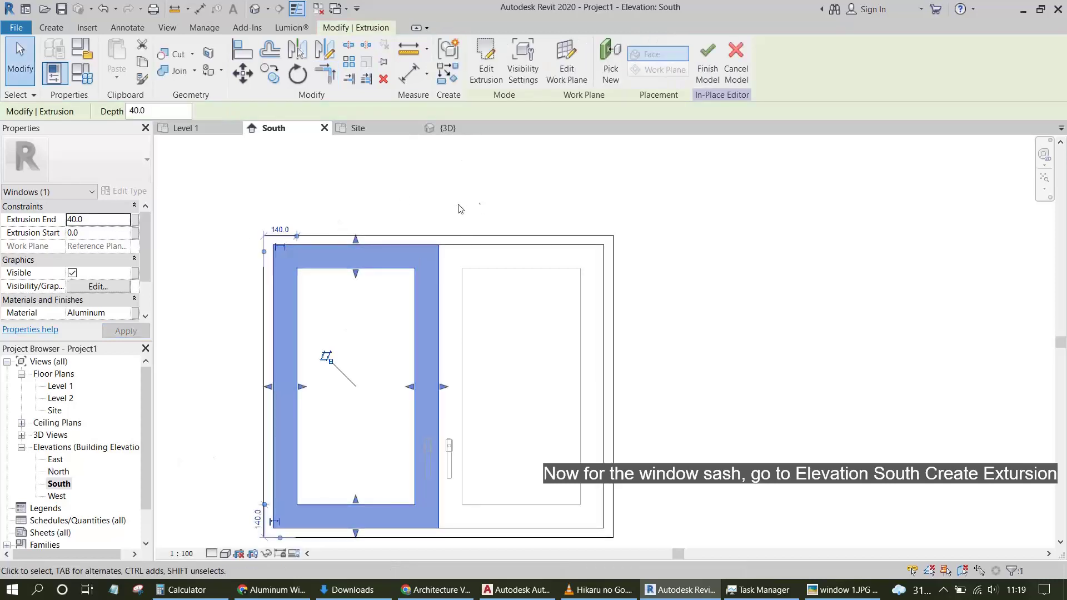
left_click(677, 355)
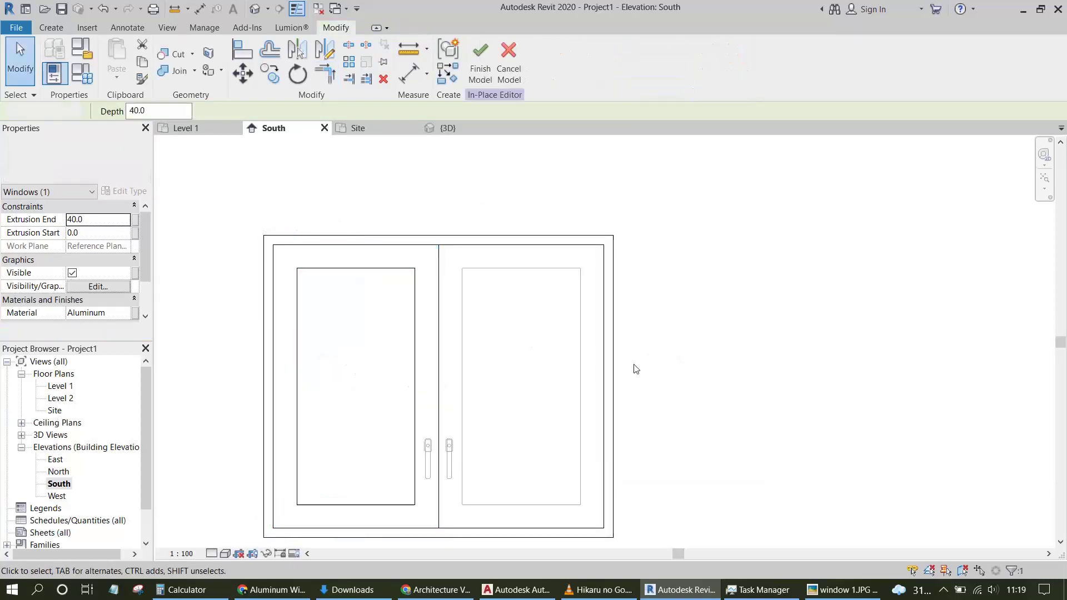
Open the Site plan and switch it to wireframe display.
double_click(55, 412)
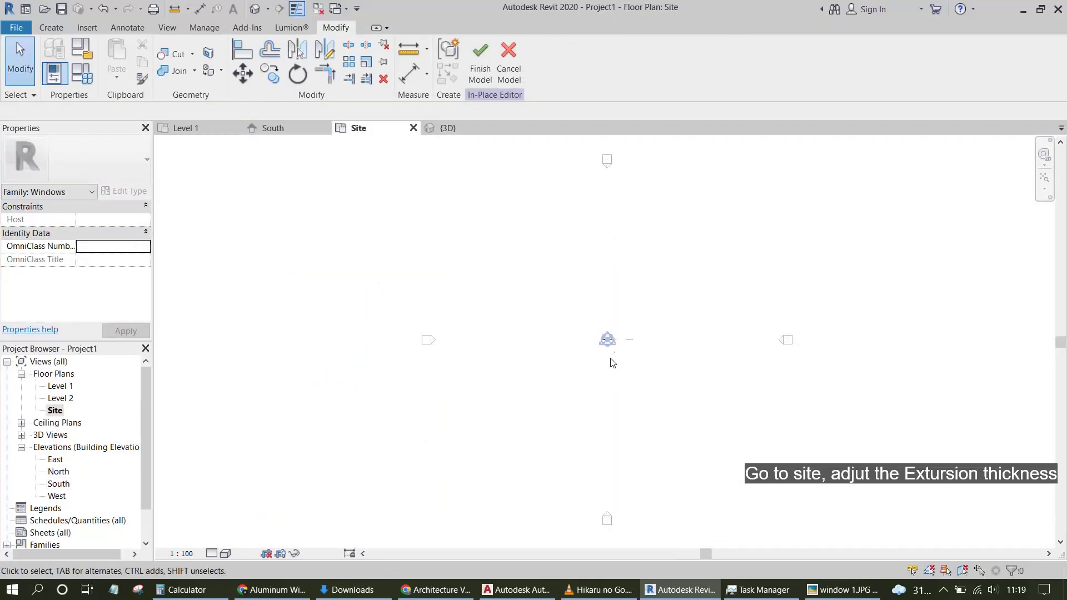
scroll(586, 350, "up", 5)
scroll(598, 362, "up", 3)
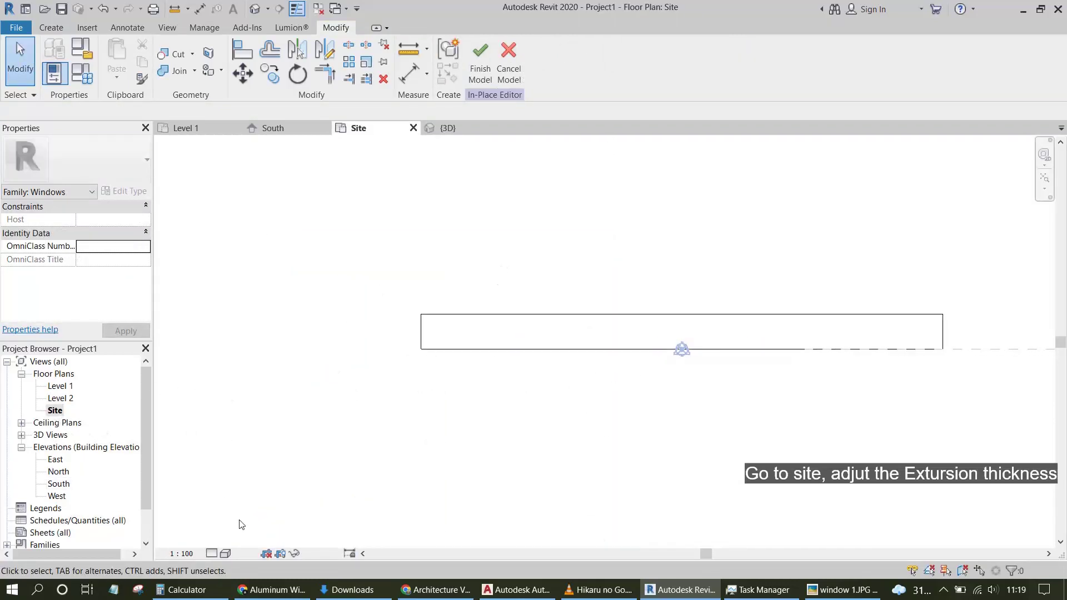
left_click(227, 554)
left_click(255, 468)
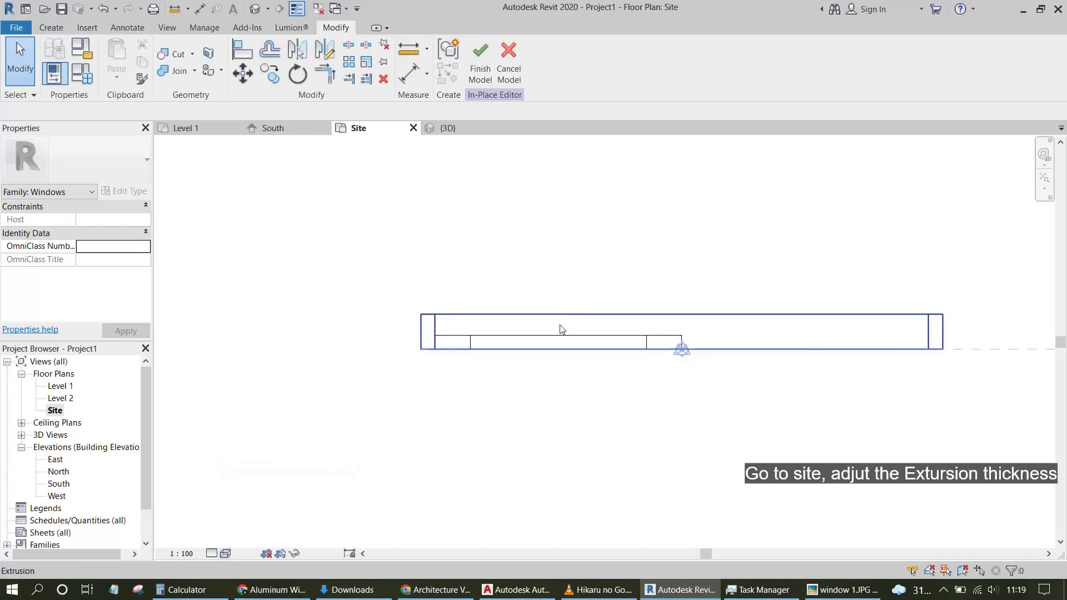
Drag the sash faces and edit its extrusion end to about 55, within the frame depth.
left_click(544, 340)
scroll(545, 339, "up", 1)
scroll(545, 337, "up", 1)
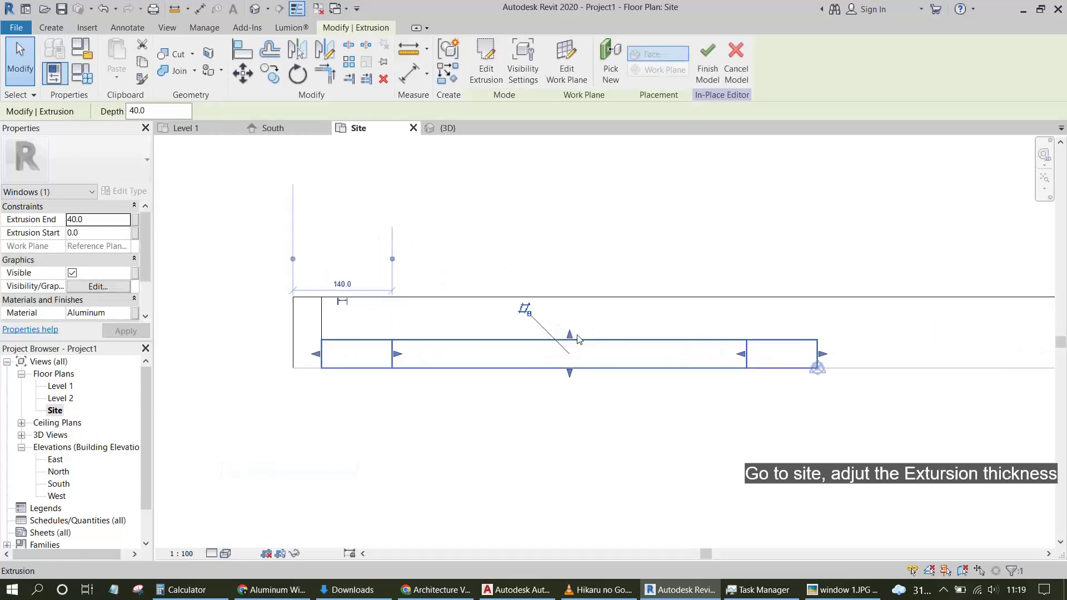
left_click_drag(569, 329, 569, 325)
left_click_drag(570, 373, 569, 329)
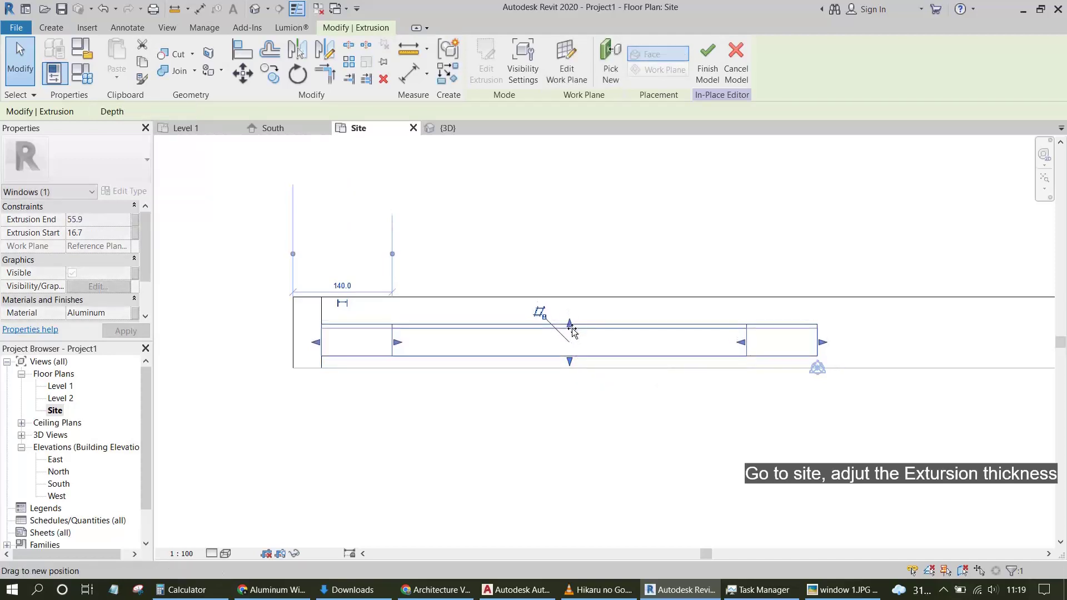
left_click(109, 221)
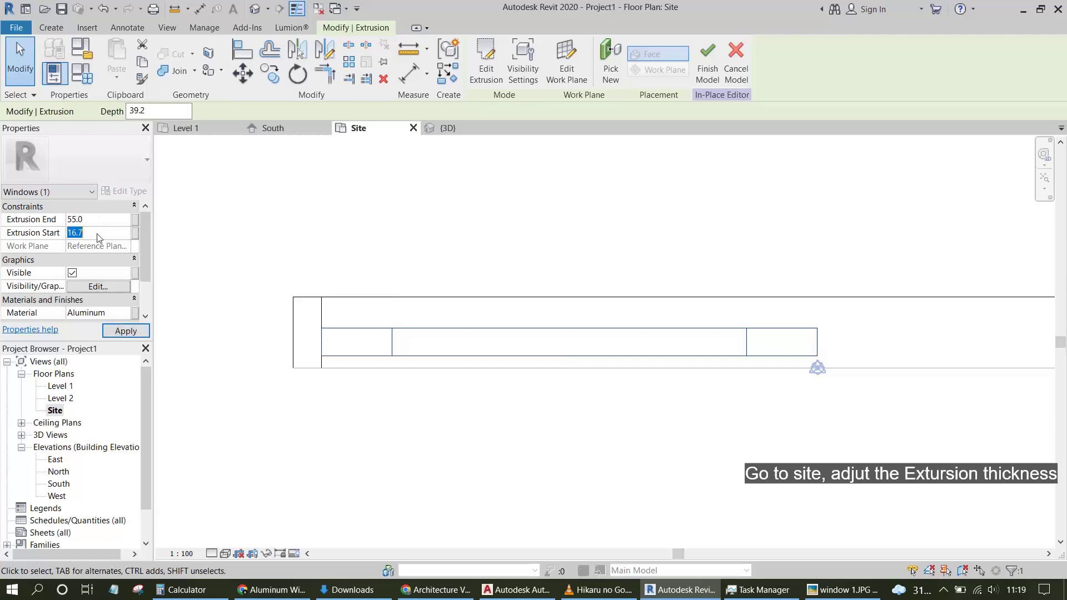
type("15")
left_click(327, 443)
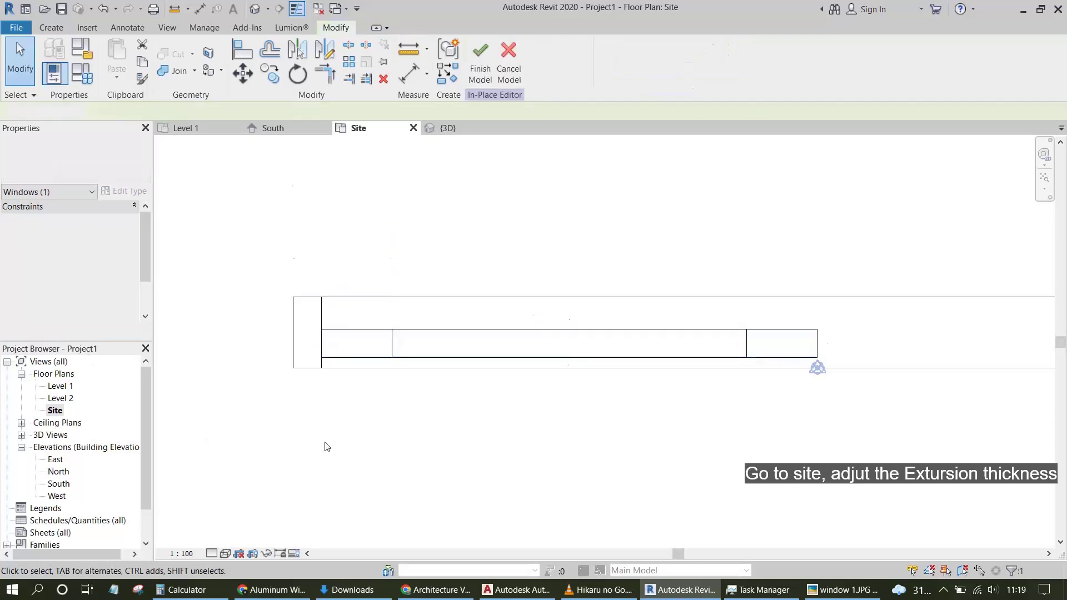
Reopen the South elevation, change its visual style, and select the left sash to check it.
double_click(58, 484)
scroll(486, 310, "down", 2)
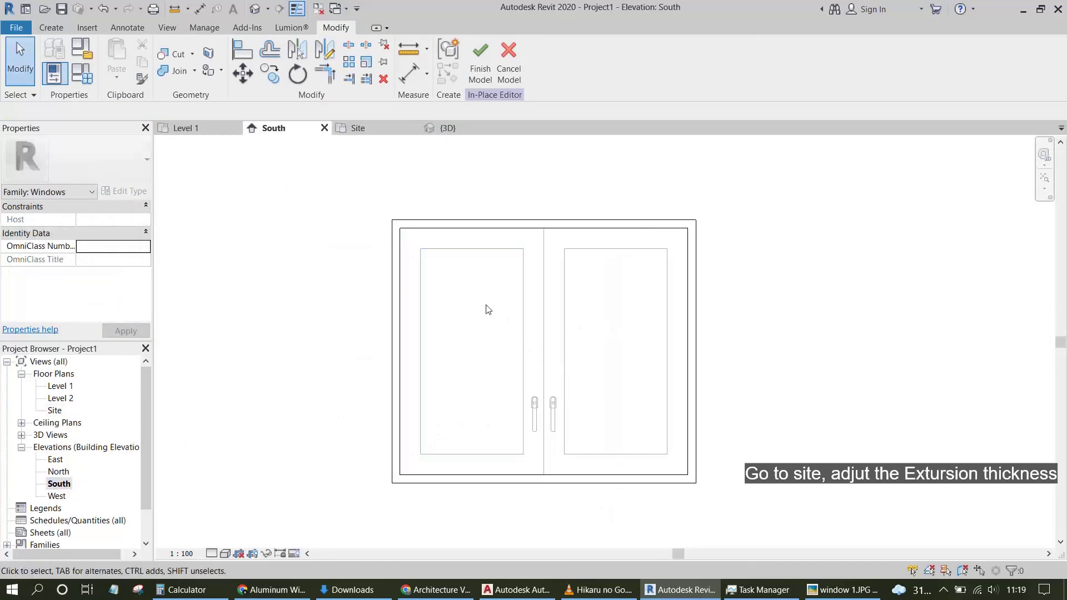
scroll(510, 326, "up", 2)
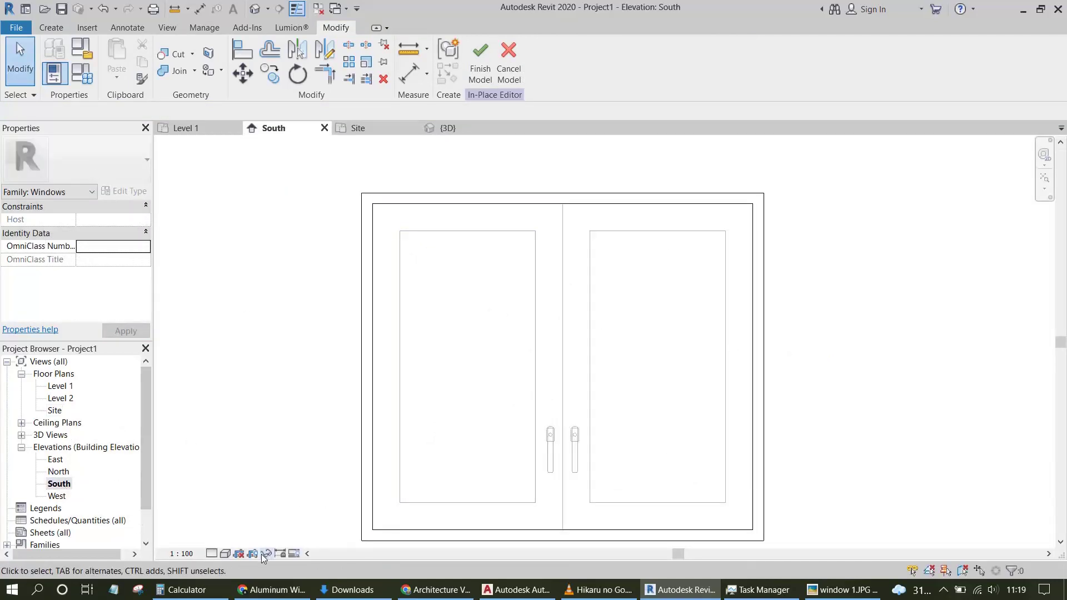
left_click(226, 554)
left_click(261, 497)
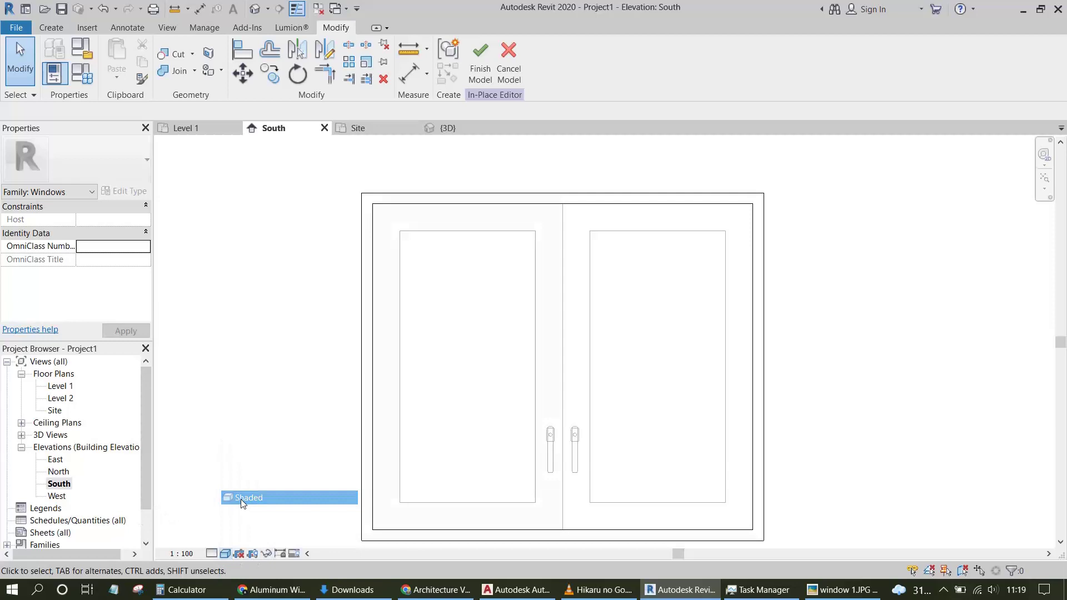
left_click(455, 233)
left_click(245, 312)
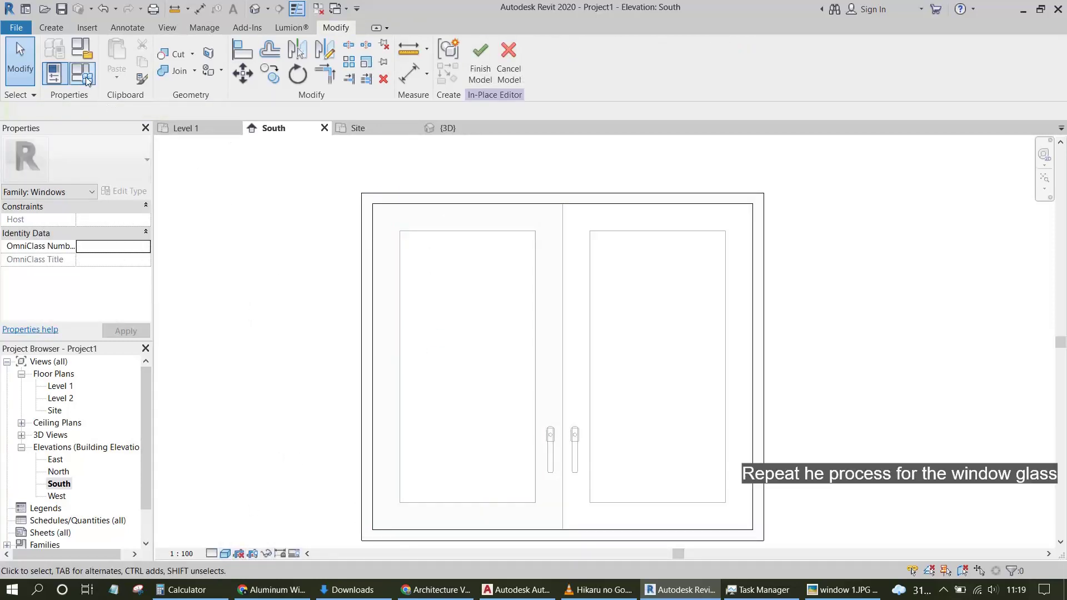
left_click(49, 28)
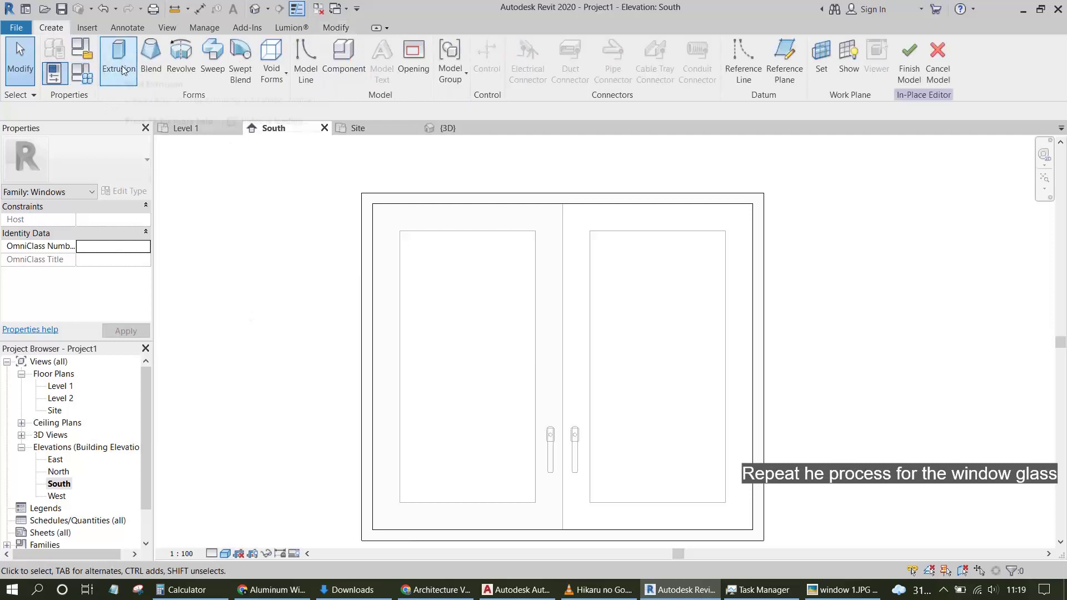
Sketch a rectangle over the left leaf opening on the windows work plane.
left_click(123, 70)
left_click(500, 296)
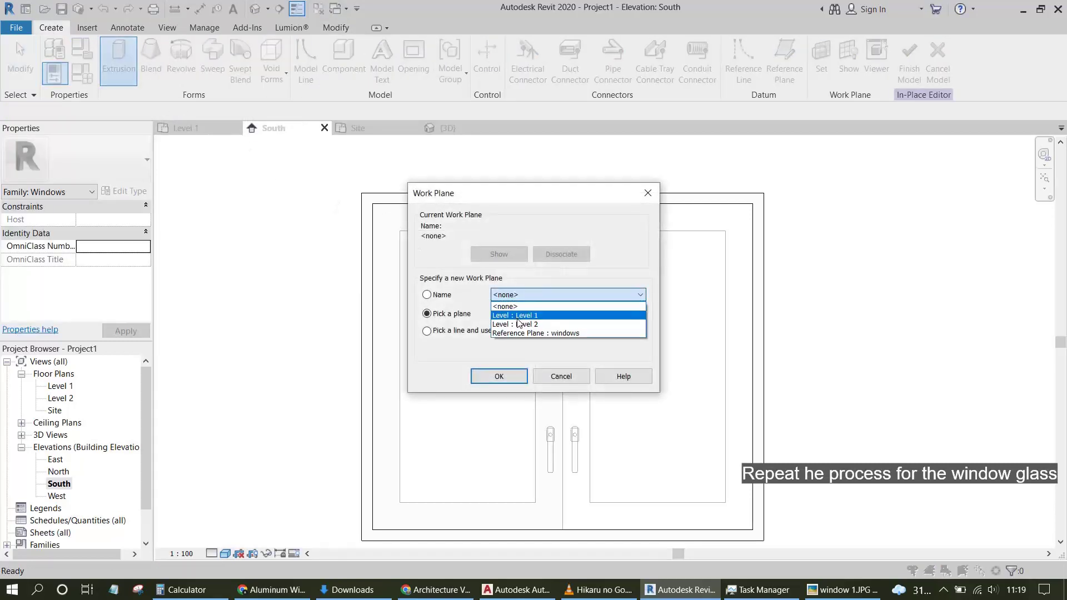
left_click(521, 333)
left_click(486, 376)
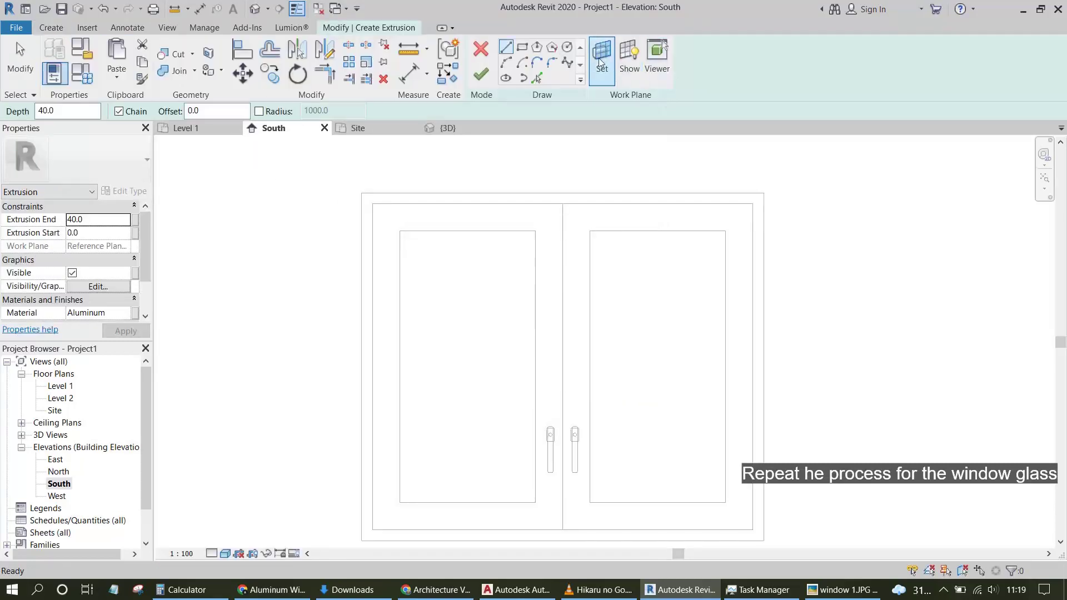
left_click(521, 47)
left_click(399, 230)
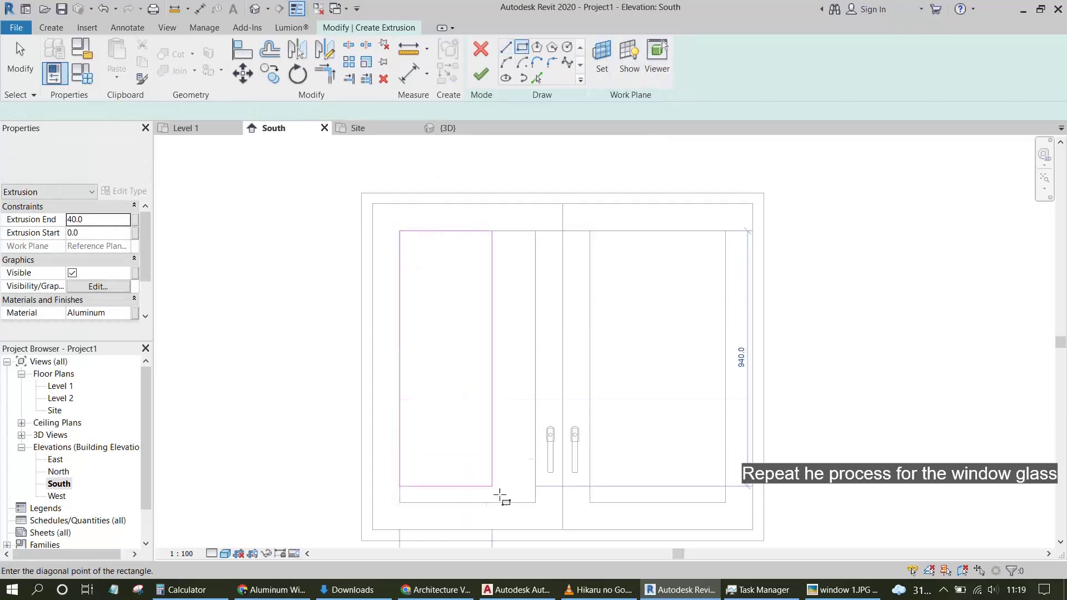
left_click(535, 503)
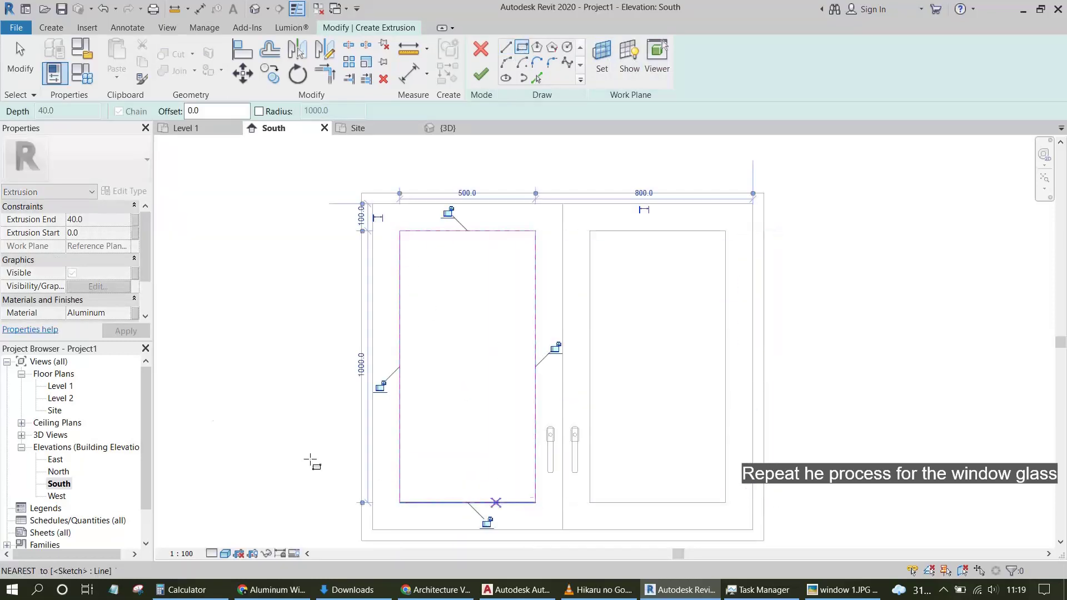
Set the pane to Glass, Clear Glazing with extrusion start 25 and end 30, and finish.
left_click(127, 314)
left_click(126, 314)
type("gla")
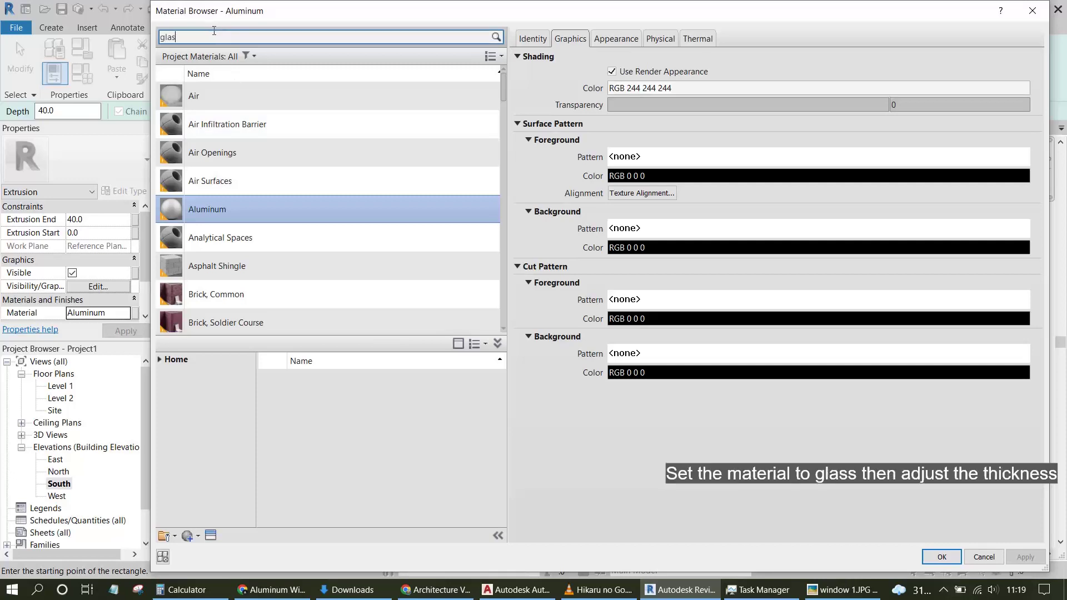
type("s")
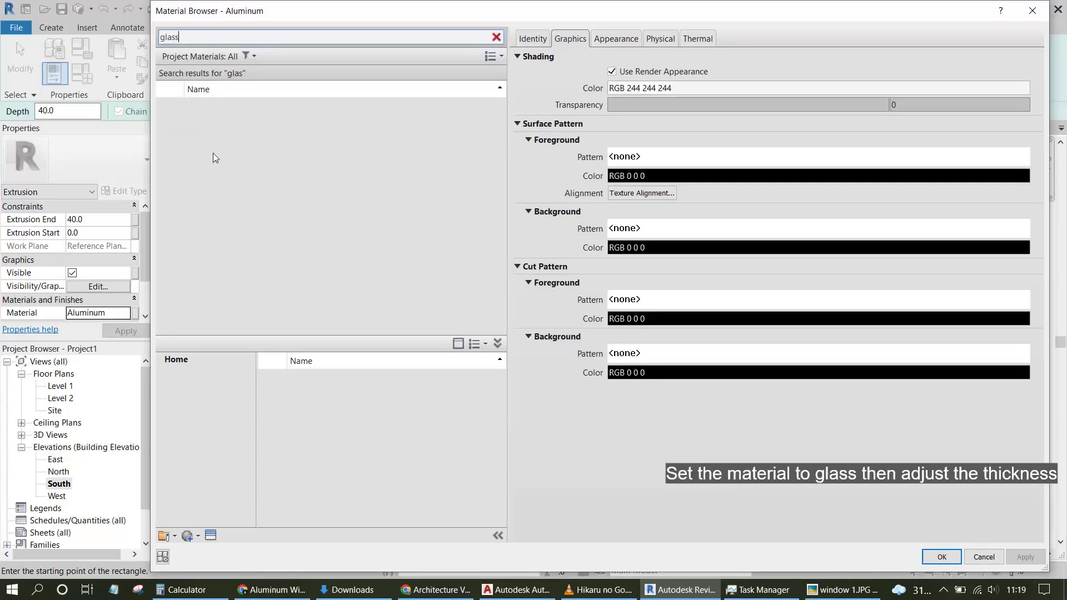
left_click(214, 169)
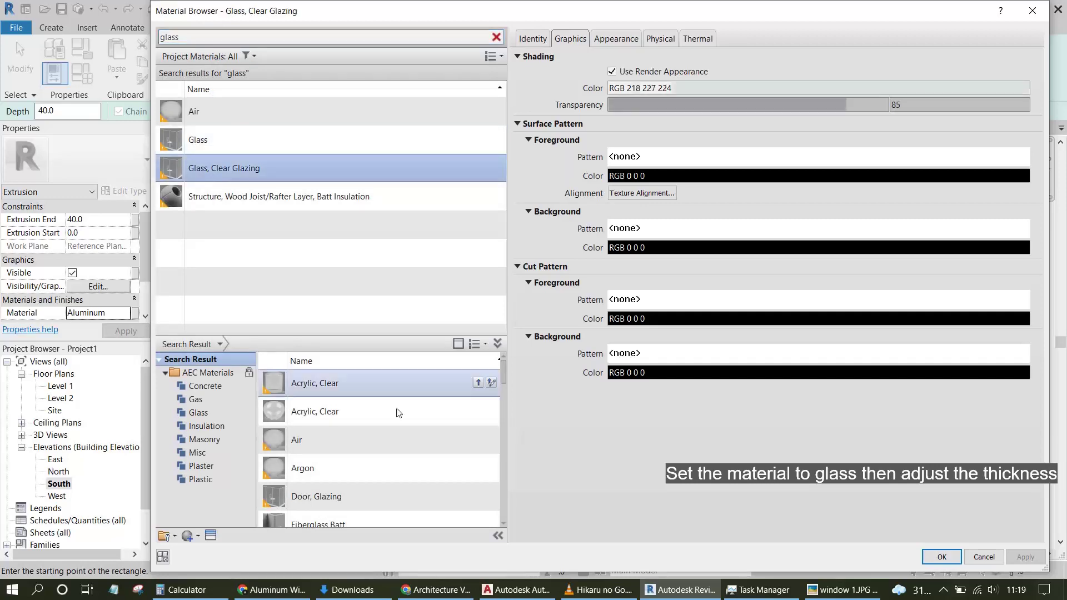
left_click(945, 562)
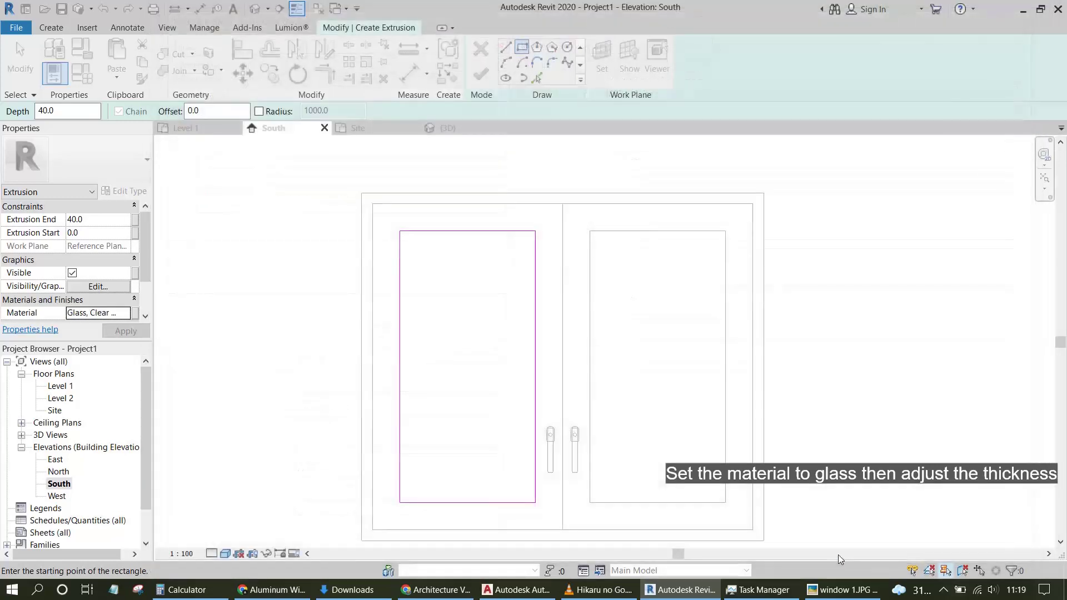
left_click(98, 222)
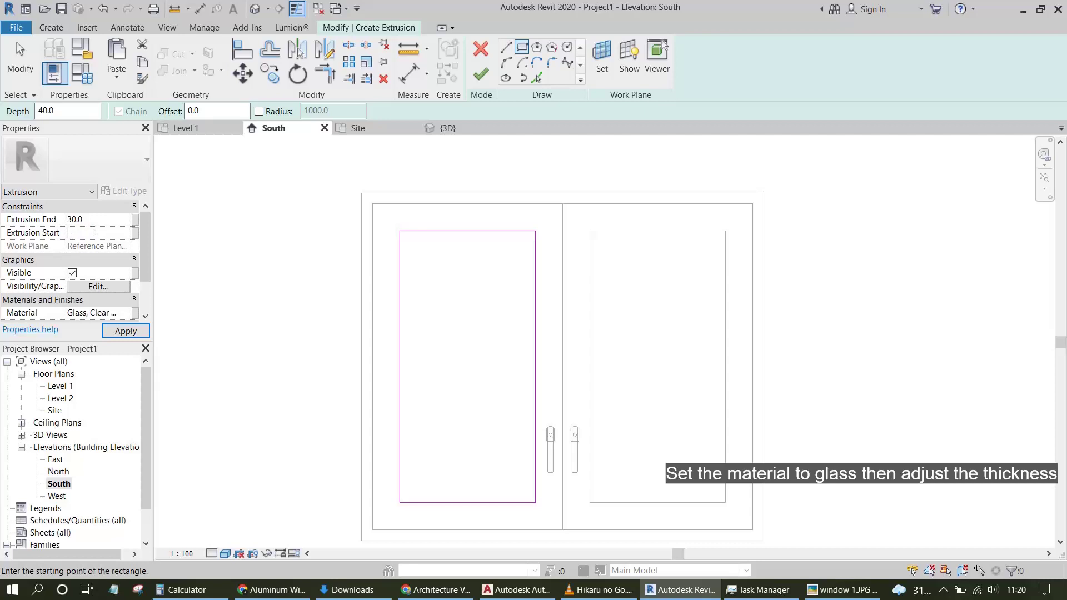
type("25")
left_click(112, 332)
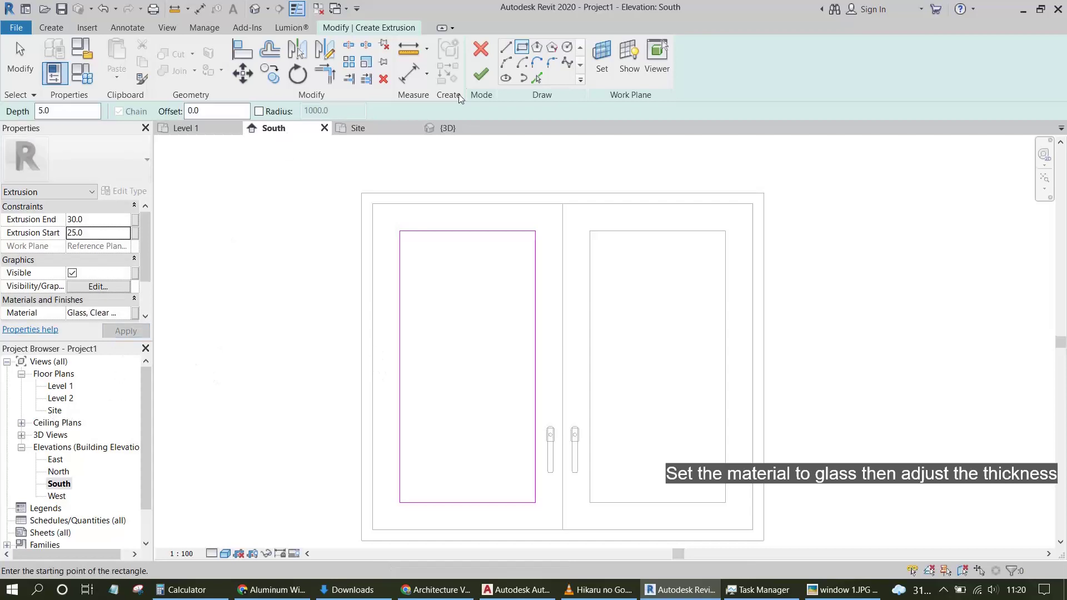
left_click(481, 74)
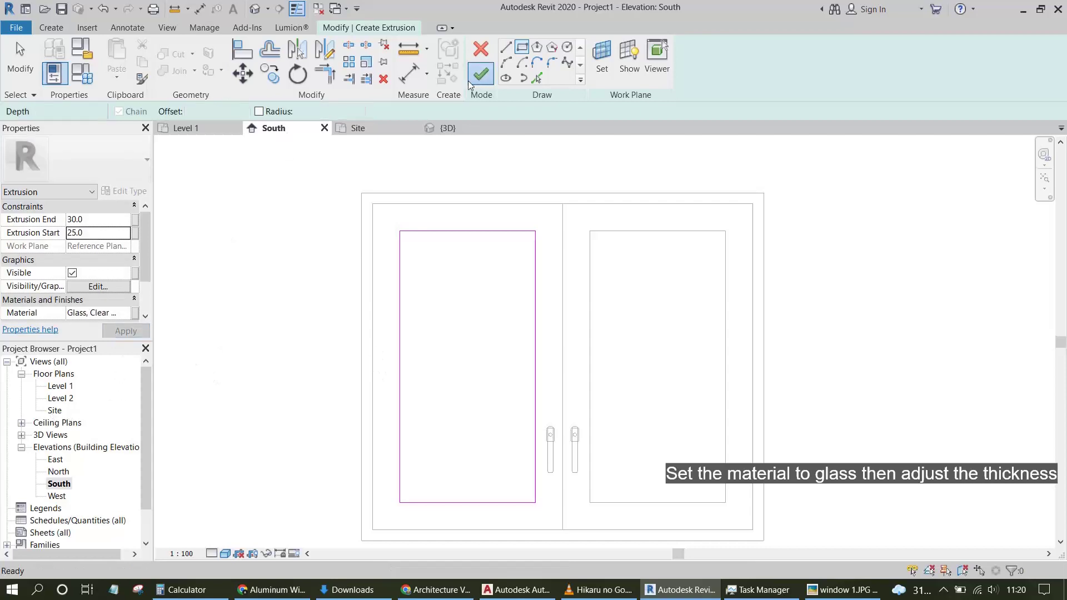
Check the glass pane in the Site plan, then return to the South elevation.
double_click(57, 411)
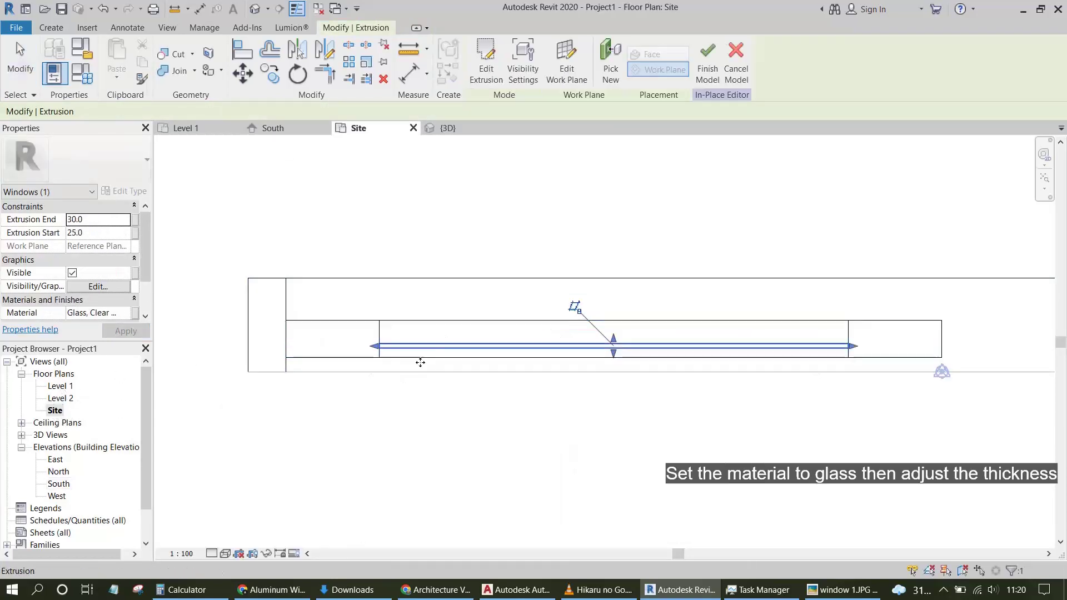
scroll(428, 364, "down", 3)
left_click(417, 246)
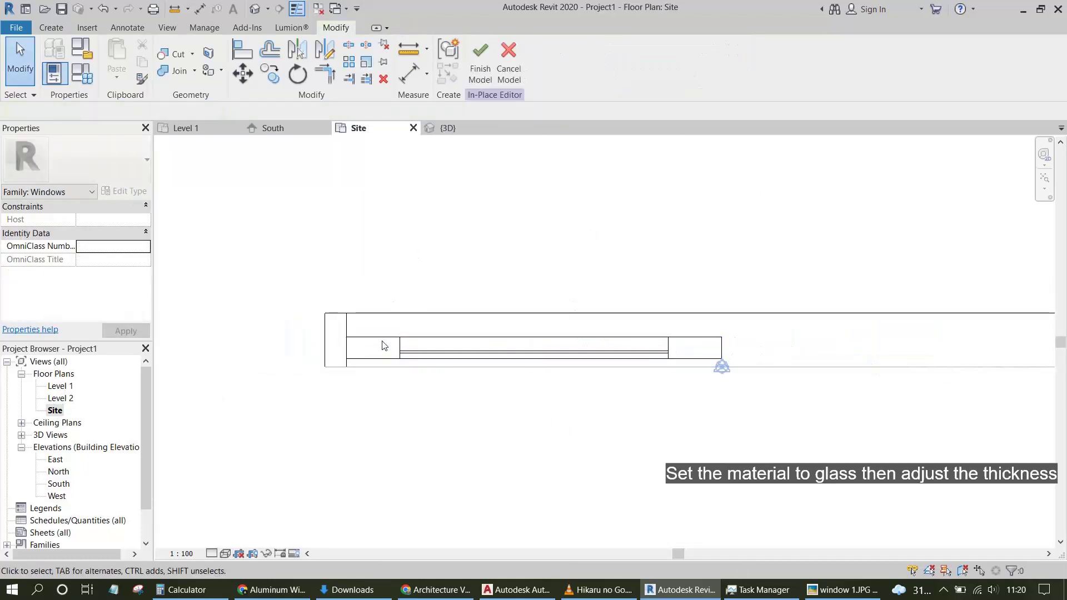
scroll(401, 355, "up", 2)
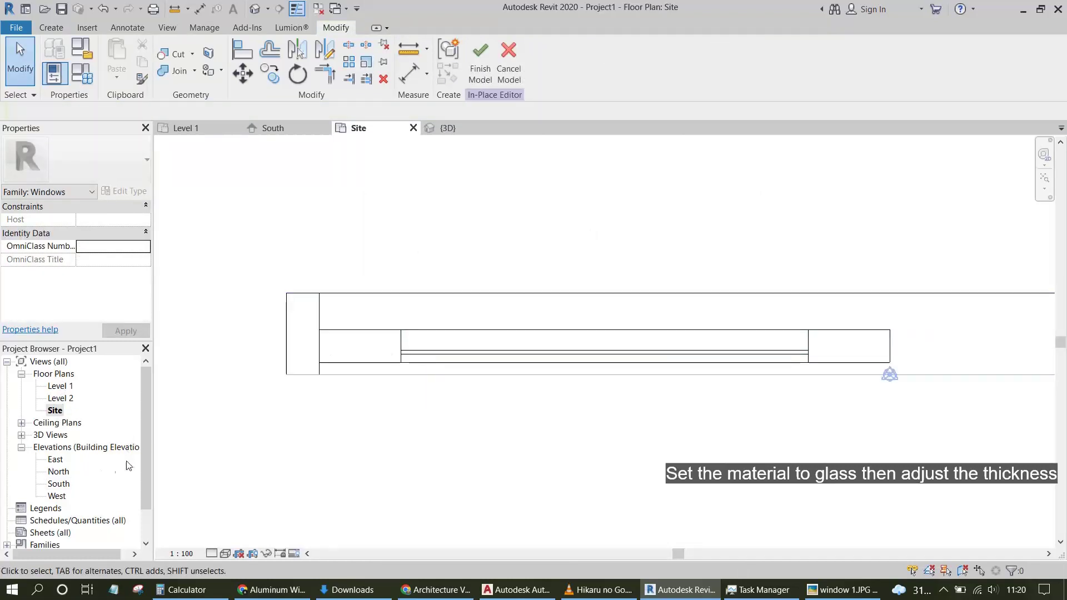
double_click(58, 484)
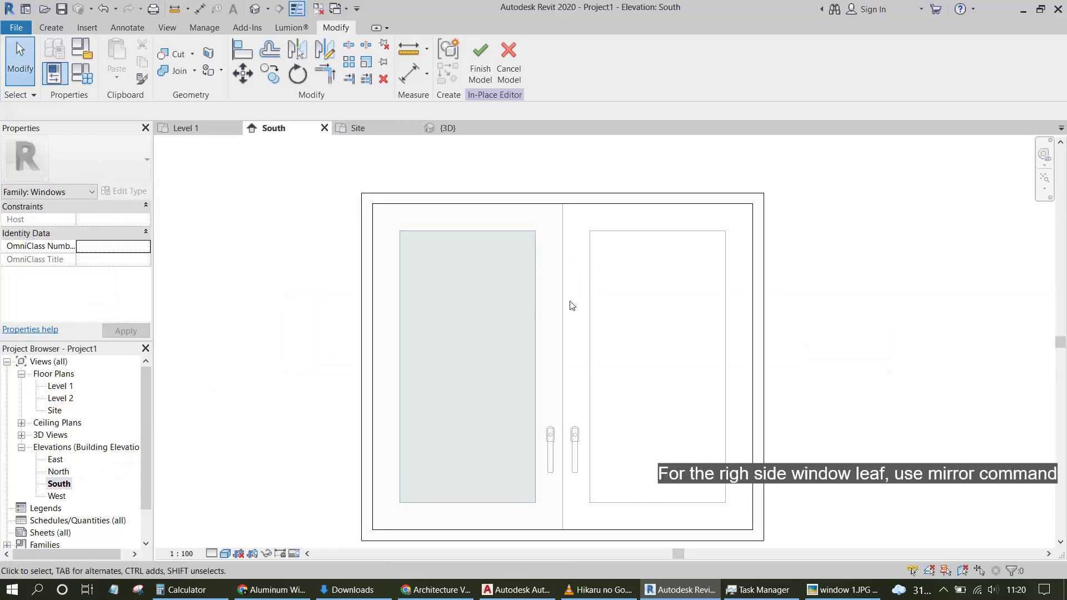
Mirror the left sash and glass about the leaves' vertical meeting line.
left_click_drag(332, 162, 576, 542)
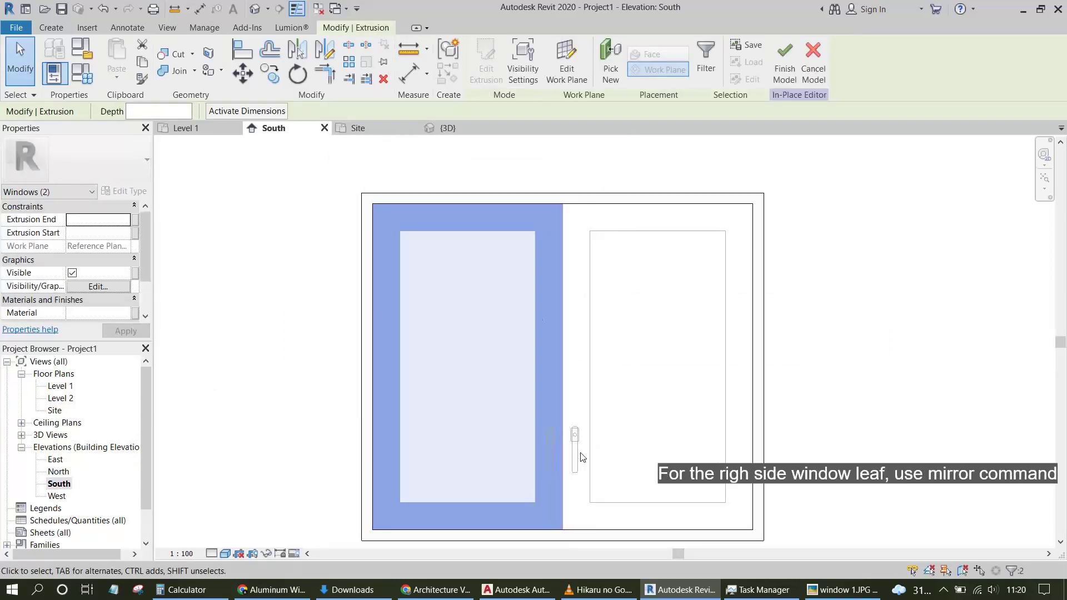
left_click(327, 60)
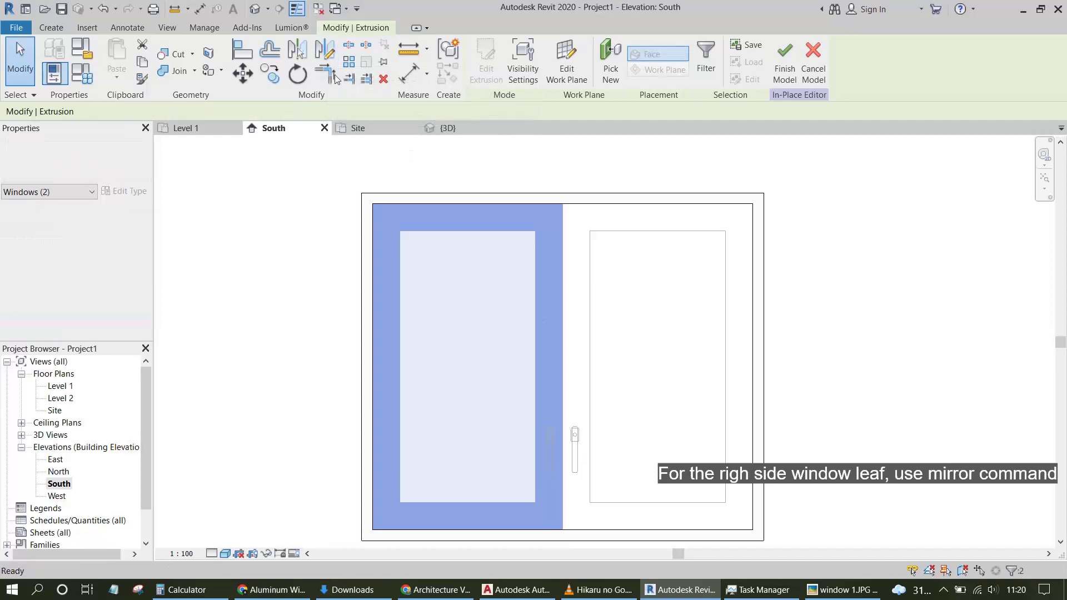
left_click(563, 303)
left_click(561, 256)
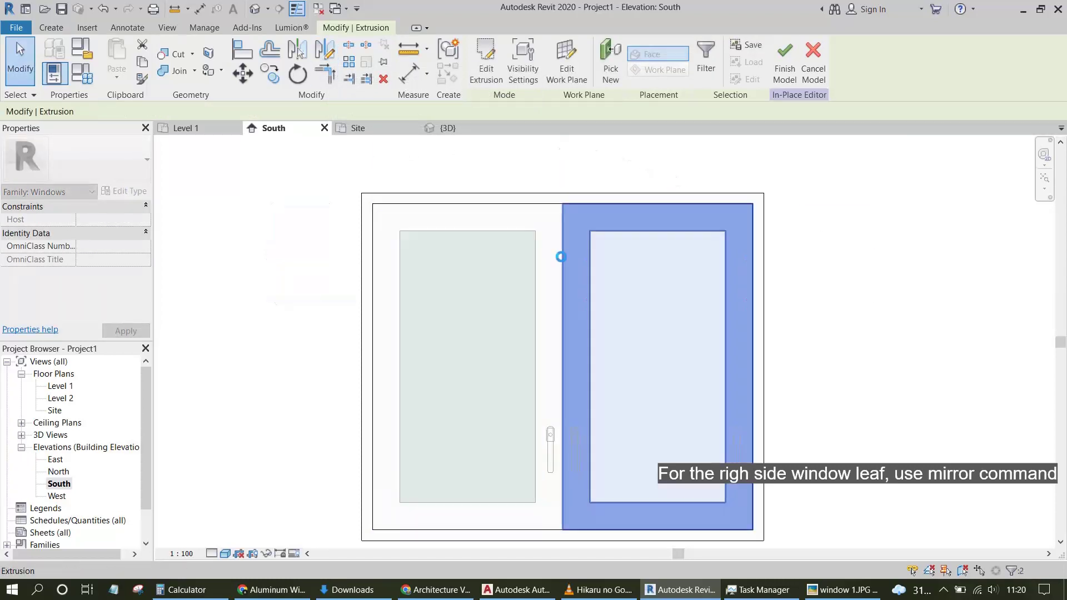
left_click(843, 382)
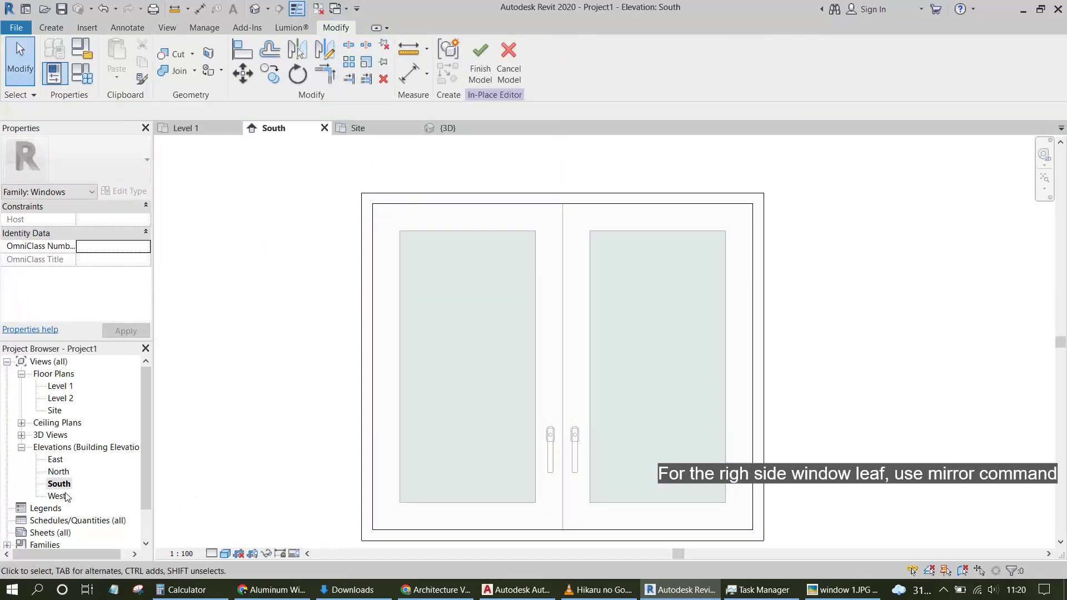
left_click(21, 436)
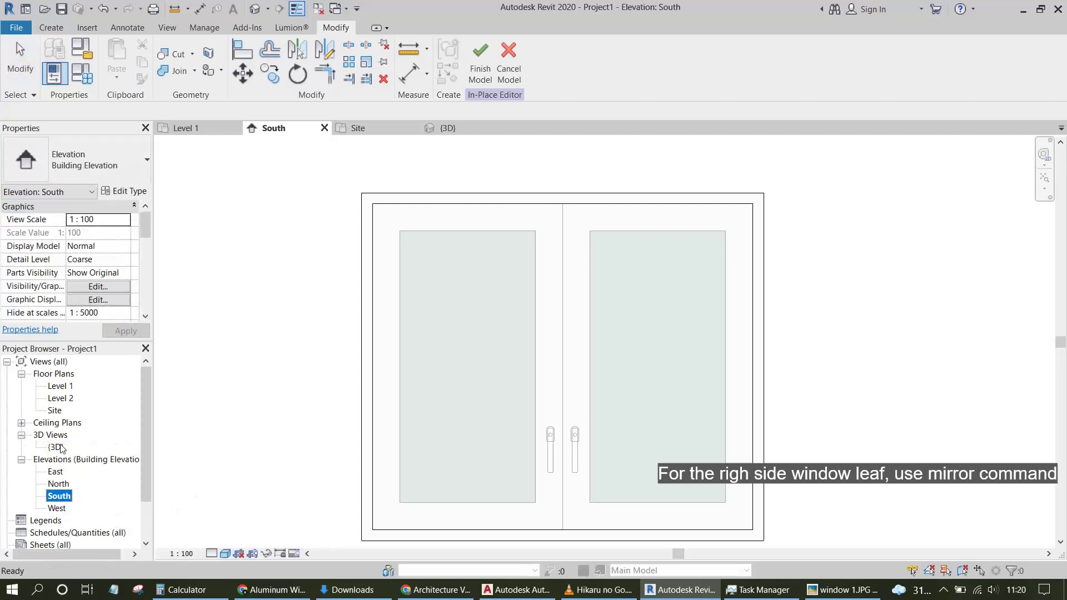
Open the {3D} view and zoom in to inspect the glazed window.
double_click(57, 447)
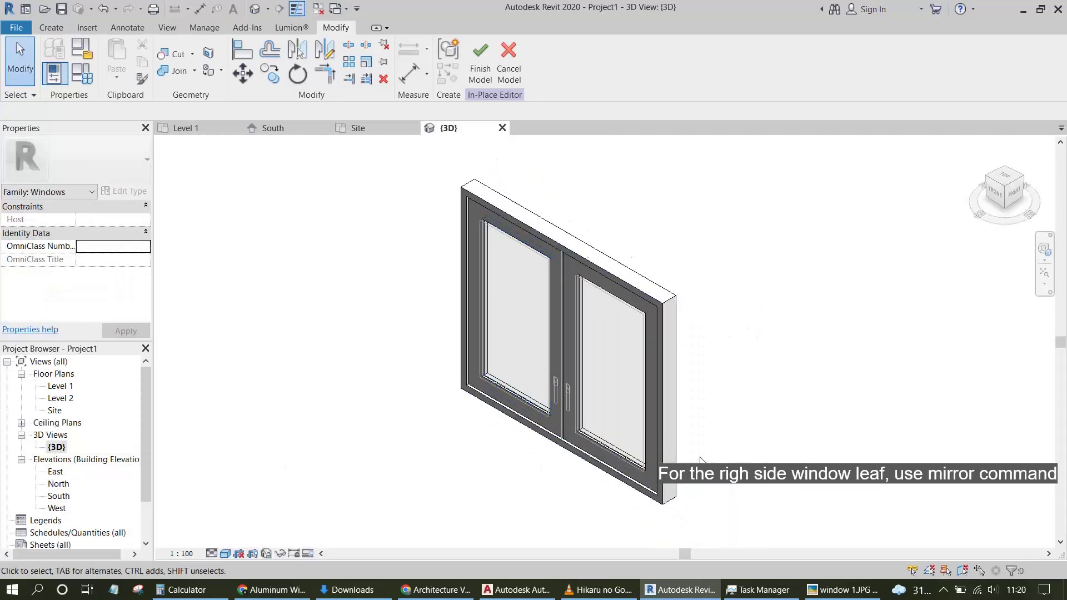
scroll(551, 387, "up", 3)
scroll(550, 387, "up", 2)
scroll(528, 374, "down", 2)
scroll(526, 387, "down", 1)
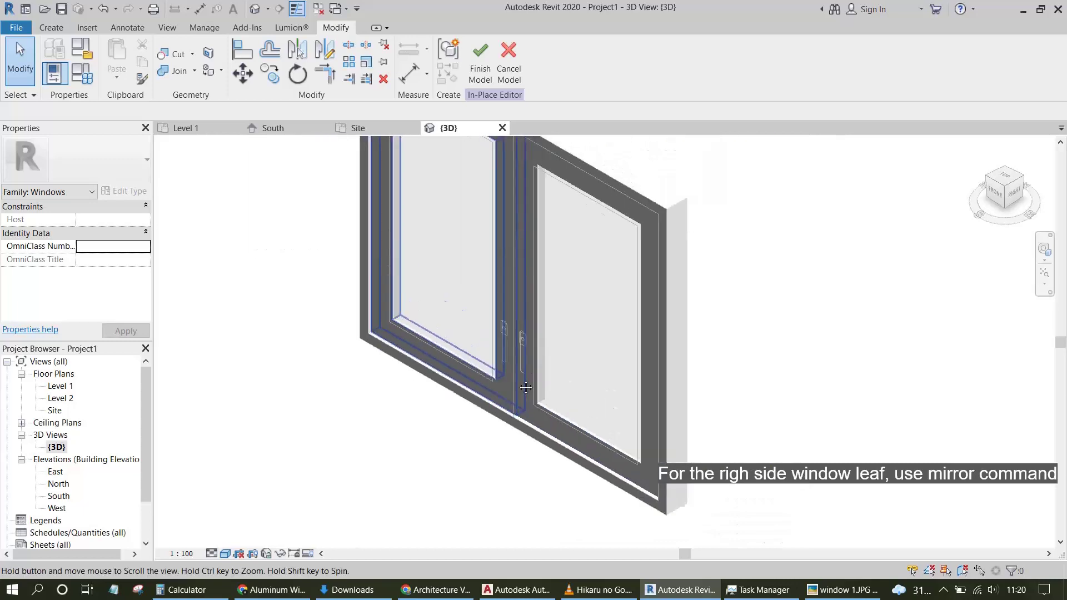
scroll(525, 388, "up", 2)
scroll(528, 378, "up", 1)
scroll(504, 315, "up", 2)
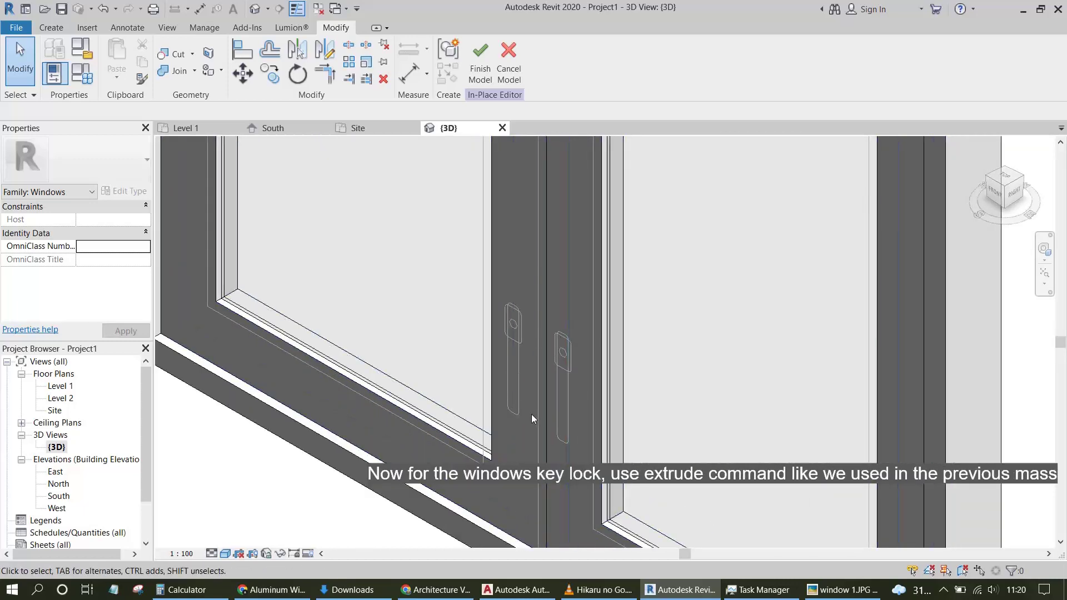
Zoom and pan the South elevation onto the two handles and their lock plates.
double_click(57, 496)
scroll(550, 445, "up", 3)
scroll(573, 440, "up", 2)
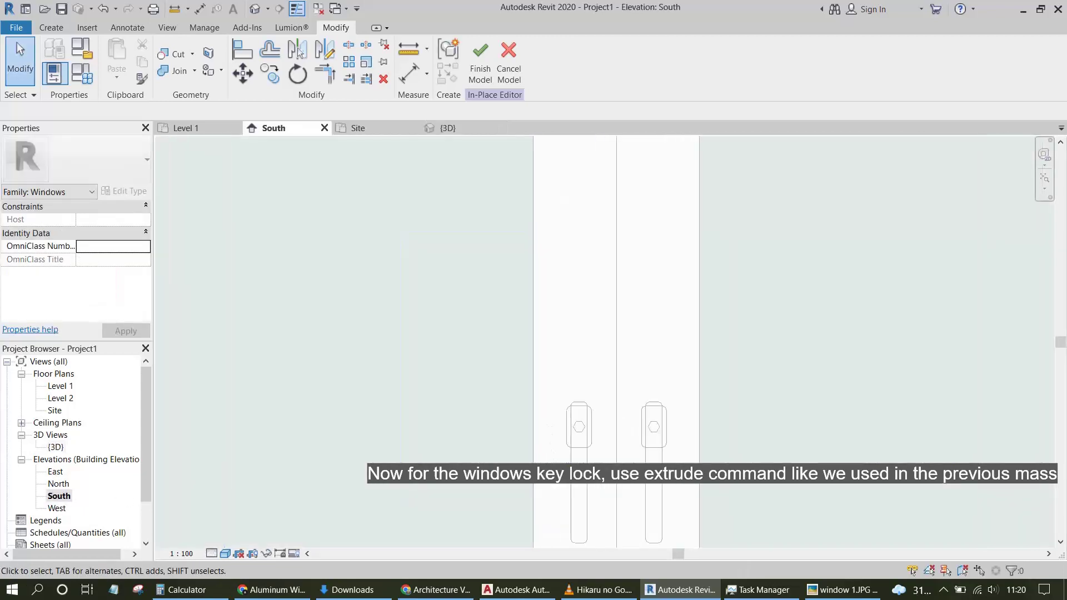
scroll(603, 326, "up", 2)
scroll(598, 269, "up", 1)
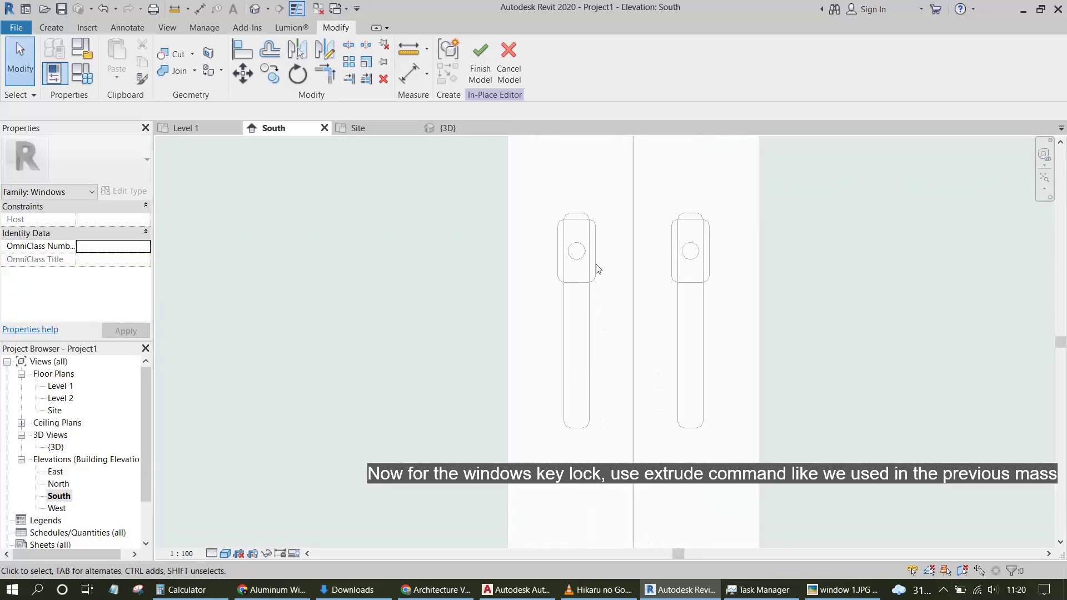
scroll(588, 296, "up", 1)
scroll(582, 290, "down", 1)
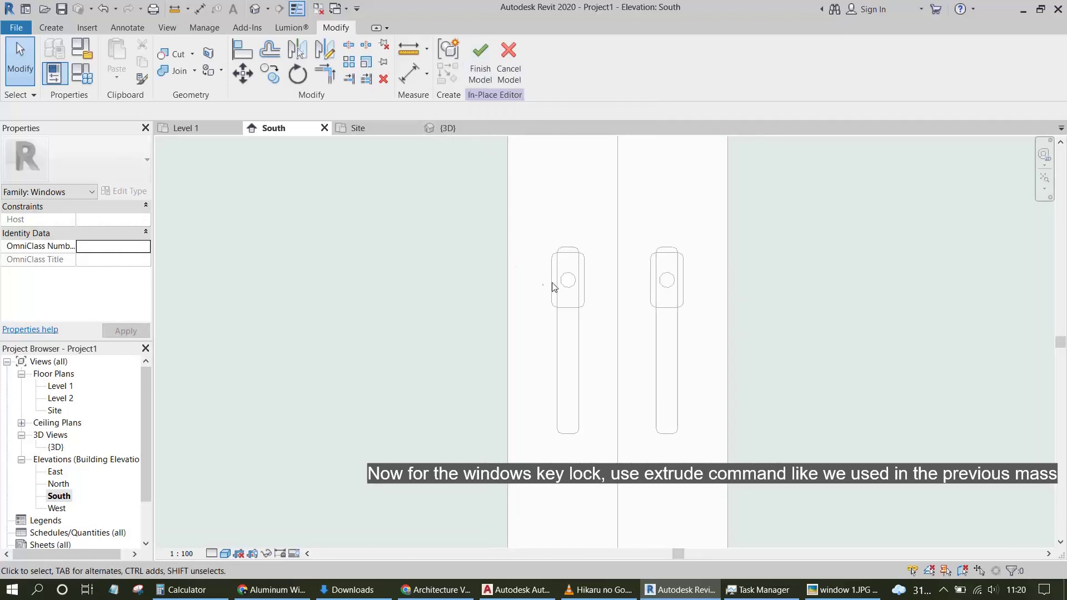
scroll(552, 283, "down", 1)
middle_click_drag(590, 255, 572, 327)
scroll(527, 376, "up", 1)
scroll(528, 378, "up", 1)
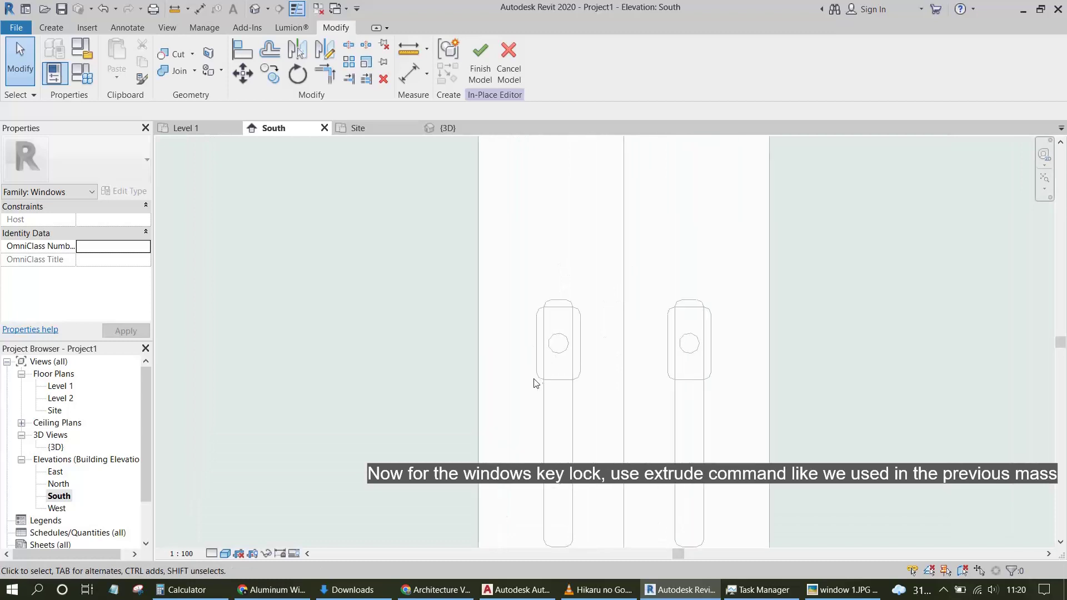
middle_click_drag(662, 389, 665, 323)
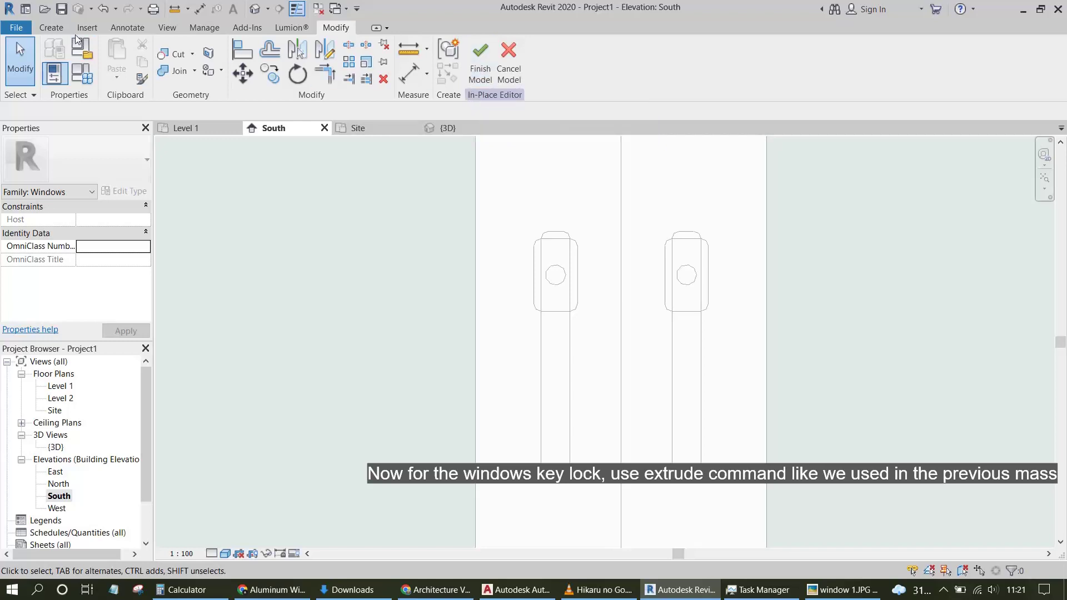
Start a new extrusion on the 'Reference Plane: windows' work plane.
left_click(51, 28)
left_click(120, 71)
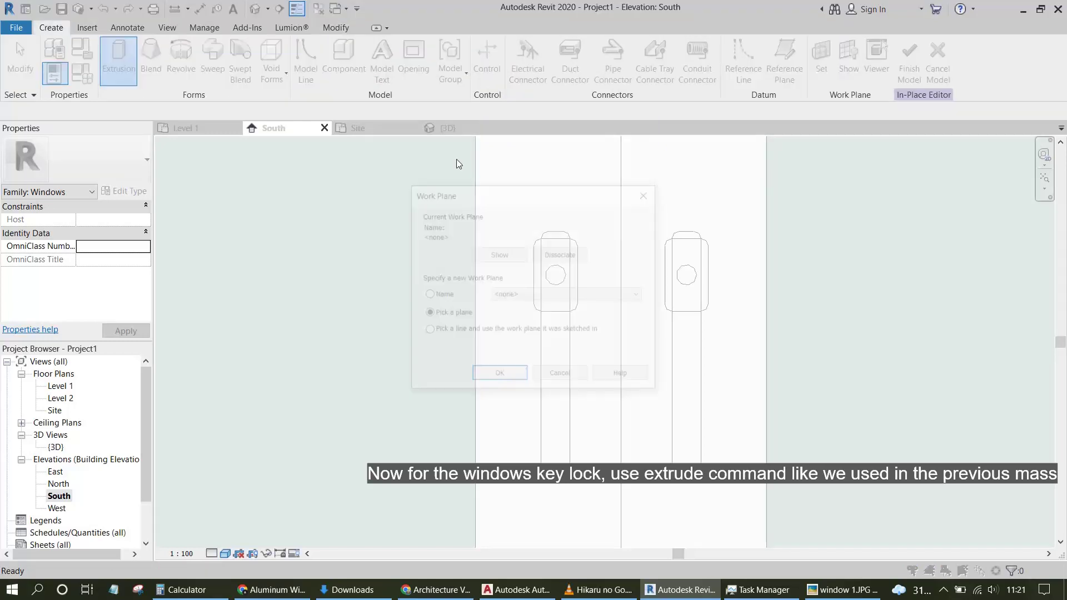
left_click(524, 296)
left_click(535, 336)
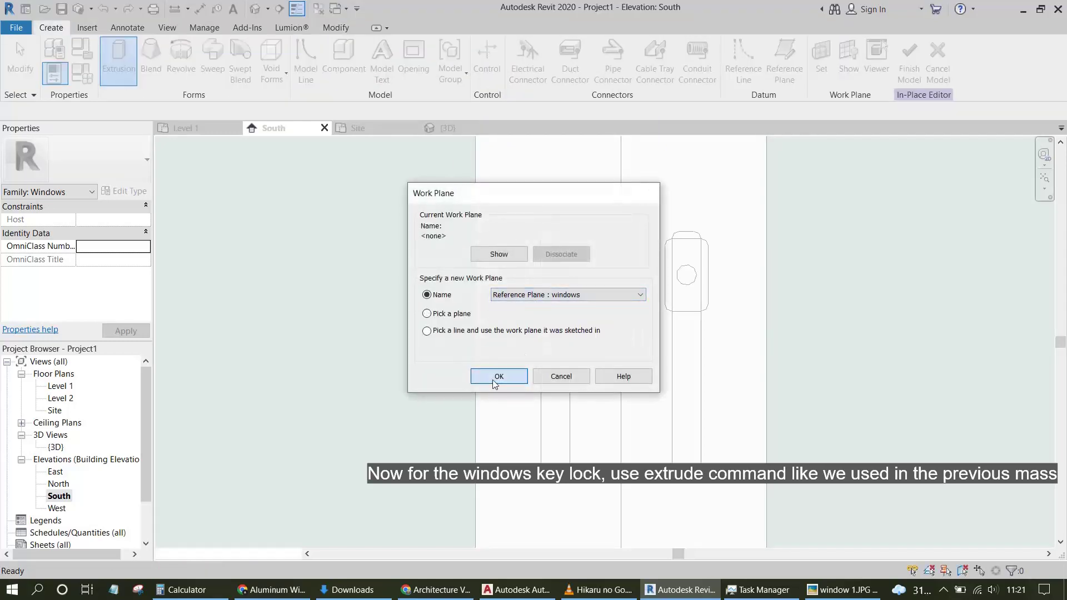
left_click(494, 377)
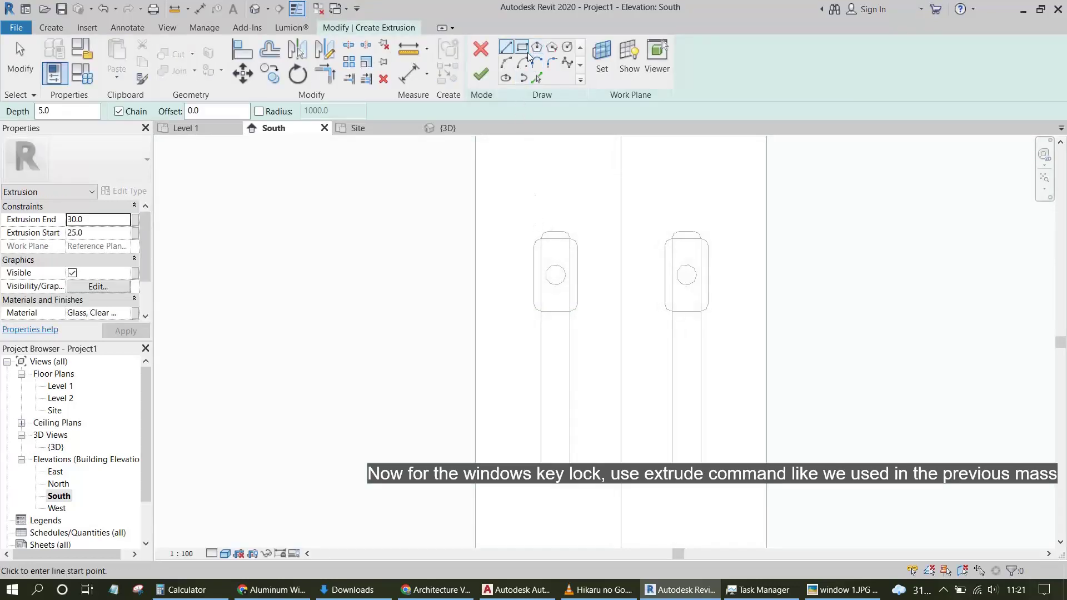
scroll(570, 240, "up", 1)
scroll(559, 246, "up", 2)
scroll(559, 246, "up", 1)
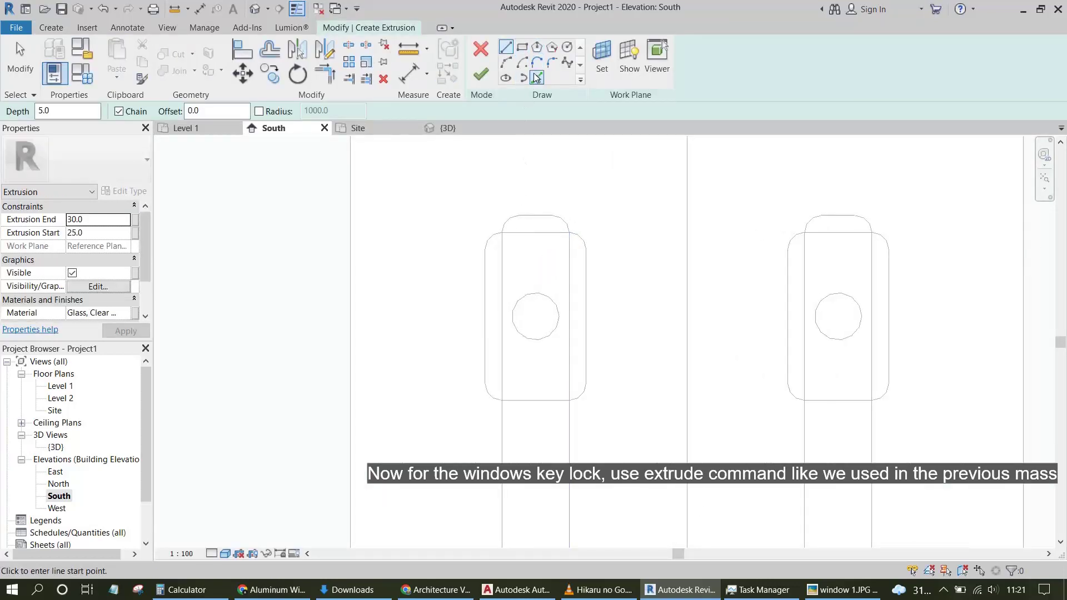
Trace the left lock plate's rounded outline with Pick Lines.
left_click(536, 78)
left_click(495, 237)
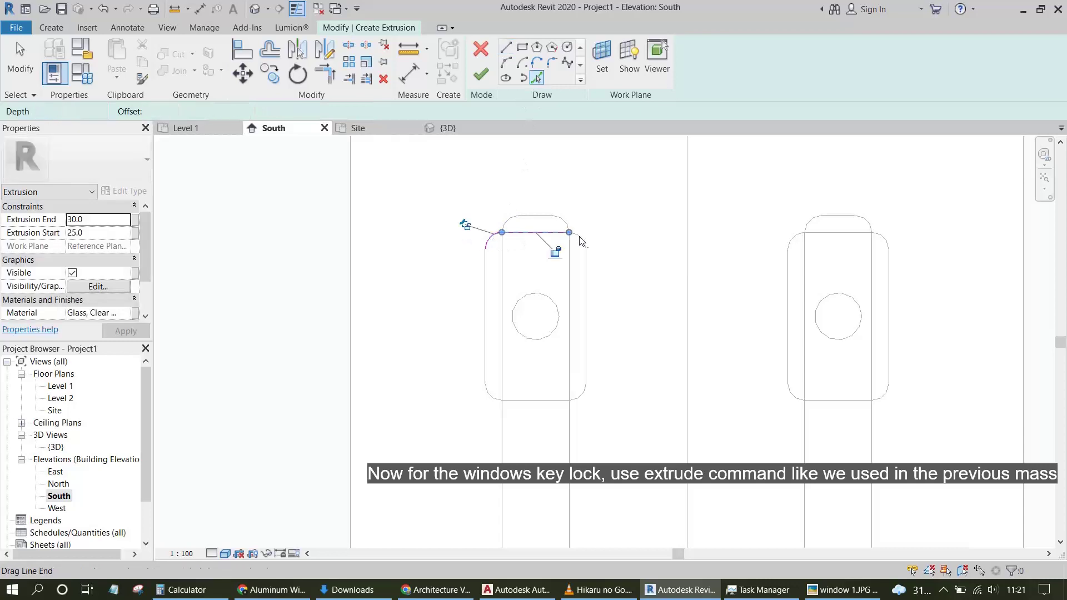
left_click(591, 273)
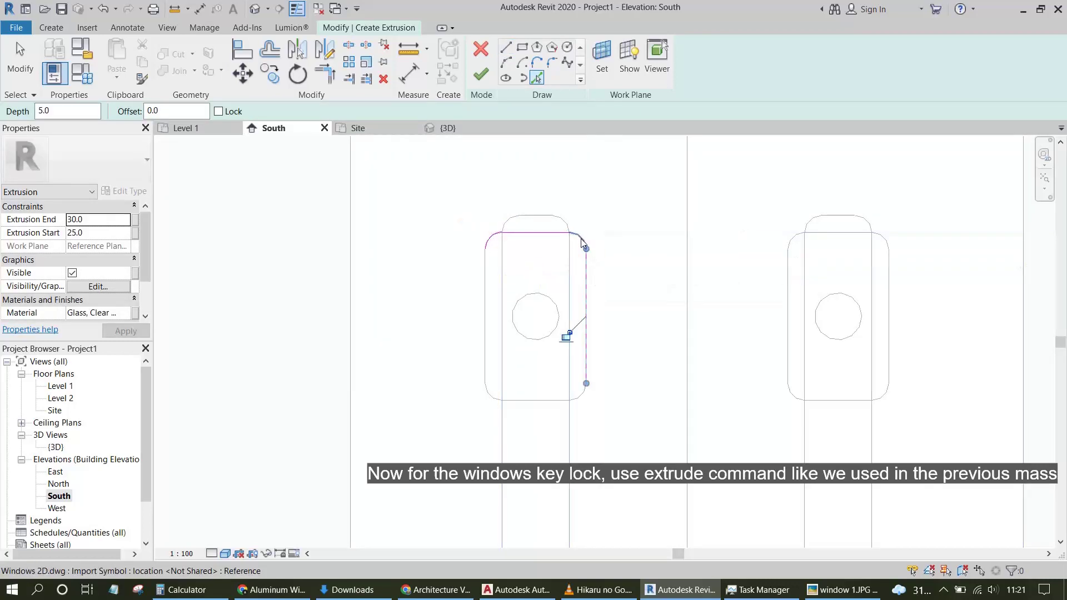
left_click(582, 238)
left_click(578, 398)
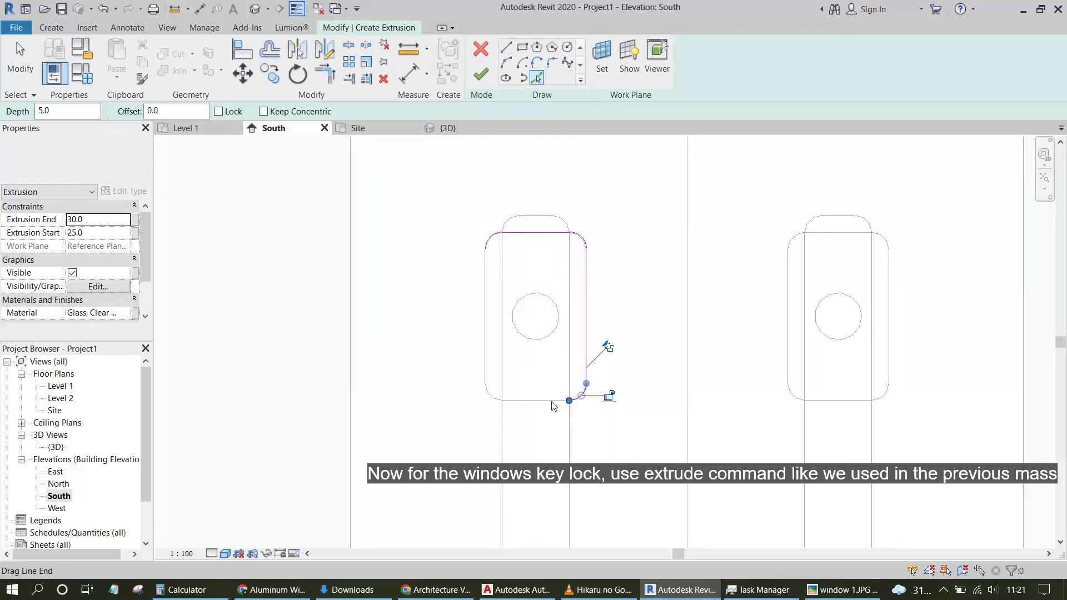
left_click(489, 396)
left_click(486, 360)
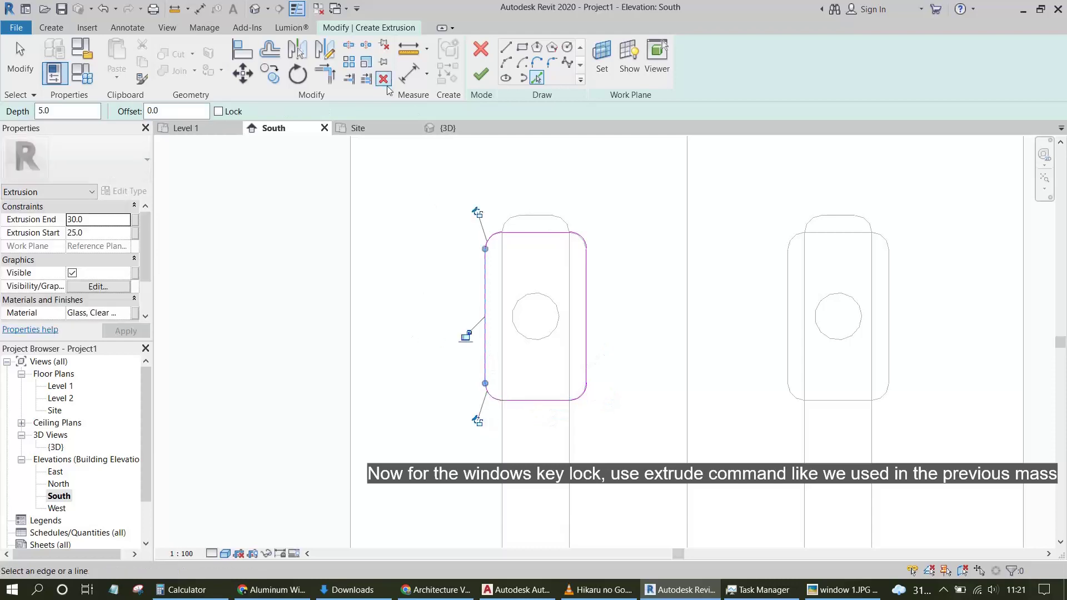
Set the plate extrusion's material to Aluminum and finish it.
left_click(127, 315)
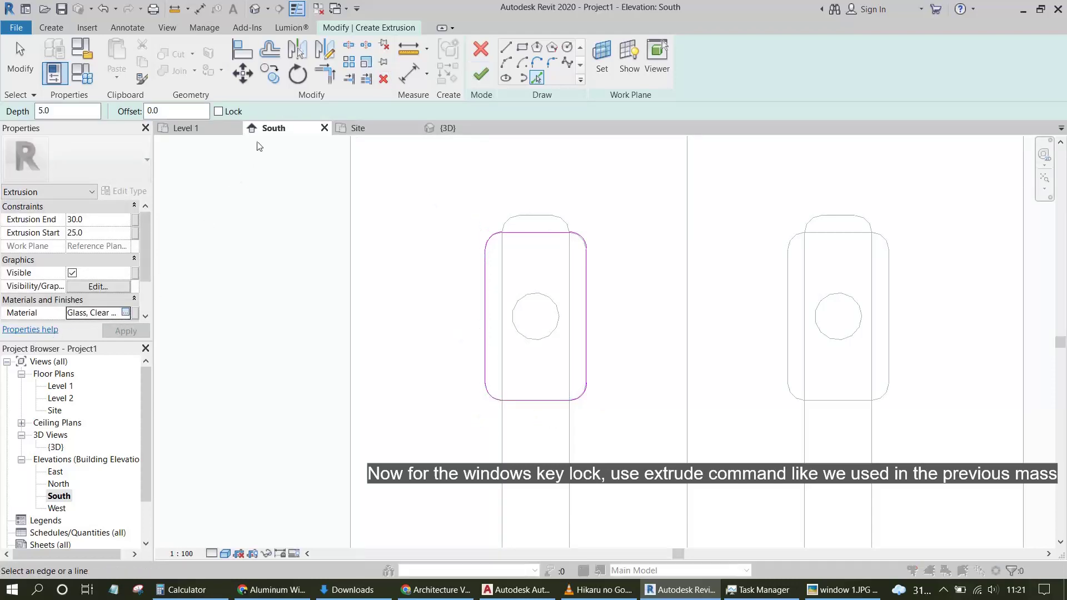
scroll(216, 206, "up", 5)
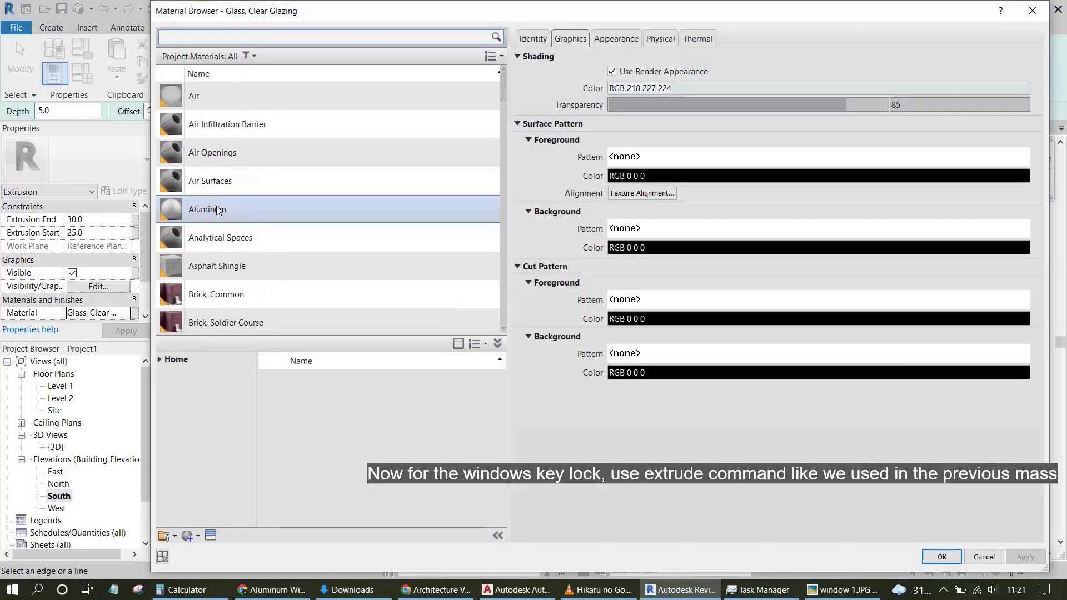
left_click(215, 206)
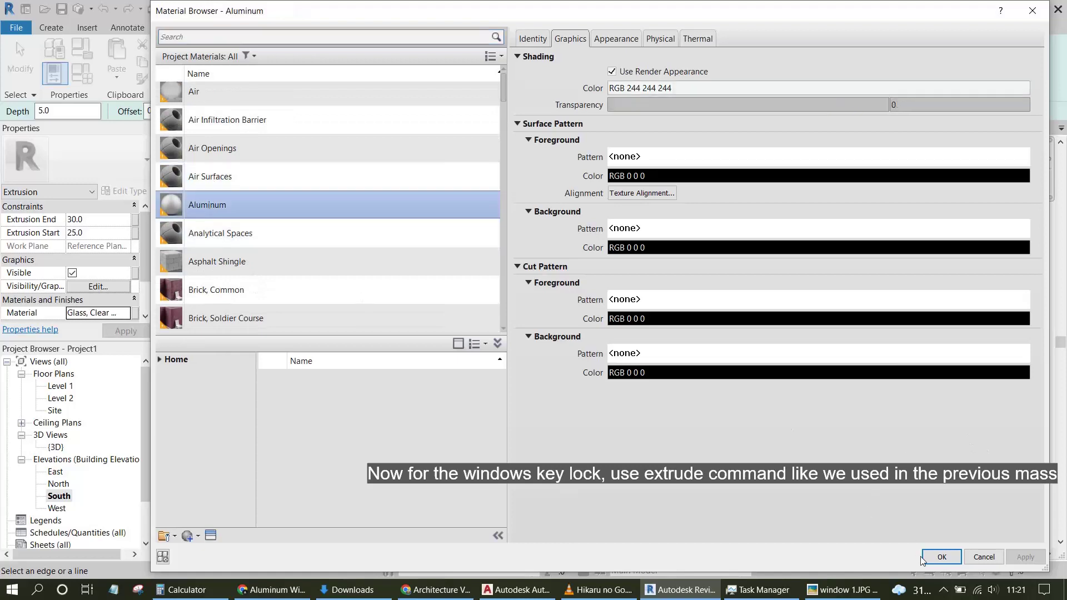
left_click(940, 557)
left_click(481, 74)
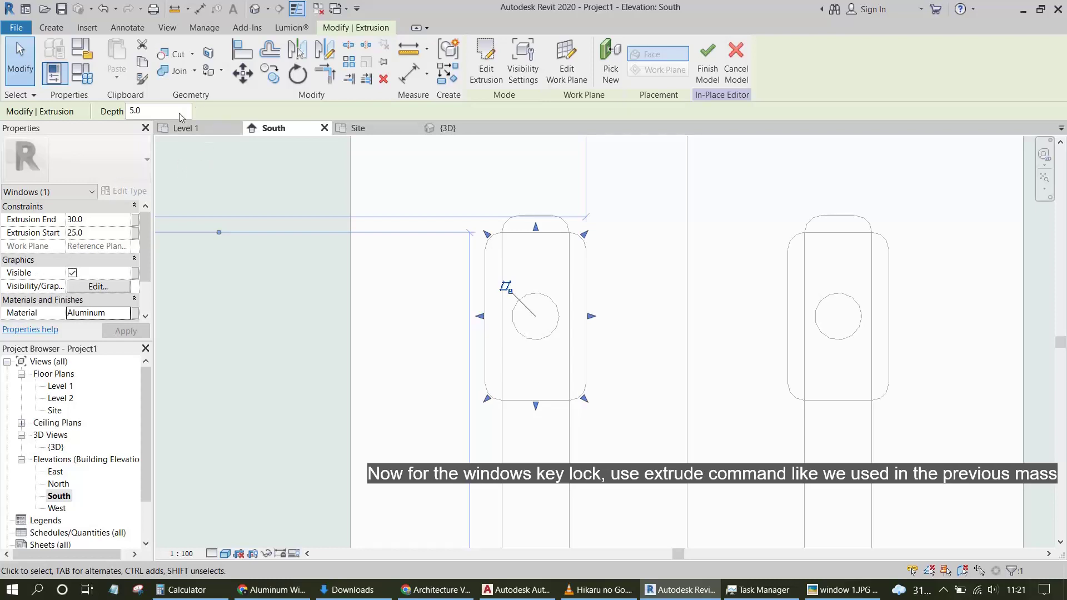
In the Site plan, drag the lock plate to span depths 9.5 to 15.
double_click(55, 411)
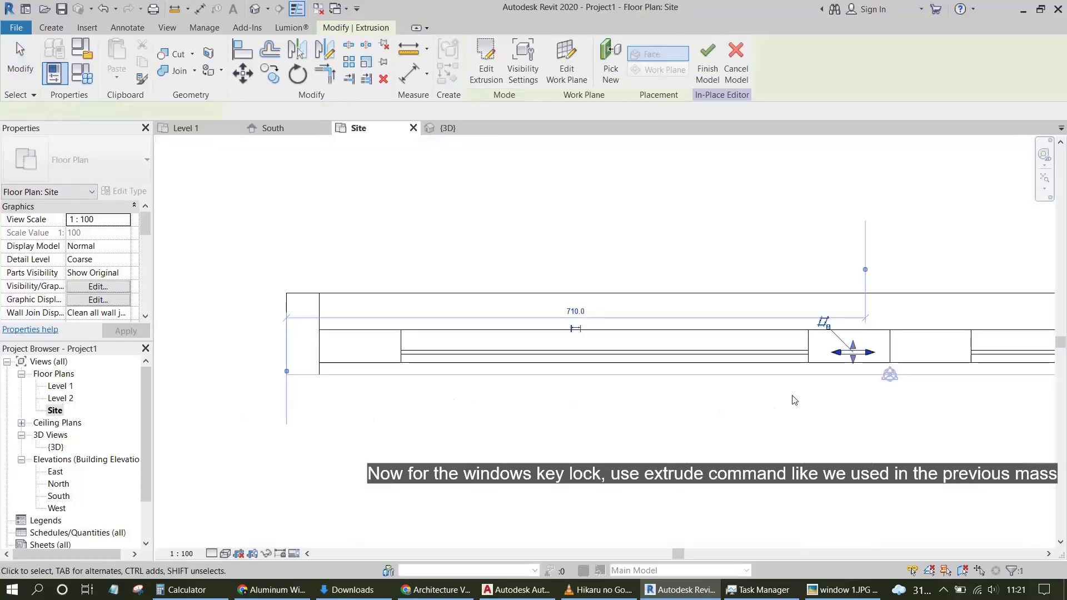
scroll(702, 346, "up", 2)
scroll(702, 346, "up", 2)
left_click_drag(658, 341, 663, 369)
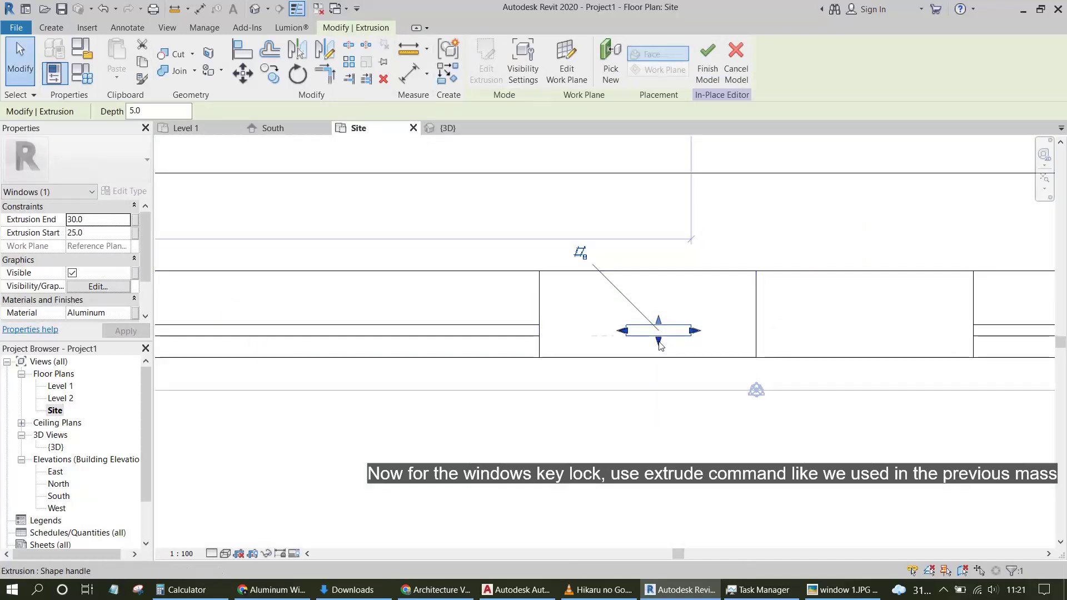
left_click_drag(658, 321, 666, 360)
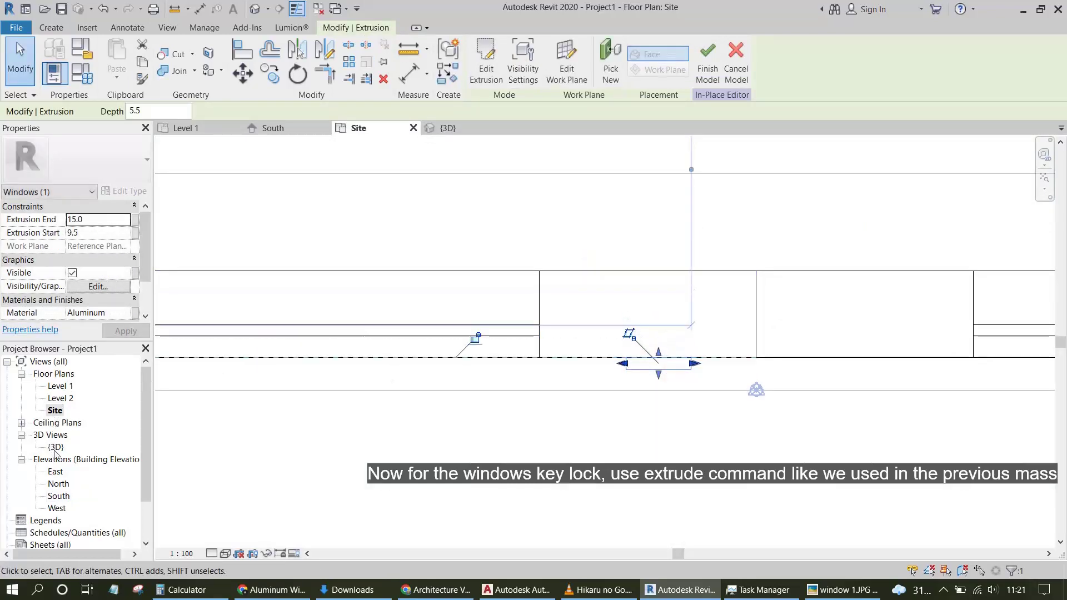
Return to the South elevation and frame both window handles.
double_click(57, 495)
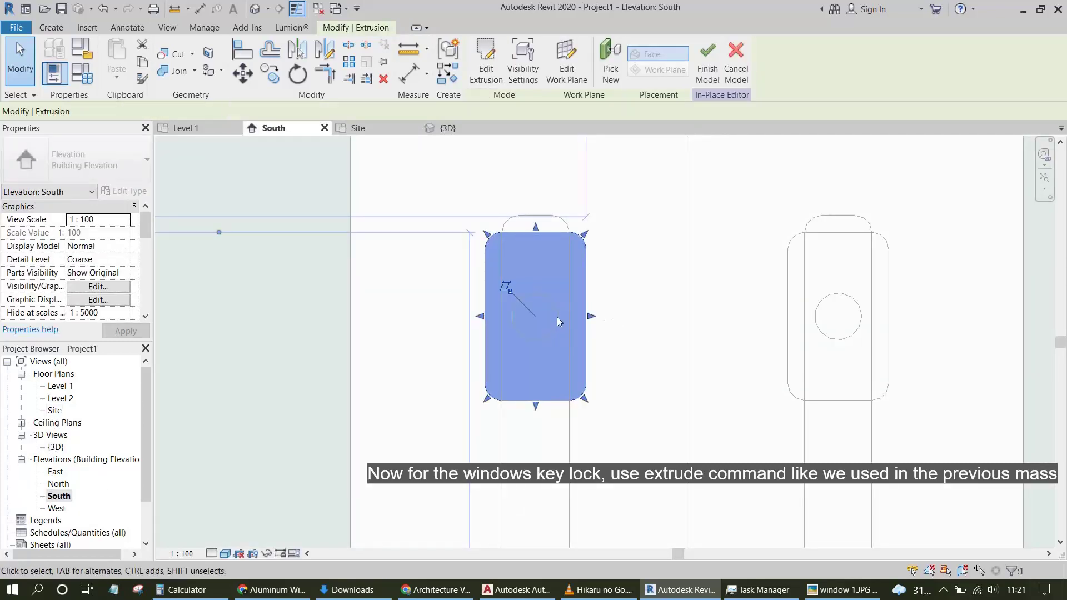
key("Escape")
scroll(556, 317, "down", 2)
scroll(592, 372, "down", 3)
middle_click_drag(591, 372, 560, 223)
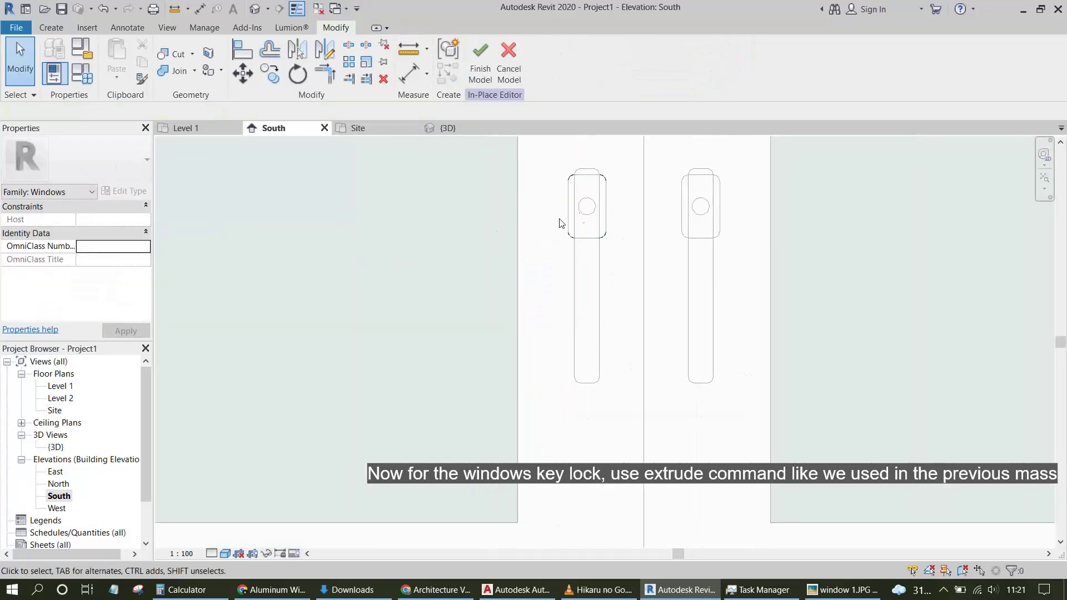
Extrude the left plate's keyhole circle on Reference Plane: windows using Pick Lines.
left_click(69, 31)
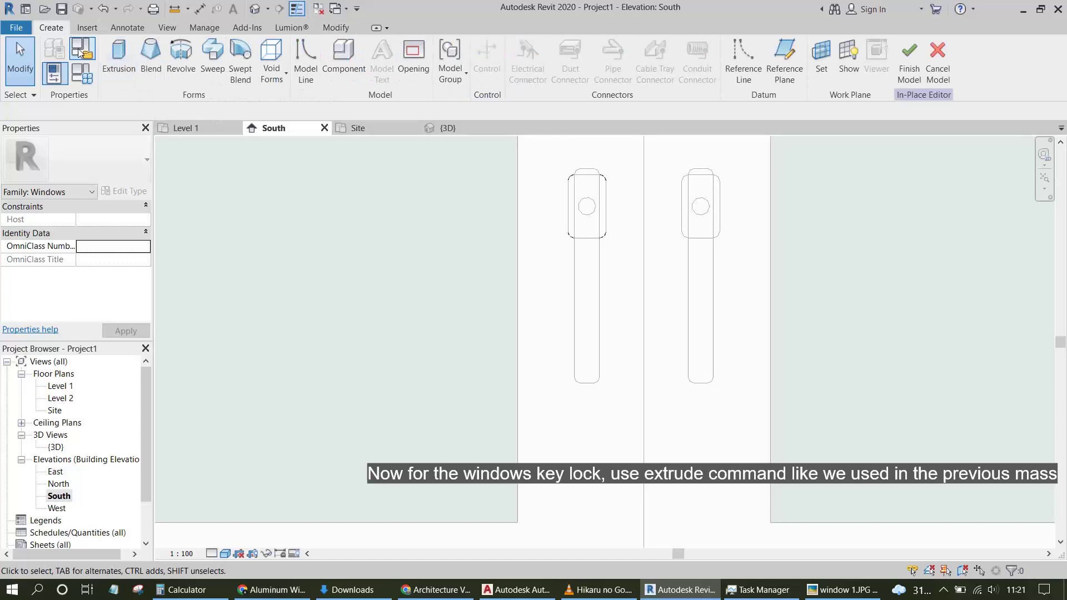
left_click(111, 65)
left_click(567, 295)
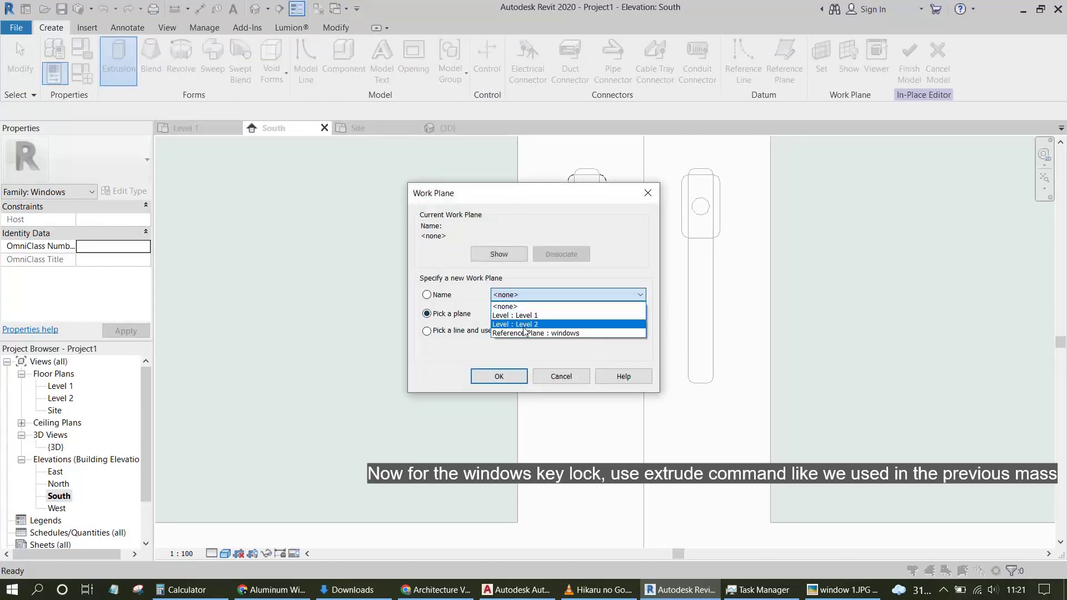
left_click(525, 332)
left_click(499, 376)
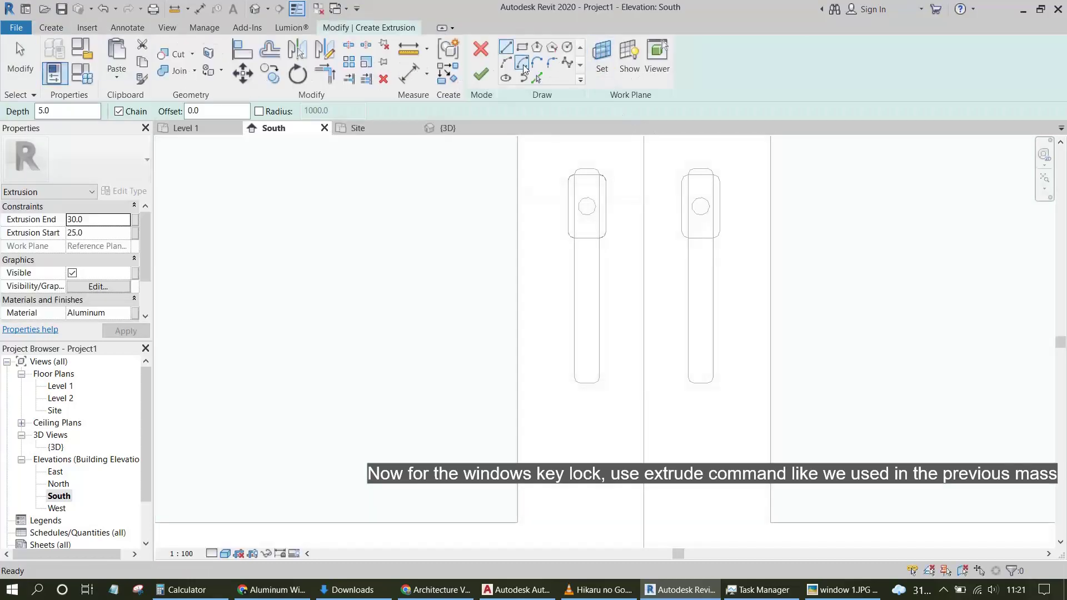
left_click(537, 78)
scroll(584, 206, "up", 5)
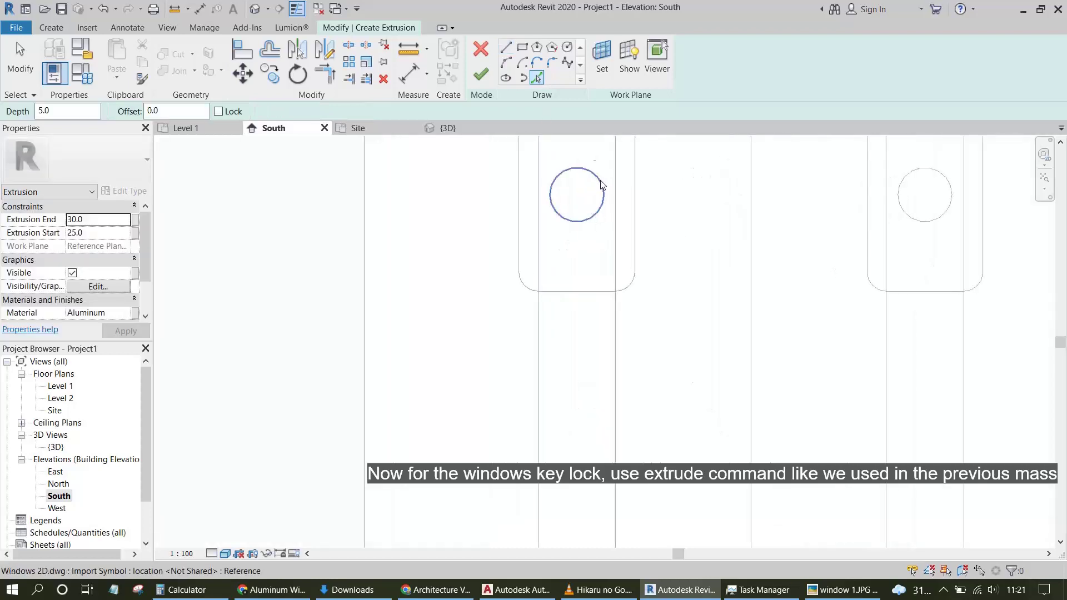
left_click(601, 185)
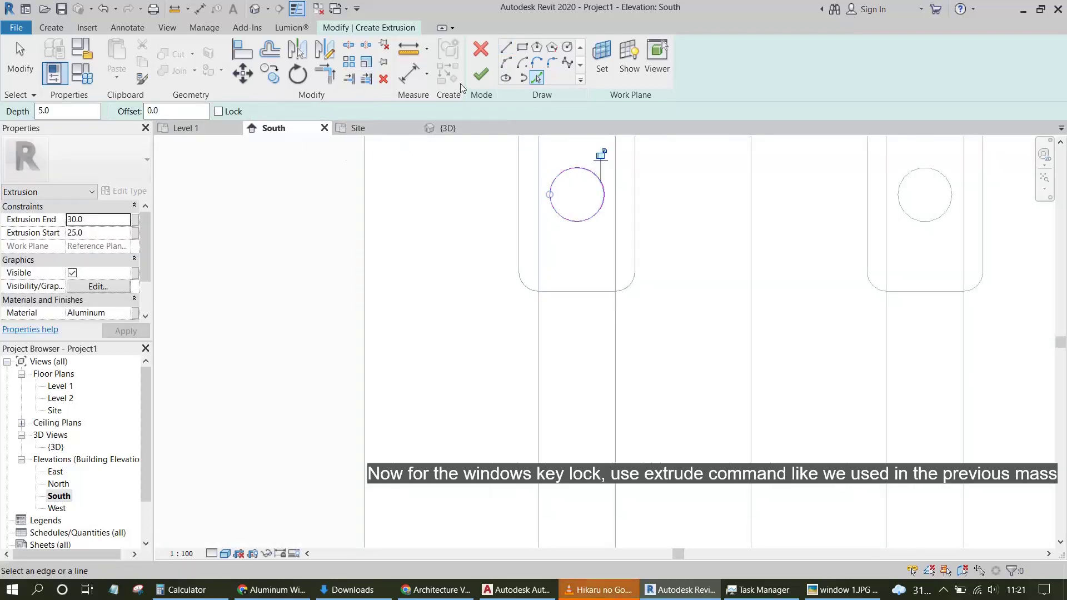
left_click(481, 74)
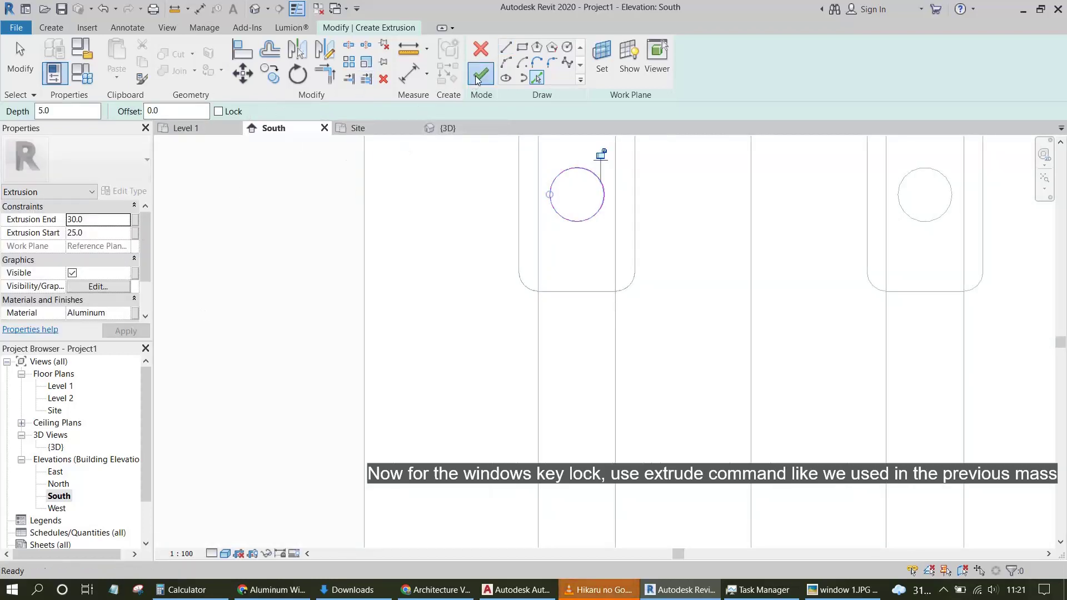
double_click(54, 410)
Set the keyhole extrusion's Extrusion Start to -5 so it spans -5 to 15.
left_click(658, 336)
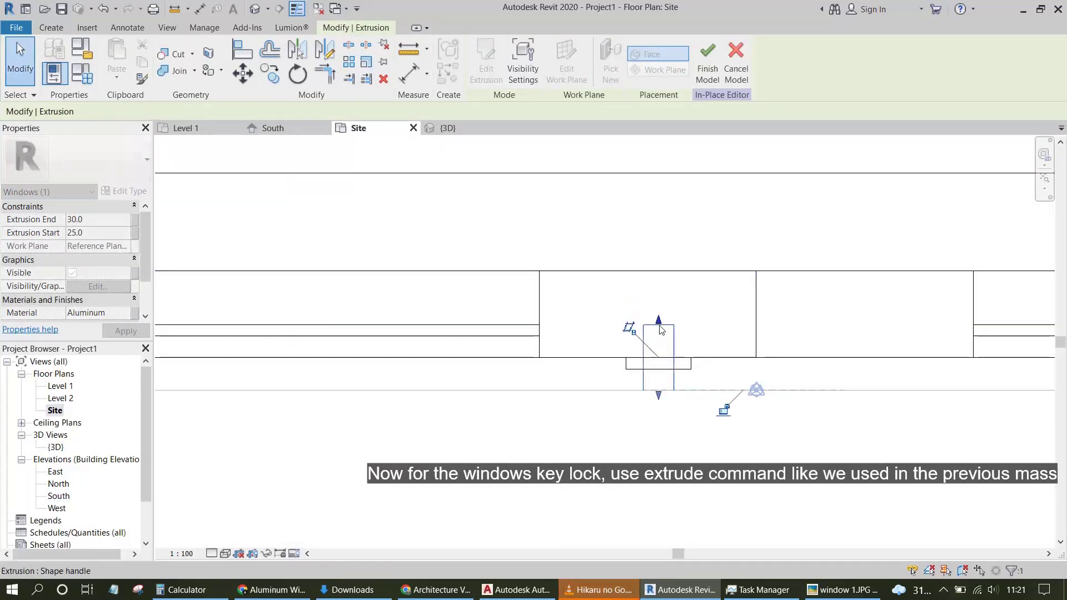
scroll(652, 412, "up", 1)
scroll(652, 411, "up", 4)
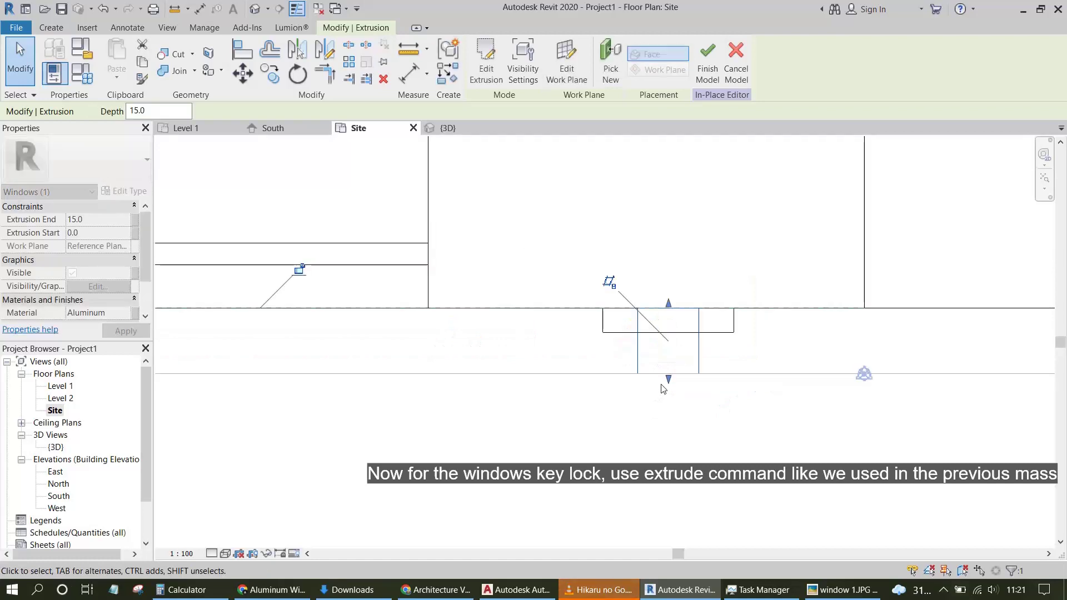
left_click_drag(668, 378, 672, 391)
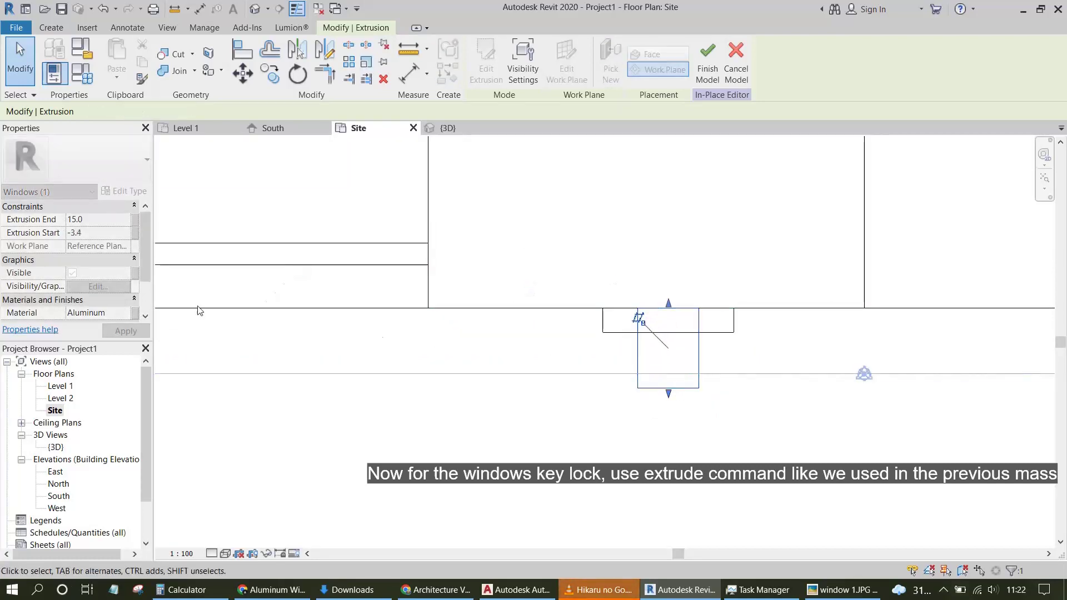
left_click(88, 234)
type("-15")
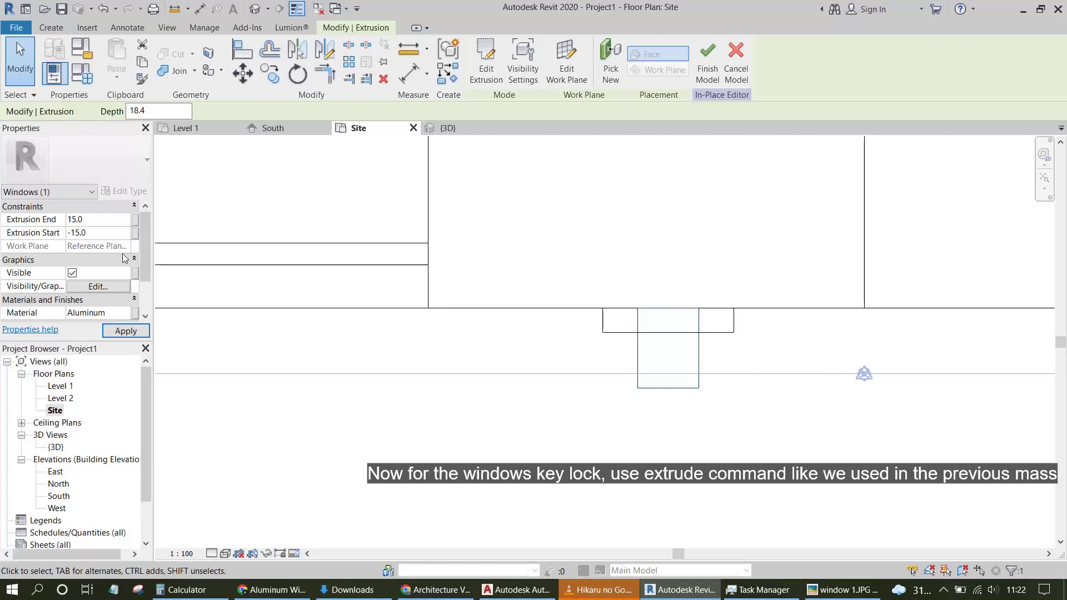
scroll(613, 344, "down", 2)
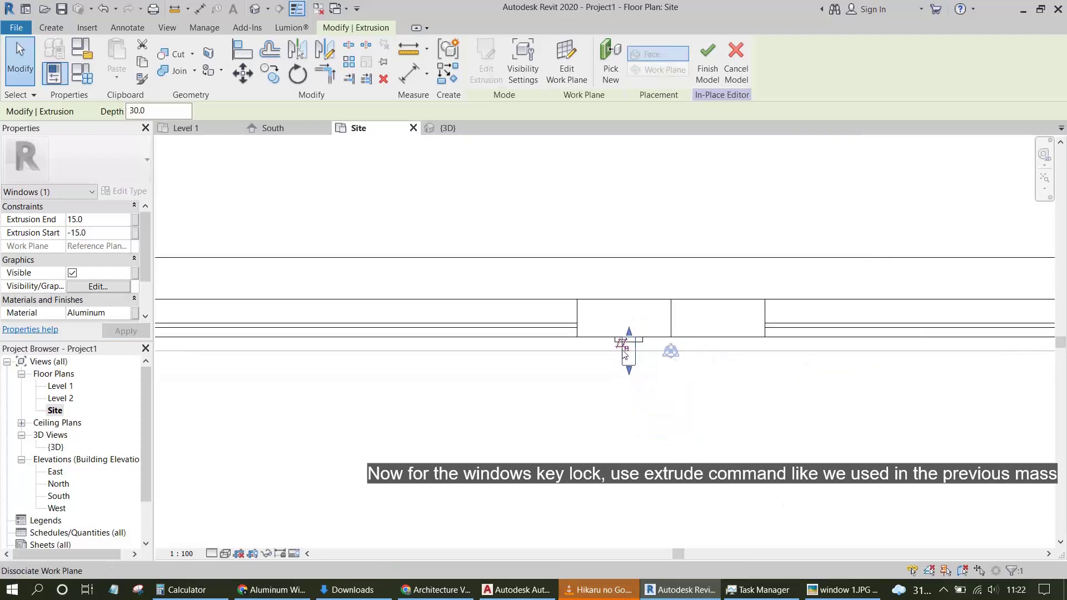
left_click(96, 233)
type("-5")
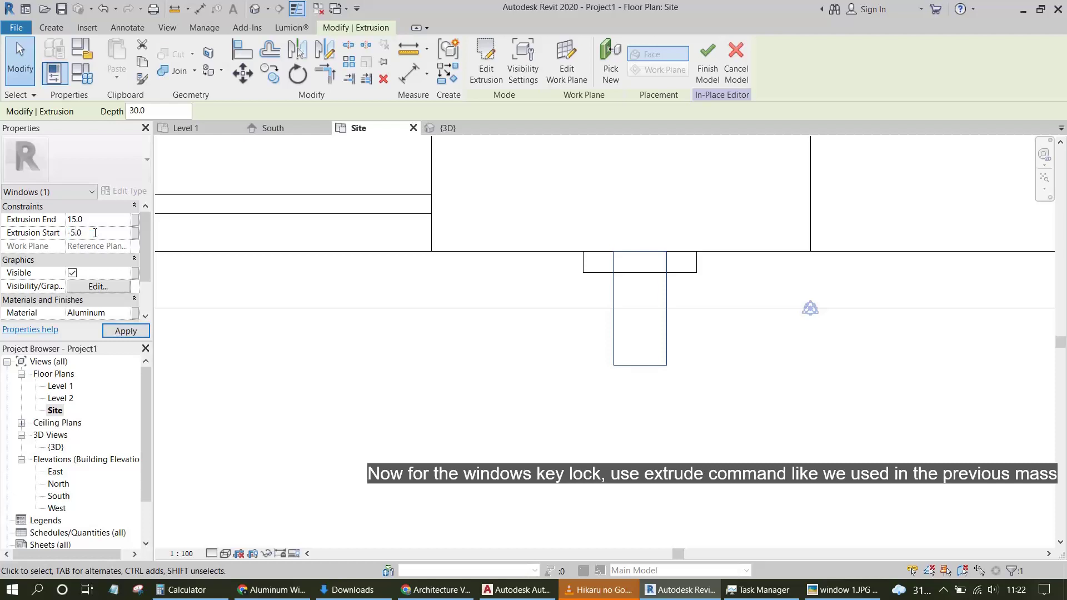
key("Return")
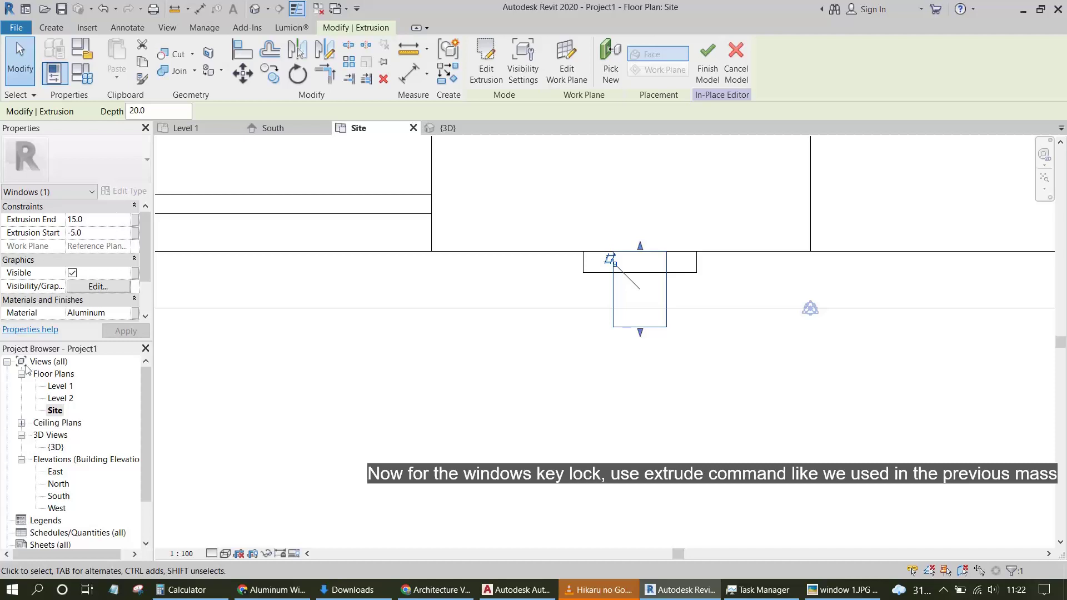
In the South elevation, start a new extrusion on Reference Plane: windows.
double_click(58, 496)
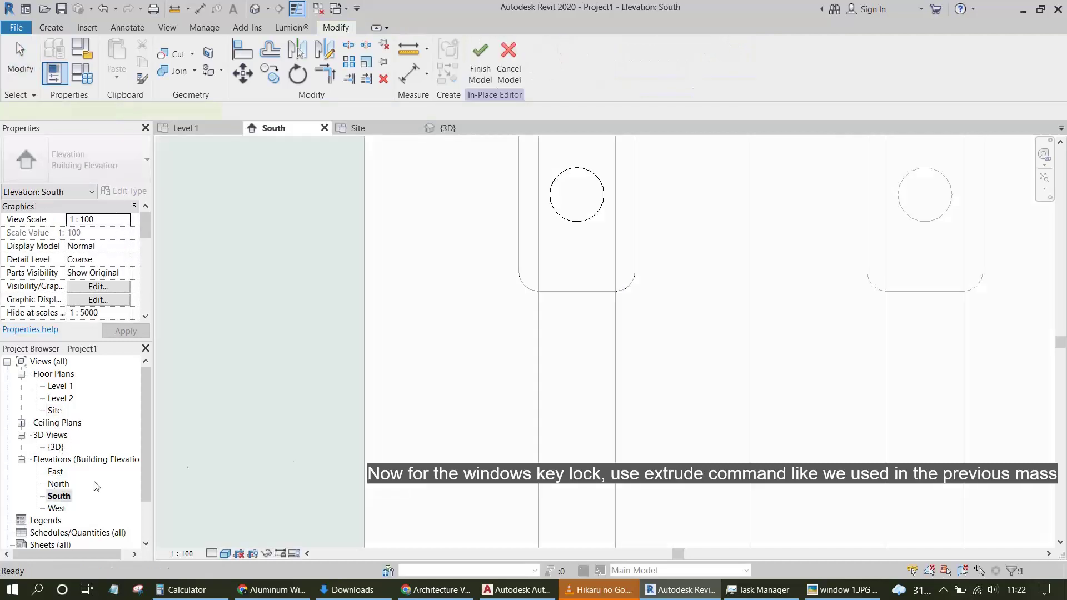
scroll(567, 310, "up", 3)
scroll(542, 371, "up", 2)
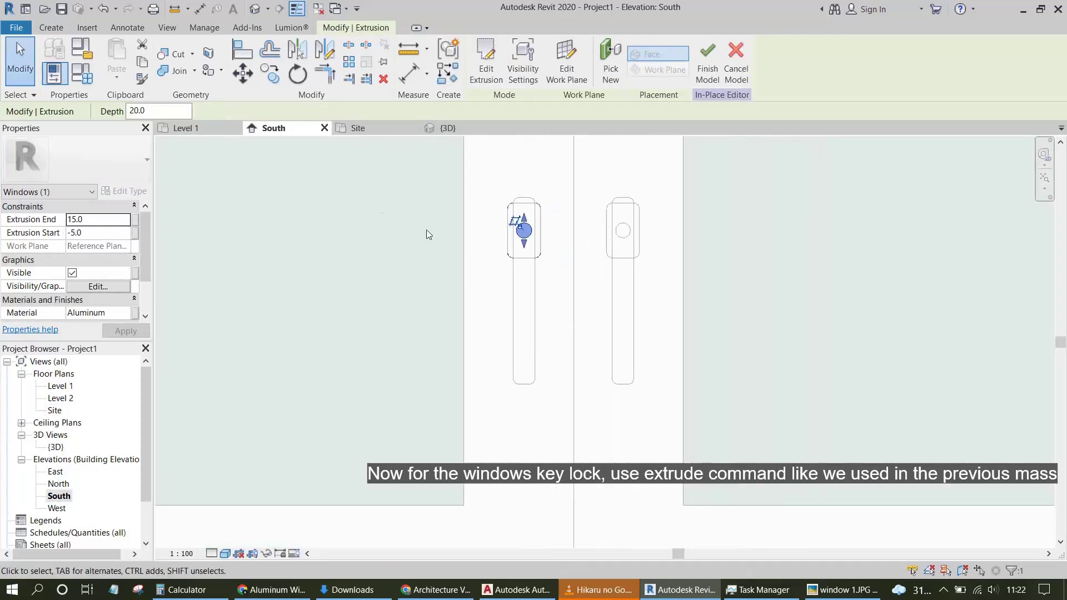
left_click(60, 34)
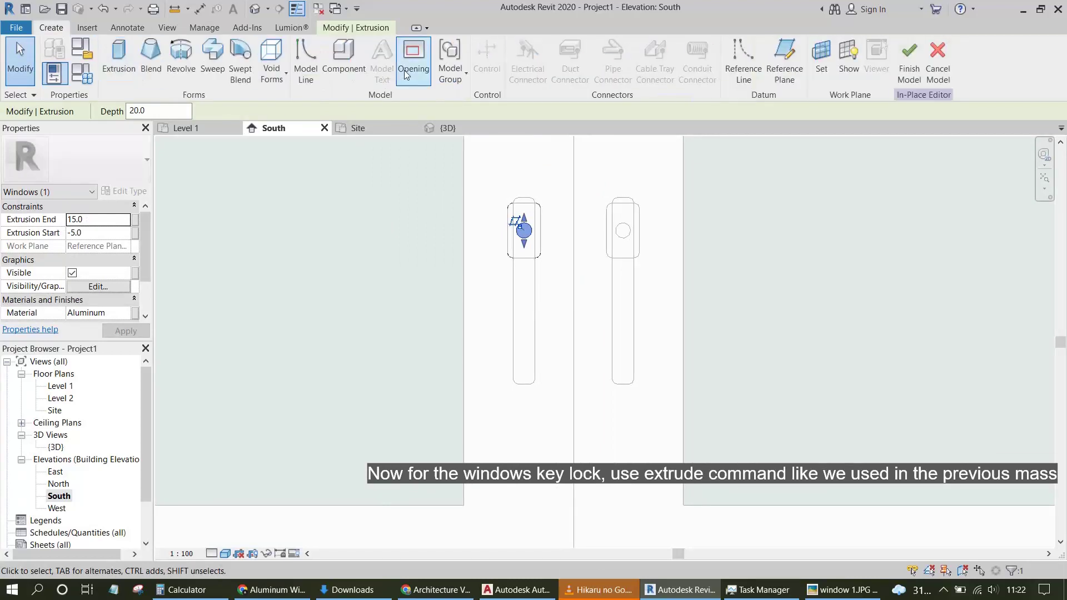
left_click(119, 58)
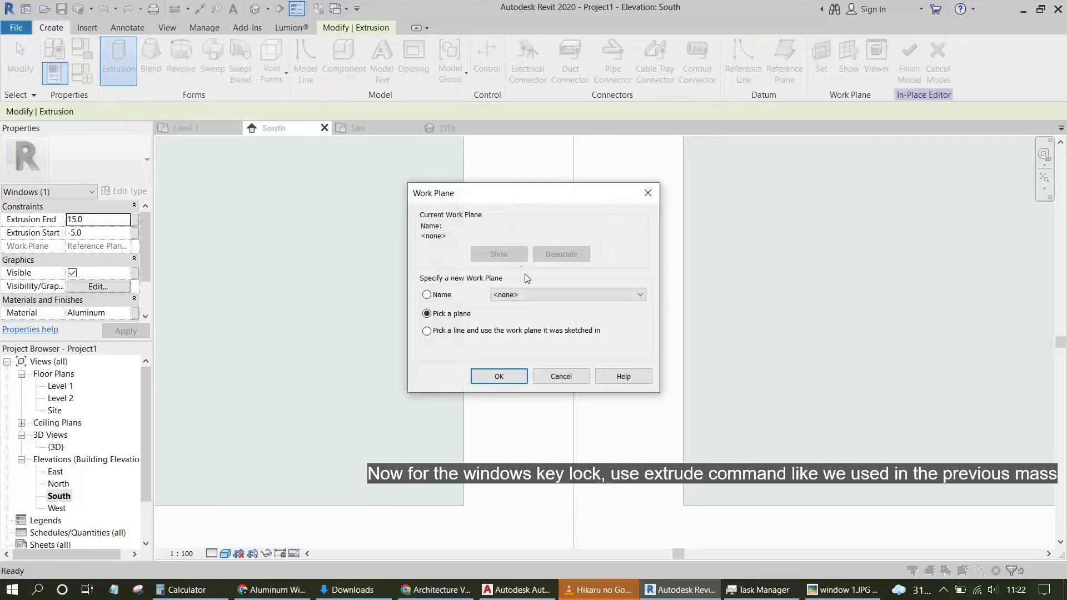
left_click(546, 298)
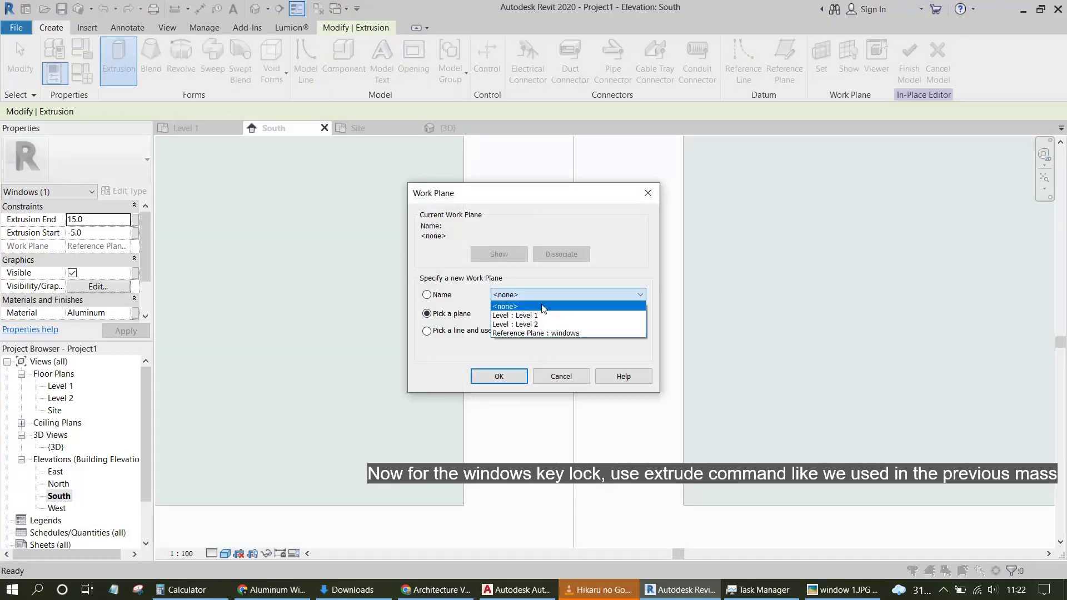
left_click(545, 335)
left_click(503, 378)
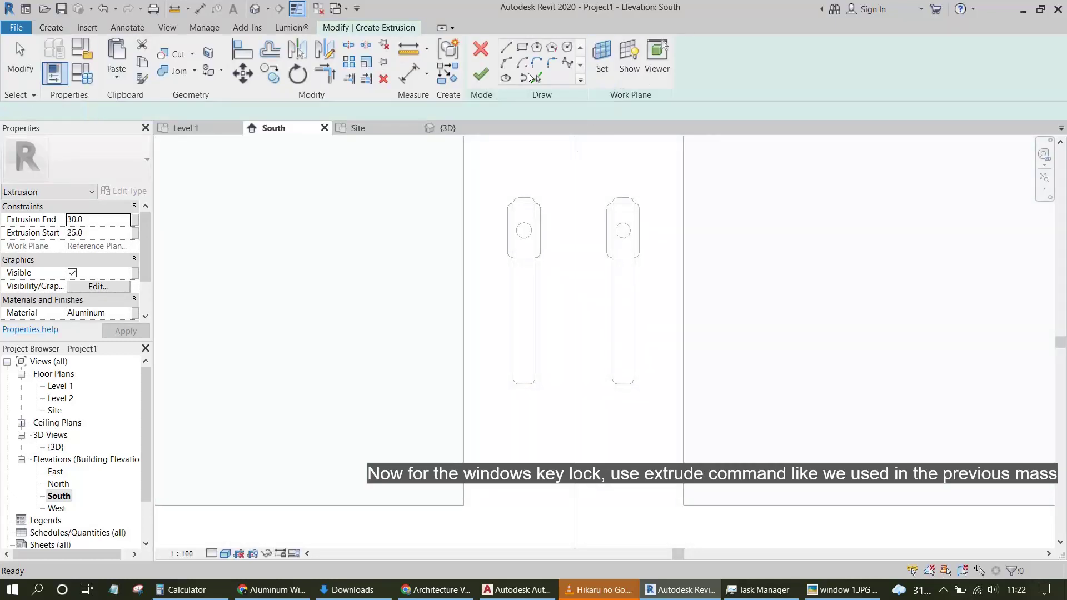
Pick the left handle's edges and arcs into the sketch and finish the extrusion.
left_click(533, 77)
left_click(536, 291)
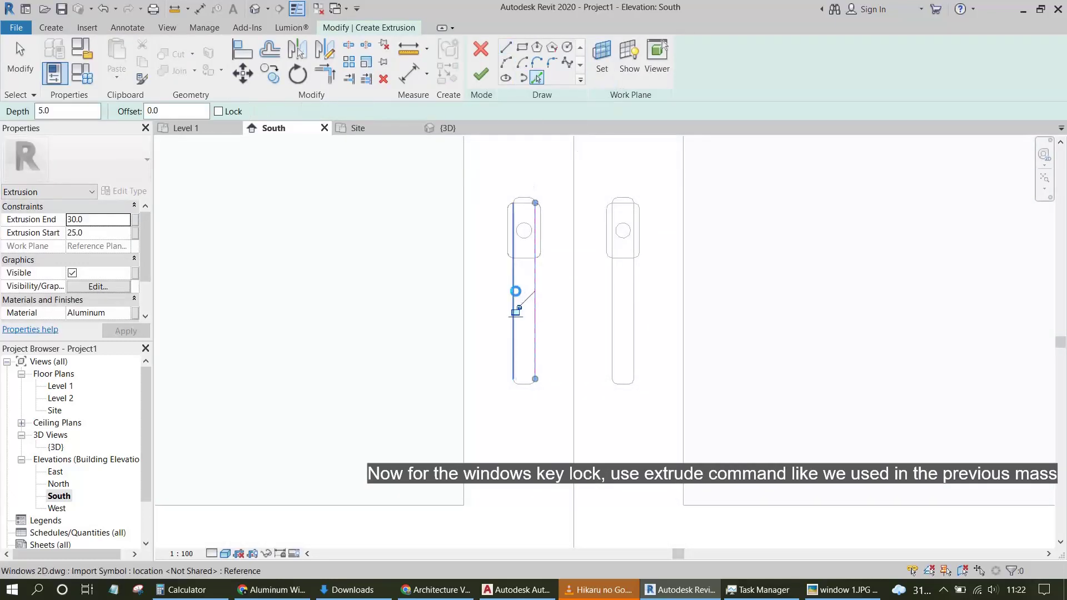
left_click(516, 308)
scroll(517, 359, "up", 3)
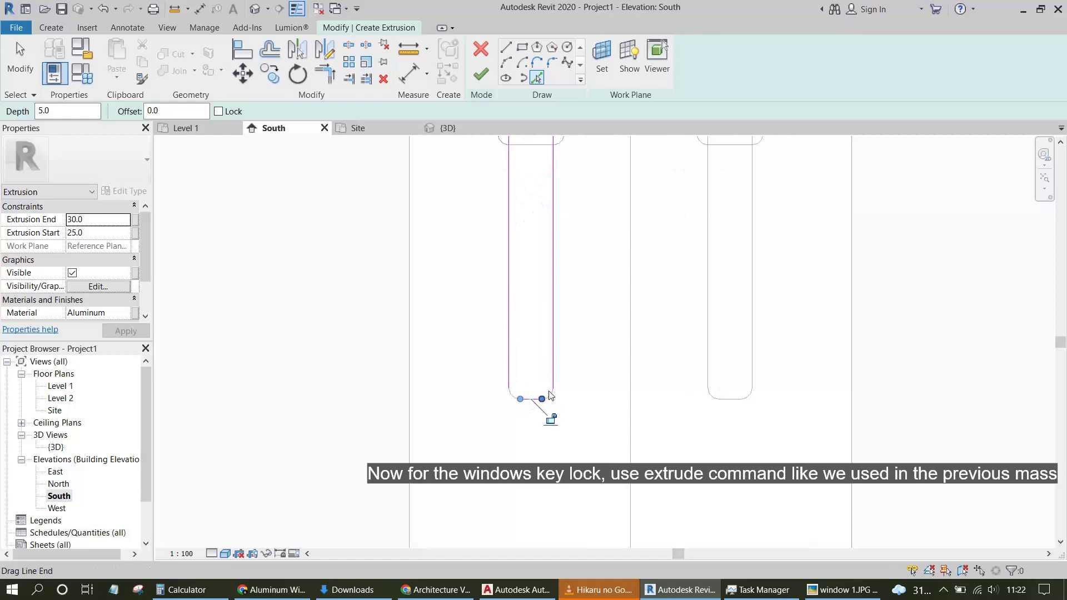
scroll(550, 396, "down", 2)
left_click(575, 402)
scroll(476, 393, "down", 2)
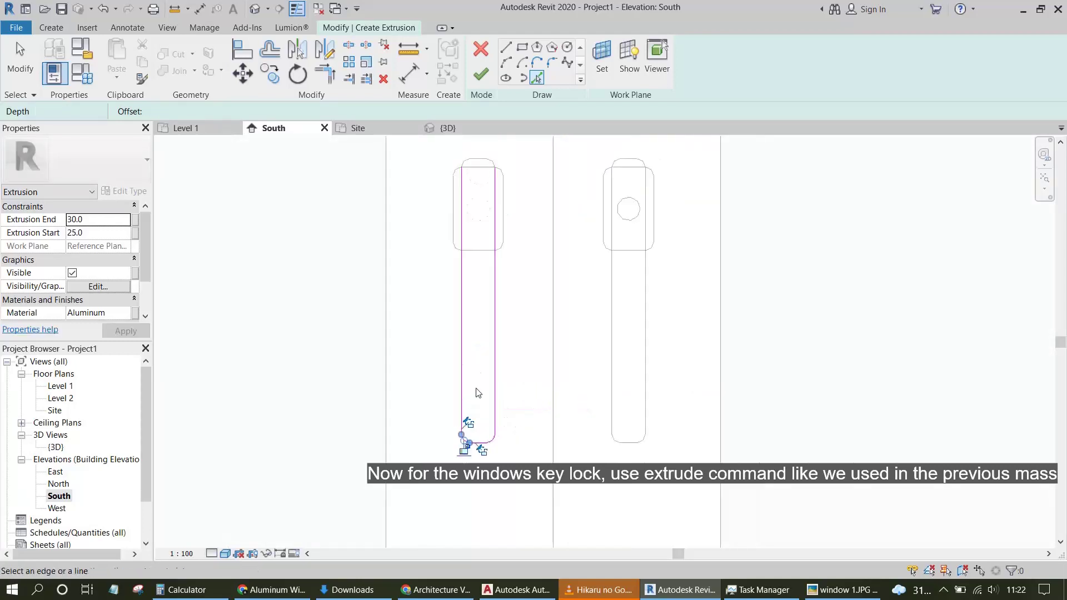
scroll(493, 208, "down", 1)
scroll(481, 243, "up", 3)
scroll(474, 403, "up", 2)
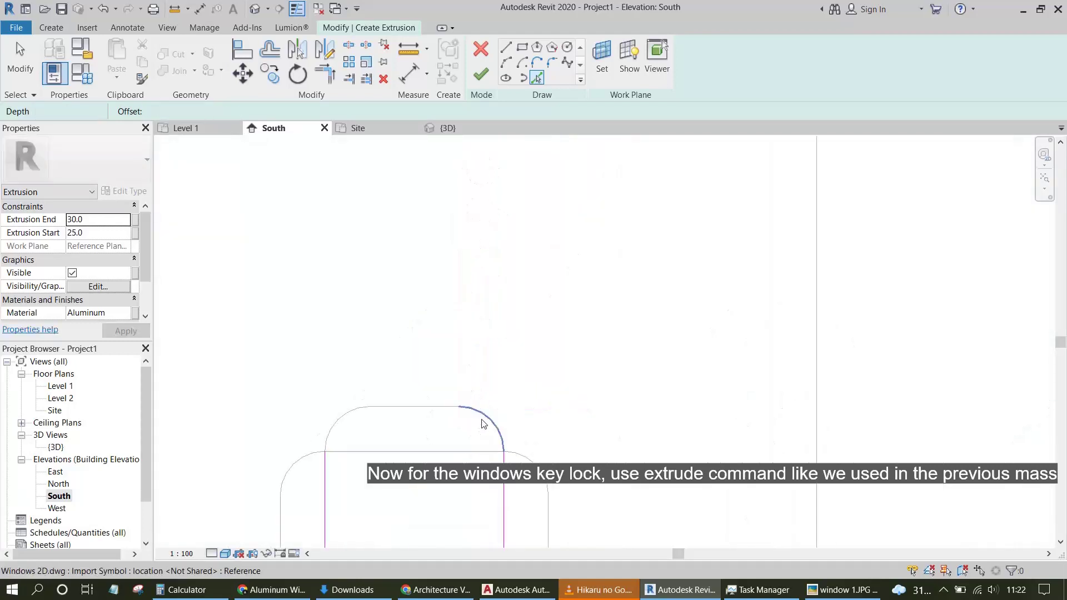
left_click(481, 424)
left_click(339, 420)
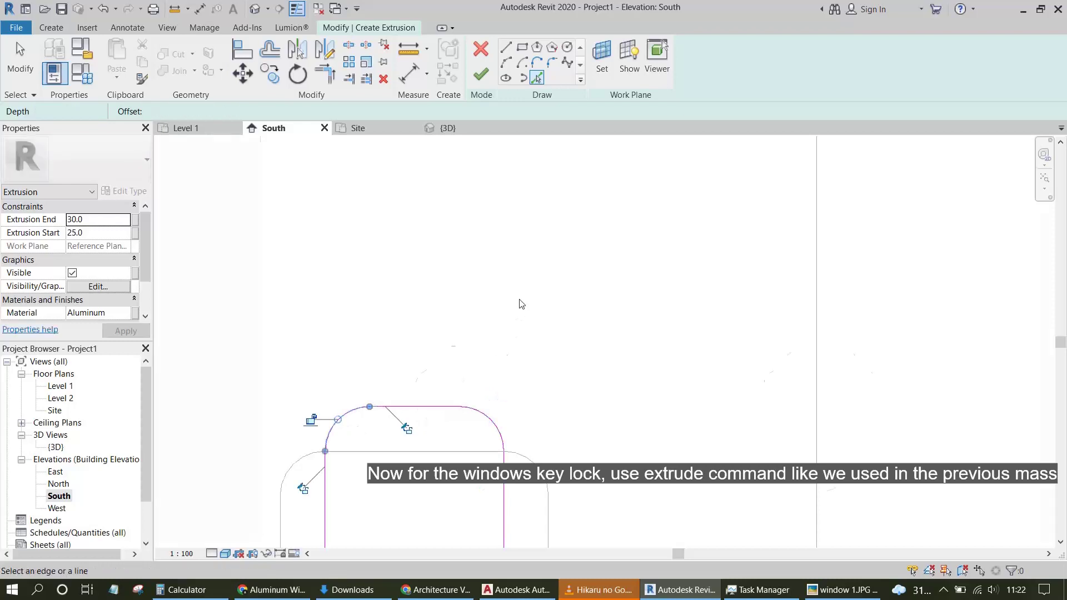
scroll(521, 304, "down", 5)
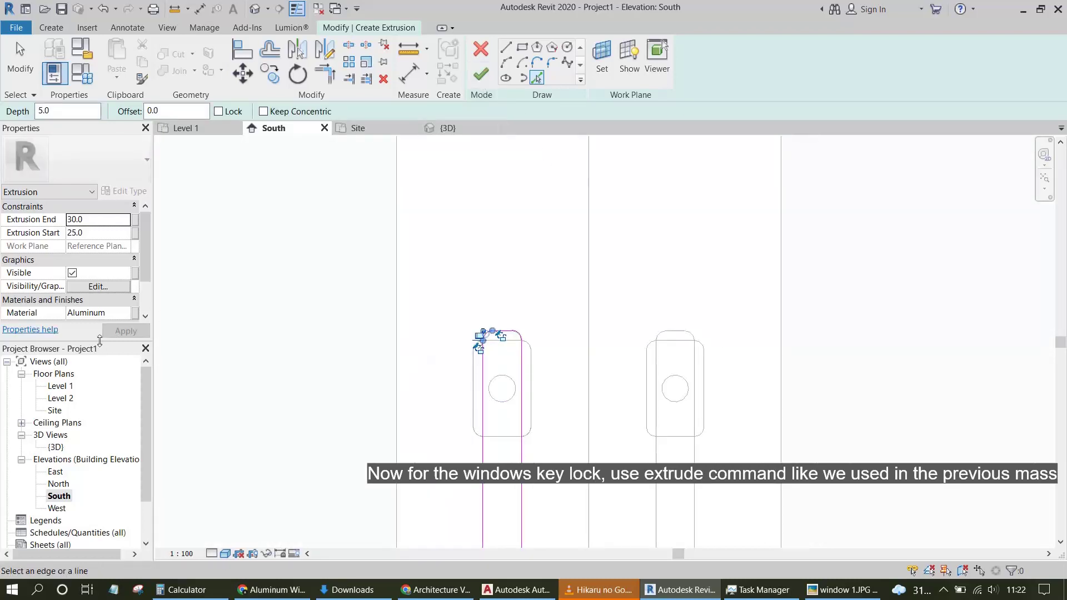
left_click(481, 74)
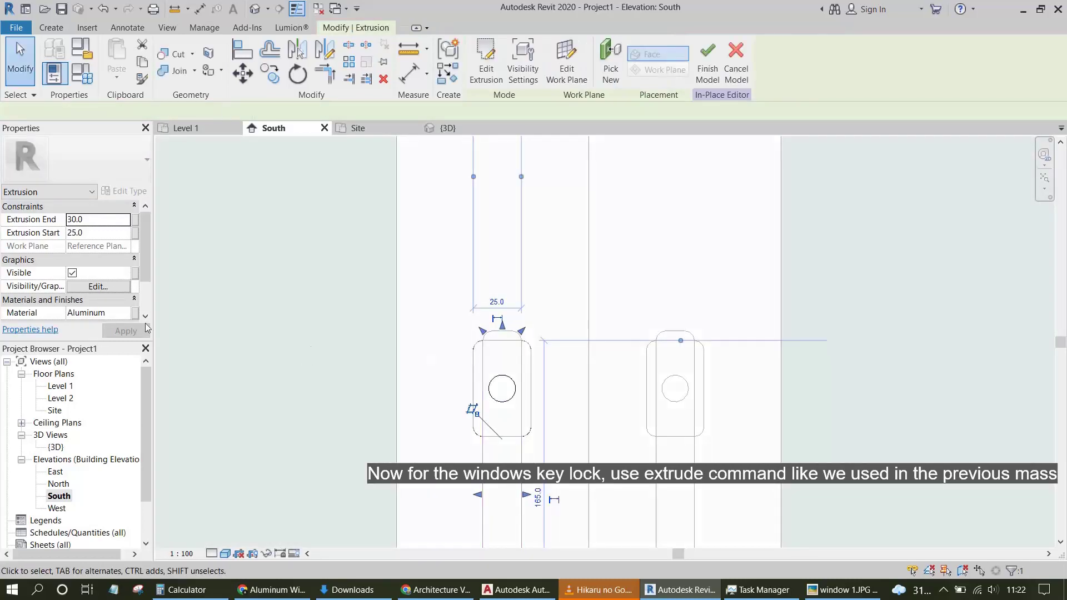
In the Site plan, make the handle extrusion run from -20.0 to -5.0, then view 3D.
double_click(55, 410)
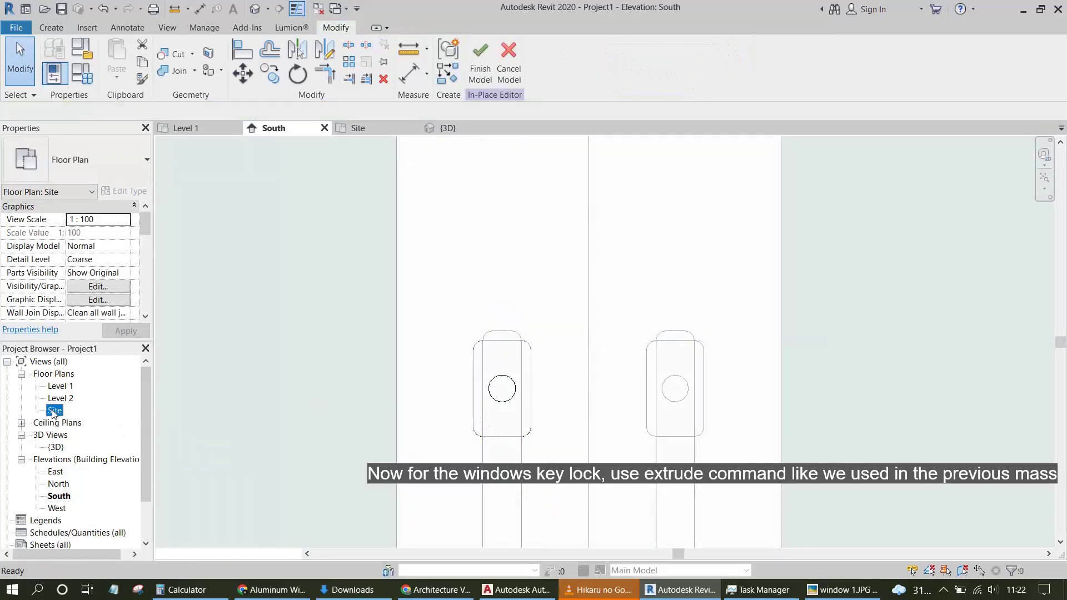
left_click_drag(644, 248, 644, 363)
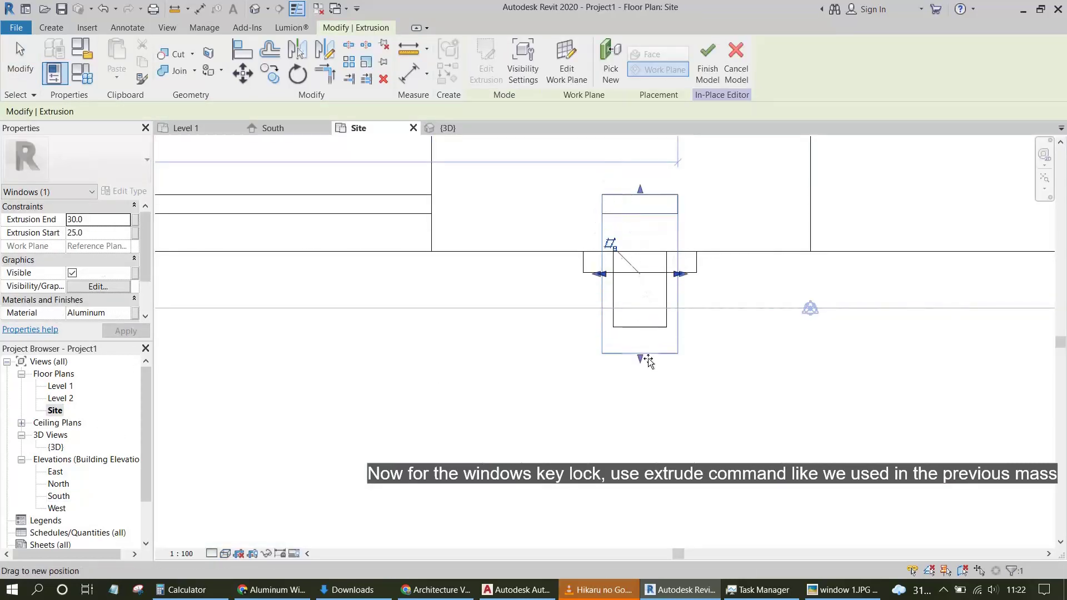
left_click_drag(649, 321, 649, 328)
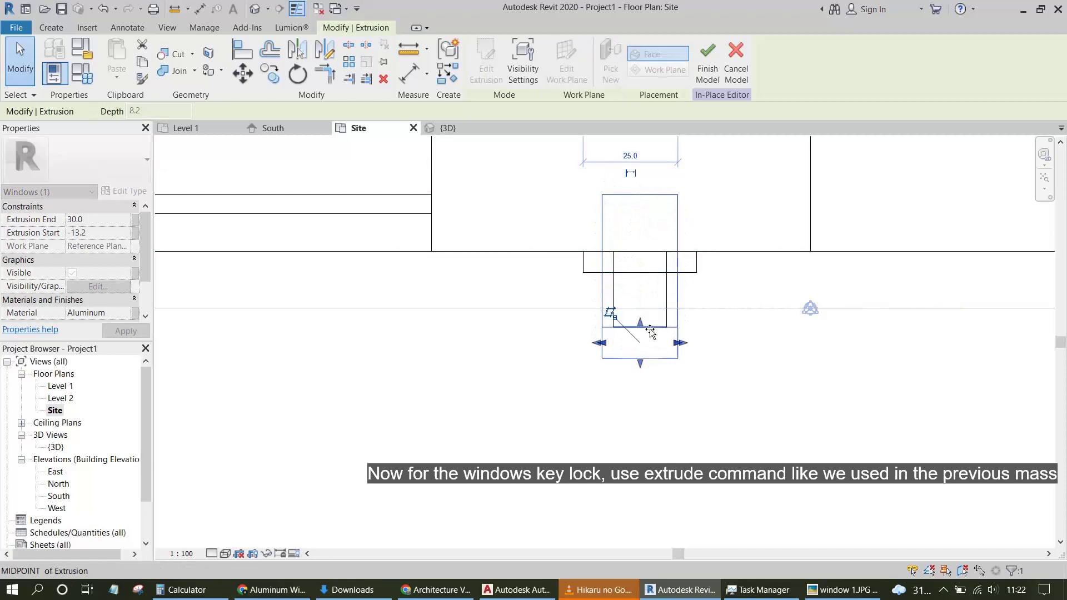
left_click(92, 233)
type("-20")
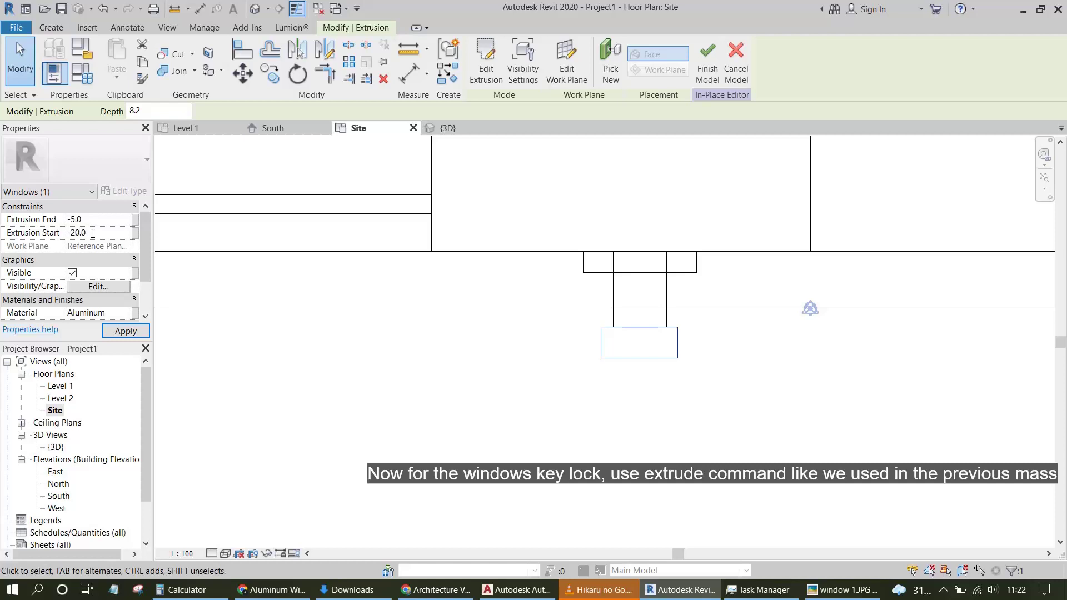
left_click(367, 392)
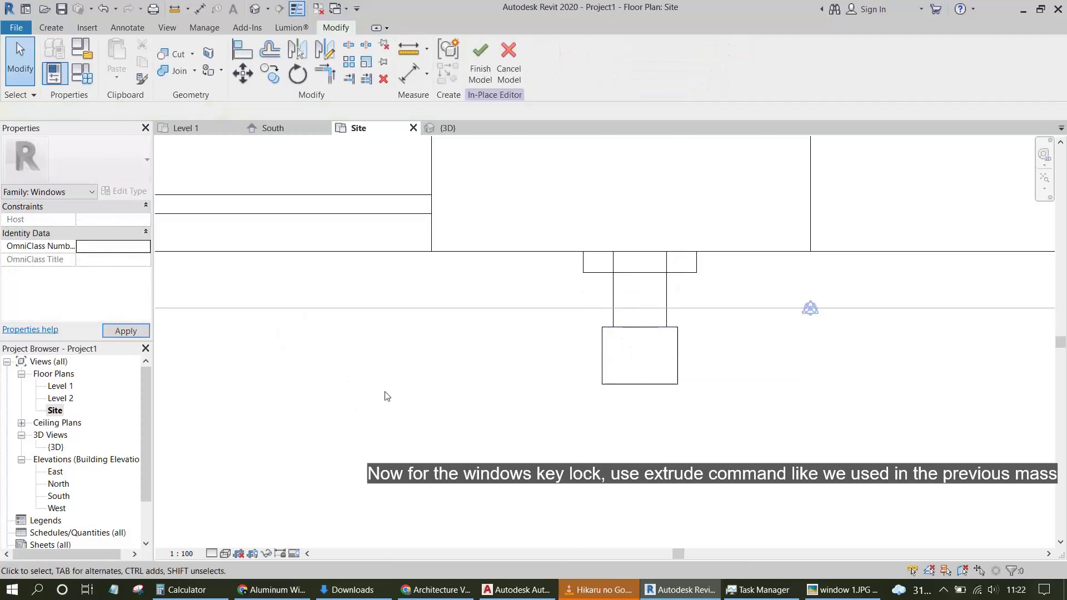
double_click(55, 447)
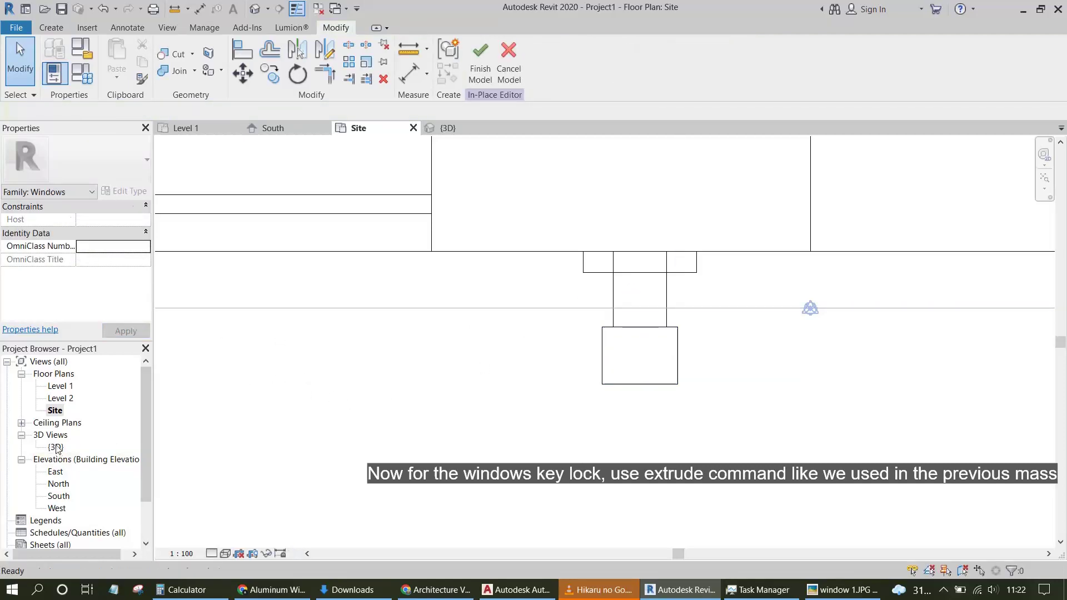
scroll(562, 354, "down", 5)
Change the handle's Extrusion Start to -15.0 for a 10.0 depth.
scroll(521, 332, "up", 2)
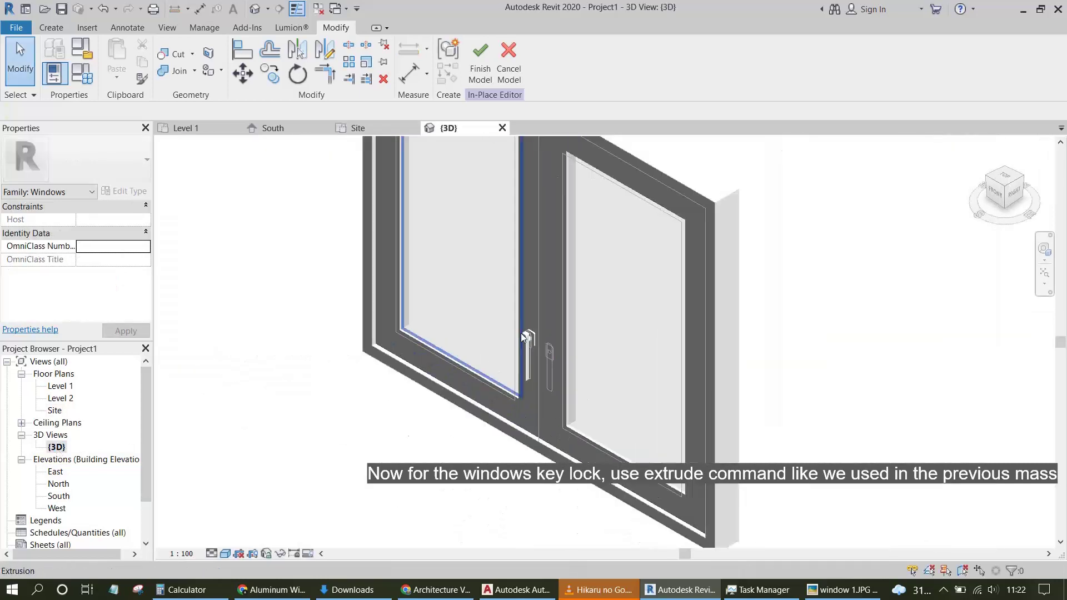
scroll(566, 359, "up", 5)
scroll(548, 317, "up", 2)
left_click(548, 317)
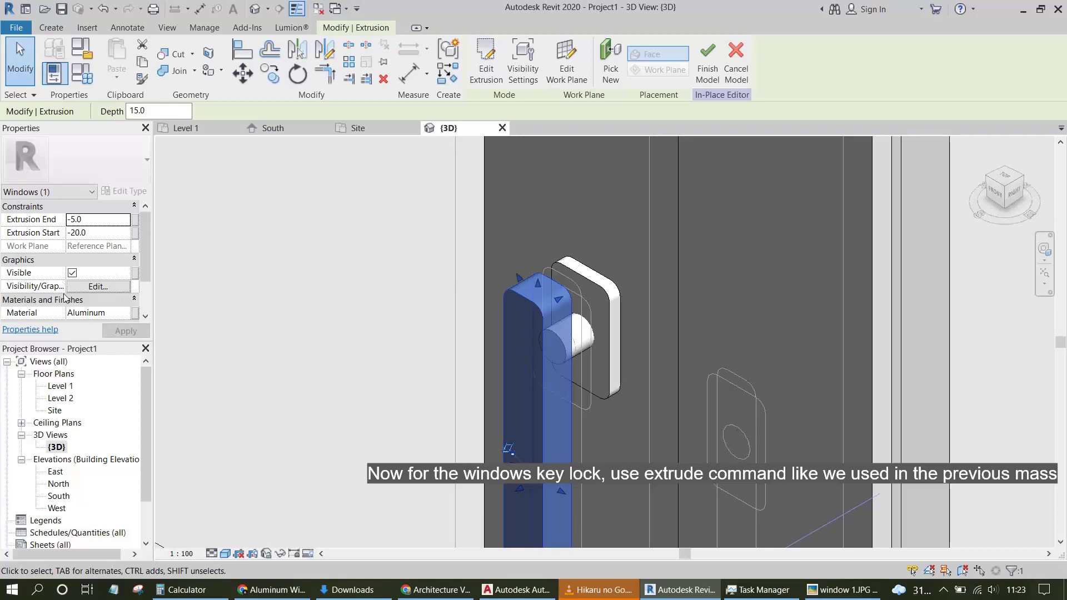
left_click(96, 233)
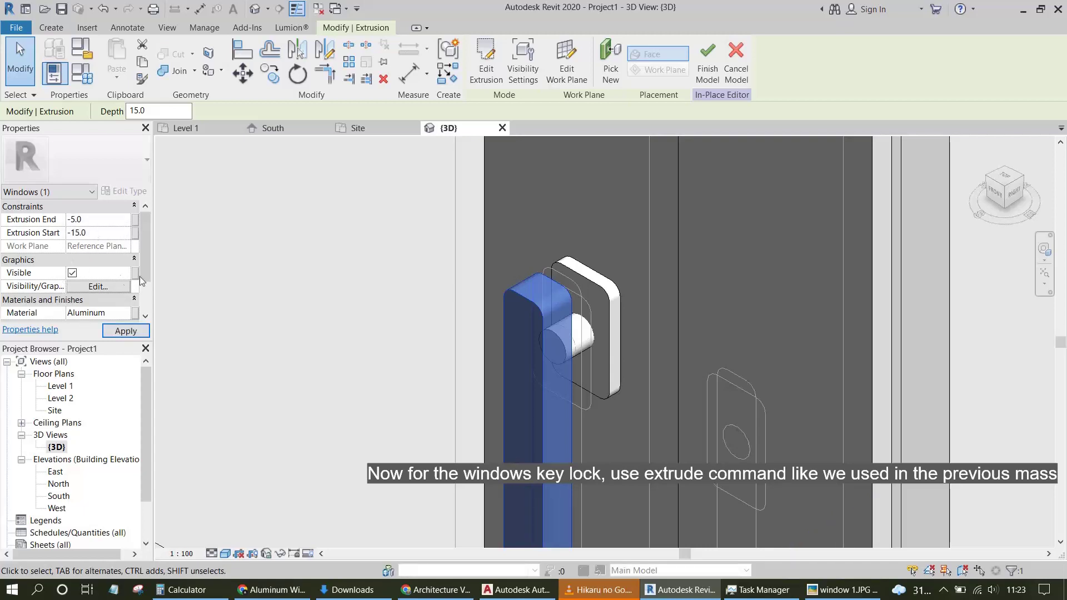
scroll(242, 215, "down", 3)
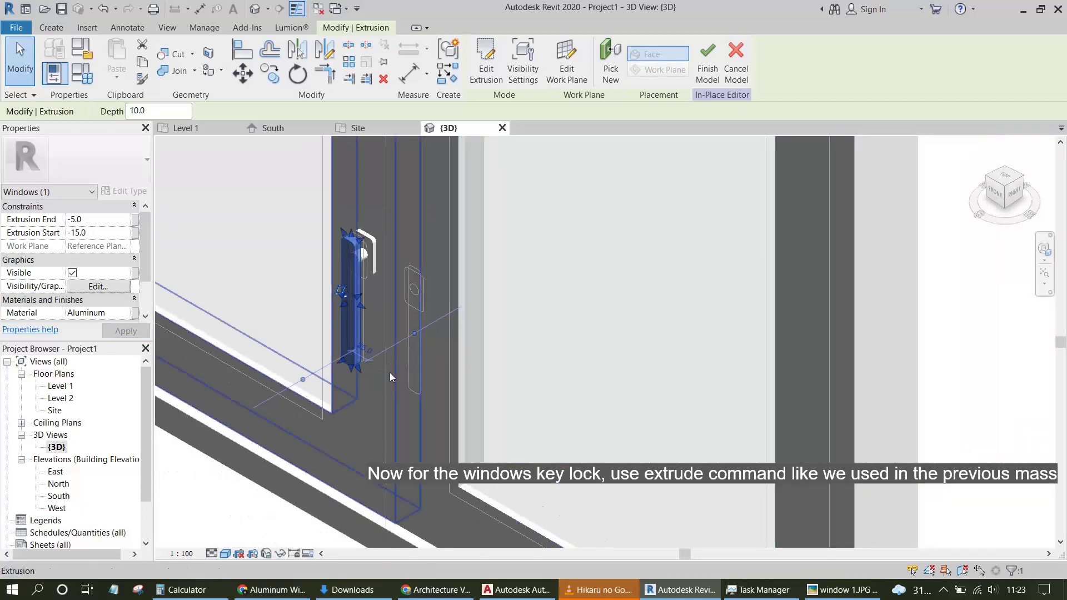
left_click(372, 367)
scroll(389, 378, "down", 3)
scroll(500, 400, "down", 3)
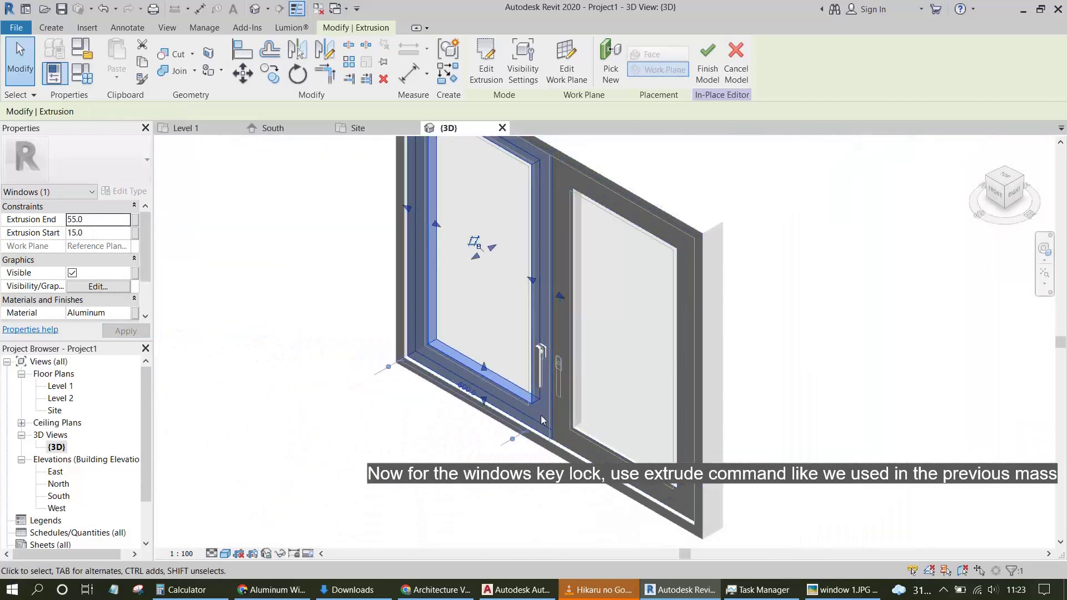
scroll(542, 420, "up", 4)
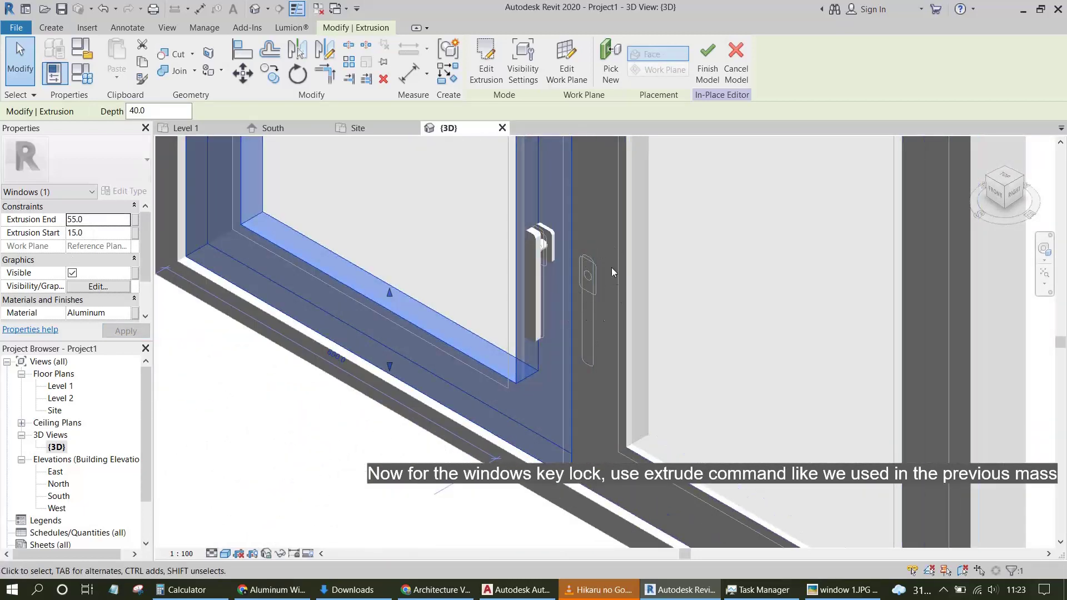
double_click(58, 495)
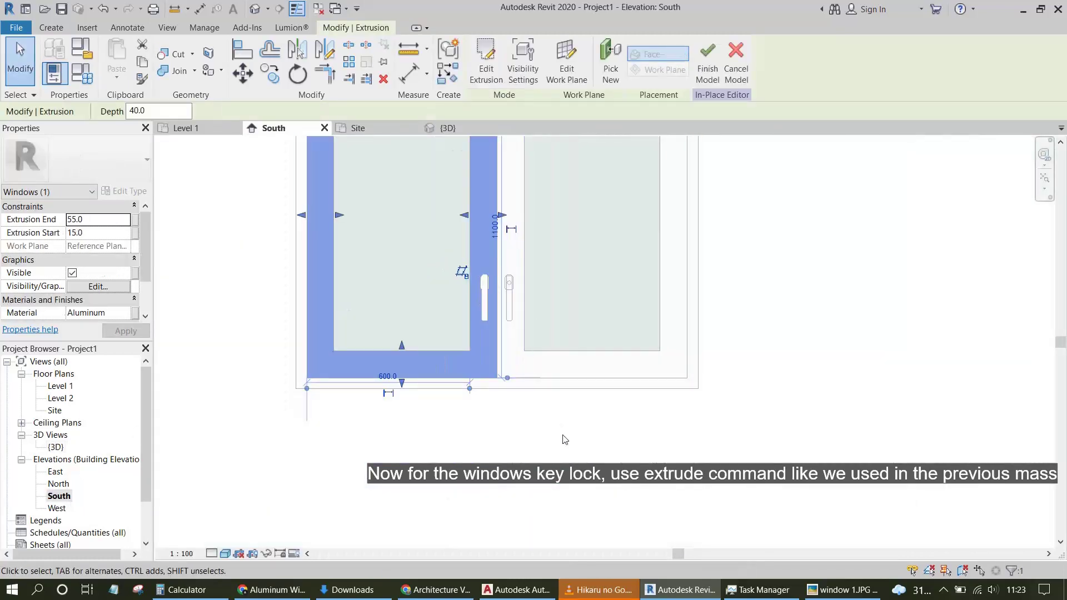
Mirror the left handle assembly across the centre line and check both handles in 3D.
left_click(561, 438)
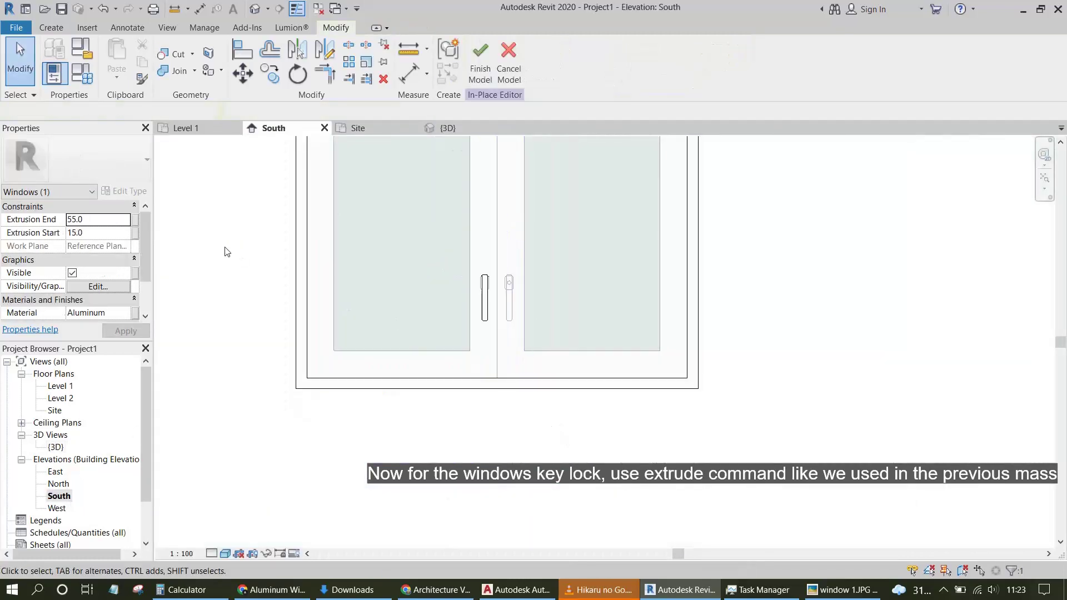
left_click_drag(262, 211, 506, 415)
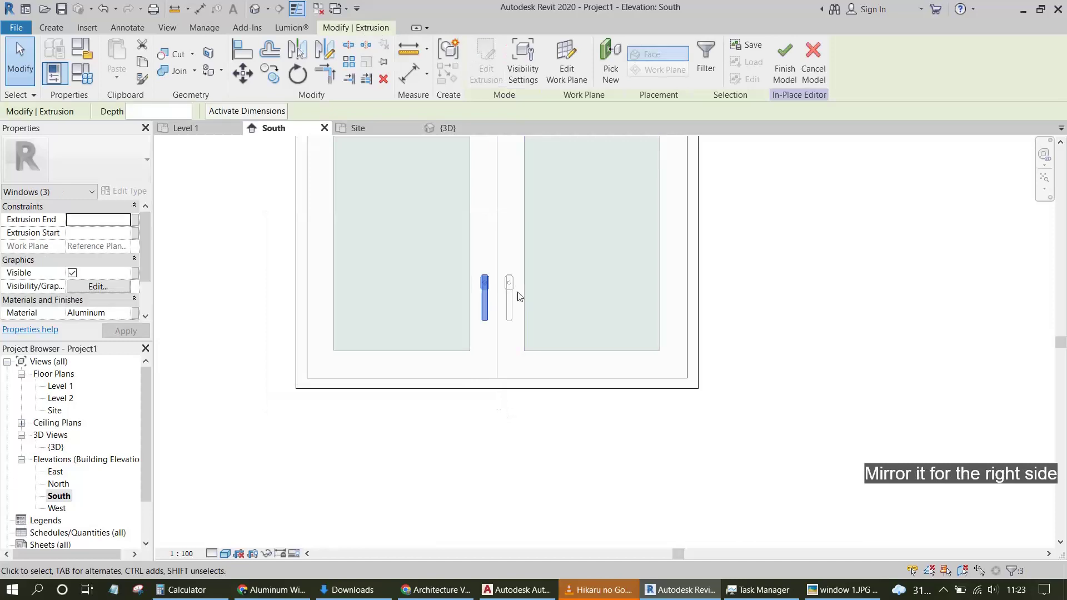
left_click(298, 51)
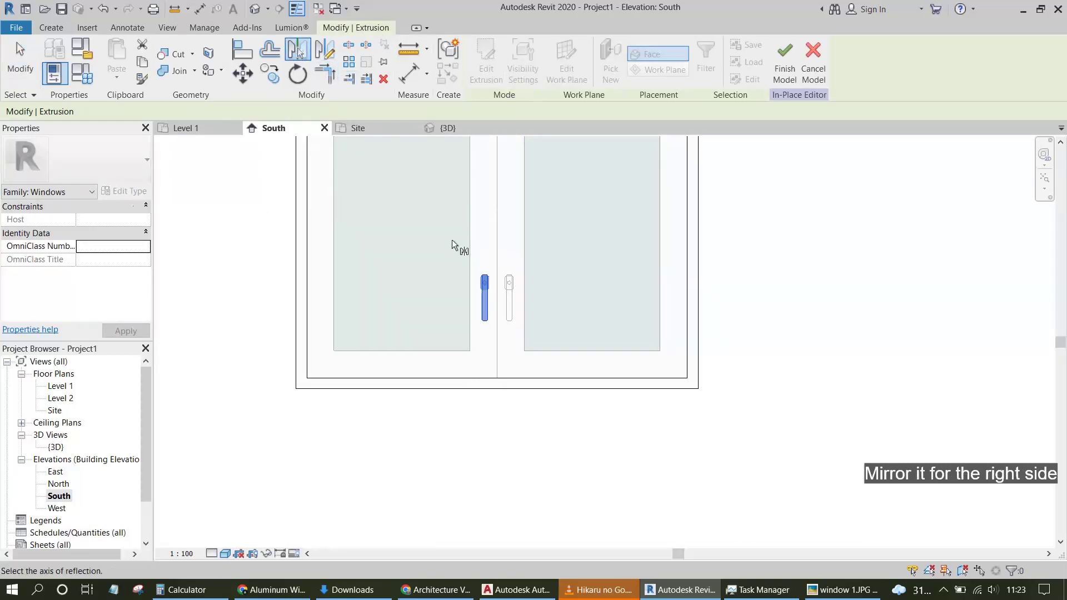
left_click(495, 248)
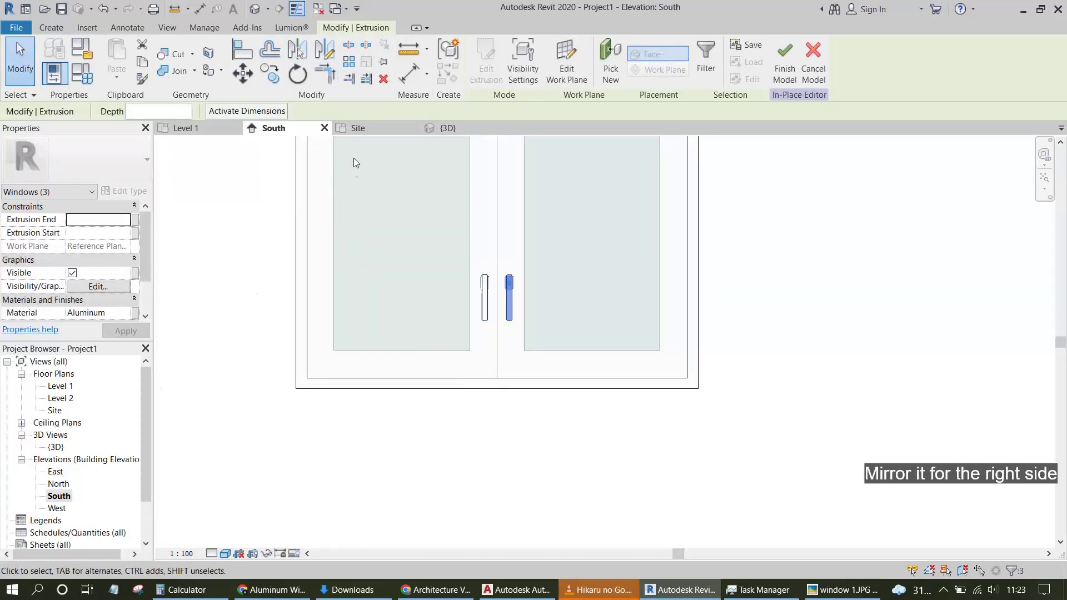
double_click(56, 447)
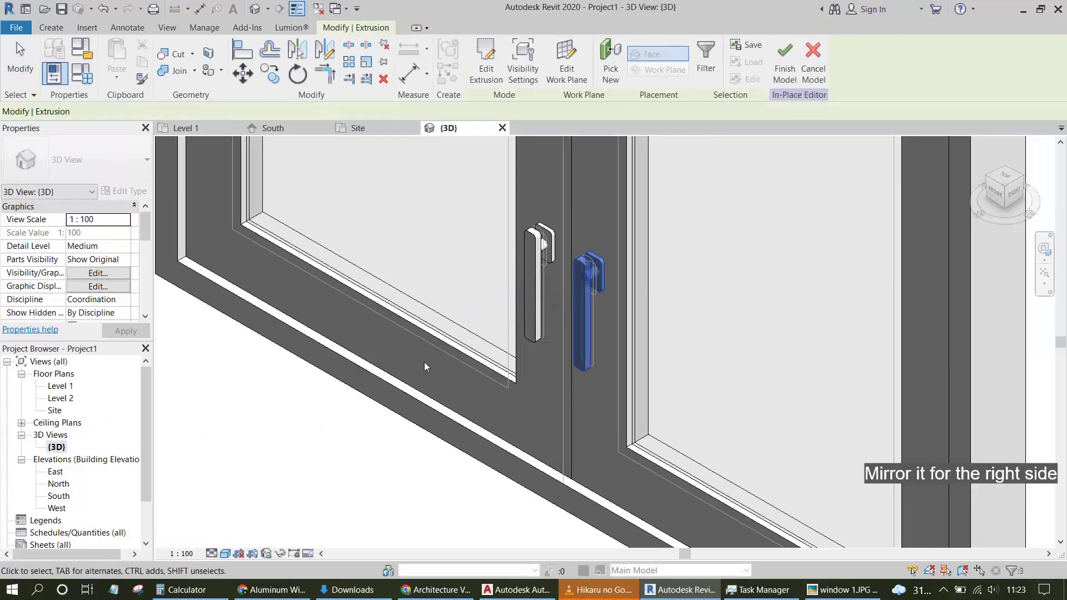
scroll(415, 358, "down", 3)
scroll(471, 372, "up", 4)
scroll(470, 372, "down", 4)
middle_click_drag(470, 372, 586, 414)
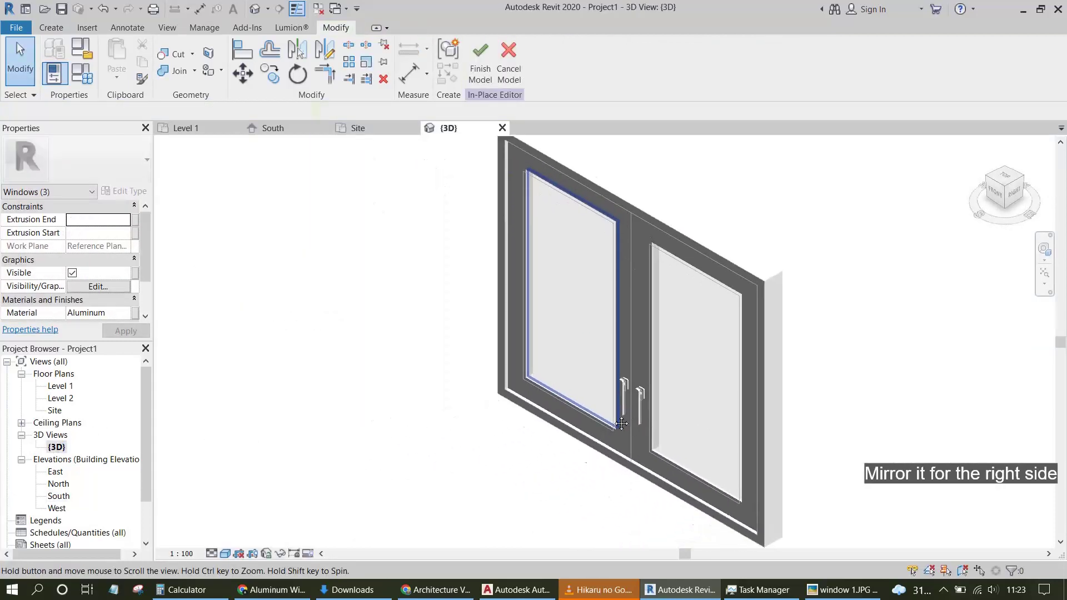
key("Escape")
left_click(1045, 248)
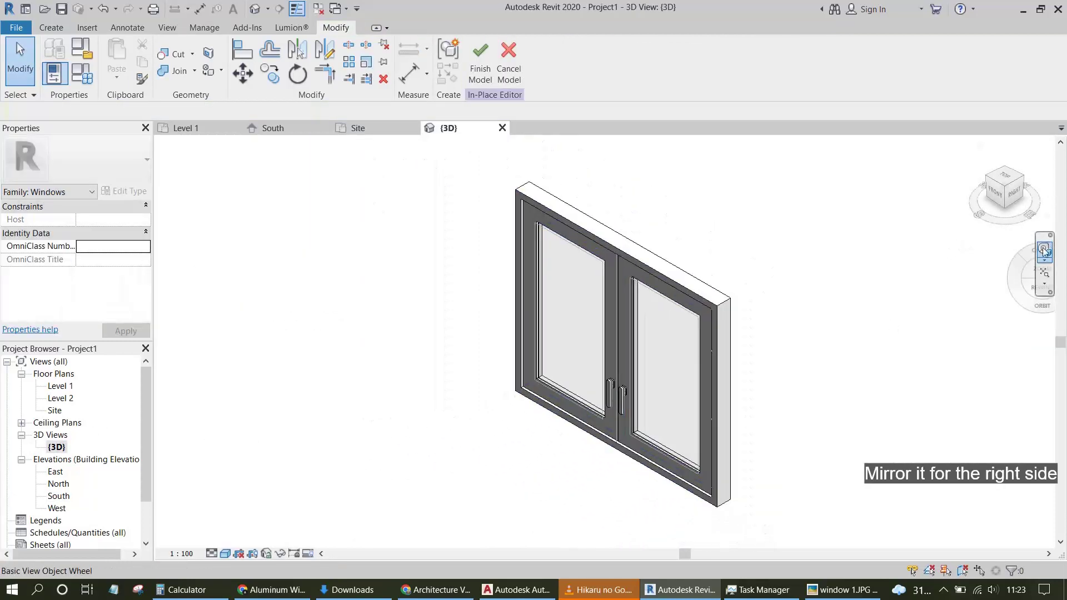
mouse_move(745, 377)
left_mouse_down()
mouse_move(759, 408)
mouse_move(839, 312)
mouse_move(819, 258)
mouse_move(760, 323)
mouse_move(574, 352)
mouse_move(431, 336)
mouse_move(409, 355)
mouse_move(622, 388)
mouse_move(778, 381)
mouse_move(806, 328)
mouse_move(778, 369)
mouse_move(738, 384)
mouse_move(745, 361)
mouse_move(778, 350)
left_mouse_up()
scroll(616, 351, "up", 3)
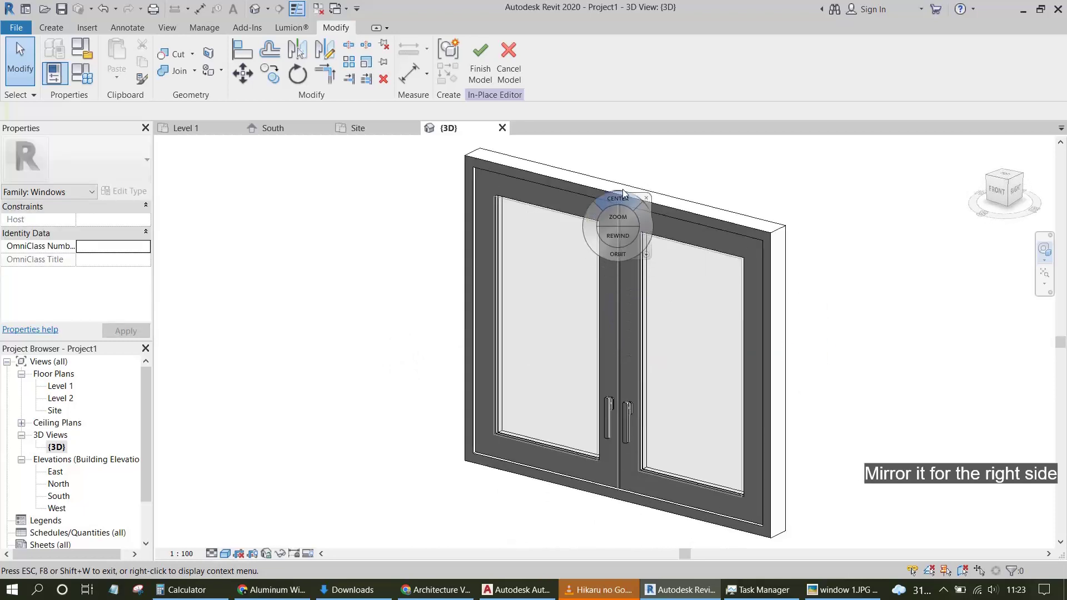
key("Escape")
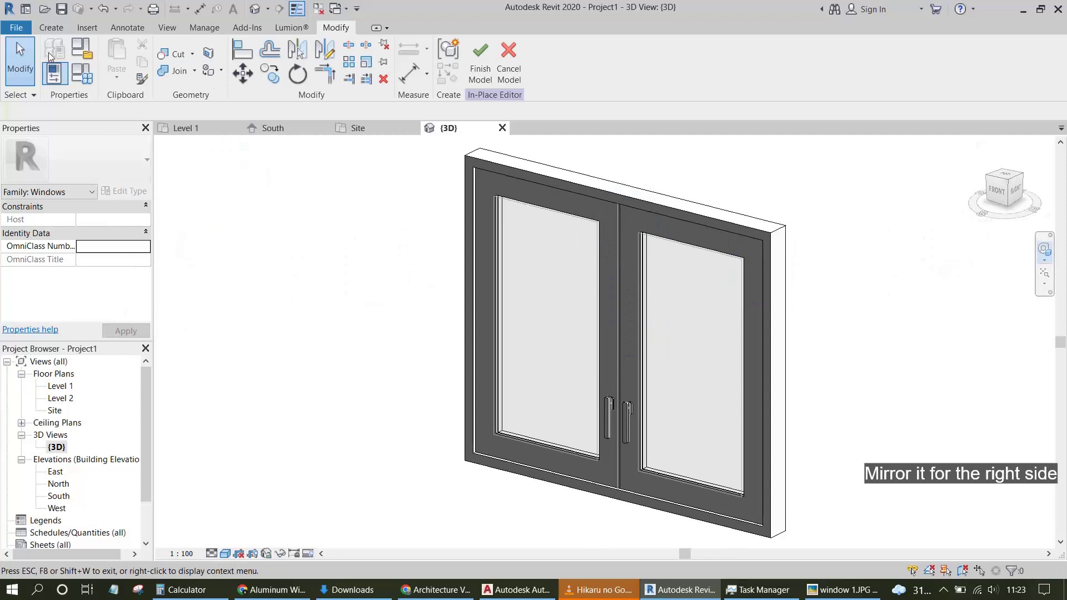
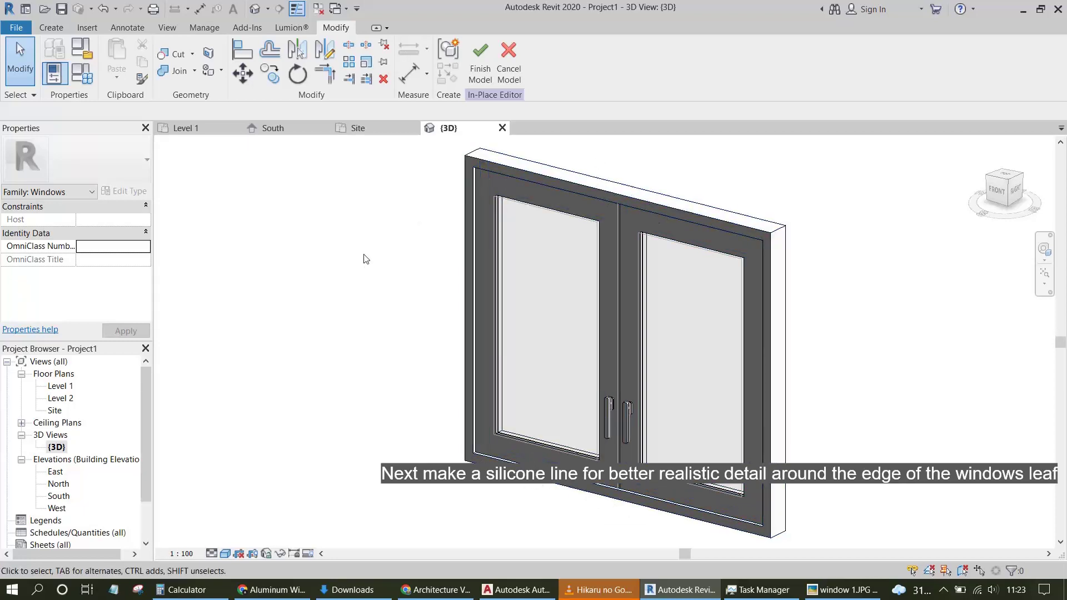
In the South elevation, start a new extrusion on Reference Plane: windows.
double_click(58, 496)
scroll(408, 307, "down", 3)
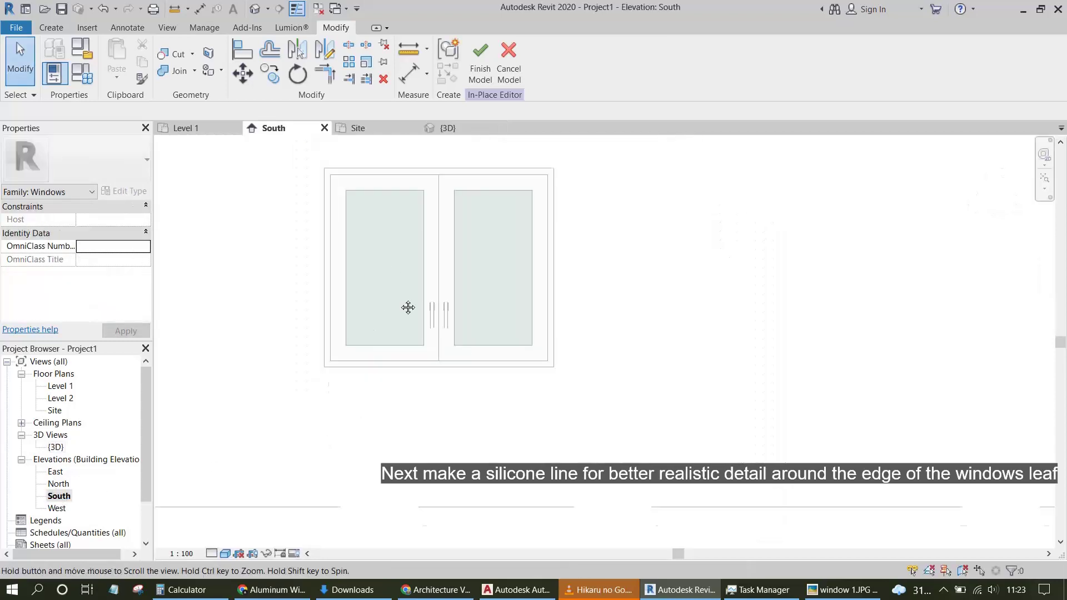
left_click(47, 31)
left_click(113, 54)
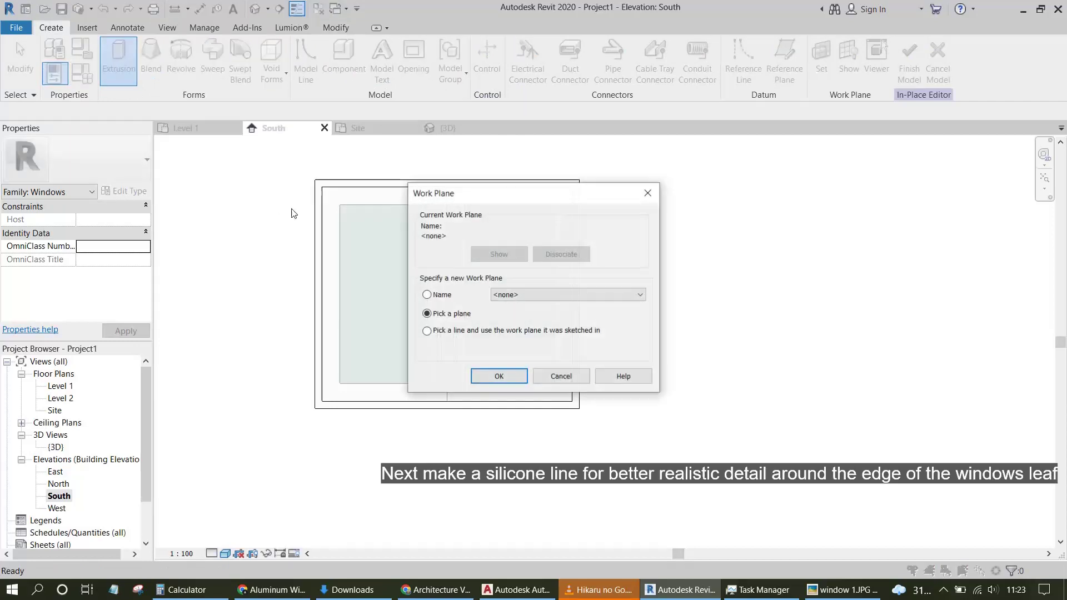
left_click(542, 300)
left_click(549, 322)
left_click(499, 377)
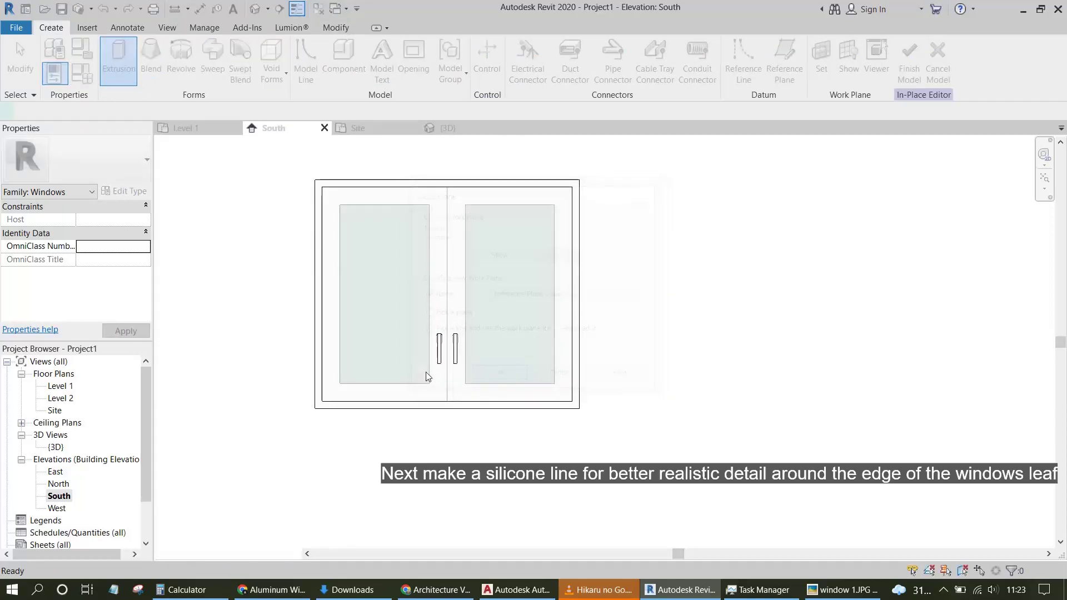
Sketch a rectangle along the frame's inner edge around the window leaves.
left_click(522, 47)
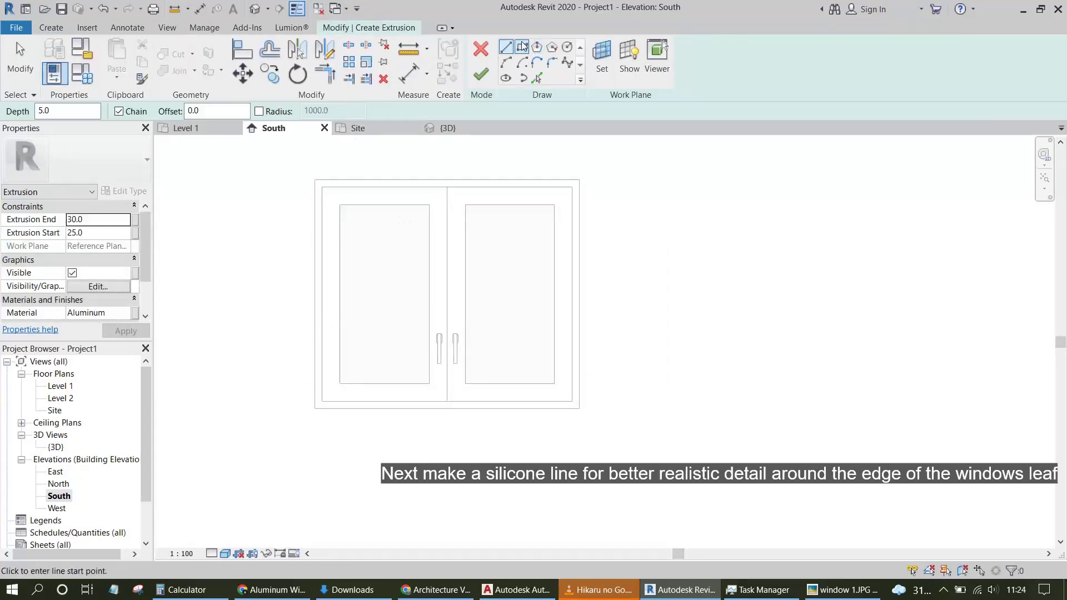
left_click(322, 187)
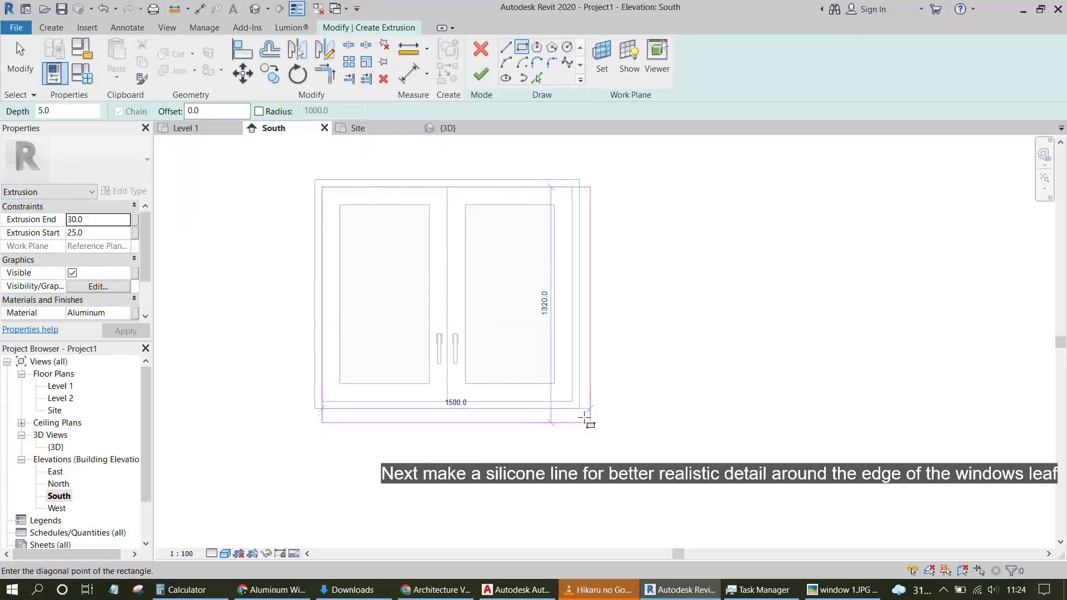
left_click(573, 401)
left_click(506, 47)
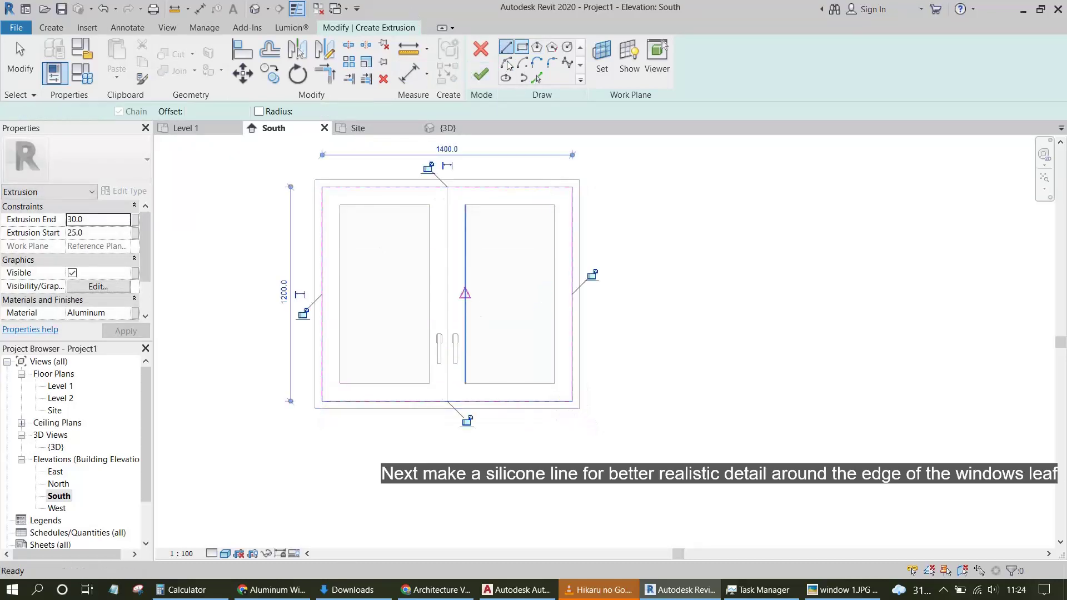
scroll(440, 388, "up", 3)
middle_click_drag(440, 388, 480, 450)
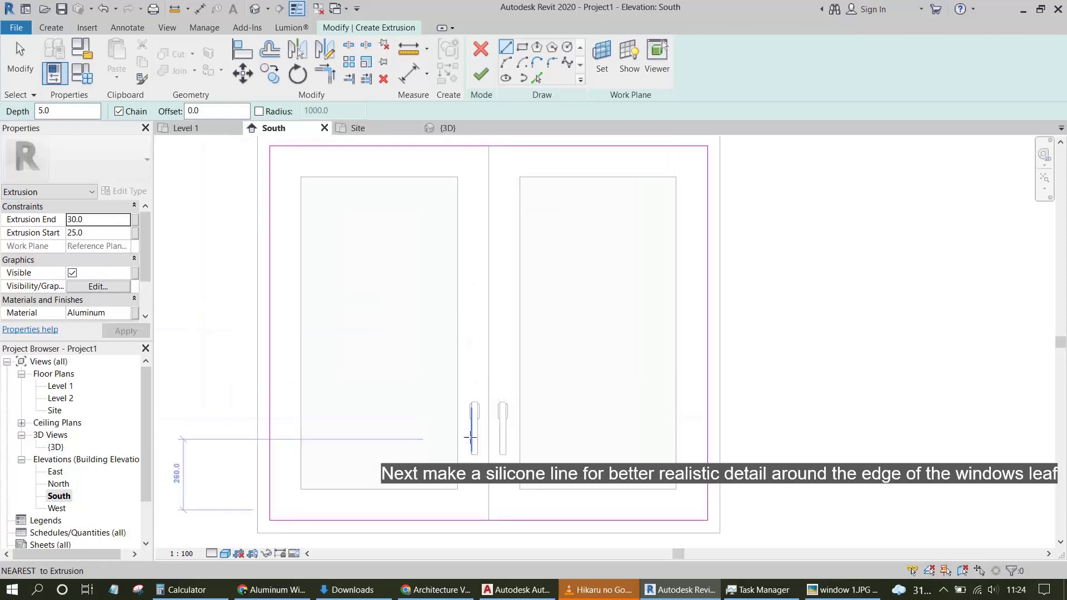
scroll(473, 453, "down", 2)
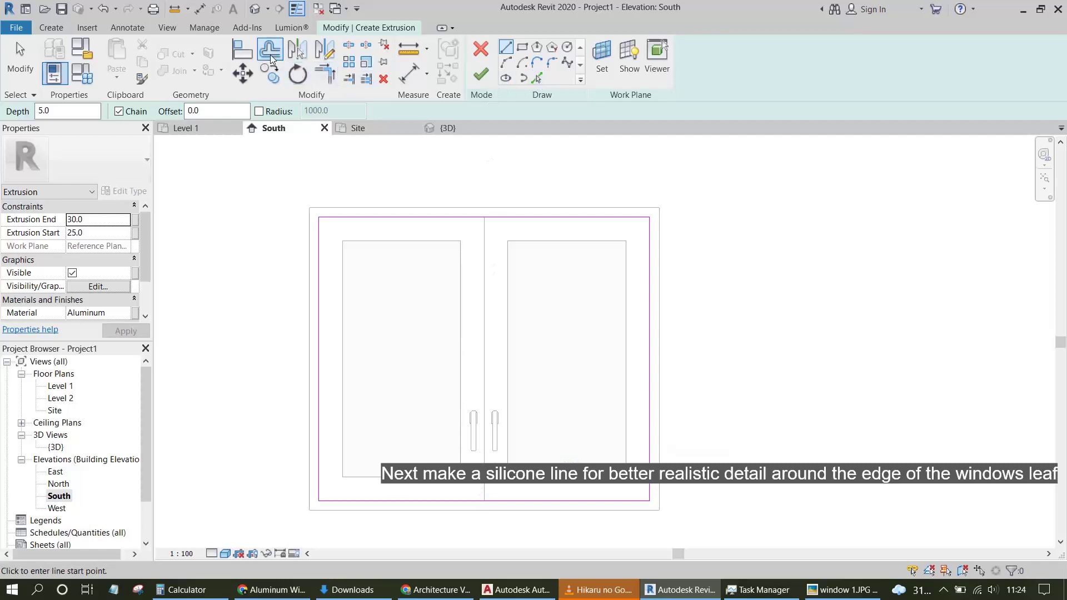
Offset a copy of the rectangle's sketch lines 5.0 inward.
left_click(271, 56)
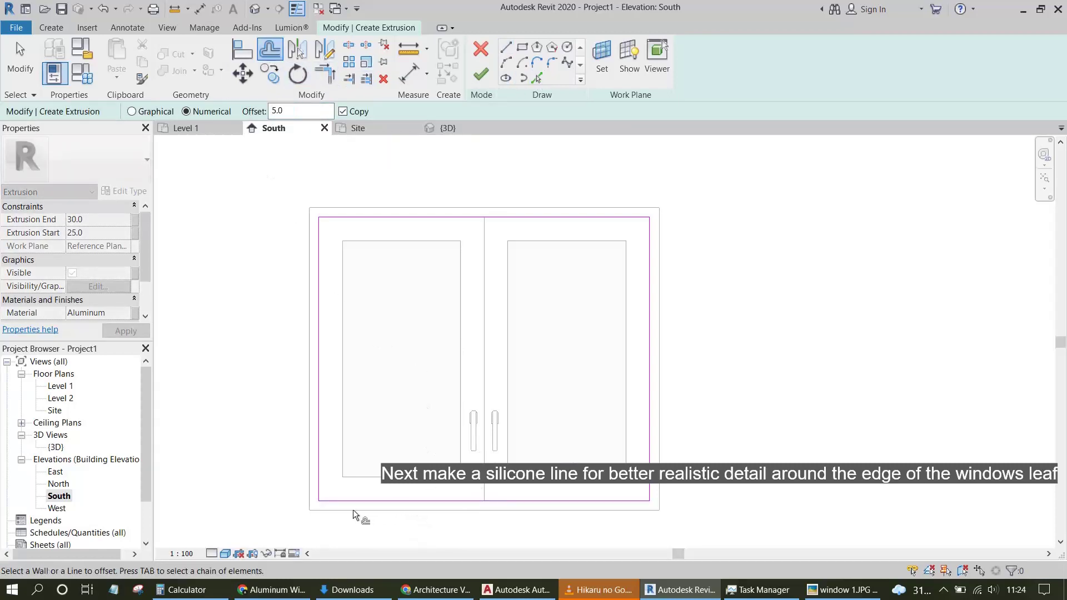
scroll(352, 509, "up", 5)
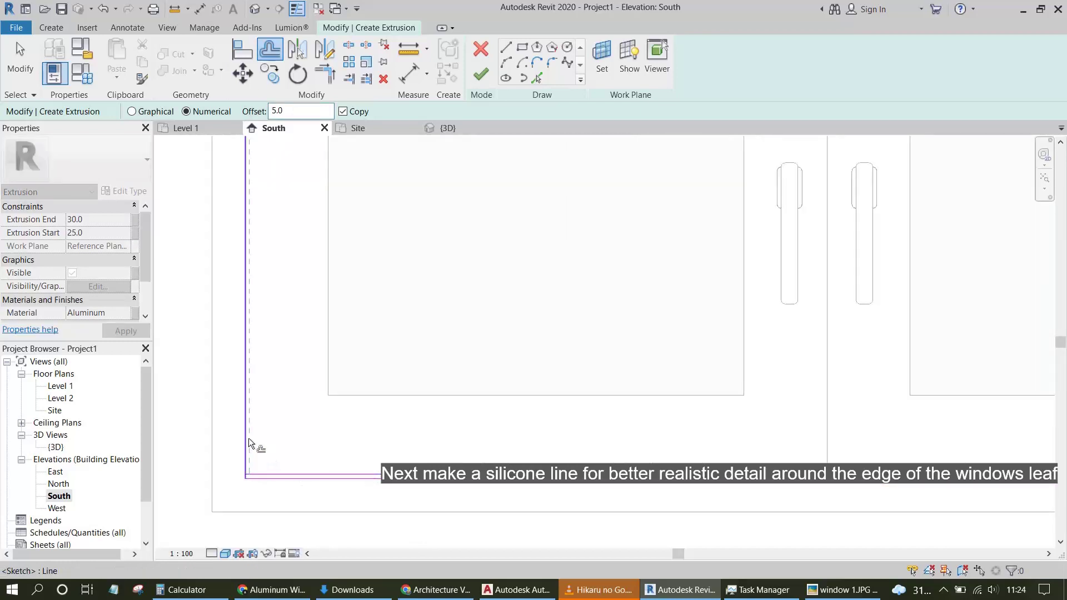
scroll(252, 445, "down", 5)
middle_click_drag(252, 444, 371, 417)
scroll(405, 285, "up", 3)
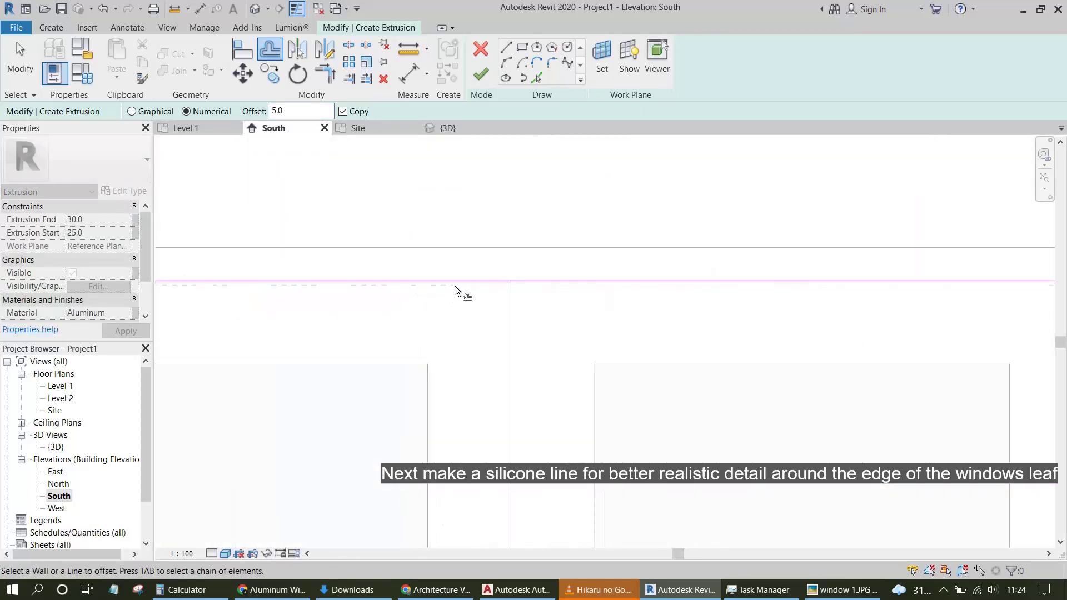
scroll(629, 298, "up", 2)
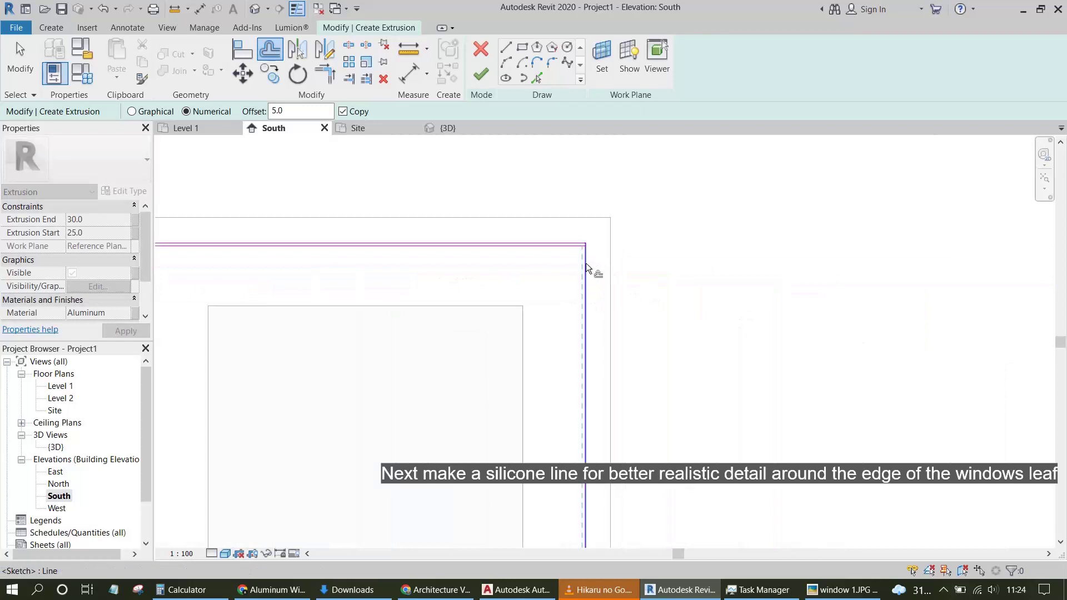
left_click(586, 263)
key("Escape")
scroll(520, 228, "up", 2)
Close the inner loop's corners with Trim/Extend to Corner (TR).
key("t")
key("r")
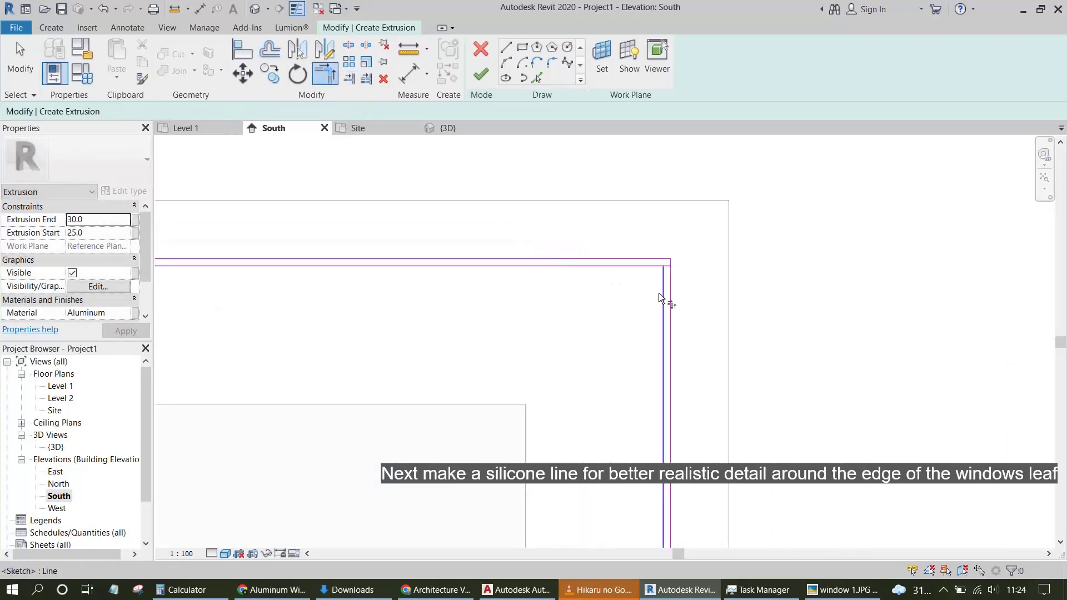
scroll(641, 271, "down", 2)
scroll(605, 377, "down", 2)
scroll(643, 345, "up", 3)
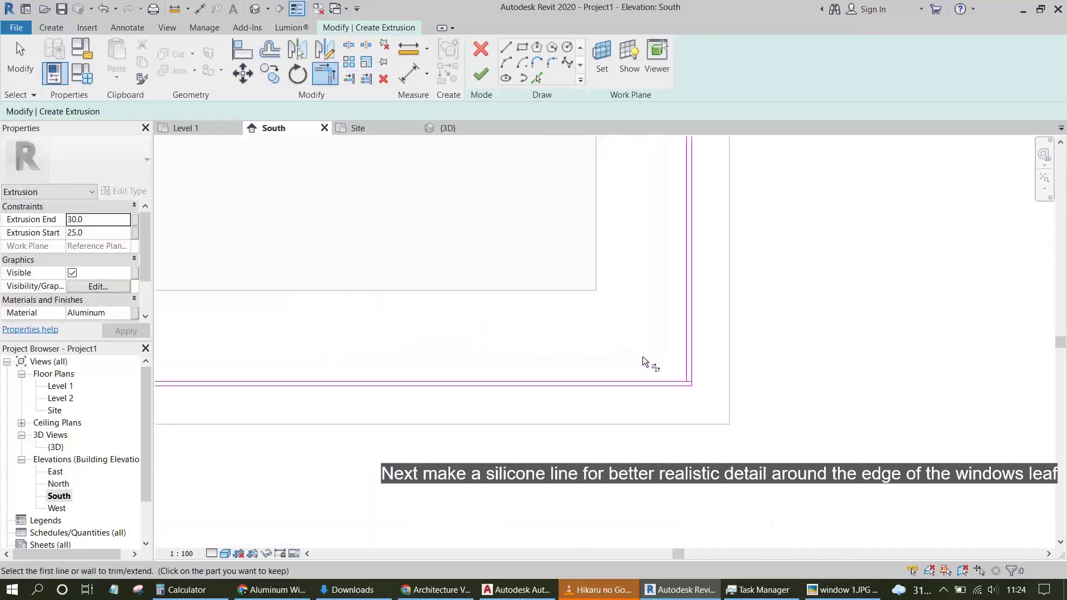
scroll(648, 369, "up", 1)
scroll(639, 369, "down", 4)
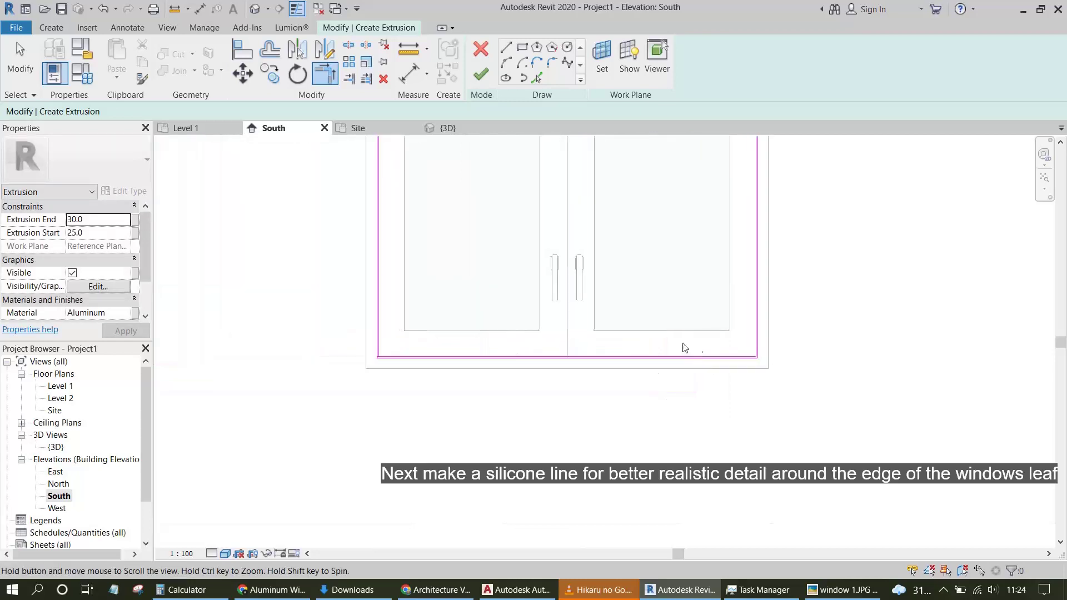
scroll(354, 364, "up", 2)
scroll(367, 366, "up", 1)
scroll(381, 356, "down", 2)
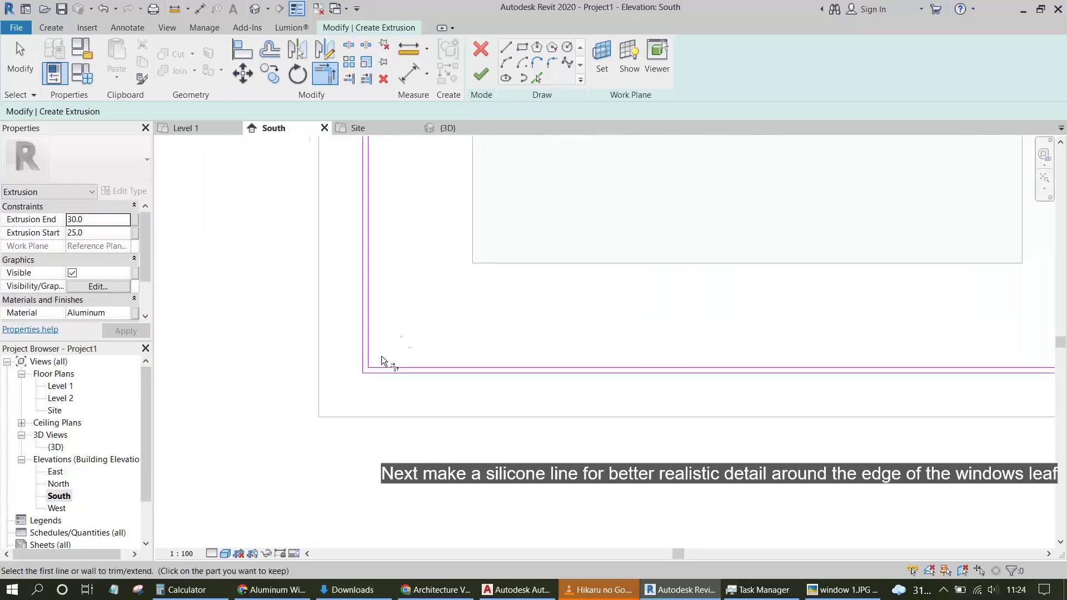
scroll(379, 351, "down", 1)
scroll(356, 266, "up", 5)
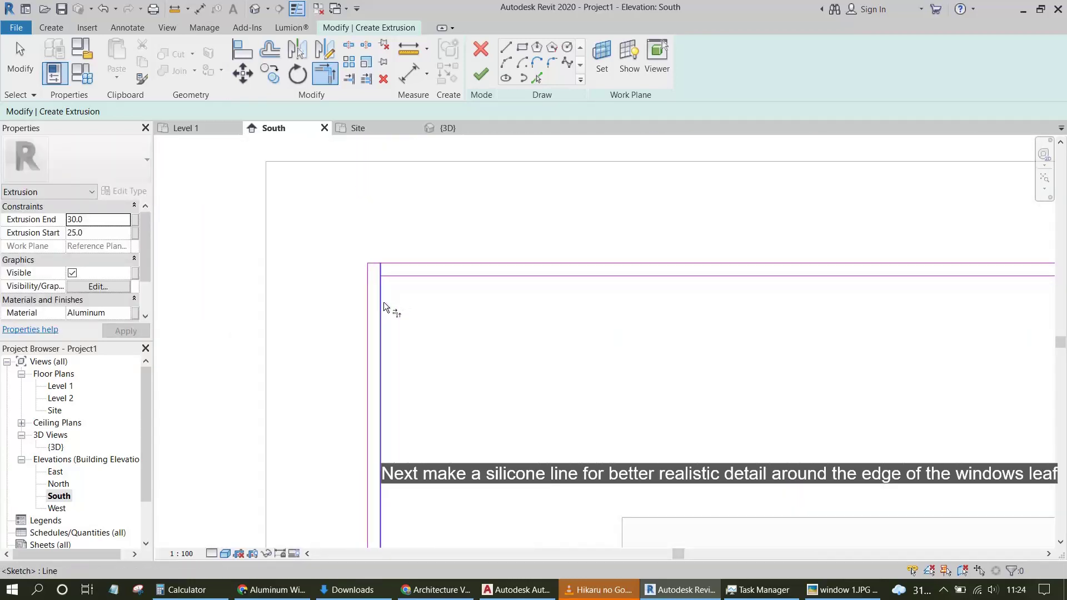
scroll(478, 192, "down", 3)
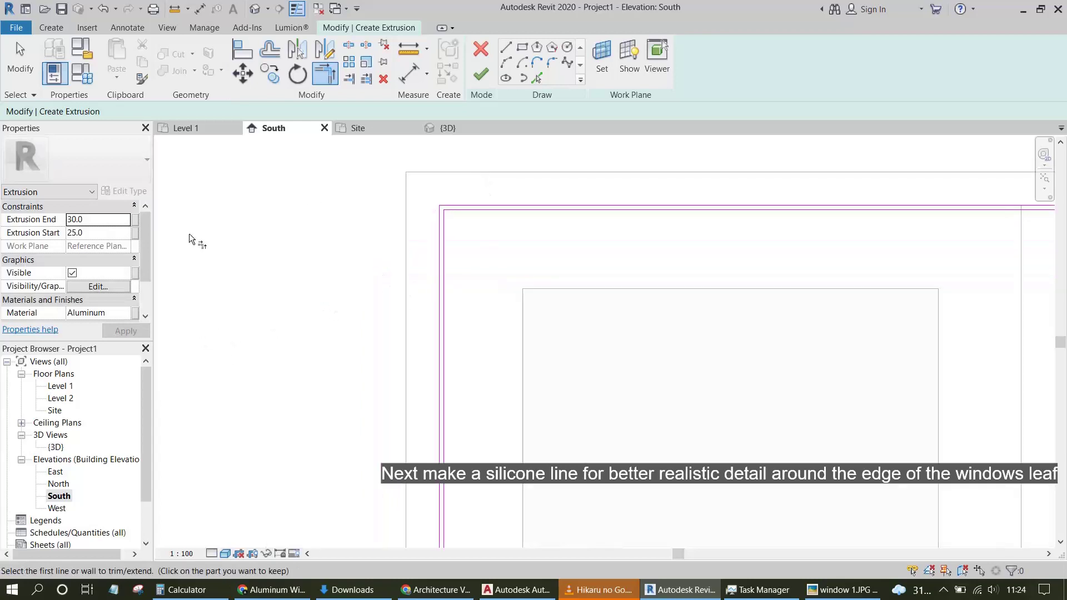
scroll(100, 318, "down", 1)
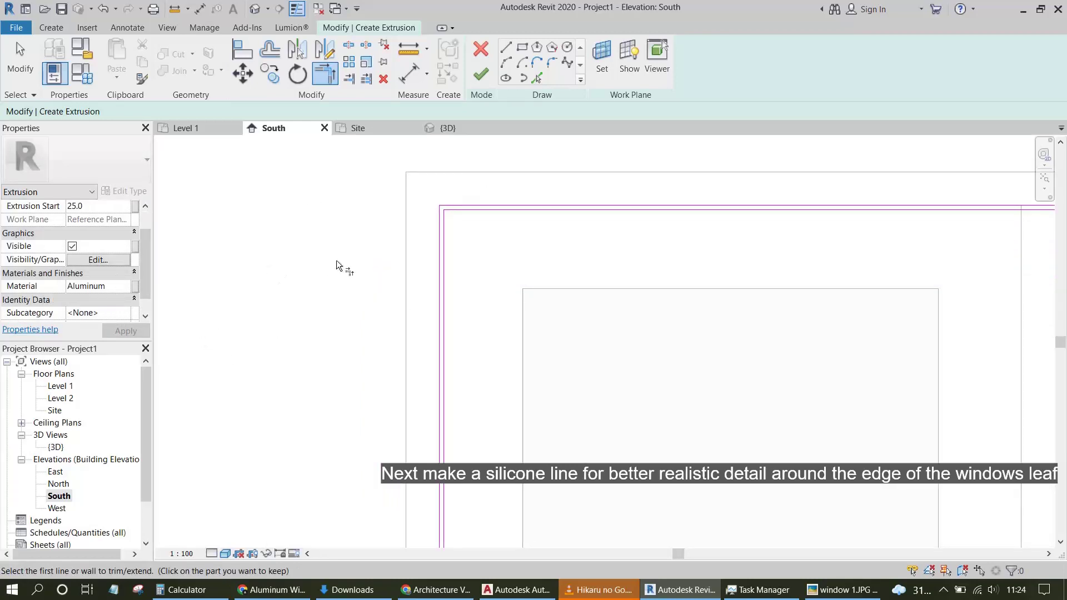
Give the extrusion the dark Damp-proofing material and finish the sketch.
left_click(125, 288)
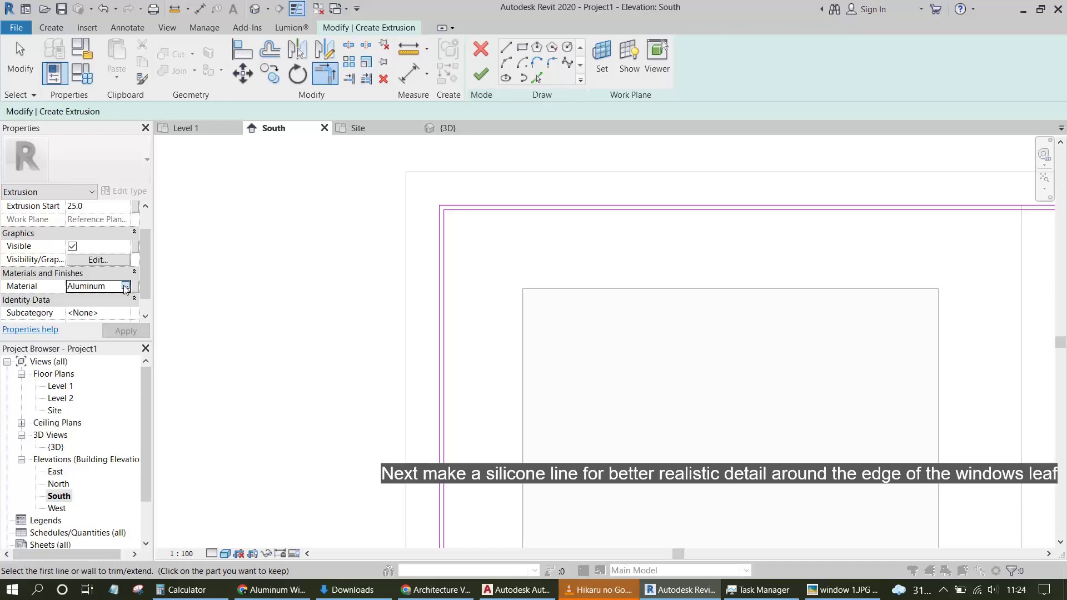
left_click(125, 286)
type("black")
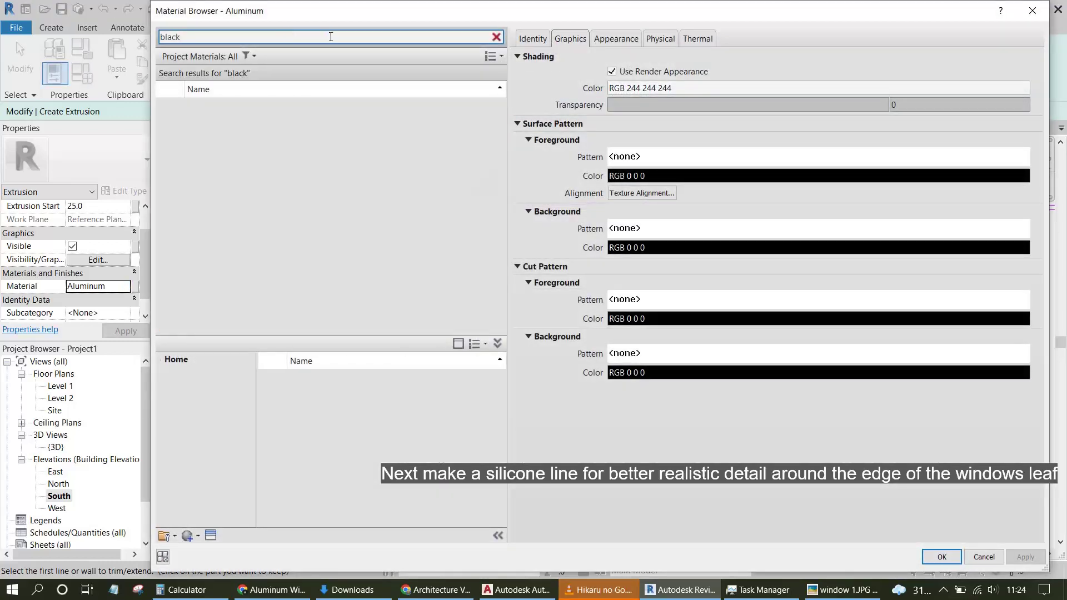
left_click(358, 140)
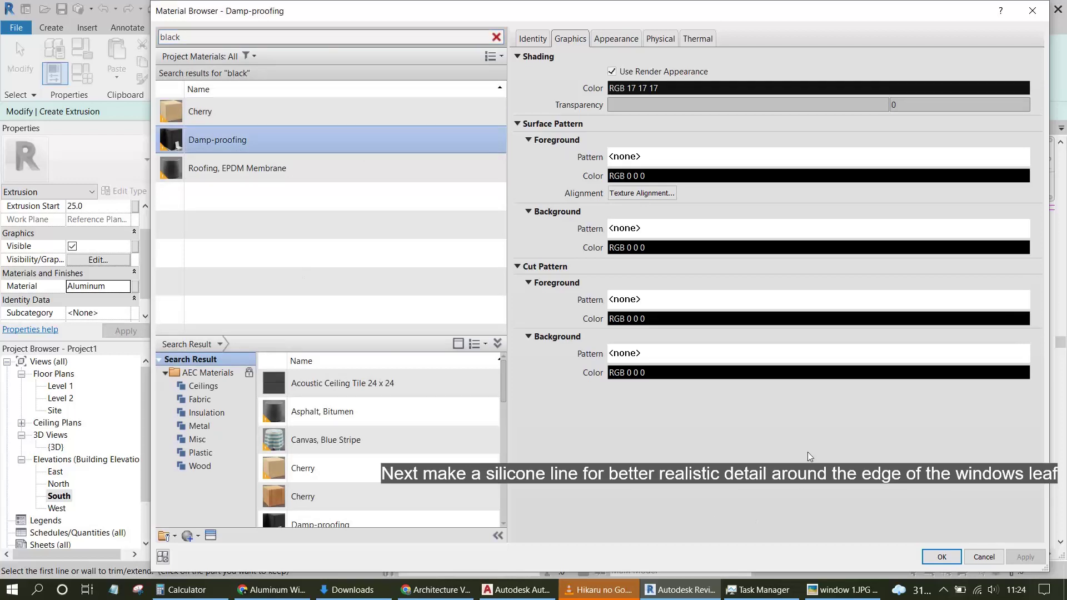
left_click(927, 562)
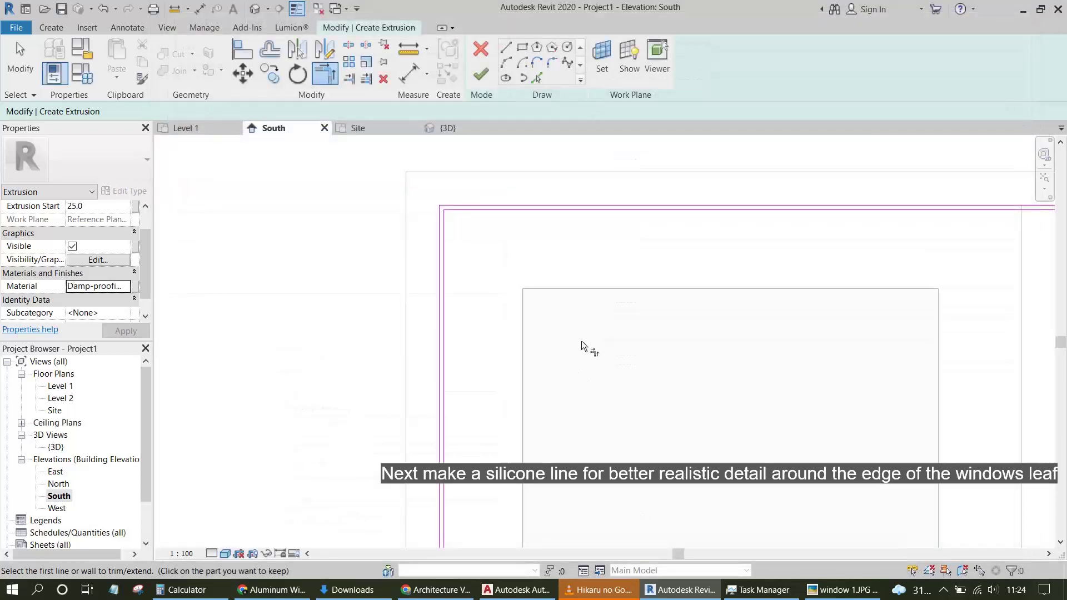
left_click(492, 76)
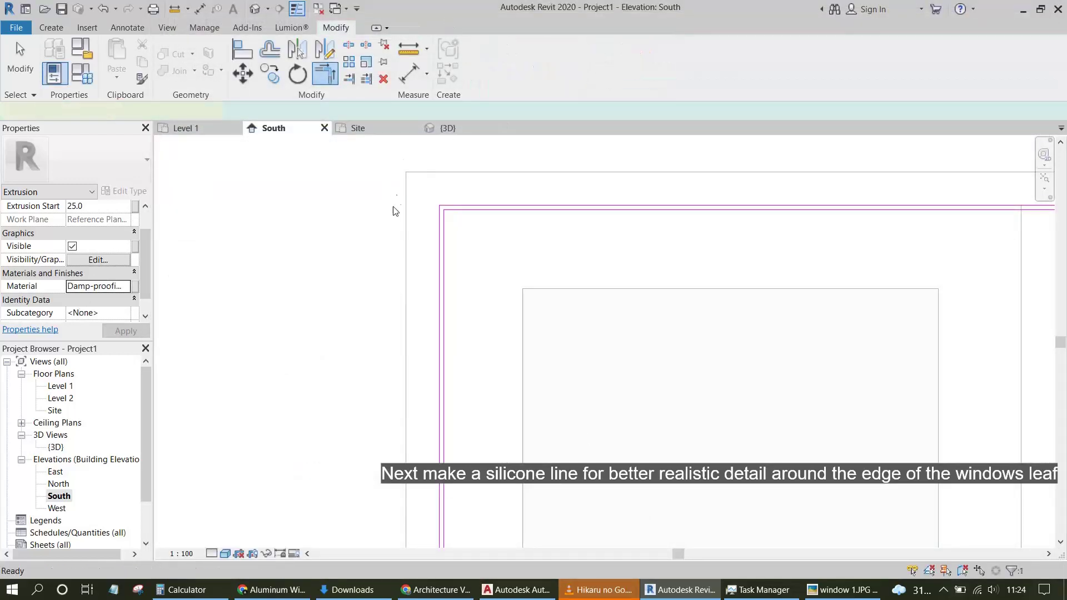
In the Site plan, set the extrusion to run from 12.5 to 57.5.
double_click(55, 409)
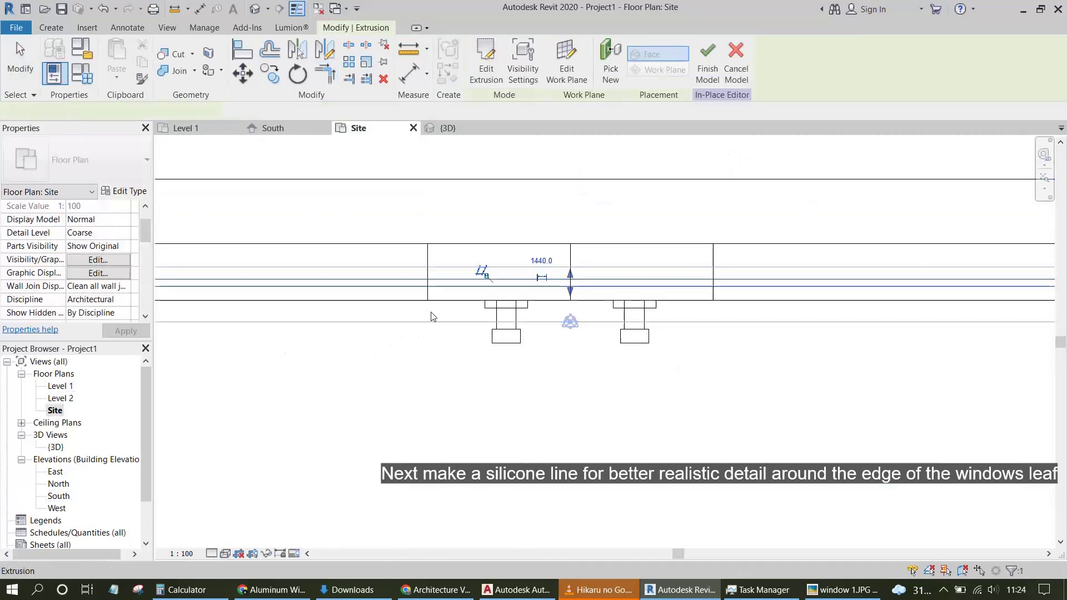
left_click(439, 286)
middle_click_drag(445, 305, 636, 330)
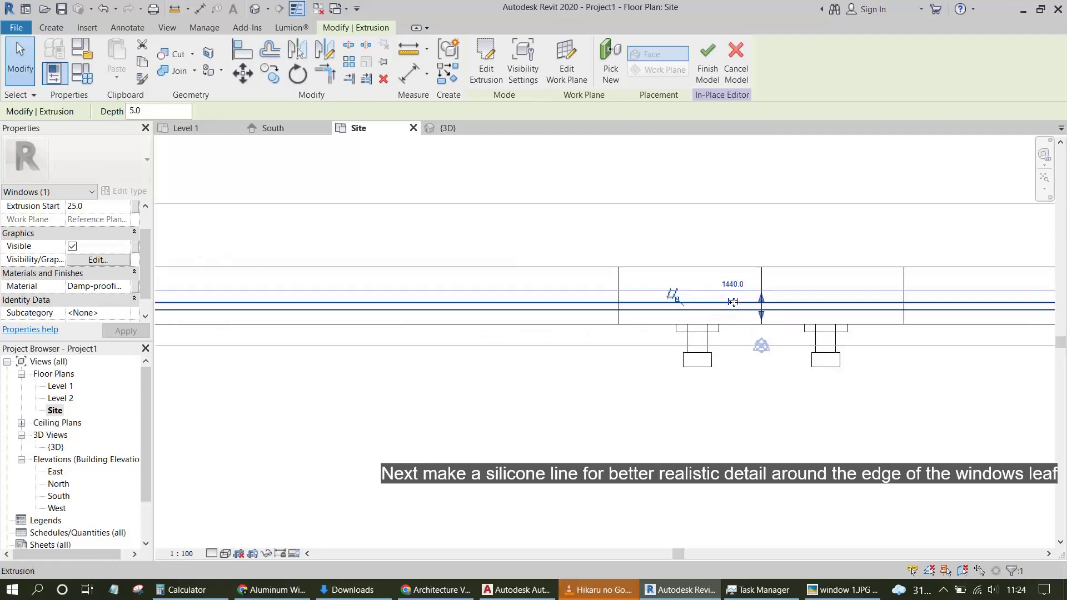
scroll(733, 302, "up", 3)
left_click_drag(799, 326, 802, 365)
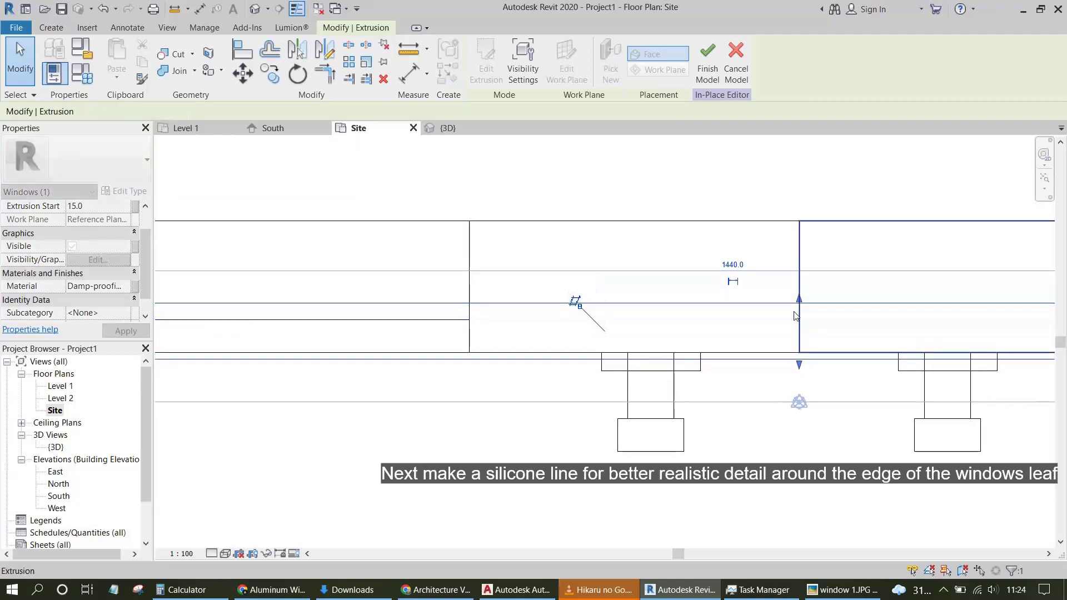
left_click_drag(802, 365, 799, 303)
left_click_drag(799, 217, 799, 211)
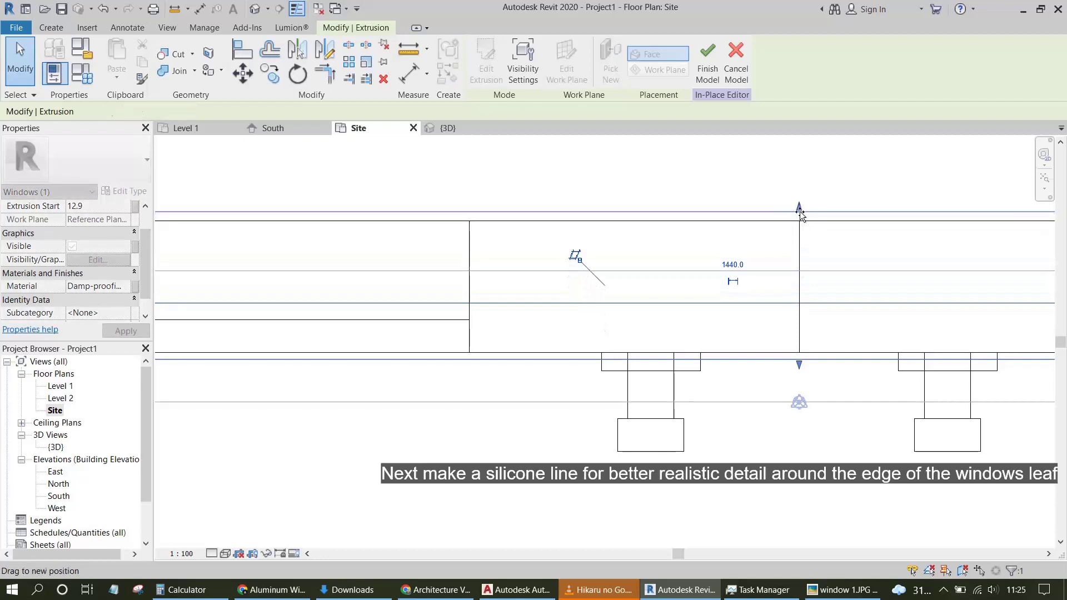
scroll(80, 228, "up", 1)
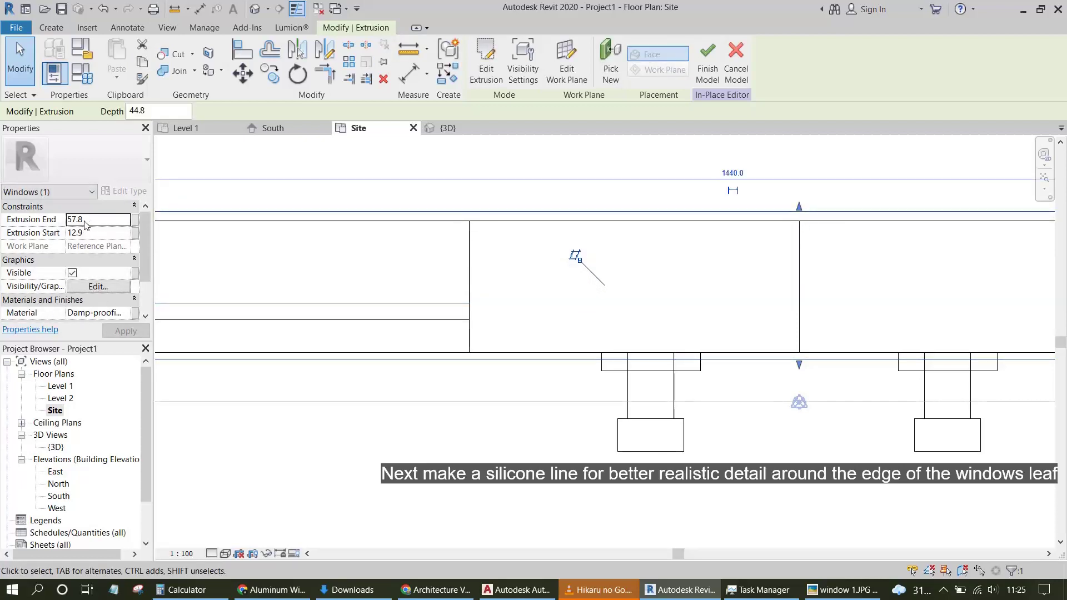
left_click(92, 220)
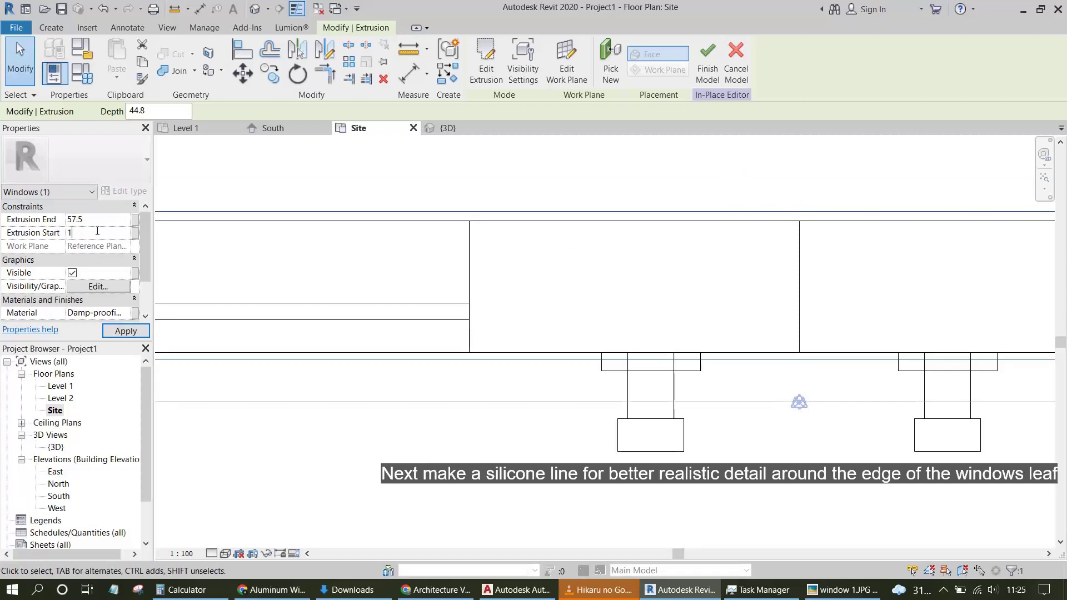
type("2.5")
key("Return")
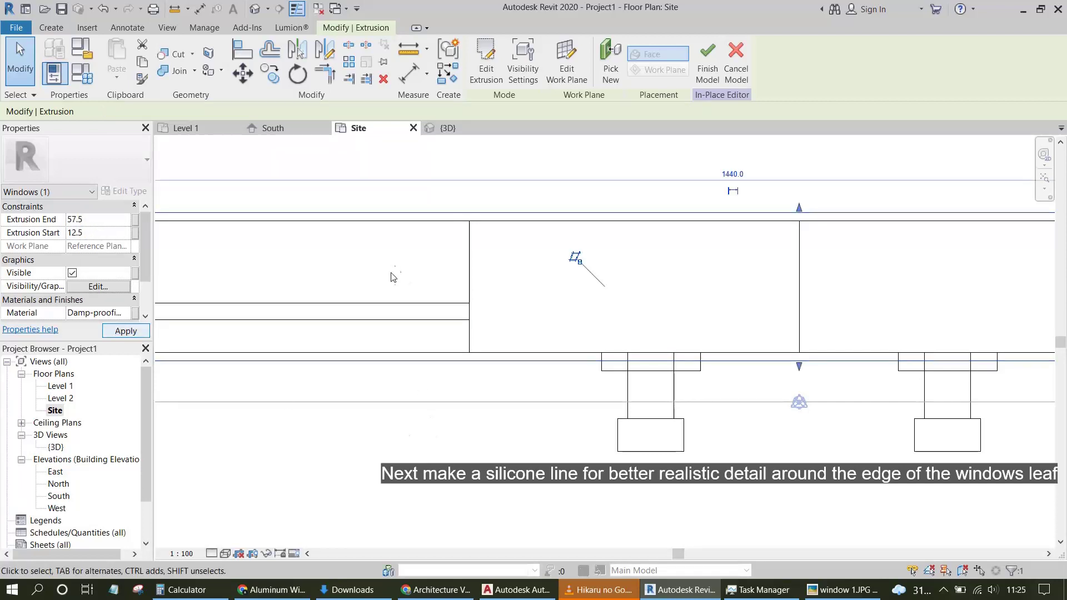
Check the silicone extrusion in the {3D} view, then return to the South elevation.
double_click(55, 447)
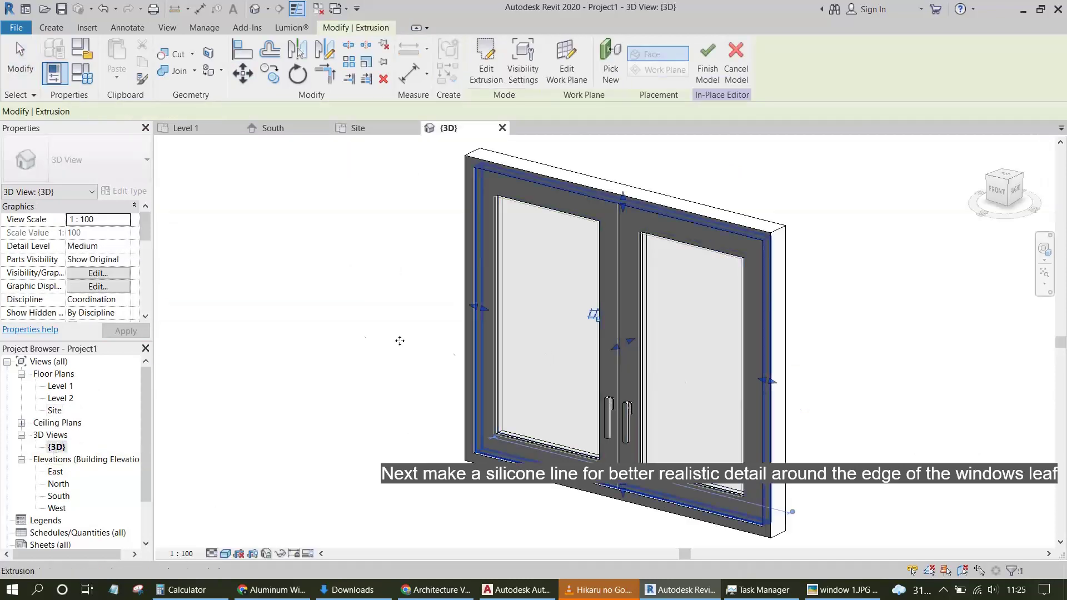
left_click(419, 331)
scroll(418, 332, "up", 5)
scroll(448, 369, "up", 3)
scroll(502, 362, "up", 3)
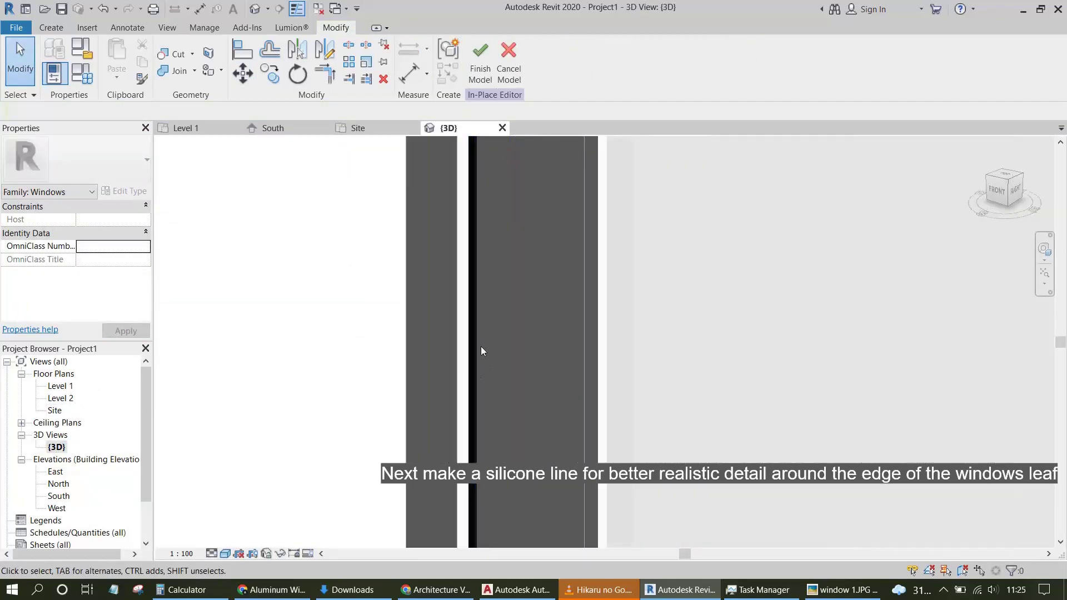
scroll(476, 345, "down", 5)
scroll(501, 348, "up", 1)
scroll(544, 322, "up", 2)
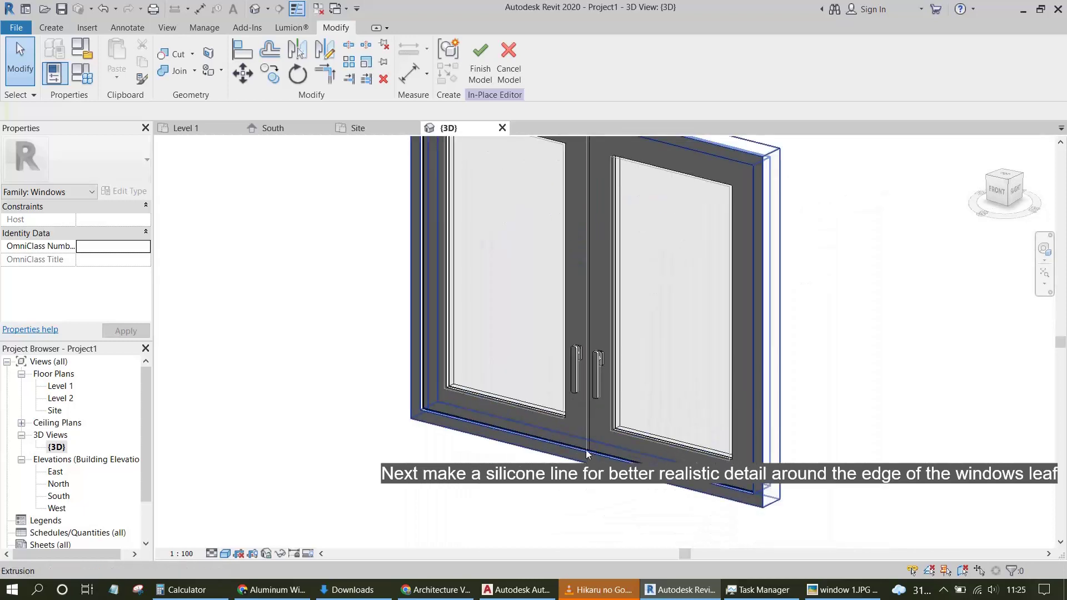
scroll(584, 282, "up", 2)
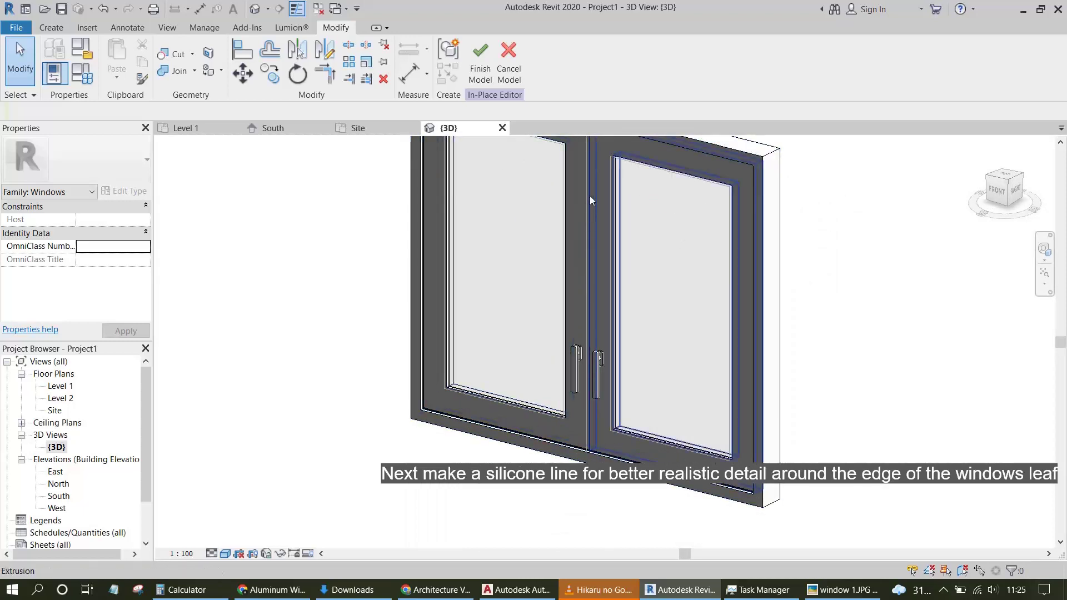
double_click(59, 496)
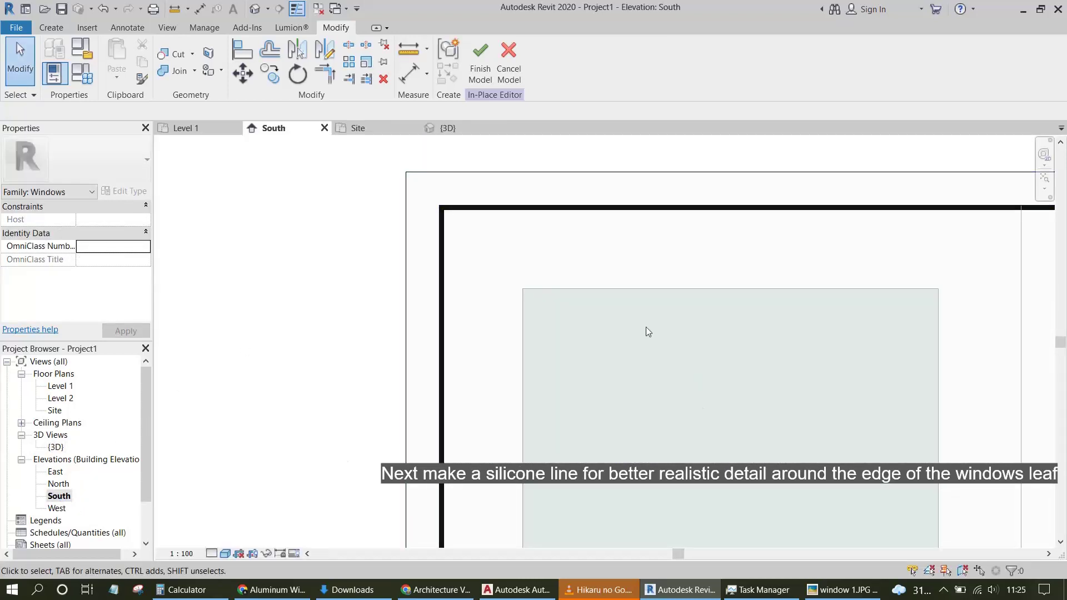
scroll(646, 328, "down", 3)
scroll(655, 281, "down", 1)
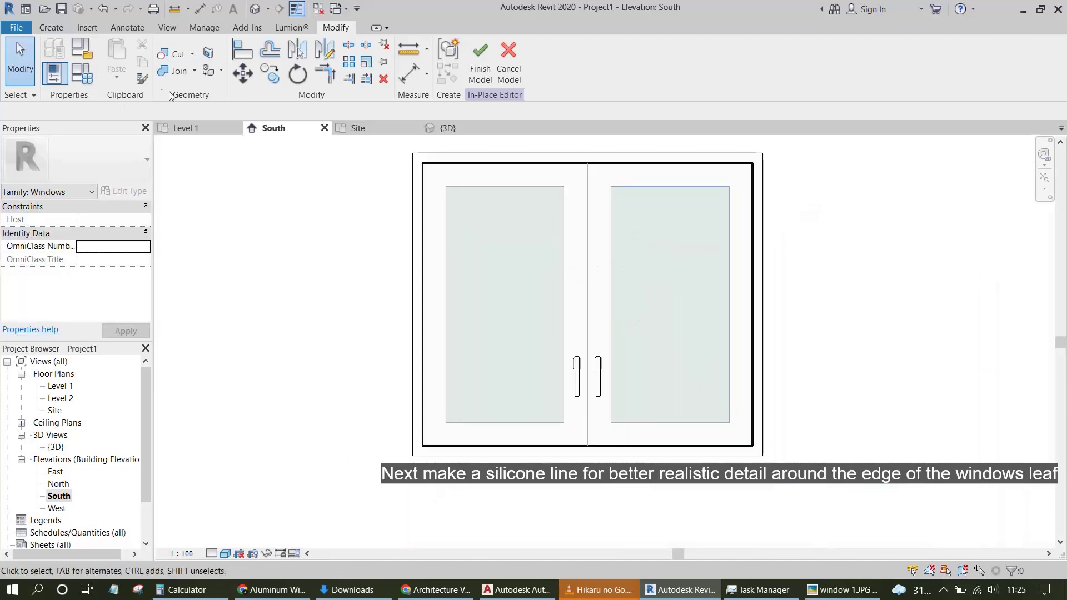
Start a second extrusion on Reference Plane: windows using Pick Lines.
left_click(58, 29)
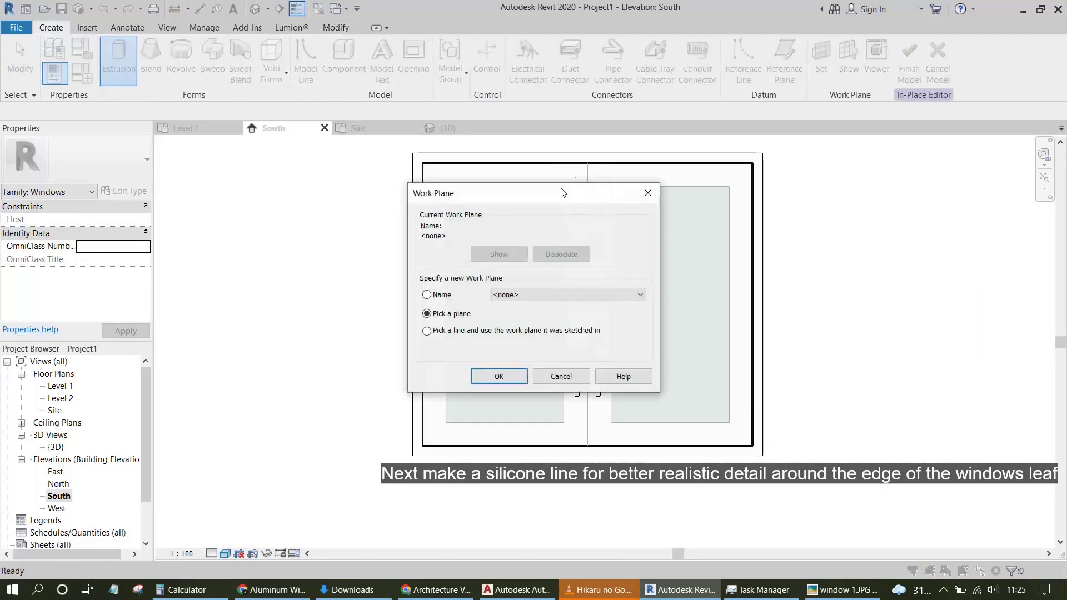
left_click(529, 332)
left_click(502, 378)
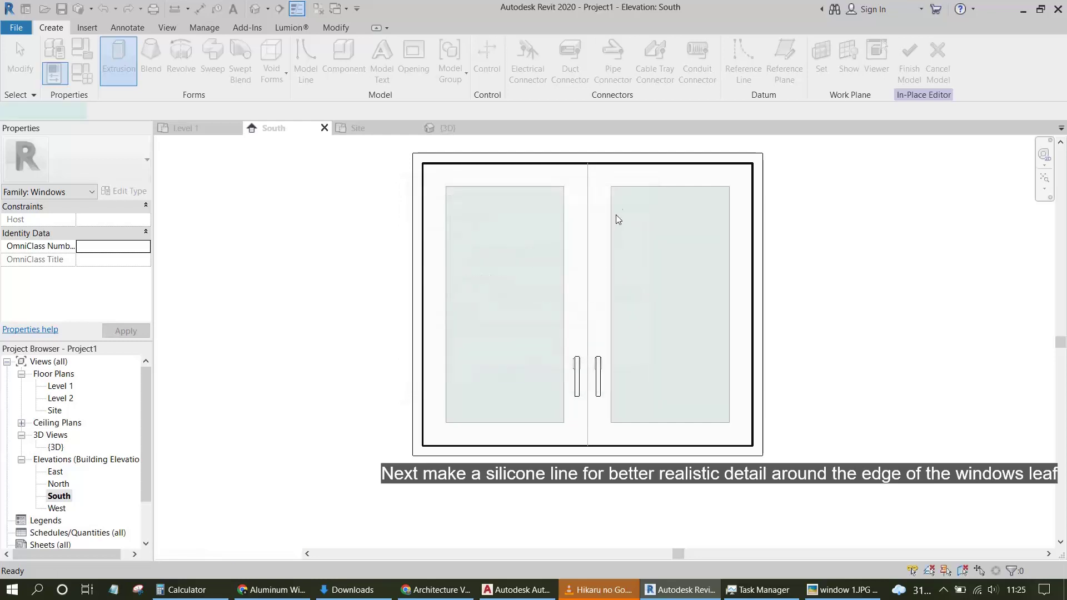
left_click(537, 78)
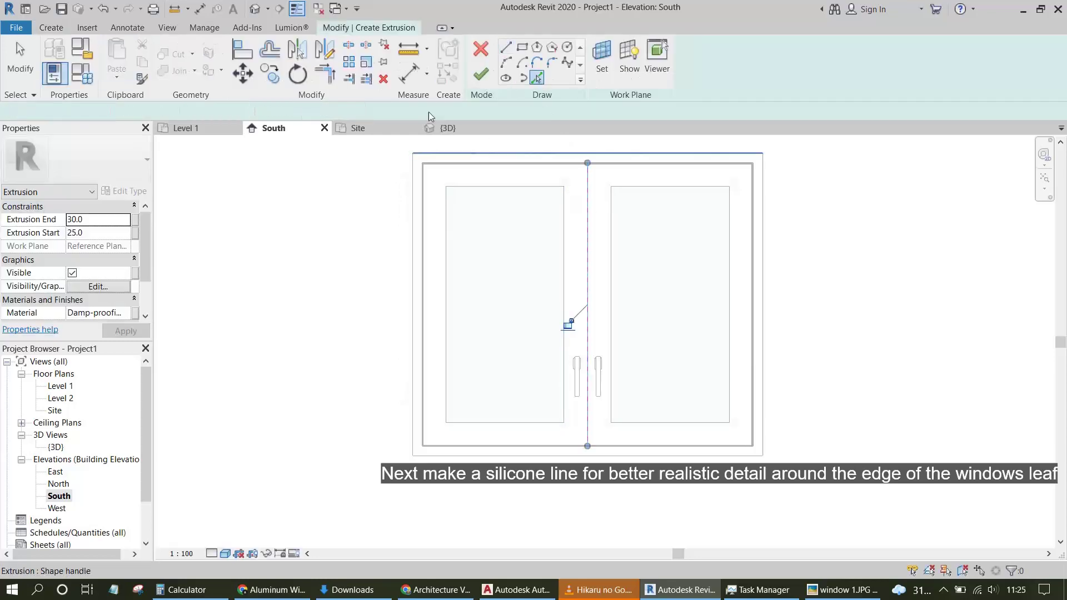
Try offsetting the sketch lines, then cancel the offset.
left_click(271, 51)
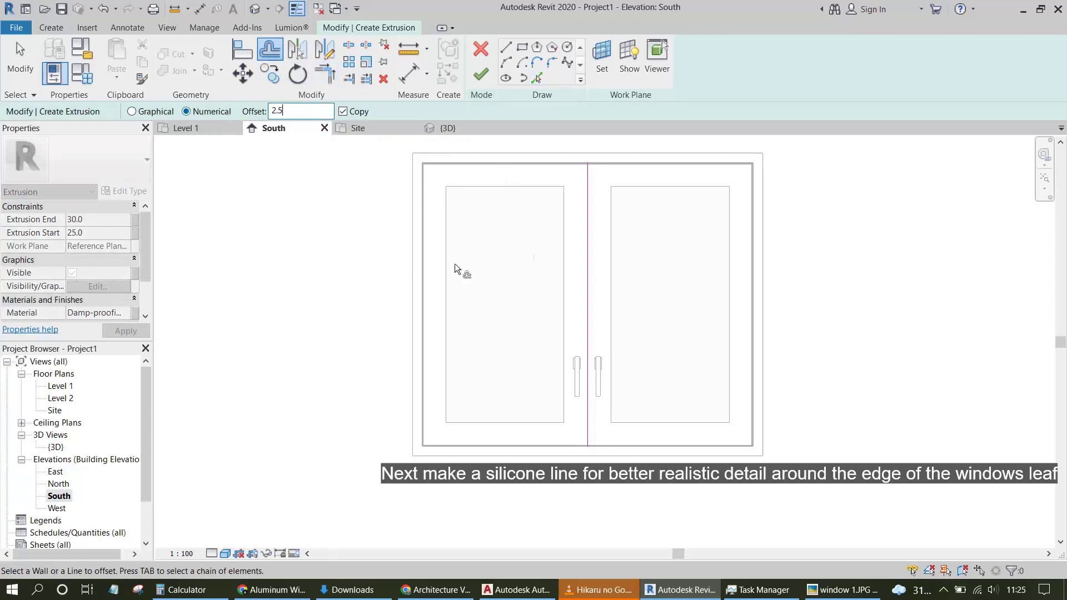
scroll(601, 171, "up", 2)
scroll(567, 172, "up", 3)
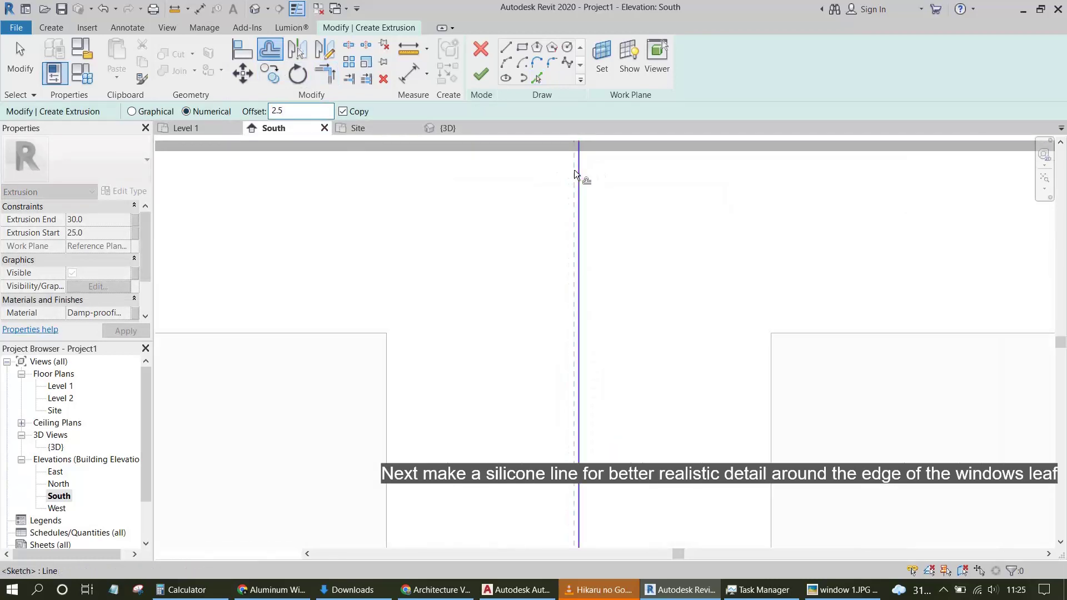
scroll(595, 174, "up", 2)
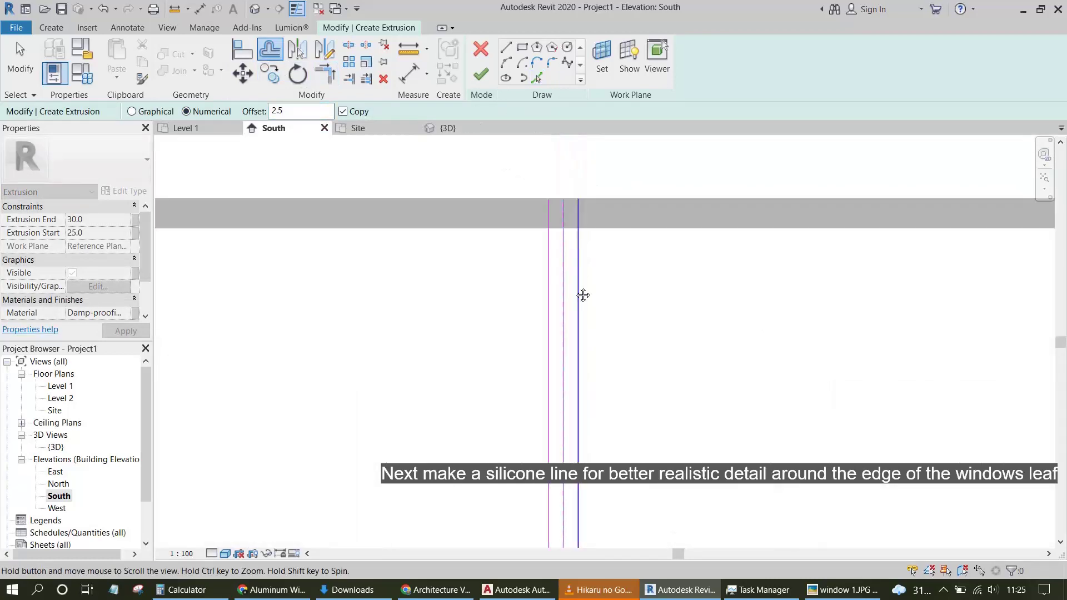
scroll(584, 295, "up", 1)
key("Escape")
key("Escape")
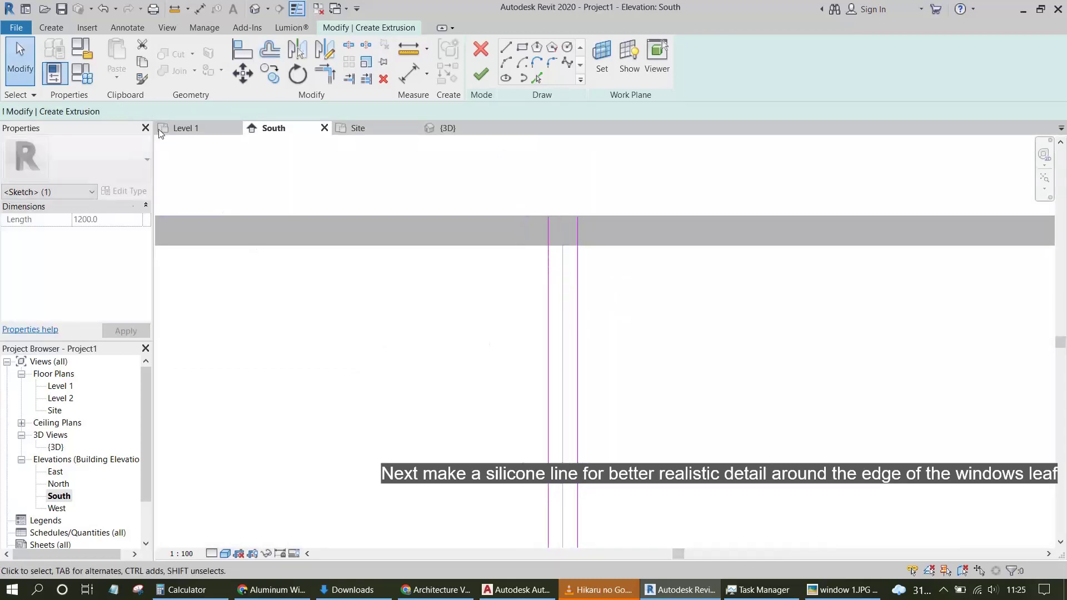
Draw a sketch line along the leaves' central edge to the sill, creating a 25–30 extrusion.
left_click(537, 78)
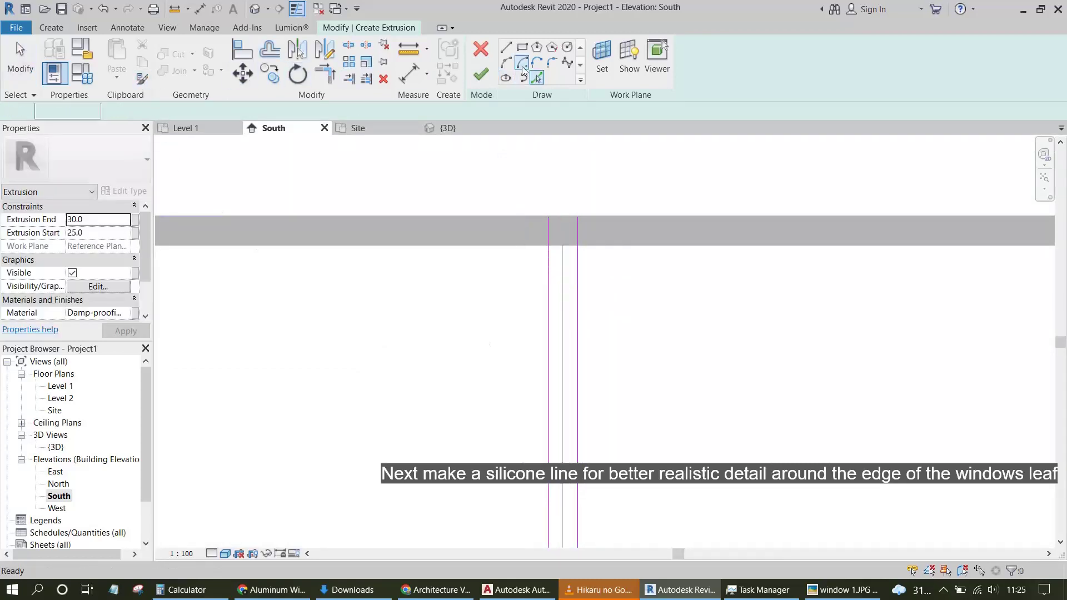
left_click(506, 47)
left_click(552, 220)
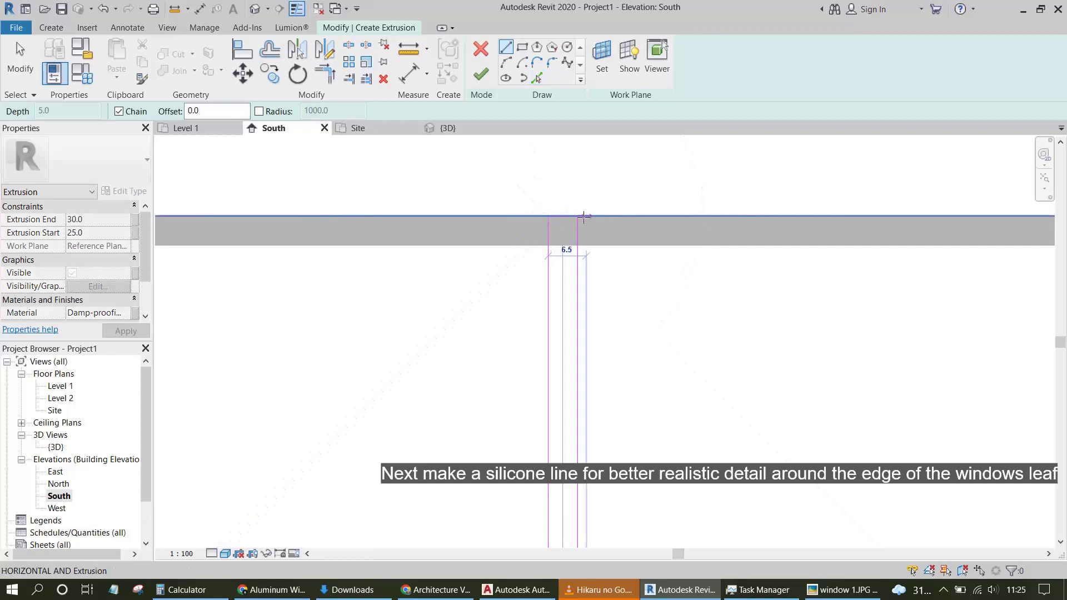
scroll(570, 219, "down", 1)
scroll(561, 189, "down", 3)
scroll(586, 258, "up", 1)
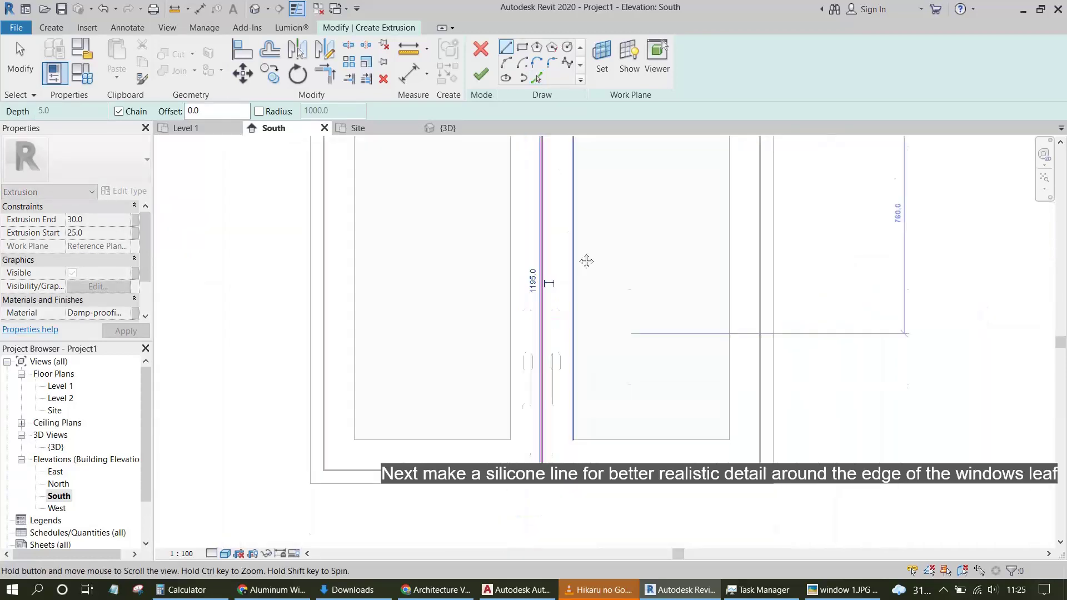
scroll(538, 333, "up", 1)
scroll(538, 345, "up", 2)
scroll(522, 373, "up", 2)
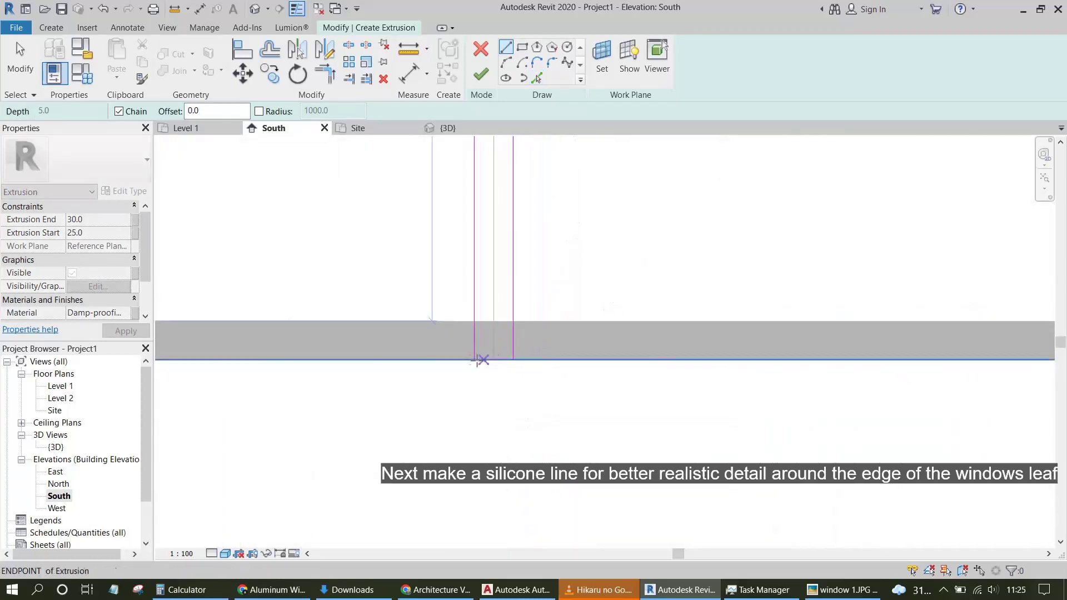
scroll(522, 374, "up", 2)
left_click(494, 359)
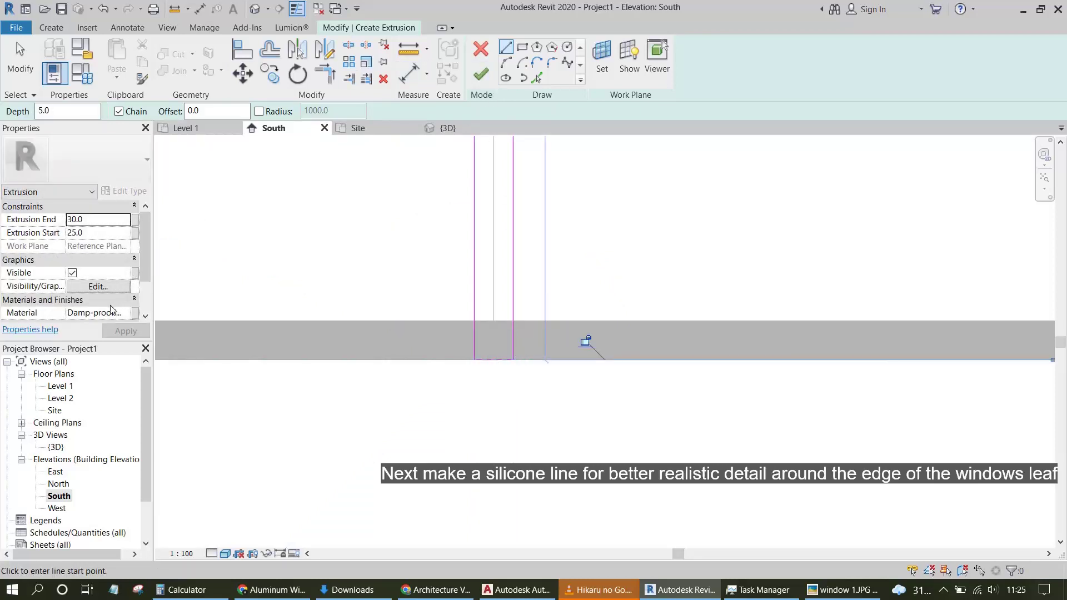
left_click(477, 74)
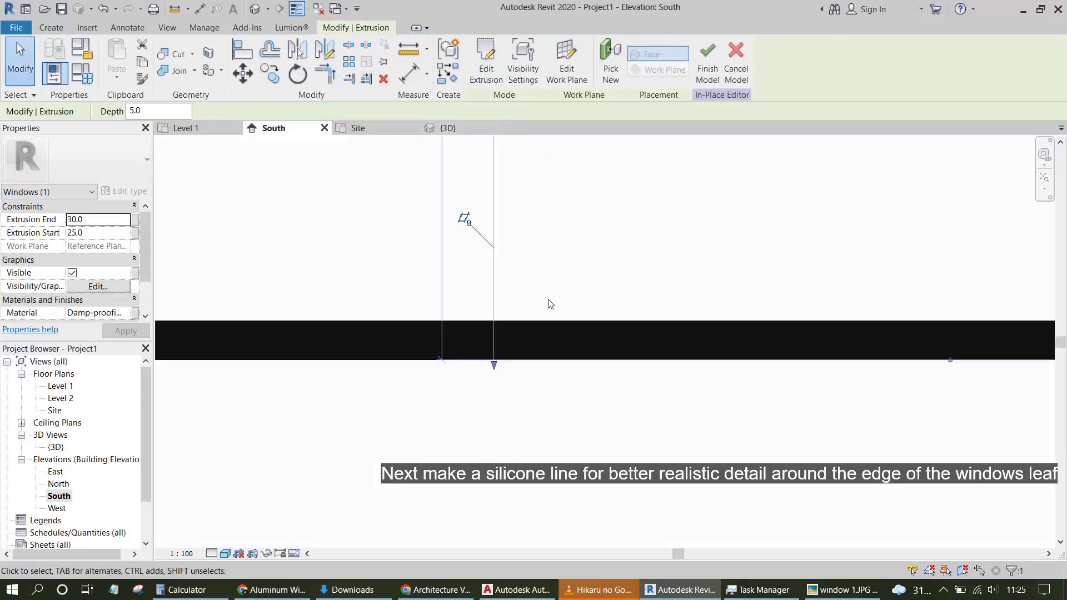
Stretch the central extrusion to 12.5–57.5 in the Site plan, then orbit it in {3D}.
double_click(54, 411)
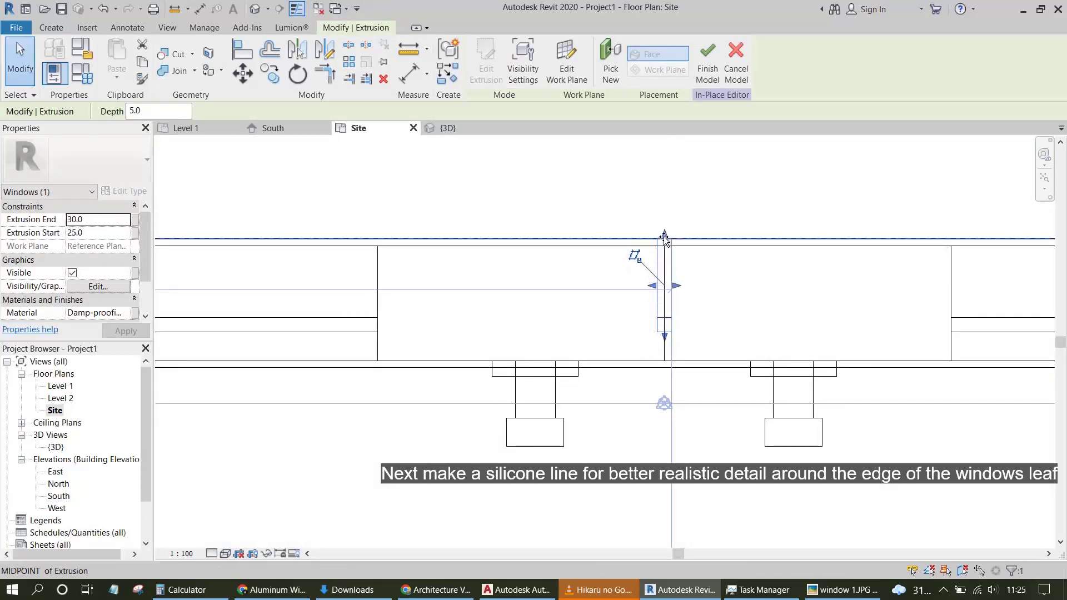
left_click_drag(667, 319, 667, 367)
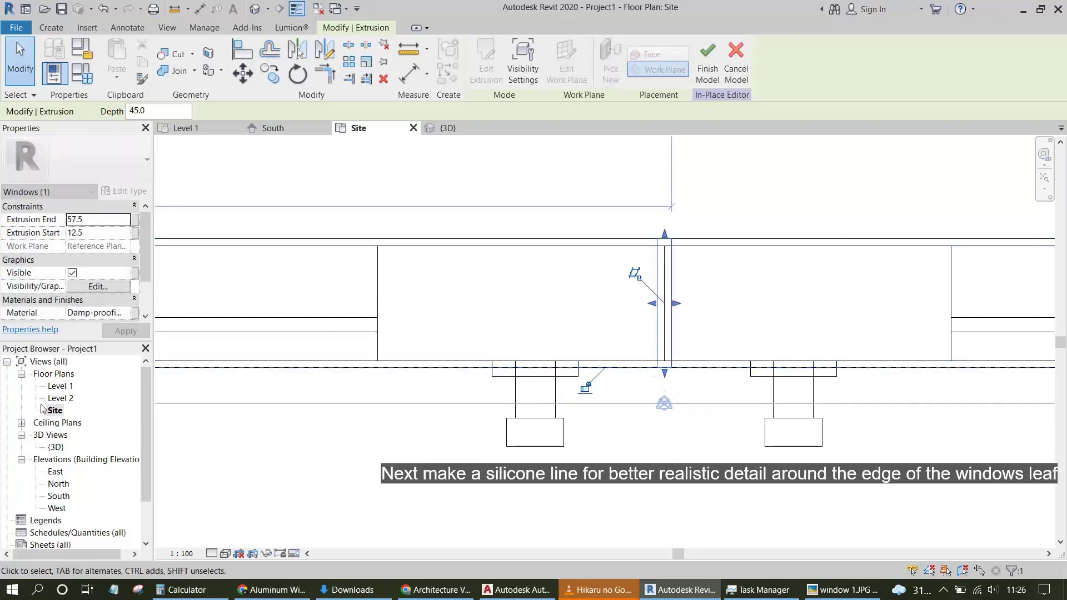
double_click(56, 447)
left_click(358, 480)
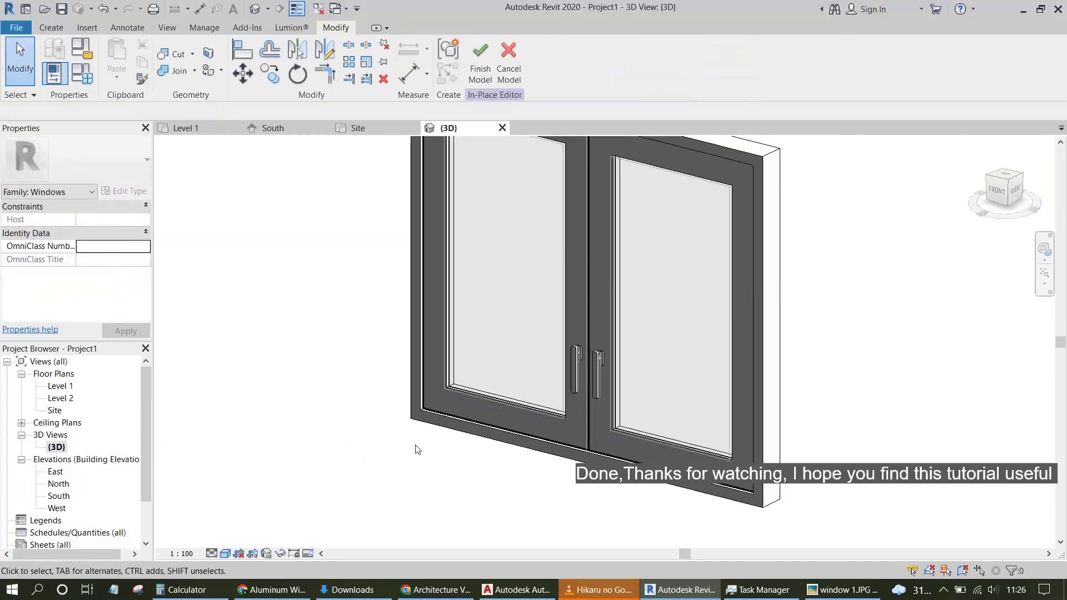
mouse_move(569, 335)
middle_mouse_down("shift")
mouse_move(545, 344)
mouse_move(708, 367)
middle_mouse_up("shift")
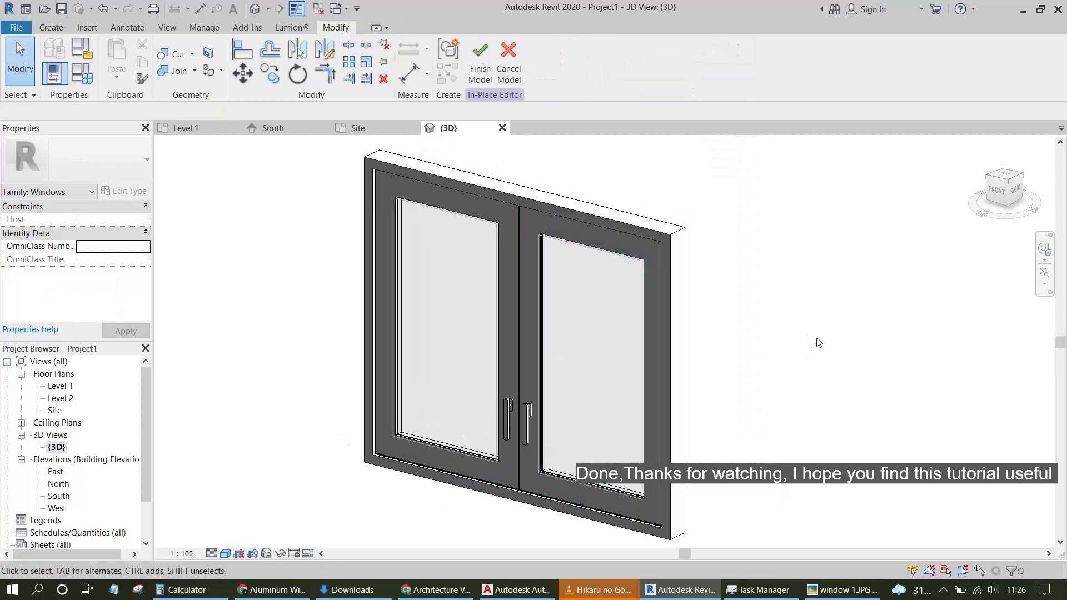
mouse_move(819, 343)
middle_mouse_down("shift")
mouse_move(733, 321)
mouse_move(625, 160)
middle_mouse_up("shift")
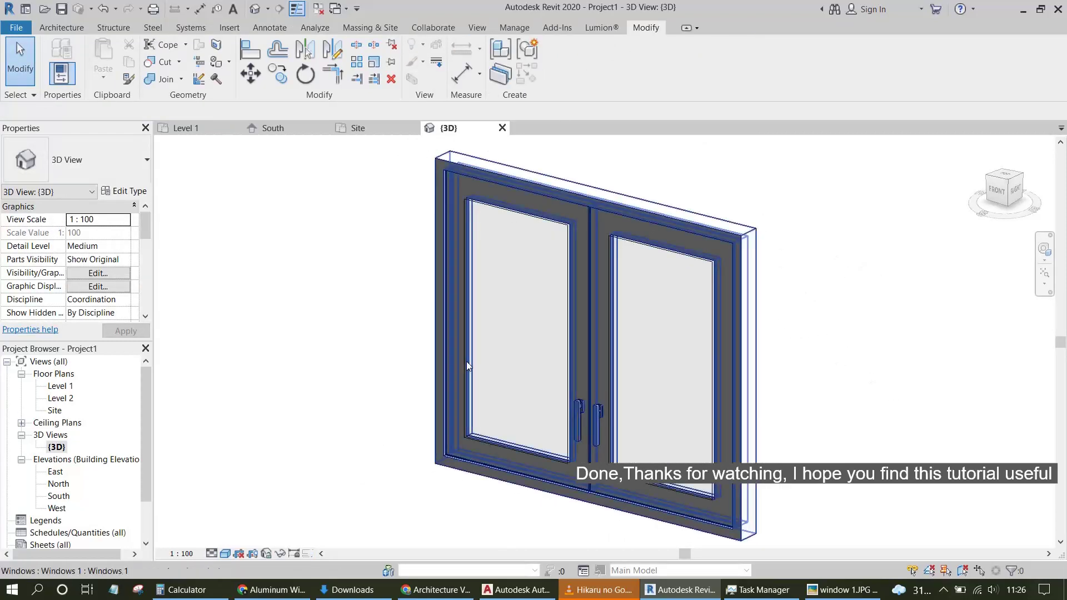
Orbit the finished window to a front-facing 3D view with the SteeringWheel, then exit to Modify.
left_click(1047, 251)
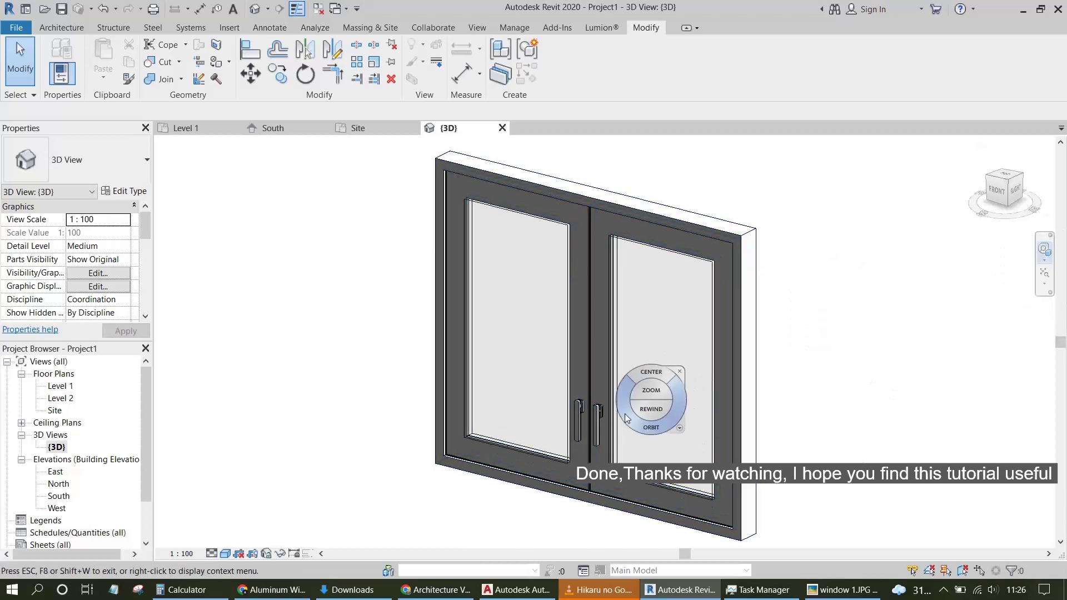
mouse_move(661, 426)
left_mouse_down()
mouse_move(688, 438)
mouse_move(779, 385)
mouse_move(802, 350)
mouse_move(872, 396)
mouse_move(715, 412)
mouse_move(642, 378)
mouse_move(669, 396)
mouse_move(708, 332)
mouse_move(565, 325)
mouse_move(576, 377)
mouse_move(632, 398)
mouse_move(688, 393)
mouse_move(592, 391)
mouse_move(639, 419)
mouse_move(651, 413)
left_mouse_up()
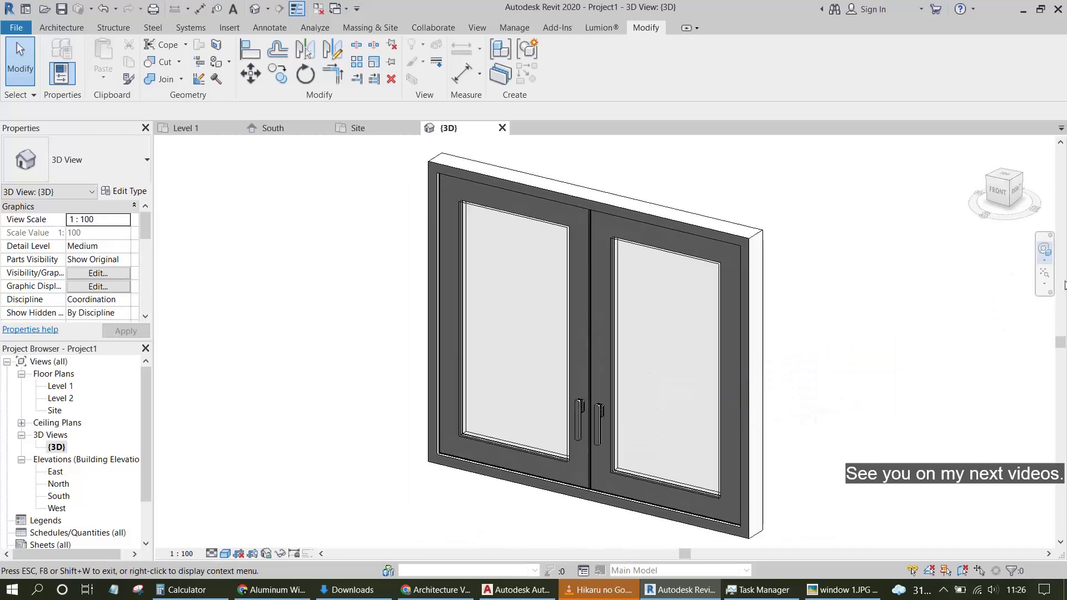
left_click(21, 57)
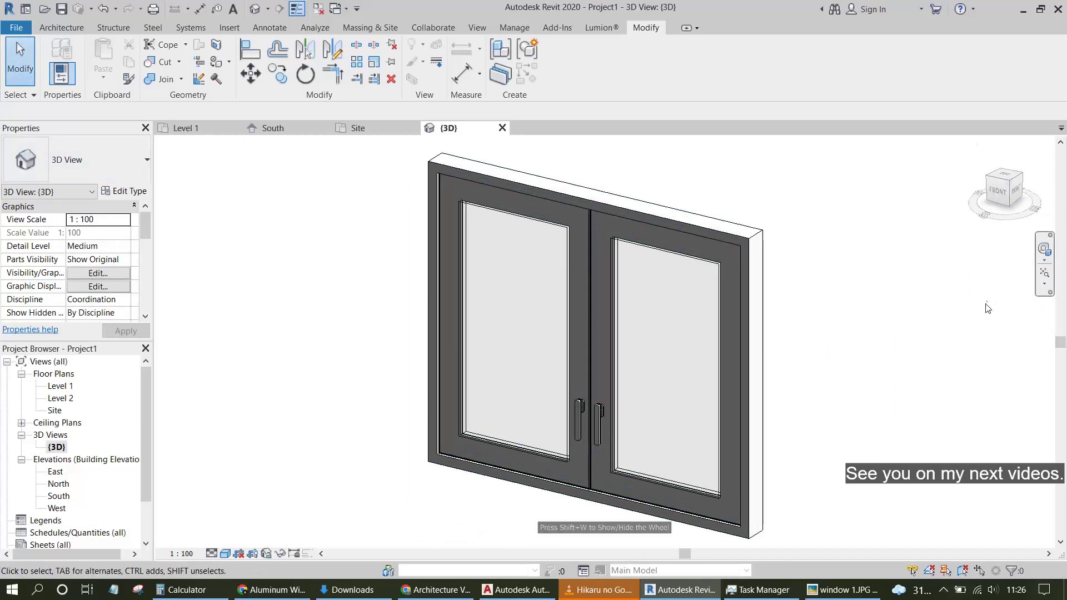